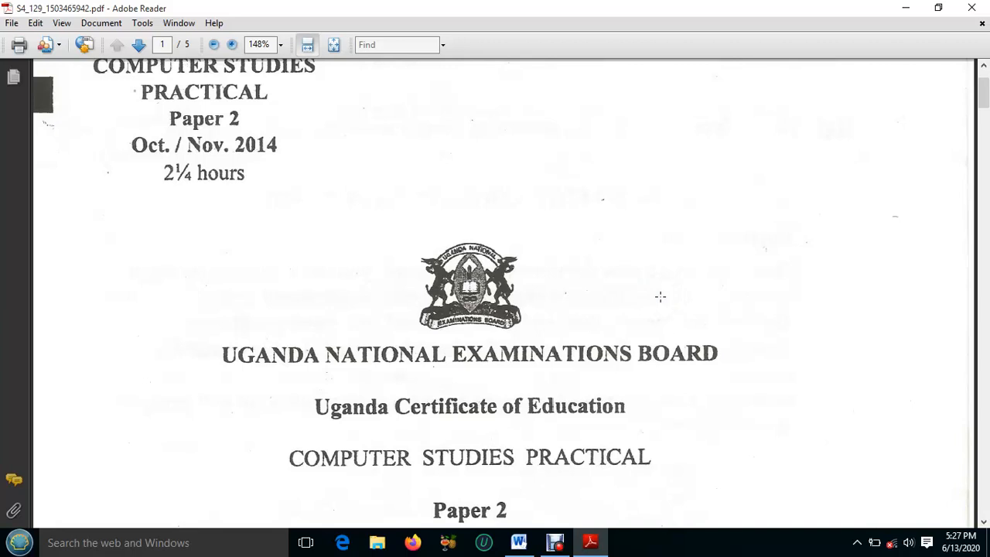
# Examine the exam paper through to Section B question 2 on the four-page school website, and mark instruction (c) on saving the web pages
pyautogui.scroll(-15, 659, 297)
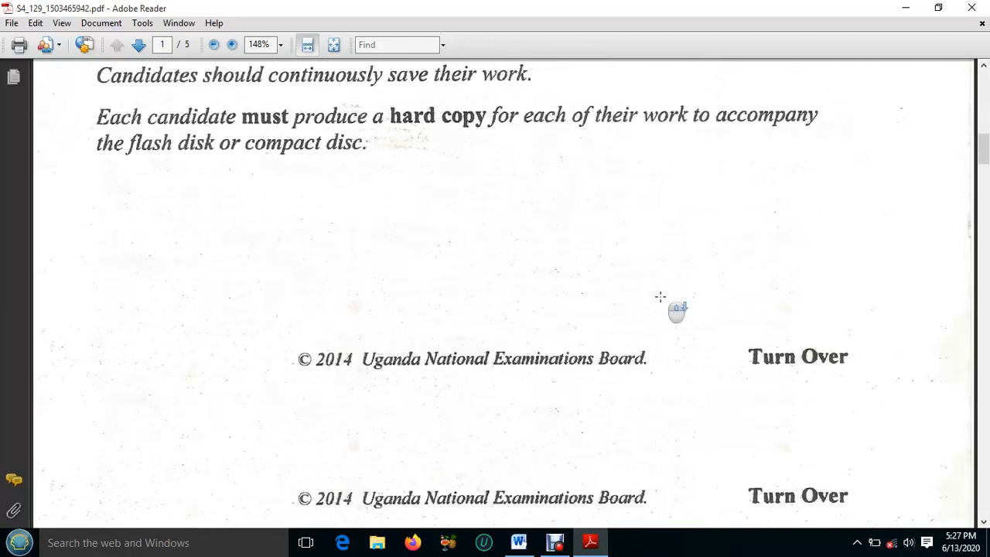
pyautogui.scroll(-10, 660, 296)
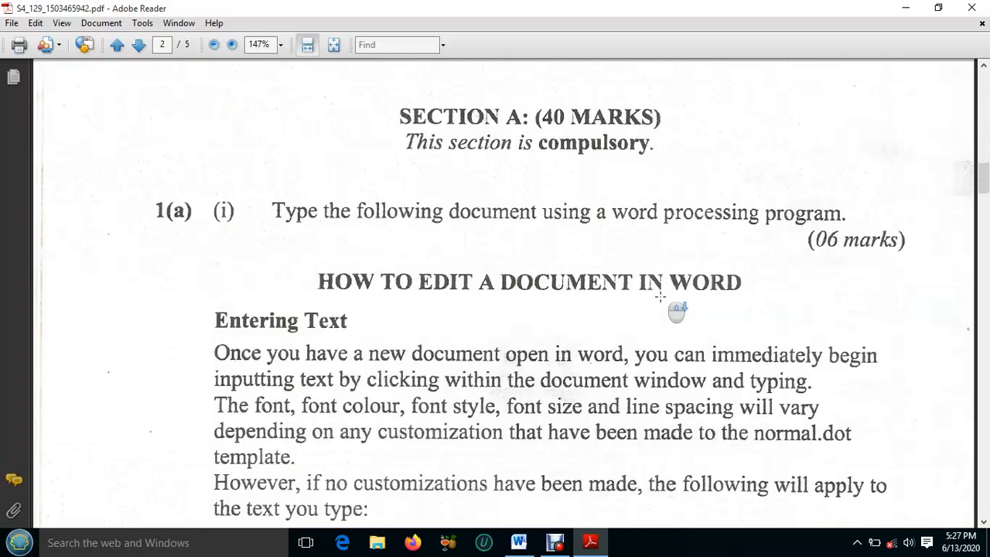
pyautogui.scroll(-10, 659, 296)
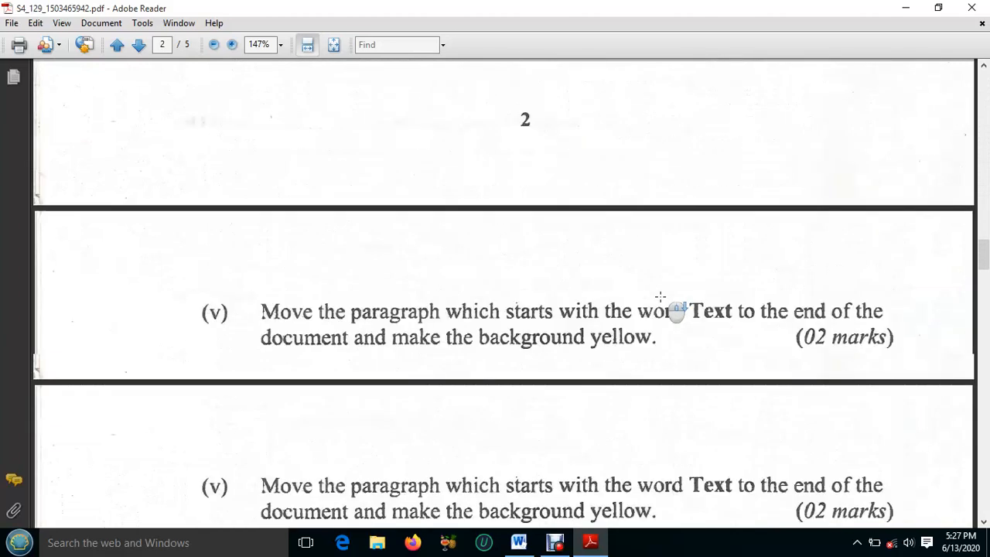
pyautogui.scroll(-10, 660, 296)
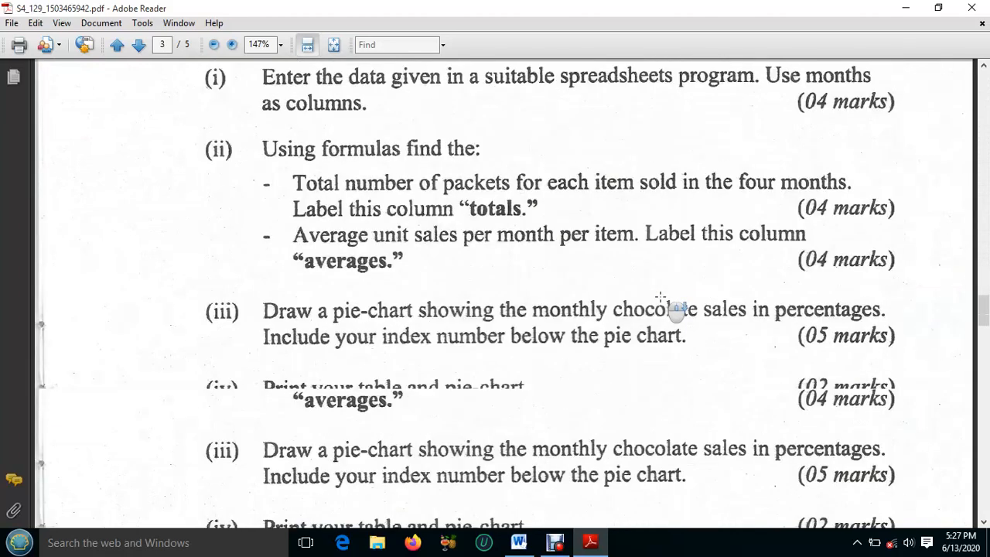
pyautogui.scroll(-5, 660, 296)
pyautogui.scroll(-3, 659, 297)
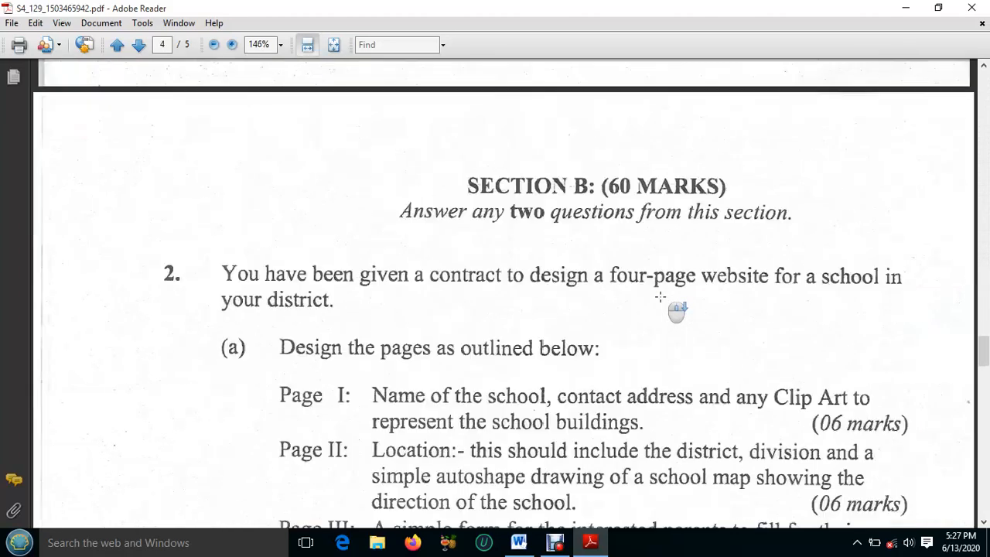
pyautogui.scroll(-3, 659, 296)
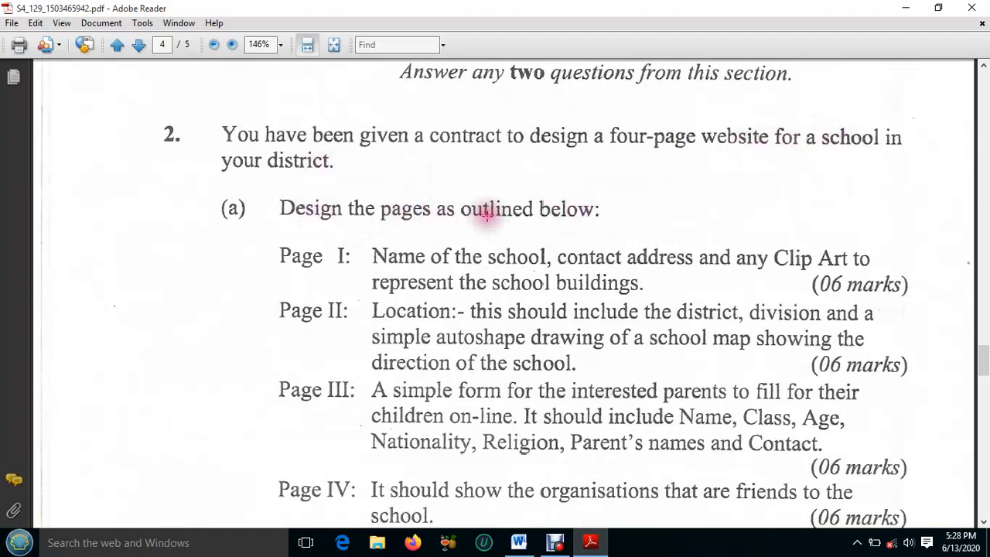
pyautogui.scroll(-2, 487, 217)
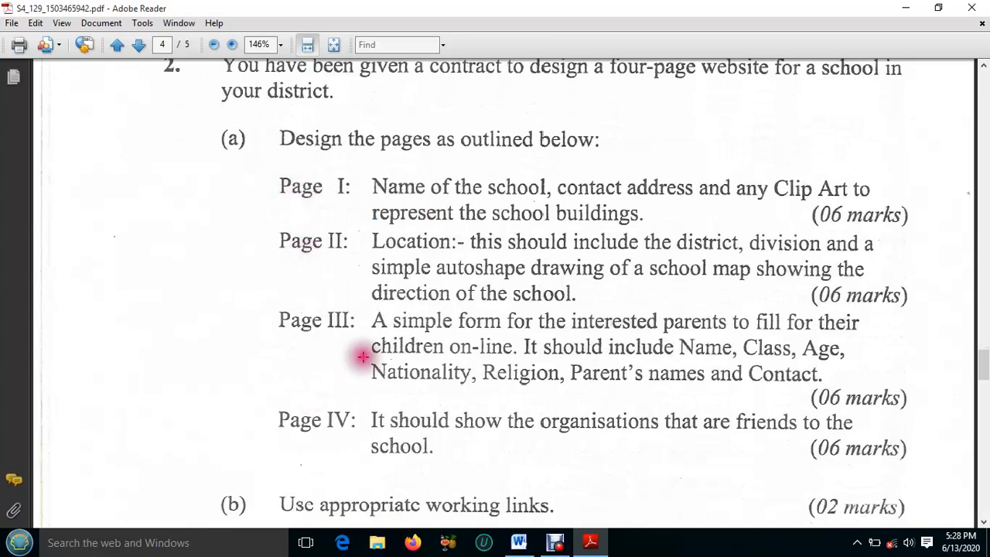
pyautogui.scroll(-1, 360, 353)
pyautogui.scroll(-3, 364, 354)
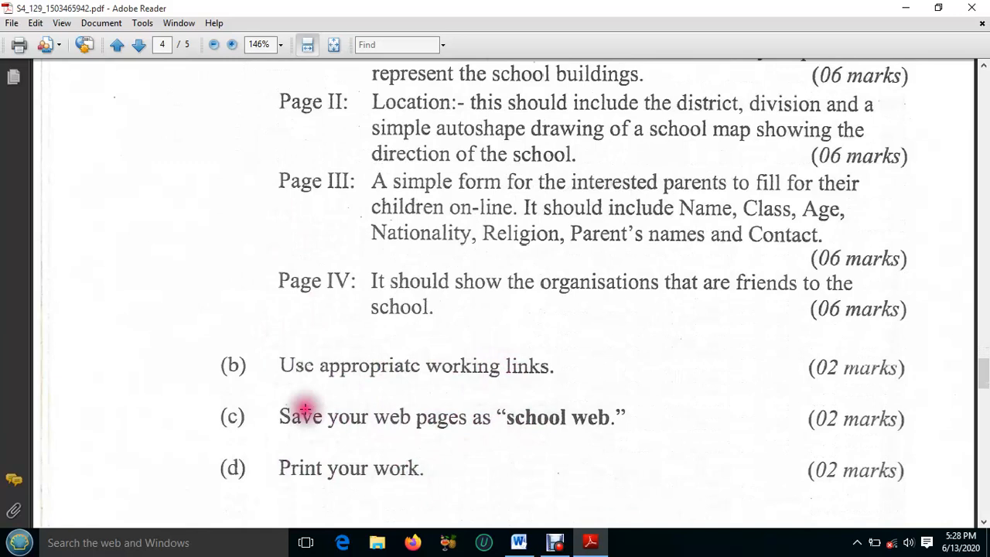
pyautogui.moveTo(214, 404); pyautogui.dragTo(632, 433)
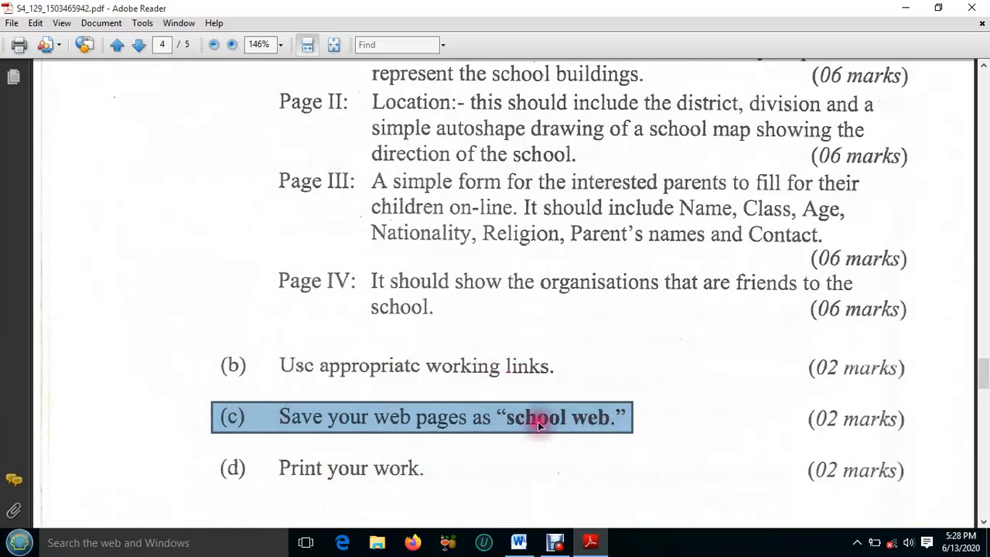
# Minimize the exam paper and create a new desktop folder named "school web"
pyautogui.click(910, 12)
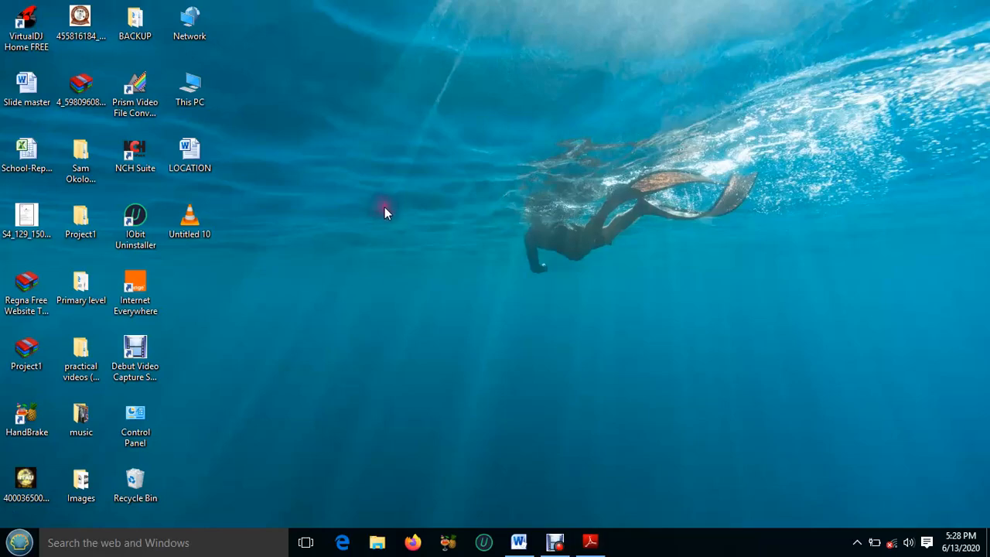
pyautogui.rightClick(337, 167)
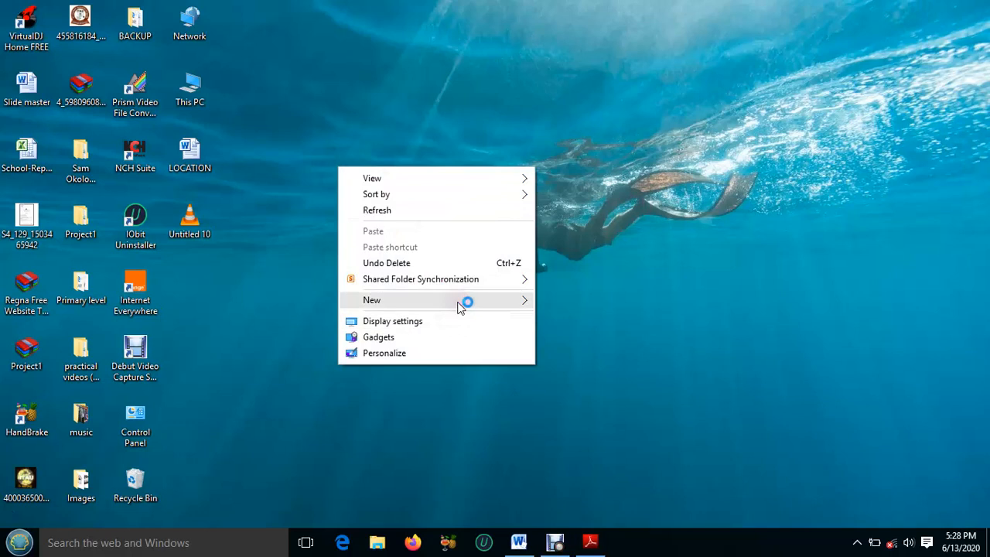
pyautogui.moveTo(460, 302)
pyautogui.click(581, 301)
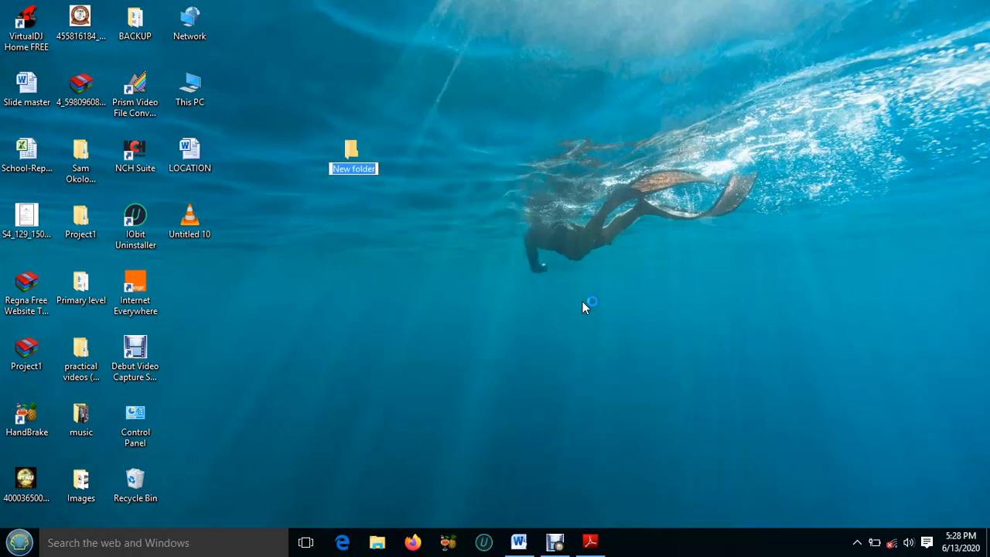
pyautogui.write('school web')
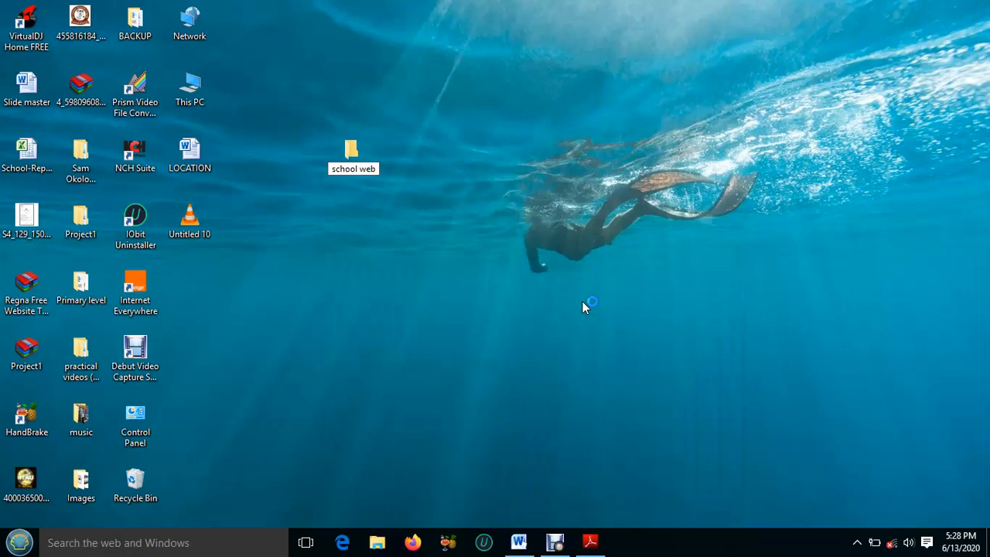
pyautogui.press('Return')
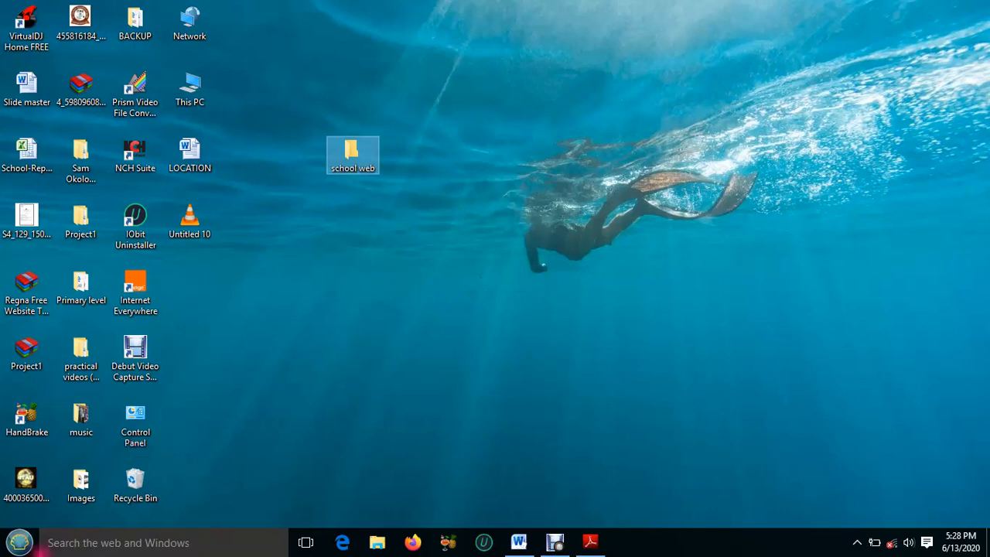
# Launch Microsoft Expression Web 4
pyautogui.click(22, 547)
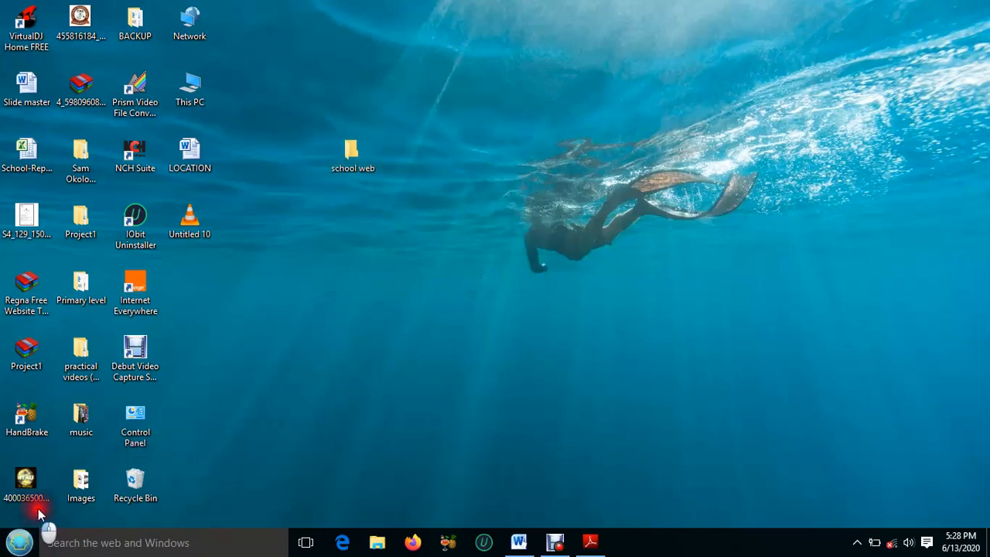
pyautogui.click(20, 545)
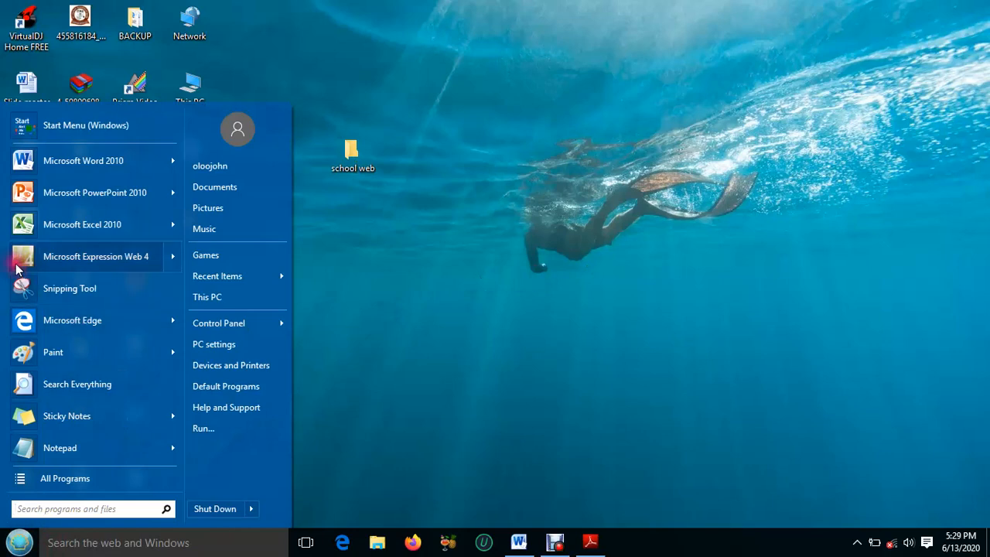
pyautogui.click(85, 261)
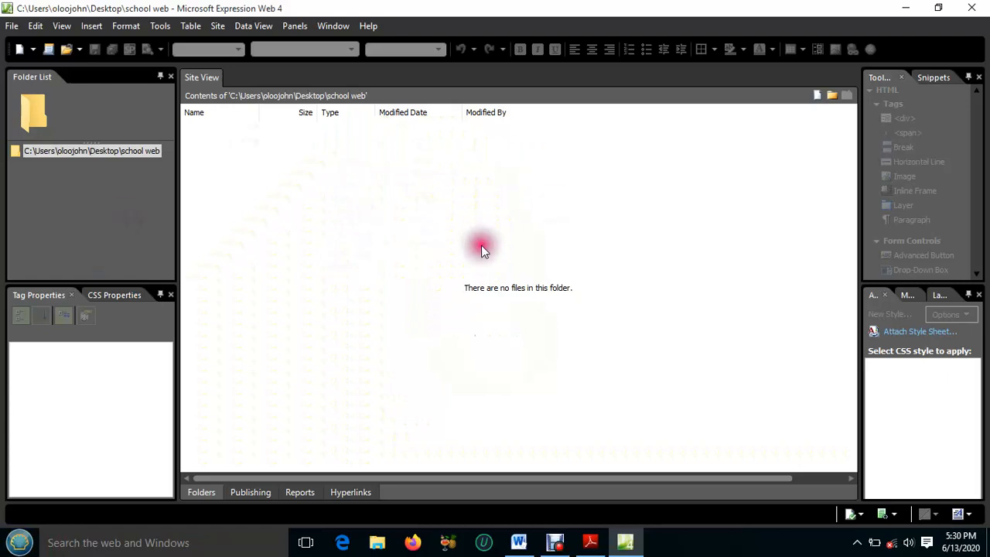
# Create a new site from the Small Business 1 template, located in the desktop folder "school web"
pyautogui.click(218, 29)
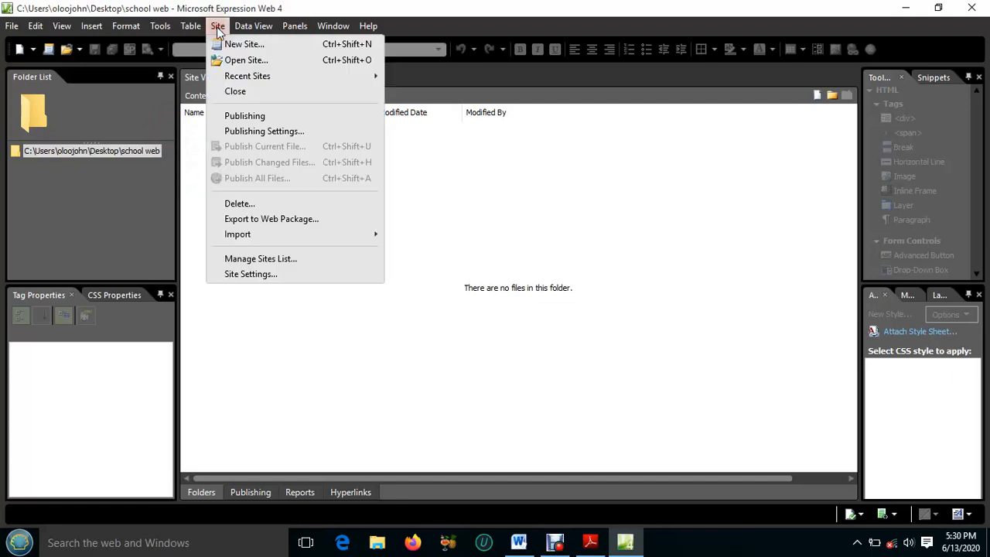
pyautogui.click(234, 44)
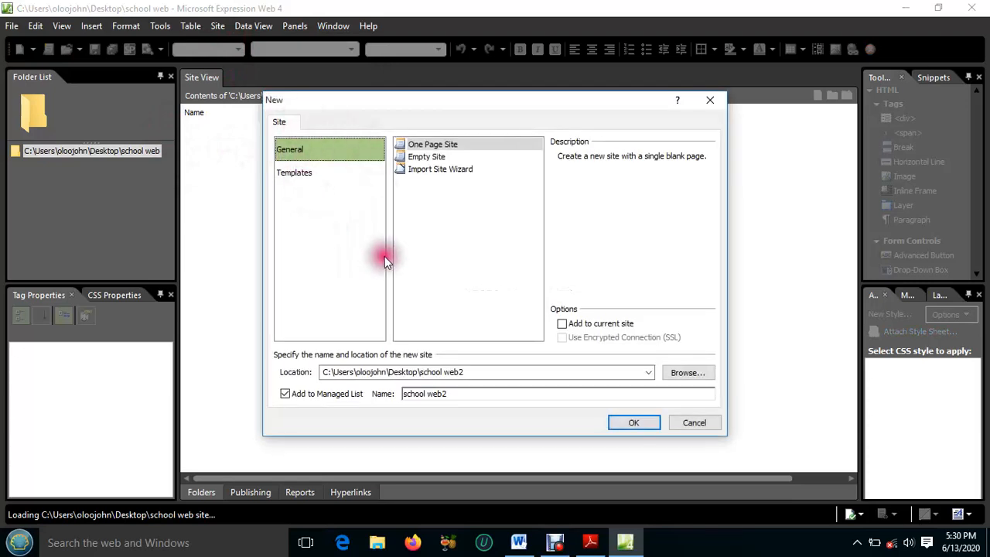
pyautogui.click(294, 176)
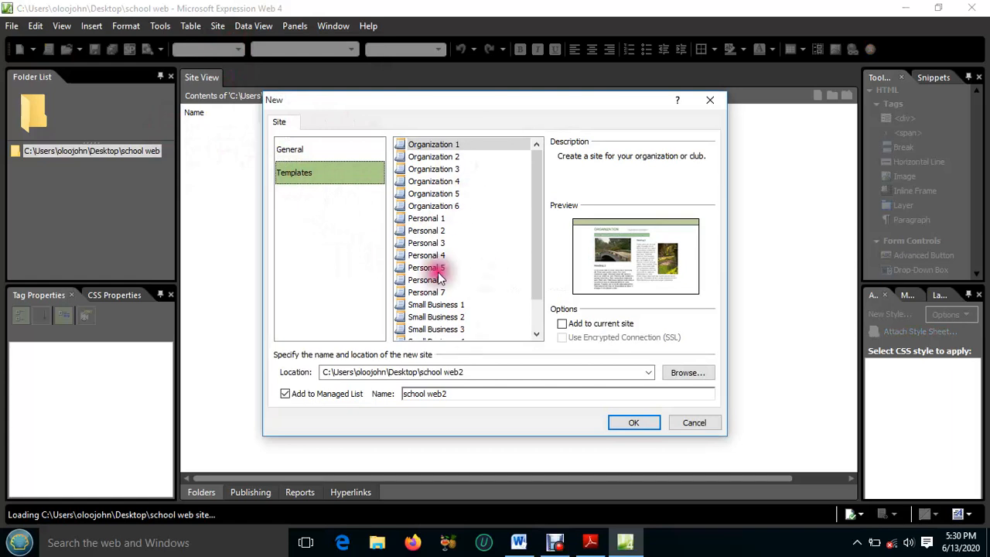
pyautogui.click(430, 306)
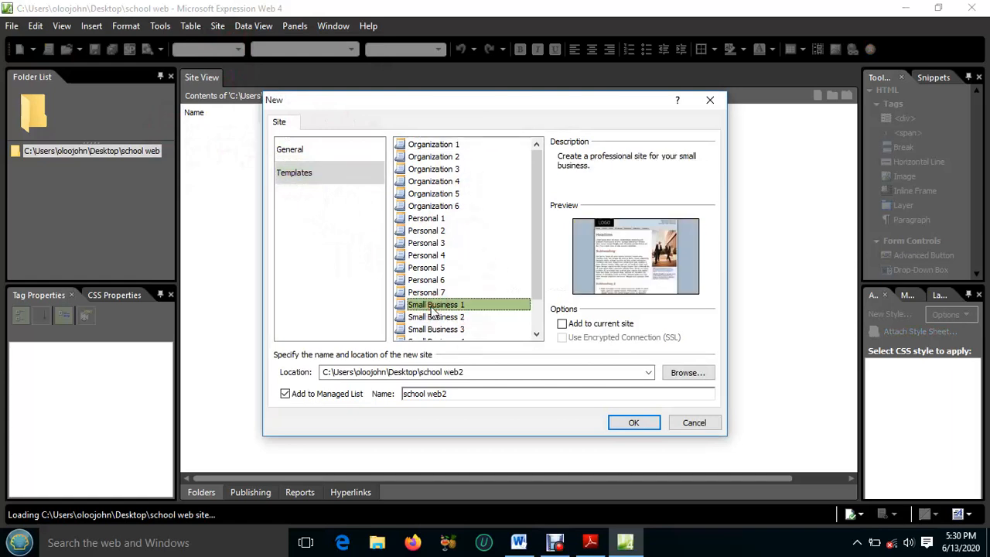
pyautogui.click(698, 372)
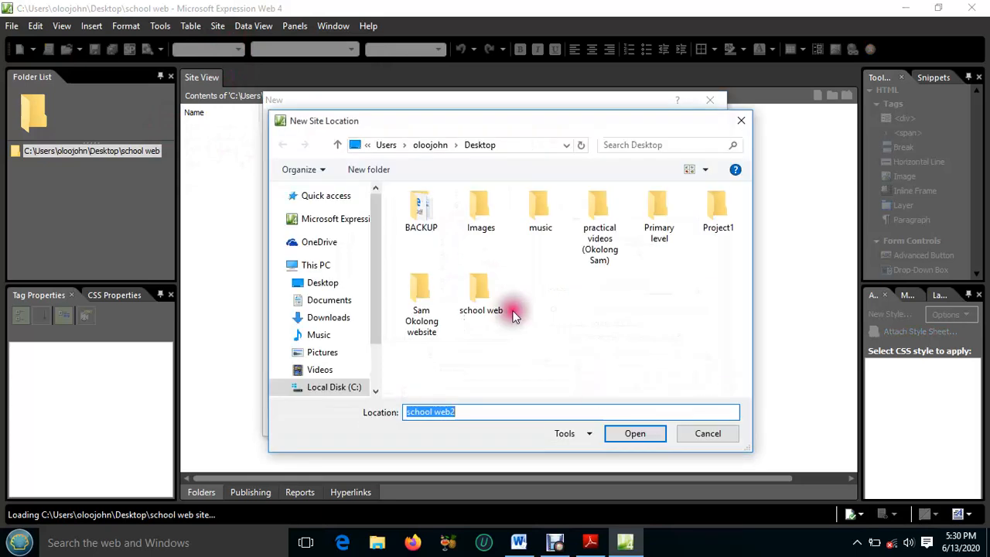
pyautogui.click(485, 291)
pyautogui.click(632, 434)
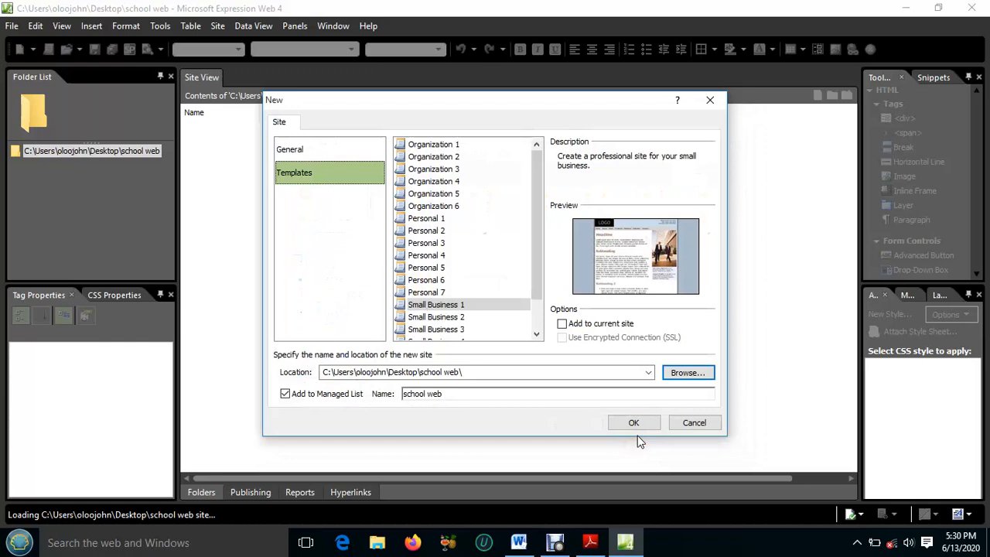
pyautogui.click(634, 422)
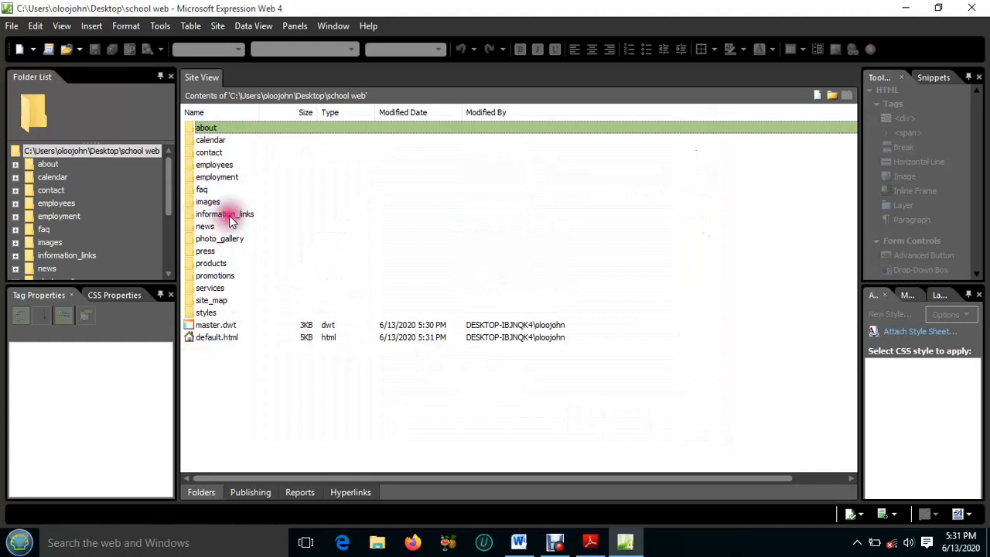
# Delete all of the site's files and folders, including default.html, except the images and styles folders and master.dwt
pyautogui.click(37, 28)
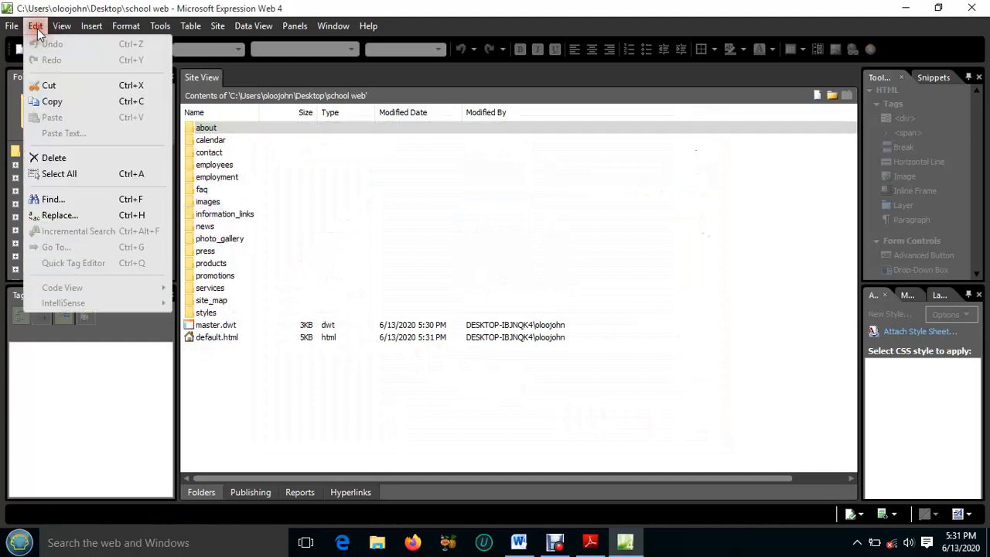
pyautogui.click(72, 175)
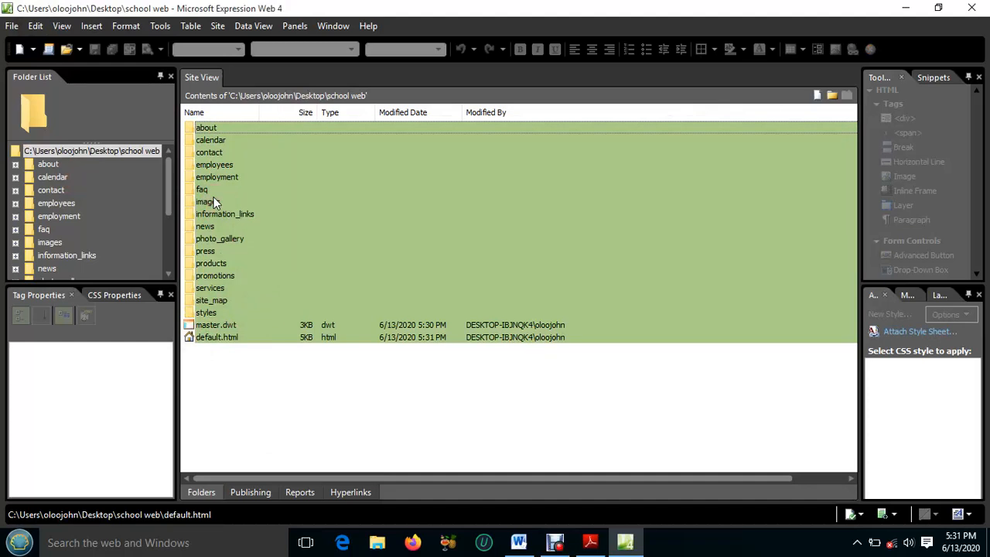
pyautogui.moveTo(216, 203); pyautogui.dragTo(361, 224)
pyautogui.rightClick(362, 224)
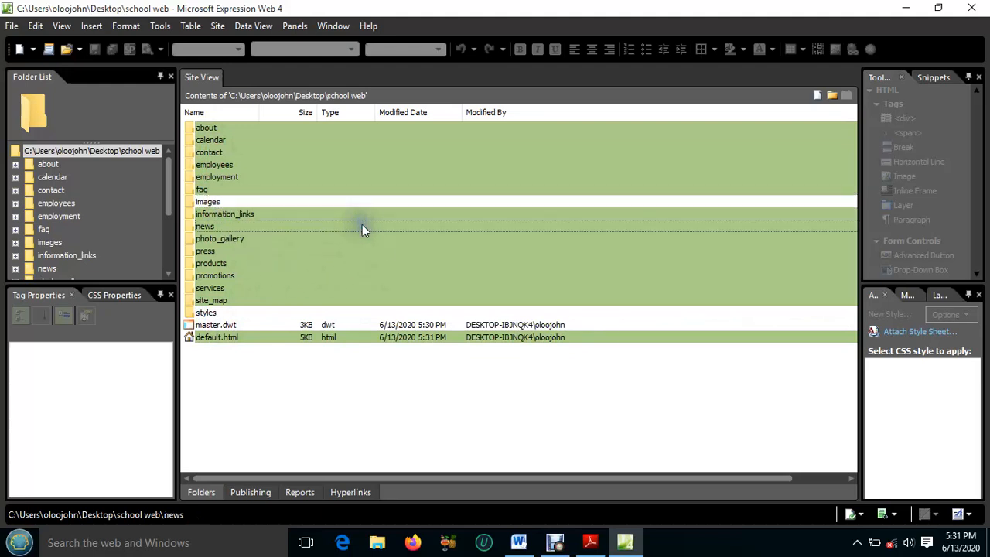
pyautogui.click(408, 292)
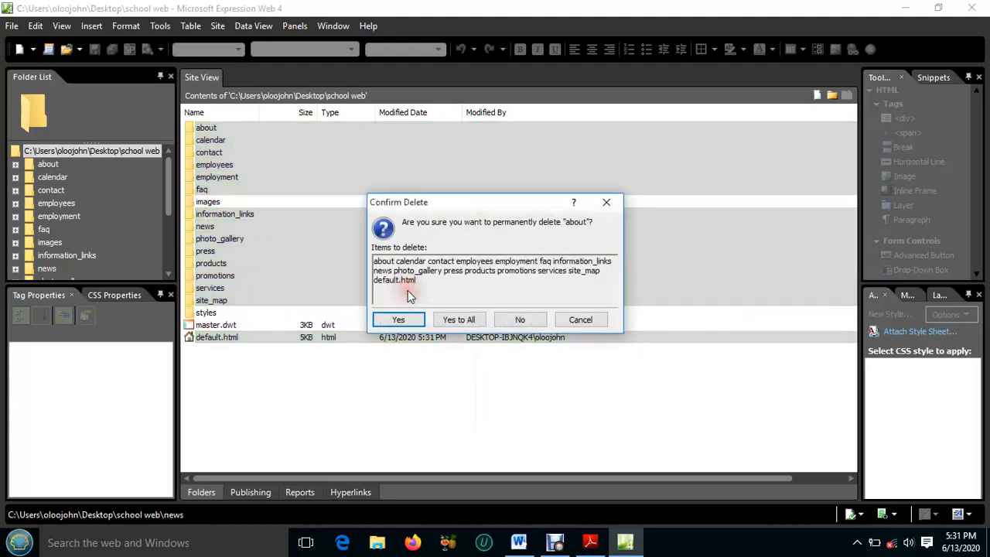
pyautogui.click(449, 318)
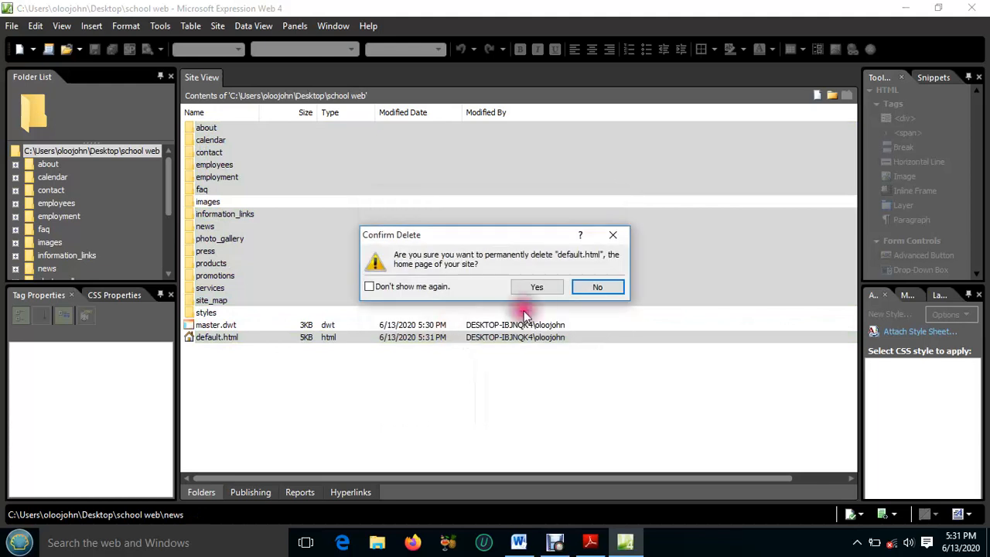
pyautogui.click(536, 288)
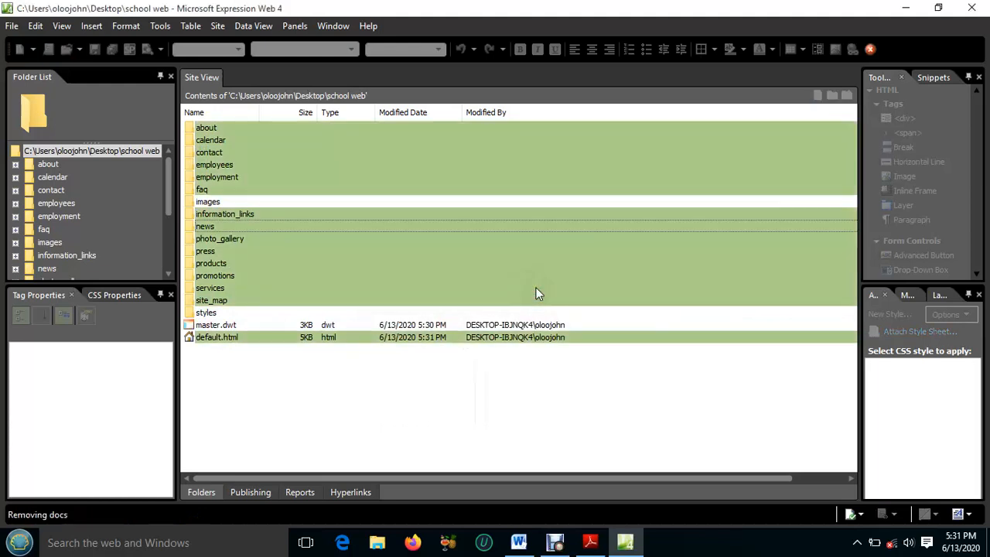
pyautogui.click(353, 178)
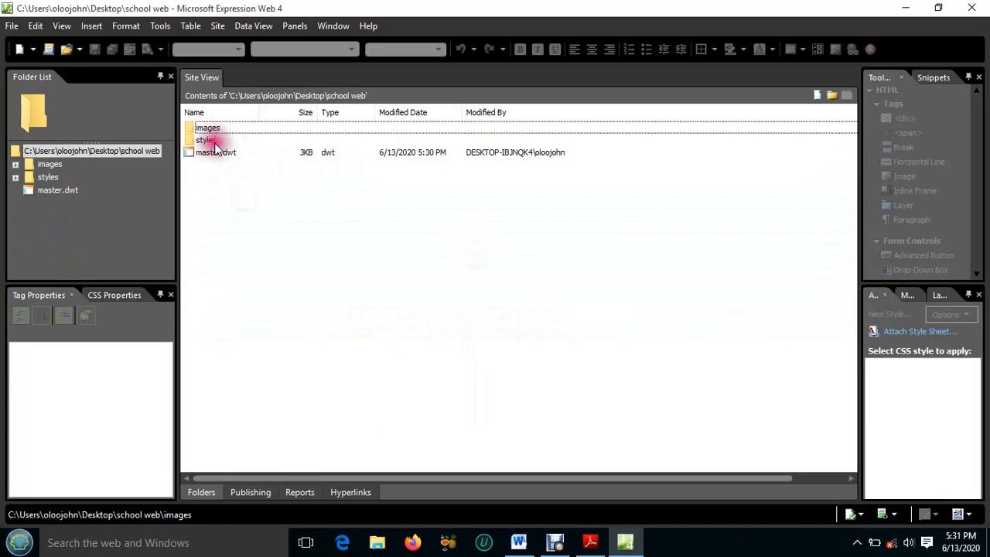
# Open the master.dwt template, dismiss the template notice, and show the page in Split view
pyautogui.click(224, 167)
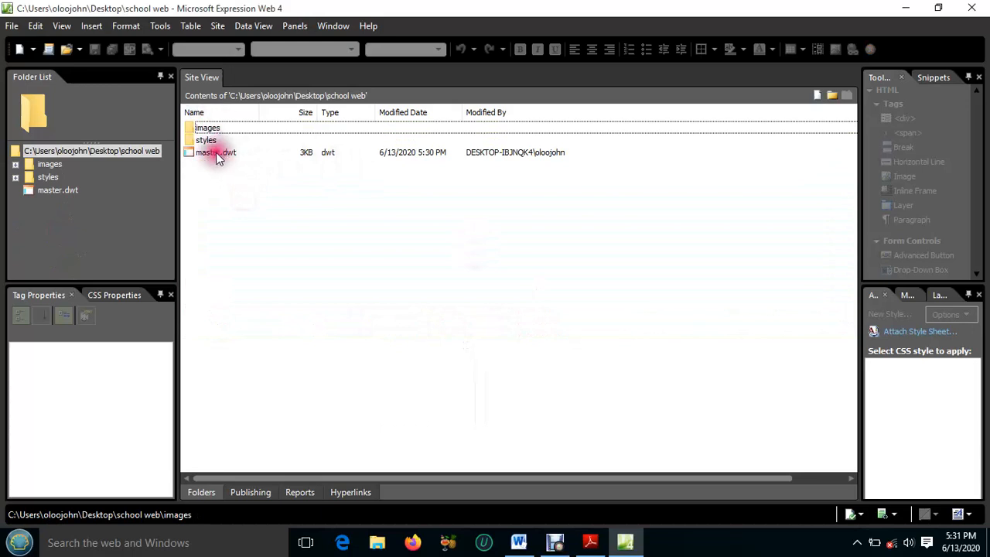
pyautogui.doubleClick(204, 154)
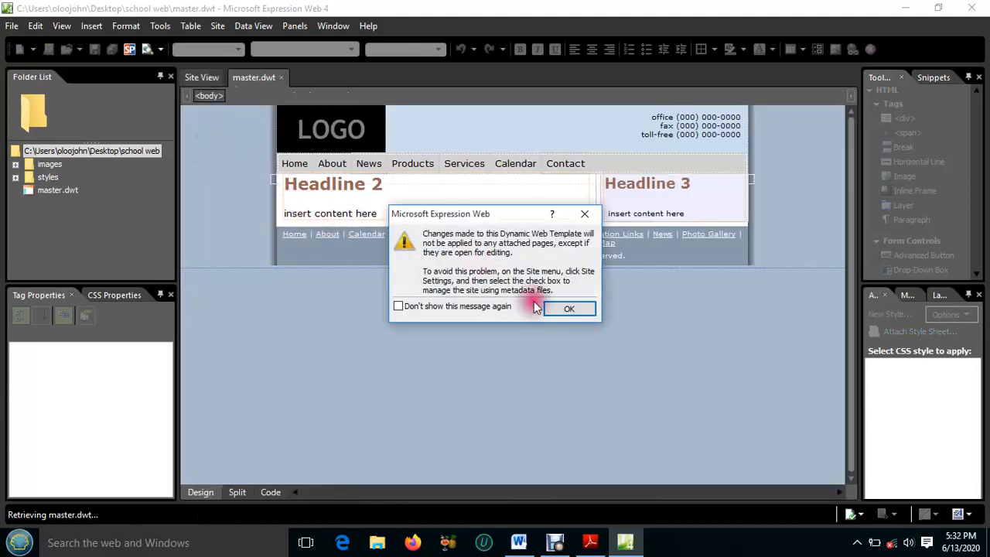
pyautogui.click(568, 310)
pyautogui.click(585, 213)
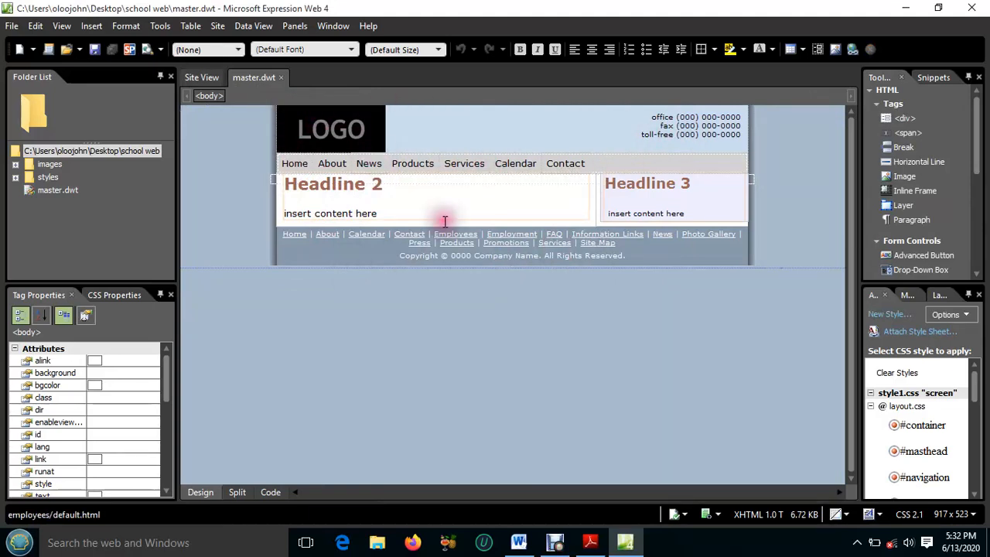
pyautogui.click(238, 491)
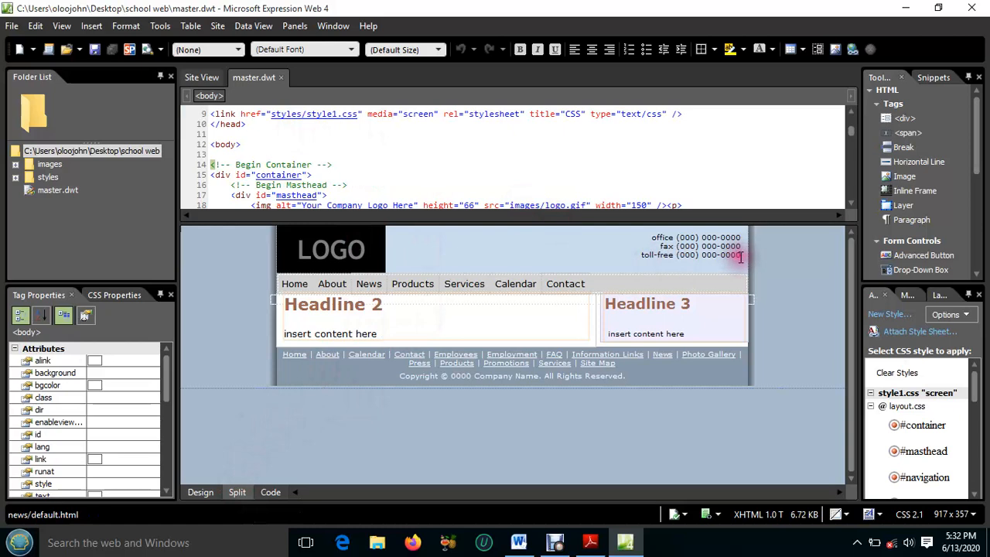
# Replace the office, fax and toll-free lines in the masthead with the text ROCK HIGH SCHOOL TORORO
pyautogui.moveTo(740, 256); pyautogui.dragTo(652, 240)
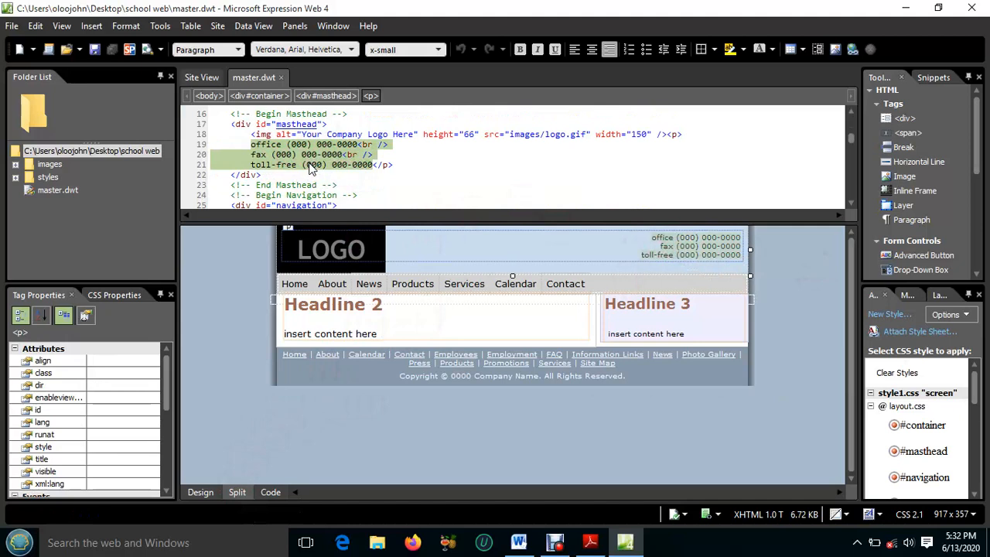
pyautogui.write('ROCK HIGH SCHOOL')
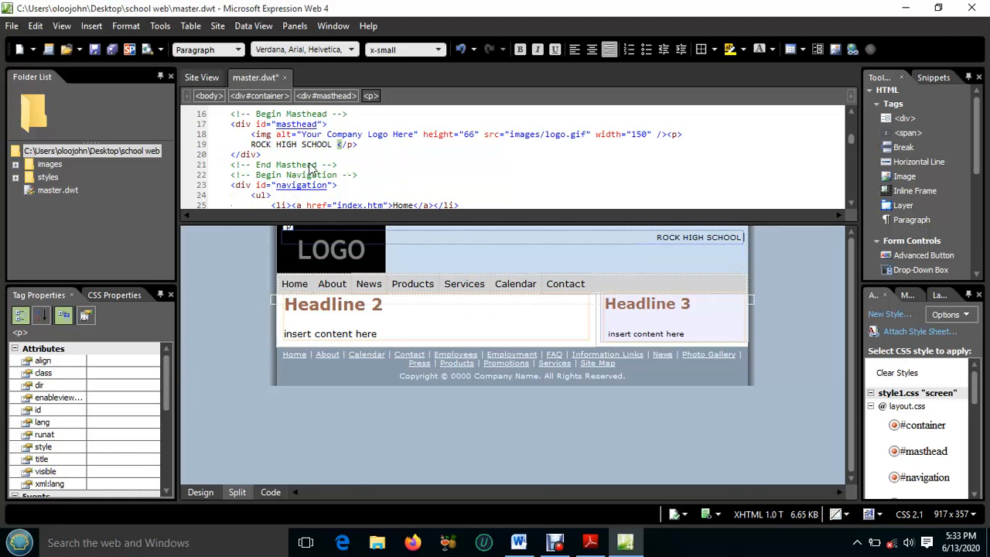
pyautogui.write('TORORO')
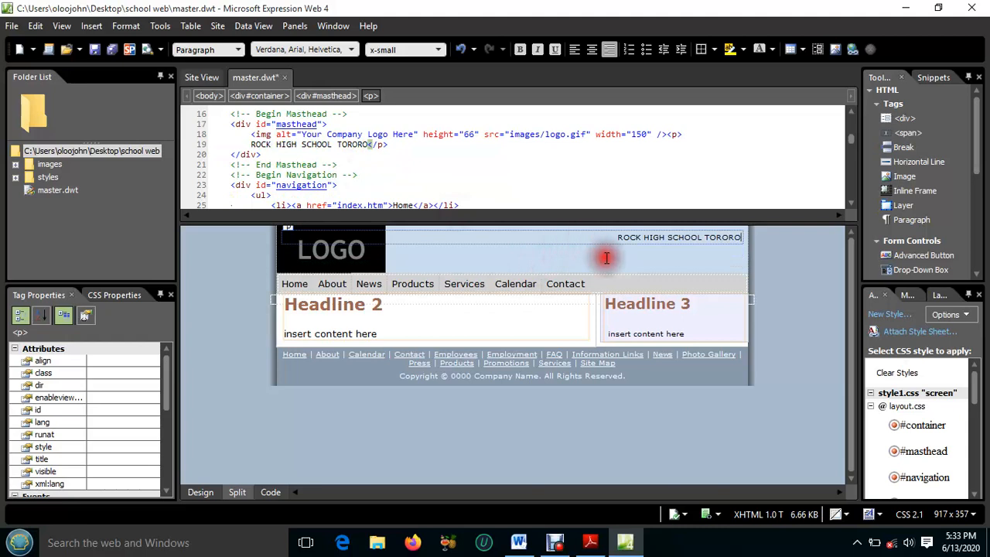
# Select the masthead logo, switch to Word and run a clip art search with the search term cleared
pyautogui.click(335, 258)
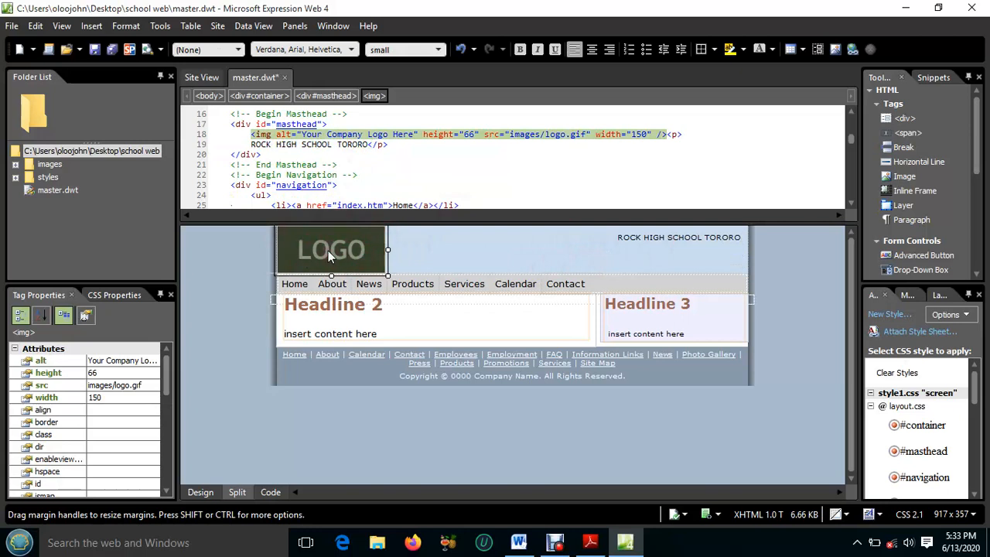
pyautogui.moveTo(328, 250)
pyautogui.mouseDown()
pyautogui.moveTo(431, 261)
pyautogui.moveTo(341, 250)
pyautogui.mouseUp()
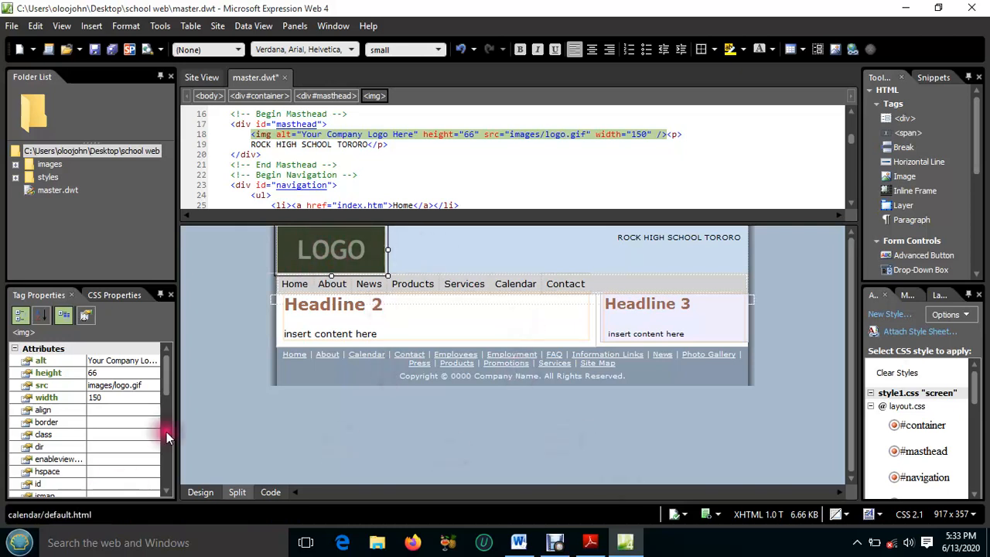
pyautogui.click(514, 535)
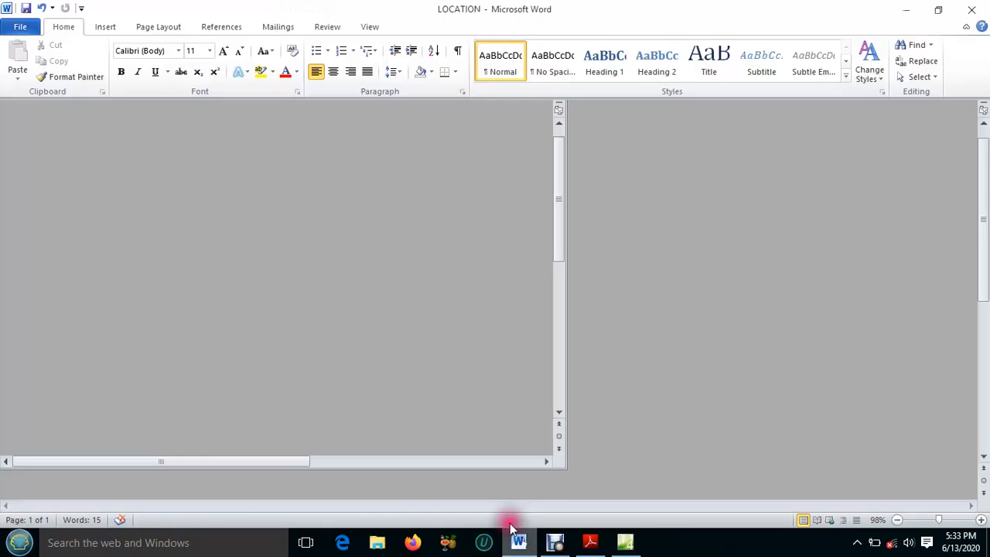
pyautogui.scroll(-8, 541, 327)
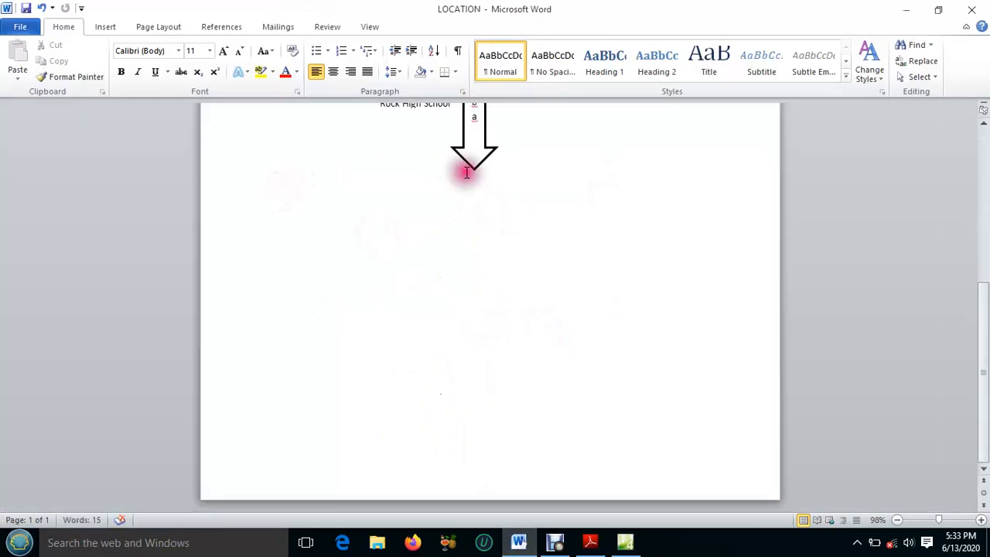
pyautogui.click(106, 27)
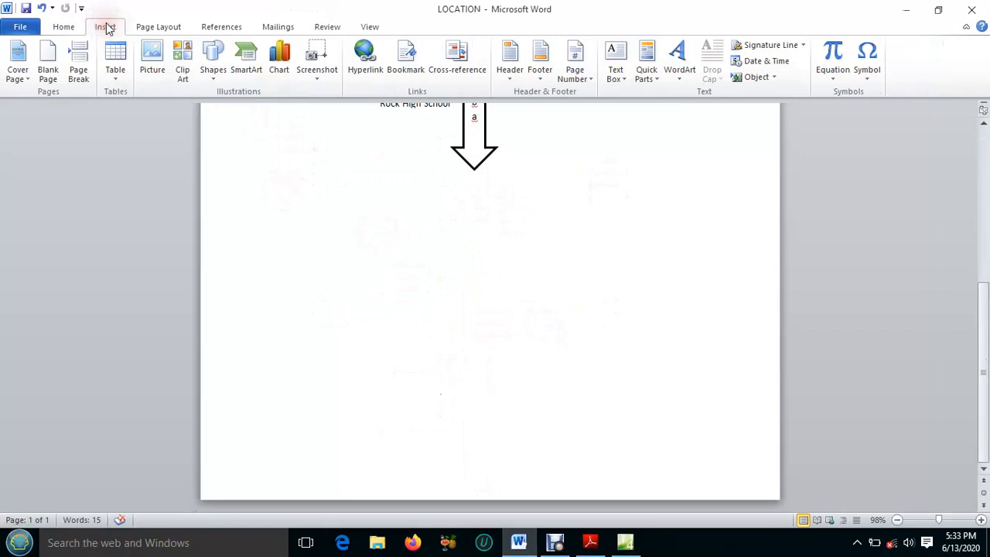
pyautogui.click(183, 53)
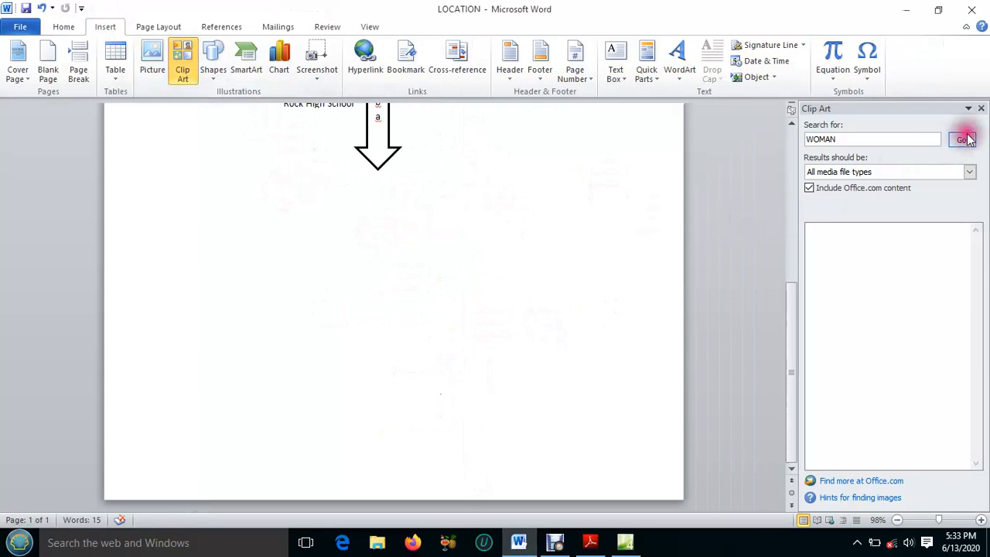
pyautogui.moveTo(837, 139); pyautogui.dragTo(805, 142)
pyautogui.press('BackSpace')
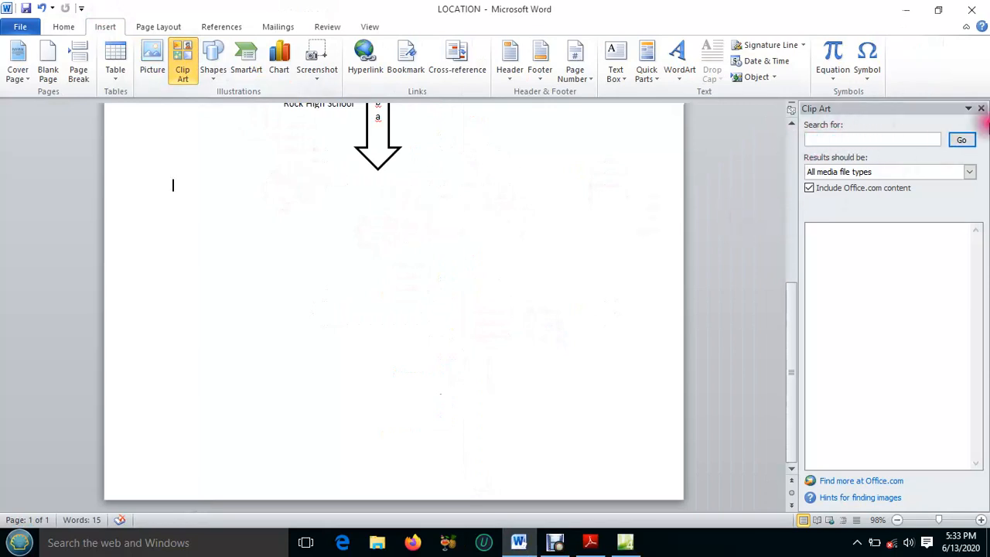
pyautogui.click(961, 140)
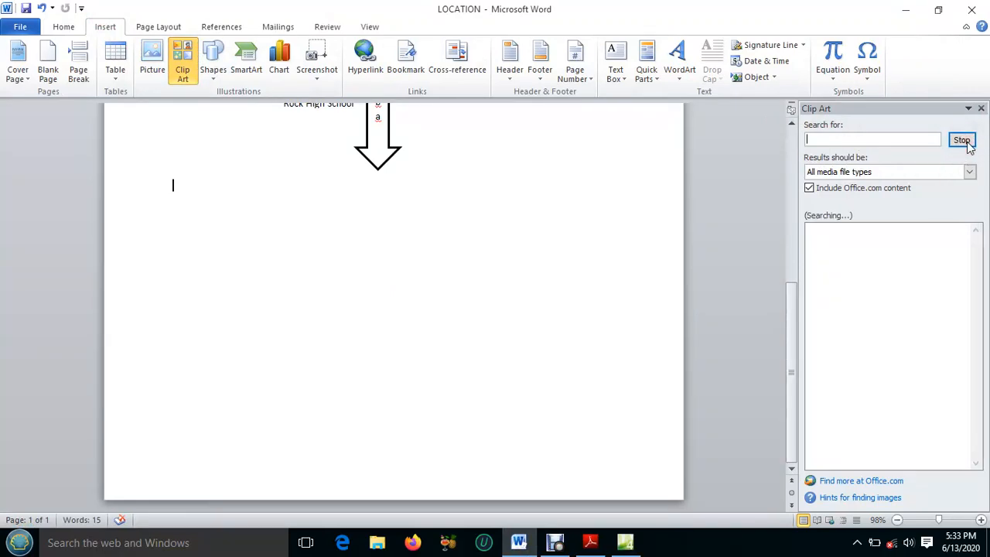
# Insert the Eiffel Tower clip art into the Word document and copy the picture
pyautogui.scroll(-5, 930, 285)
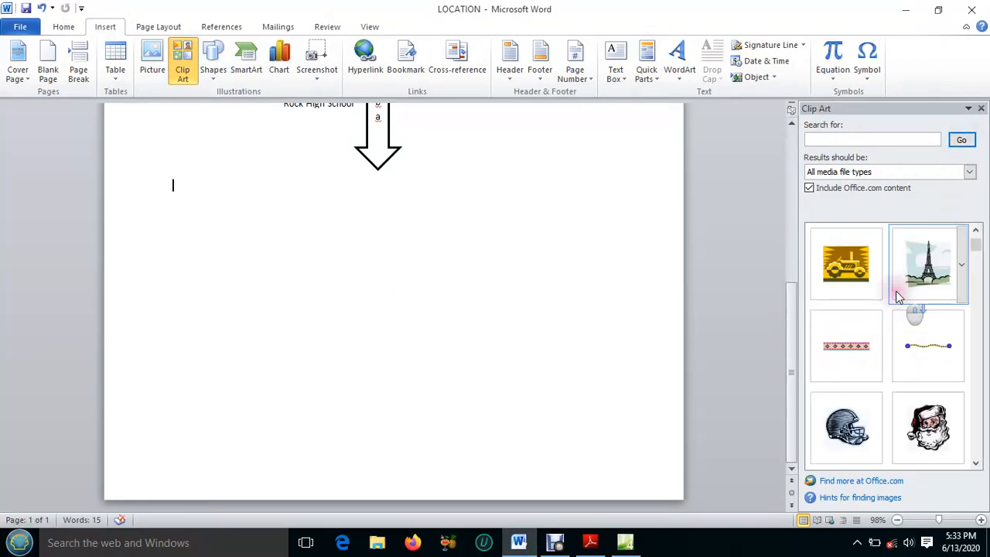
pyautogui.scroll(-3, 898, 297)
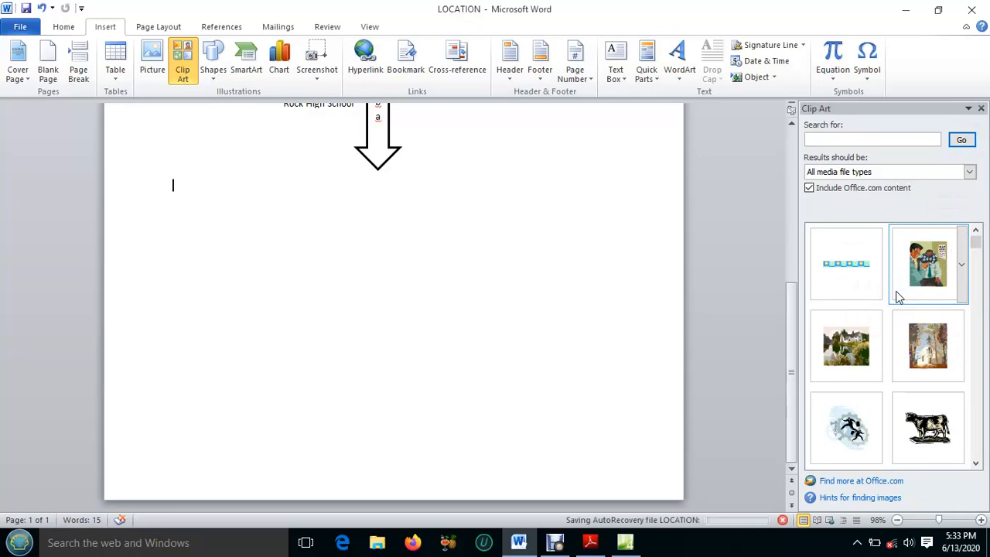
pyautogui.scroll(-3, 947, 317)
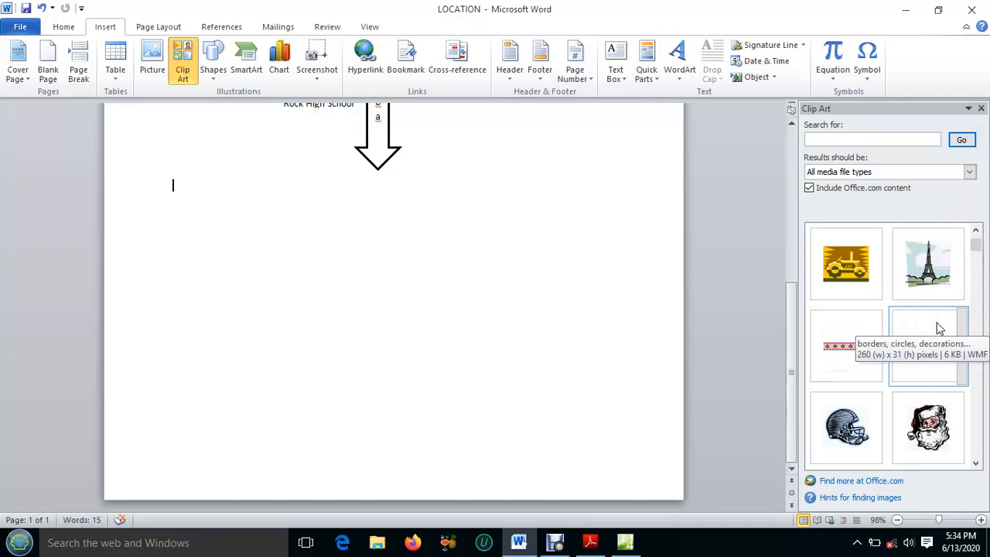
pyautogui.click(923, 265)
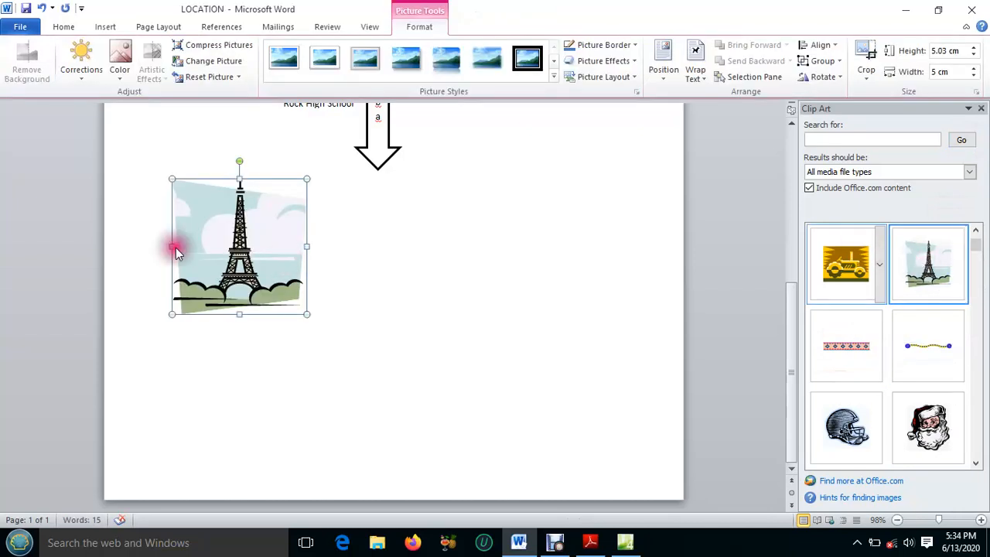
pyautogui.rightClick(221, 221)
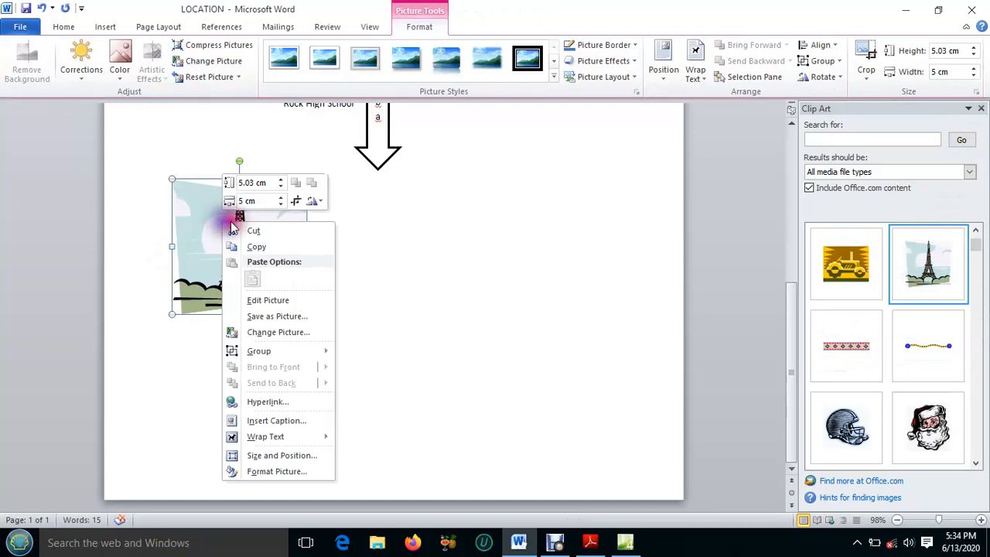
pyautogui.click(259, 247)
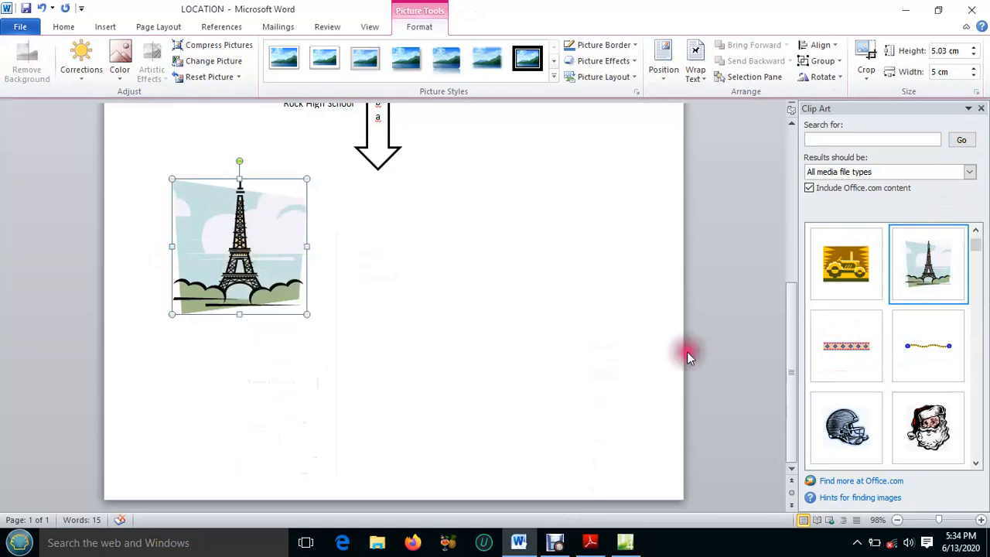
# Return to Expression Web, replace the masthead logo with the copied picture and shrink it to about 65 by 41 pixels
pyautogui.click(905, 10)
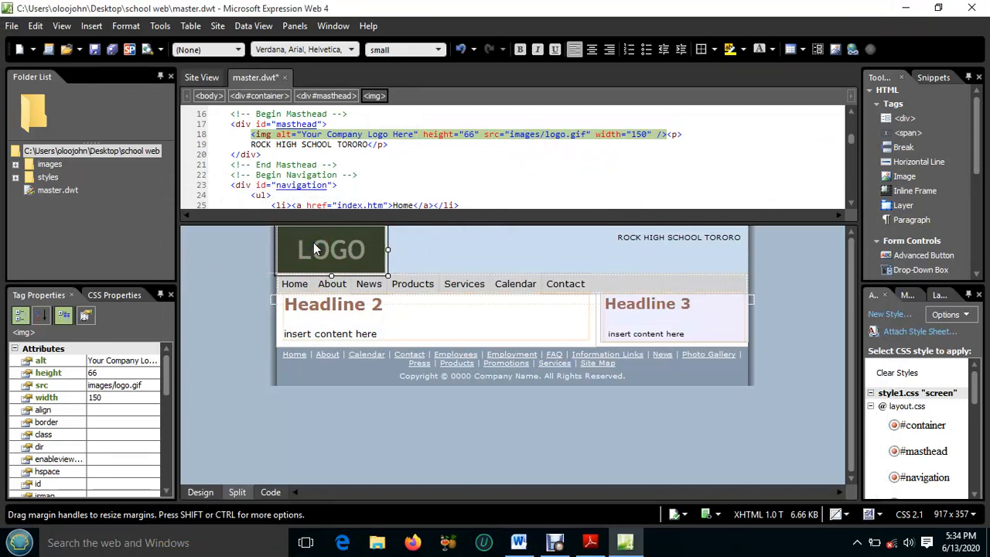
pyautogui.rightClick(315, 247)
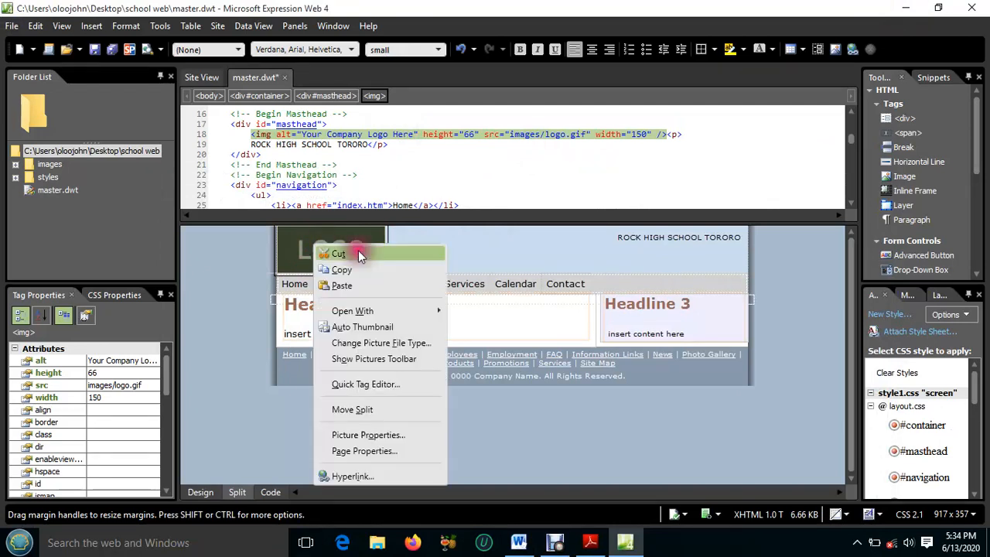
pyautogui.click(344, 283)
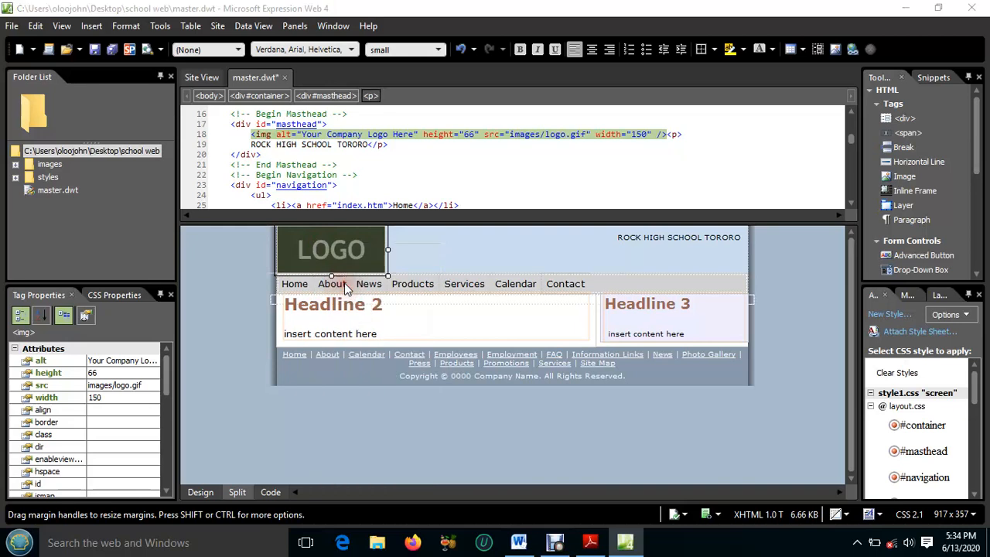
pyautogui.click(545, 292)
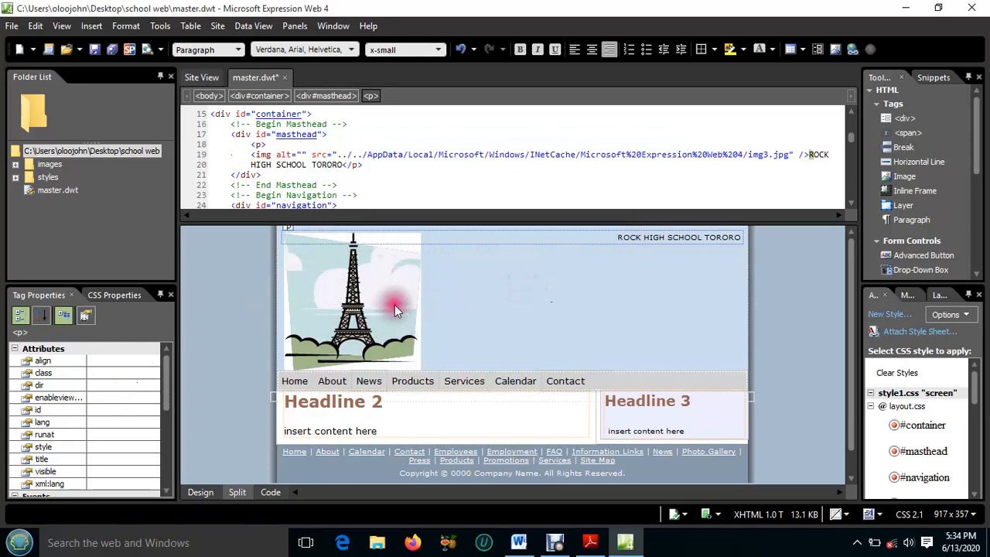
pyautogui.click(351, 296)
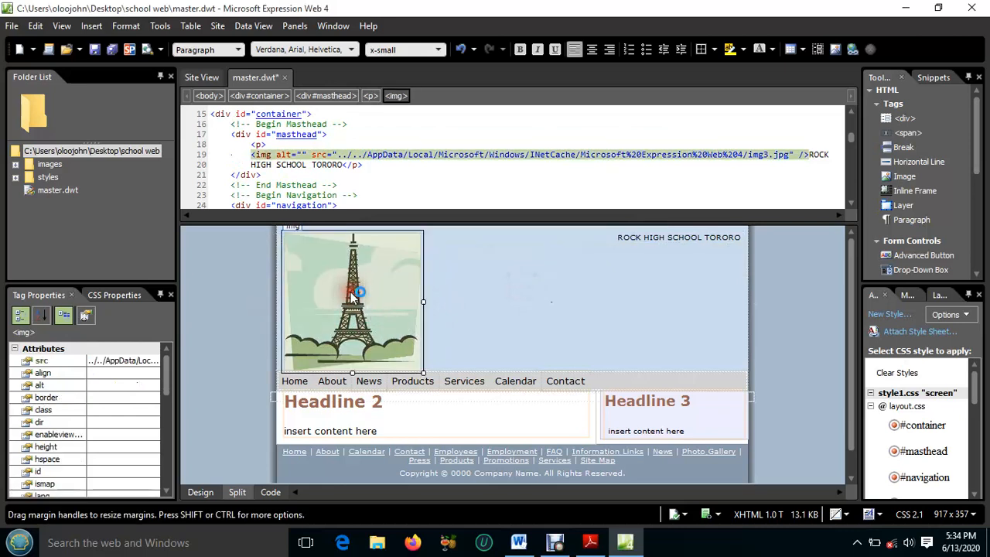
pyautogui.moveTo(420, 375); pyautogui.dragTo(331, 267)
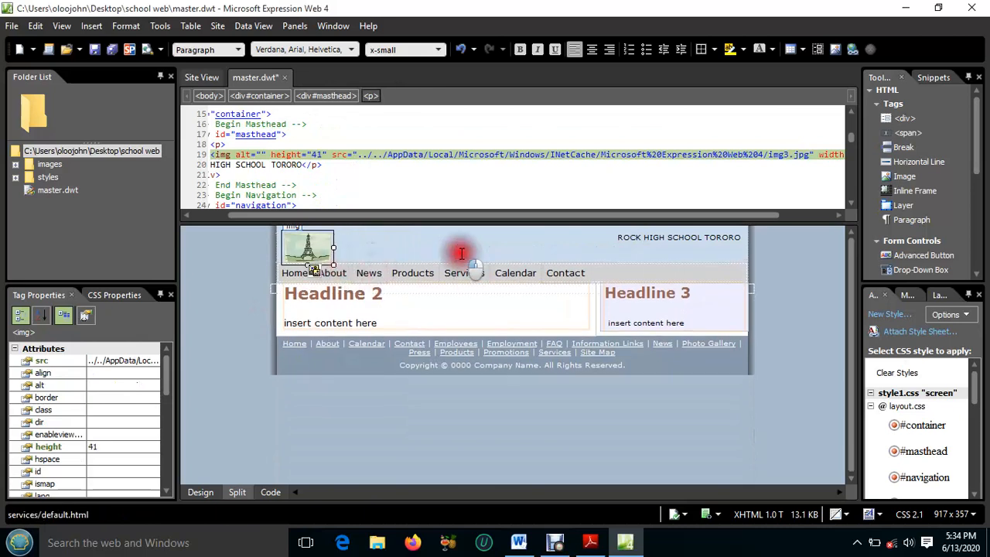
# Format the school name ROCK HIGH SCHOOL TORORO in the masthead as Heading 1
pyautogui.click(661, 255)
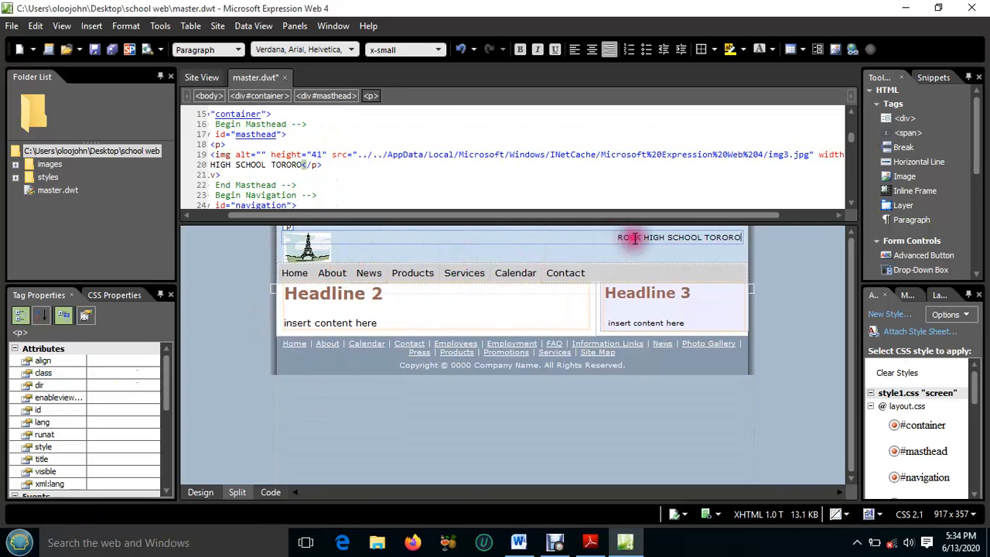
pyautogui.click(633, 242)
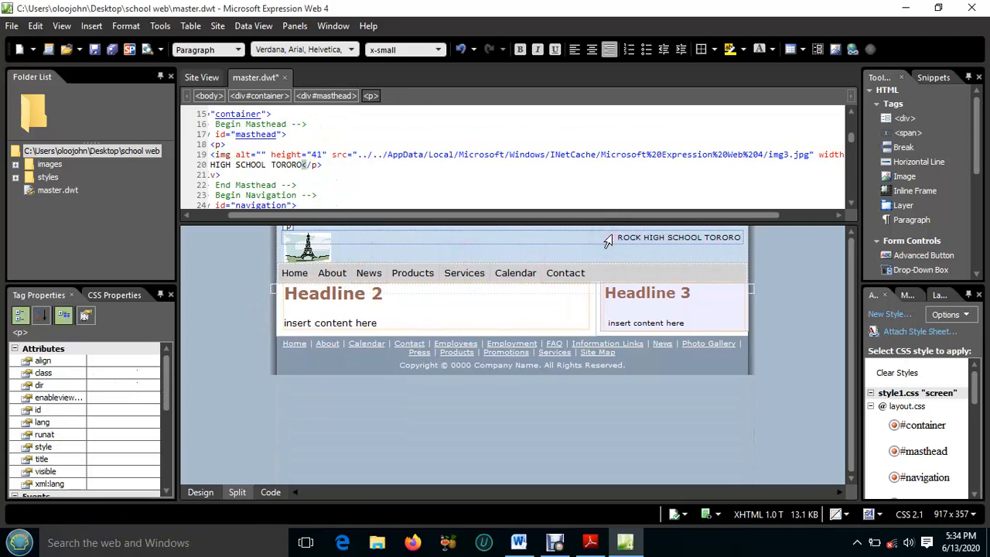
pyautogui.click(623, 238)
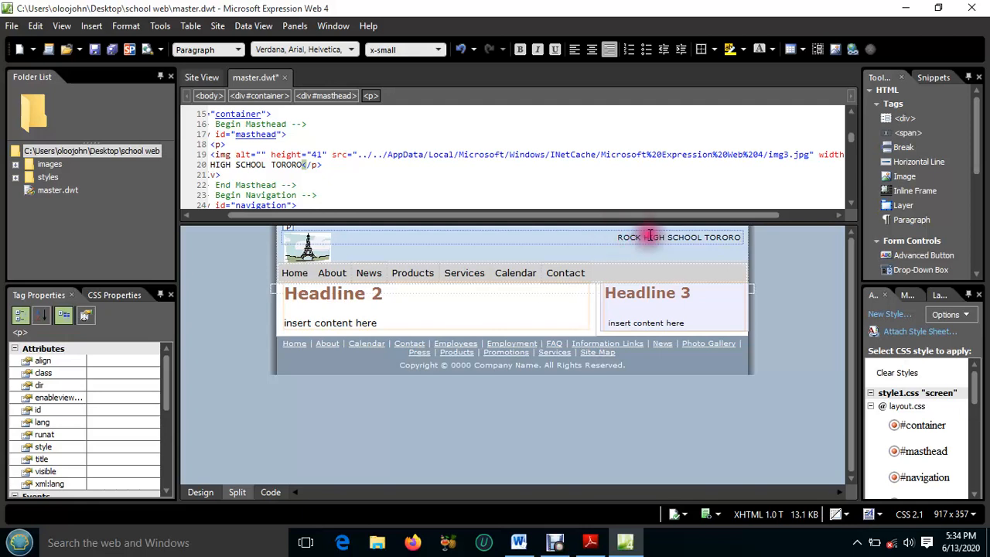
pyautogui.click(740, 237)
pyautogui.moveTo(739, 237); pyautogui.dragTo(617, 237)
pyautogui.click(647, 247)
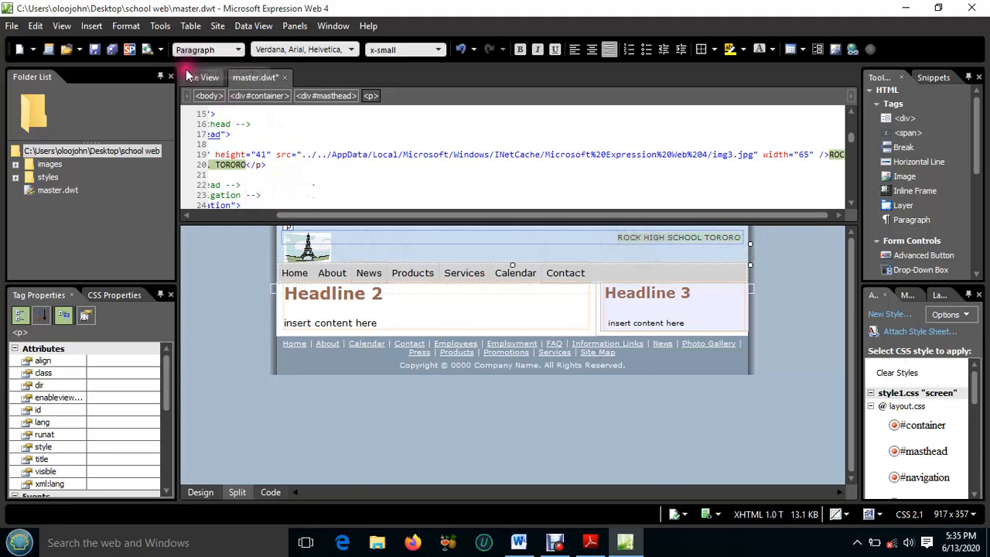
pyautogui.click(239, 49)
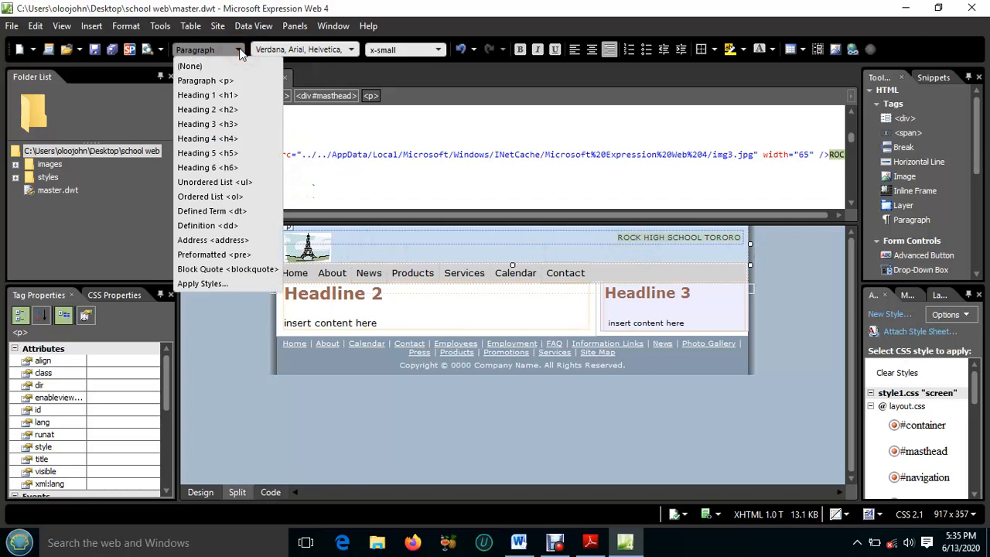
pyautogui.click(204, 95)
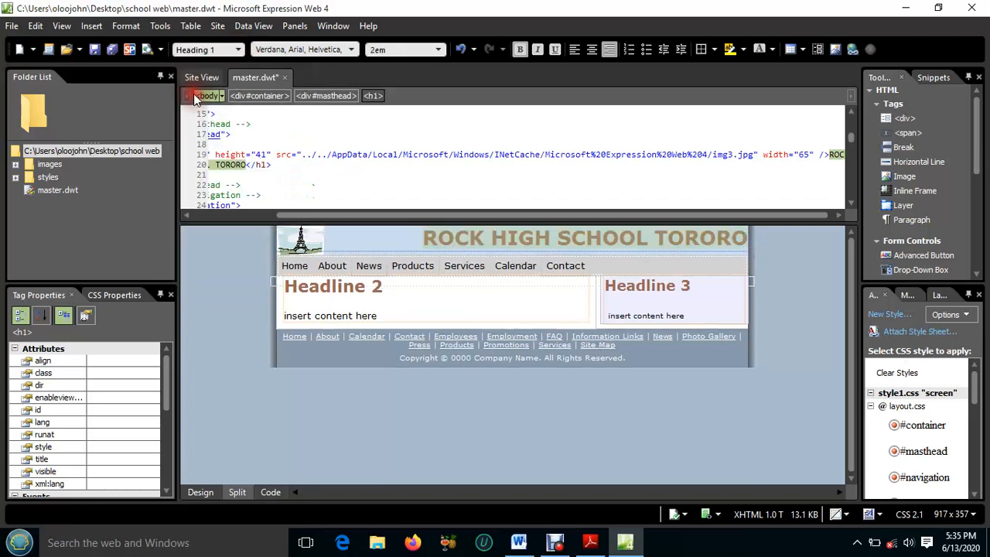
# Give the masthead's Heading 1 a red #FF0000 background colour through its style attribute
pyautogui.doubleClick(392, 237)
pyautogui.moveTo(468, 241); pyautogui.dragTo(487, 257)
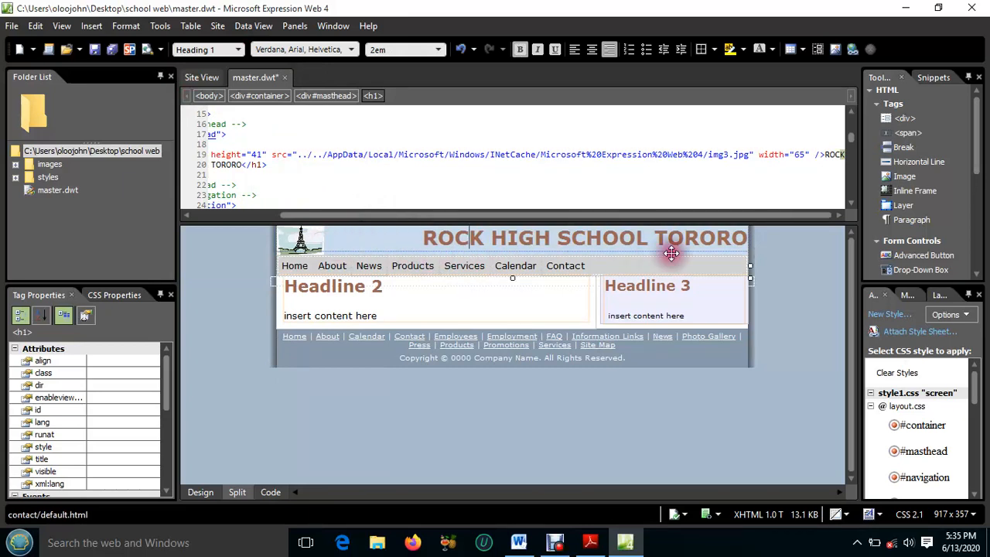
pyautogui.click(409, 250)
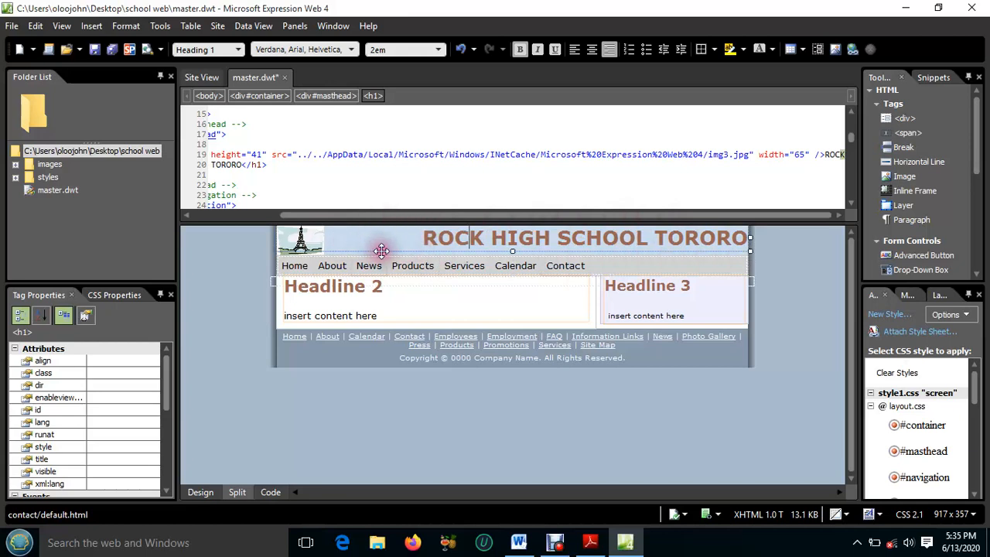
pyautogui.click(382, 250)
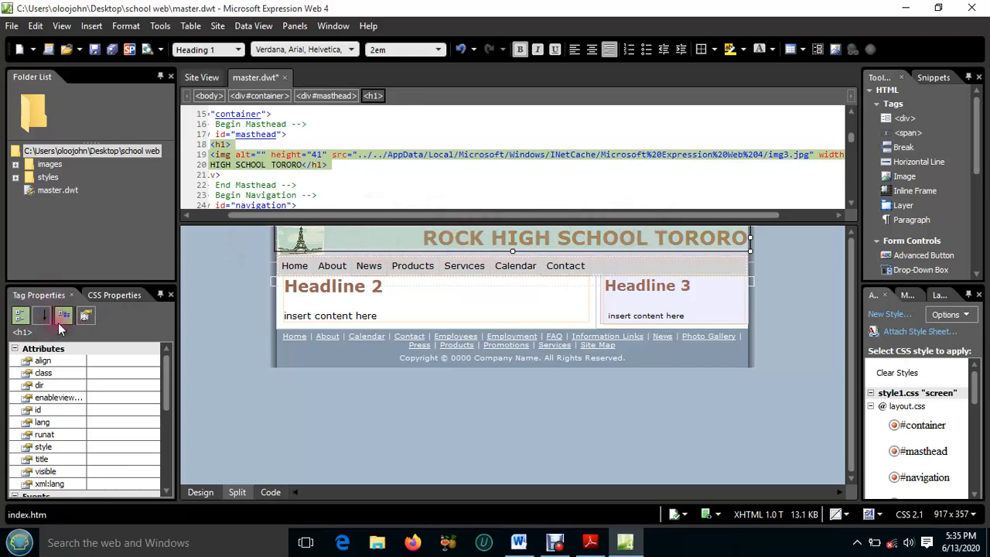
pyautogui.click(44, 448)
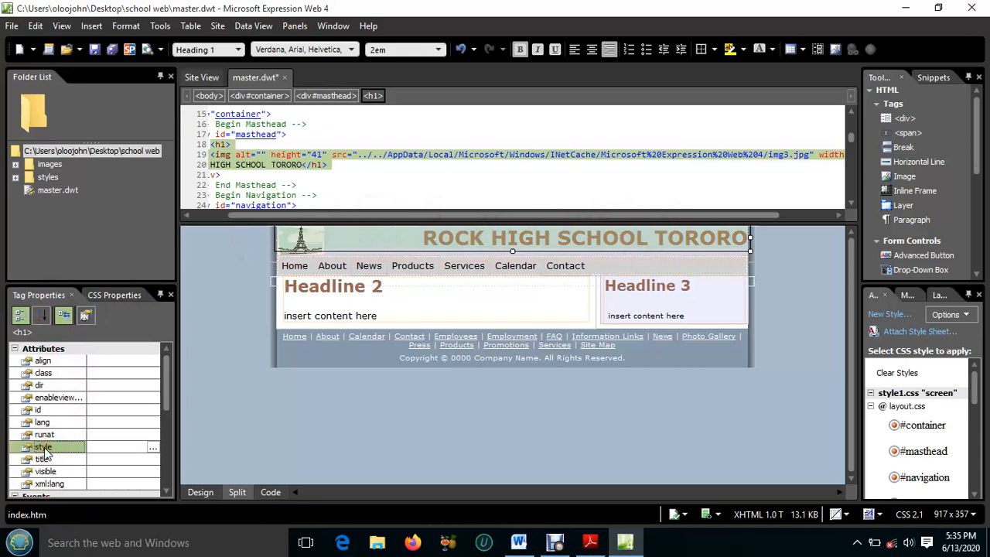
pyautogui.click(77, 450)
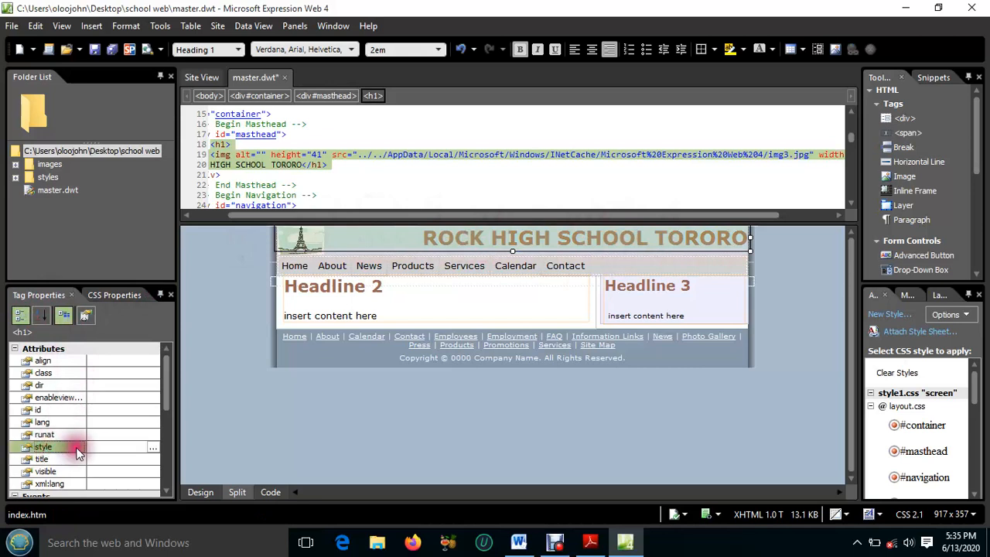
pyautogui.click(153, 450)
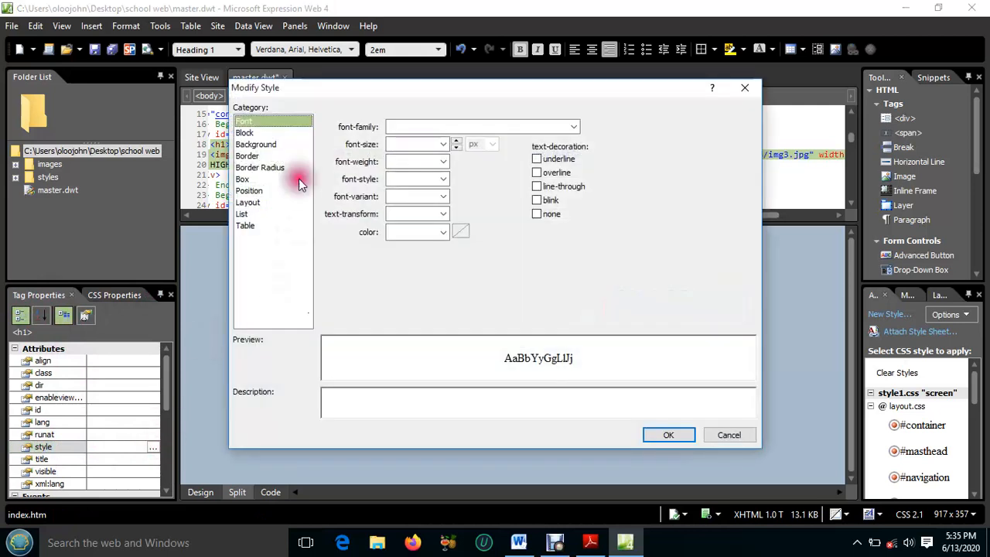
pyautogui.click(249, 145)
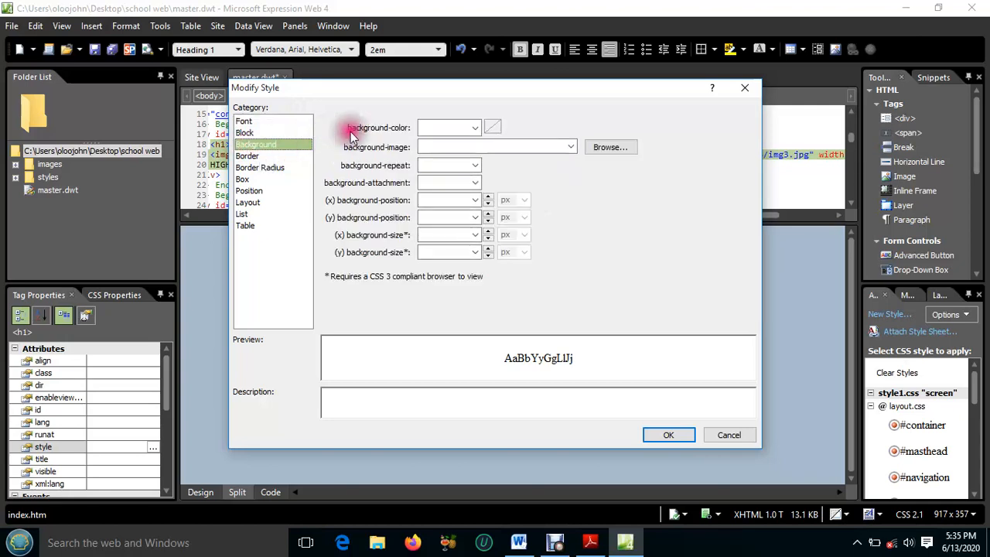
pyautogui.click(476, 127)
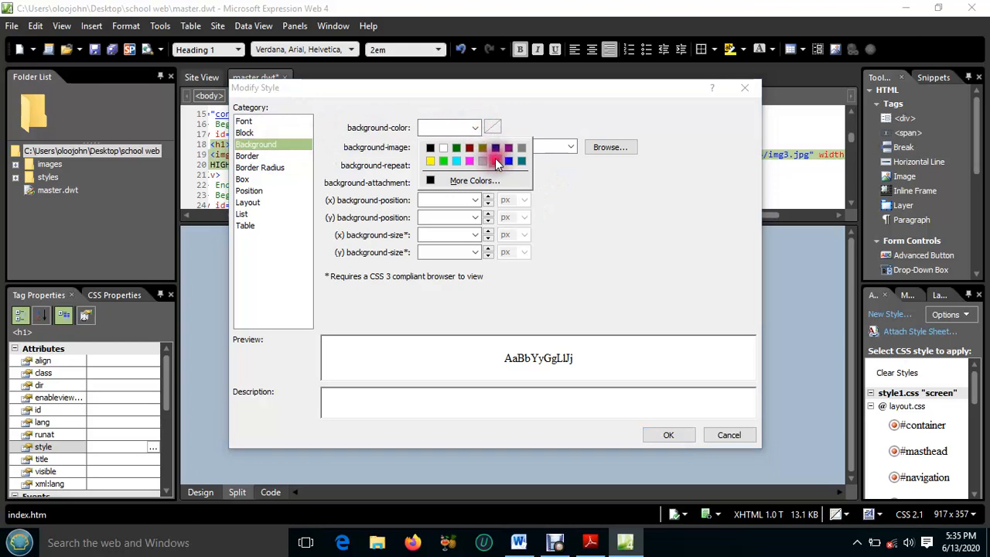
pyautogui.click(495, 159)
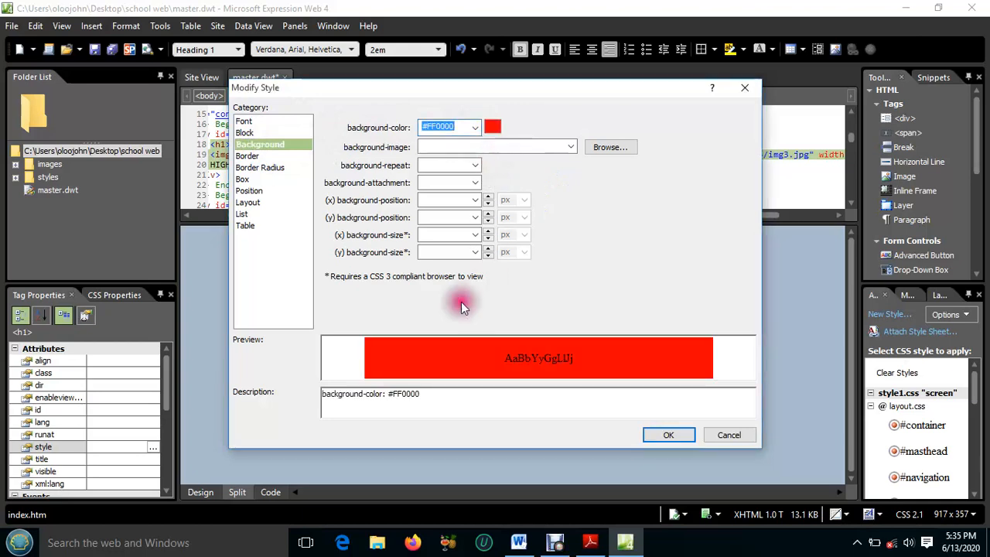
pyautogui.click(670, 433)
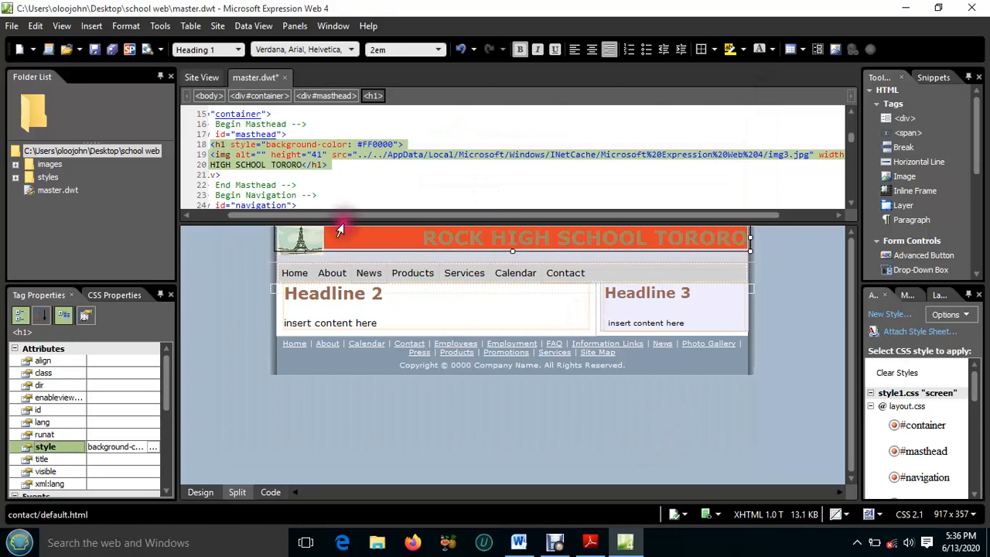
# Examine the template's navigation links, check the required pages in the exam question in Adobe Reader and return to Expression Web
pyautogui.click(626, 271)
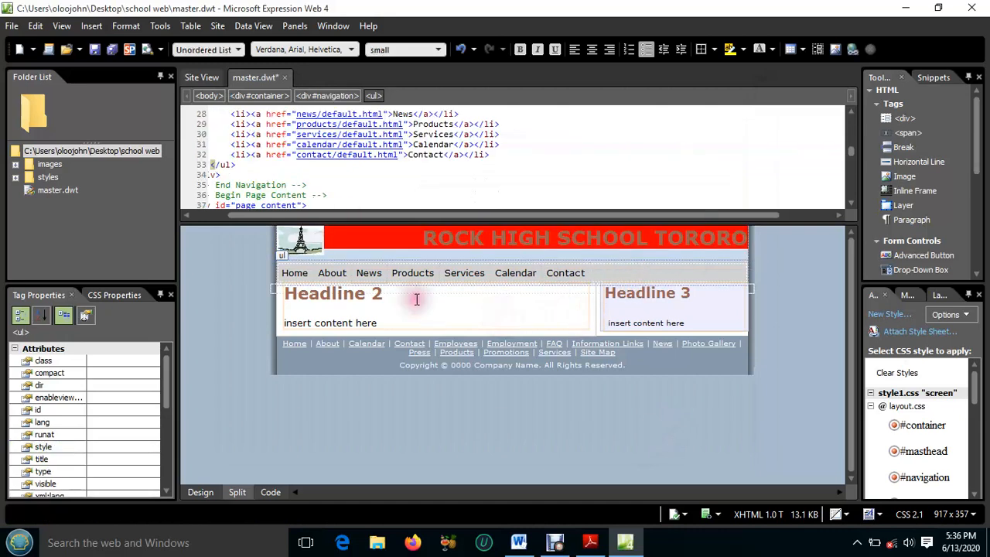
pyautogui.click(417, 246)
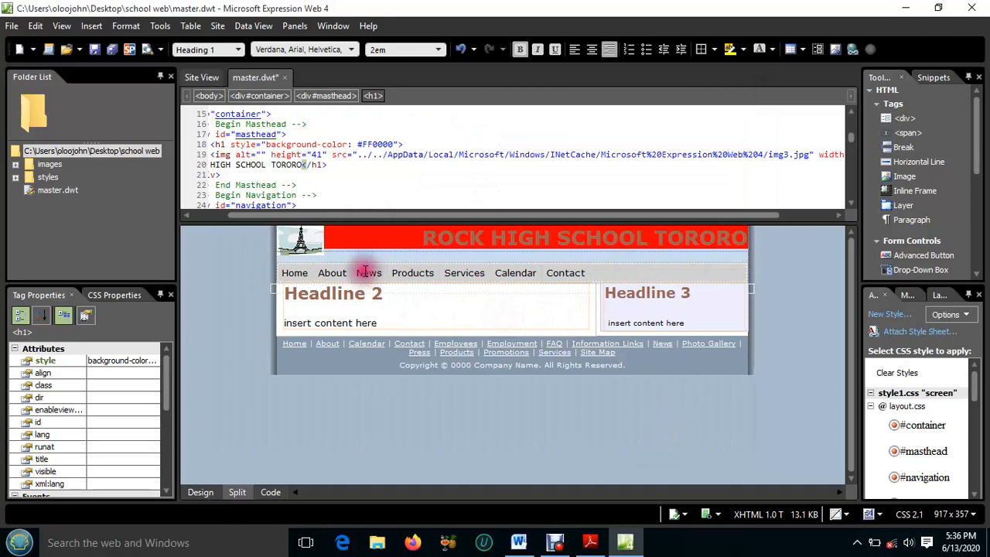
pyautogui.click(339, 271)
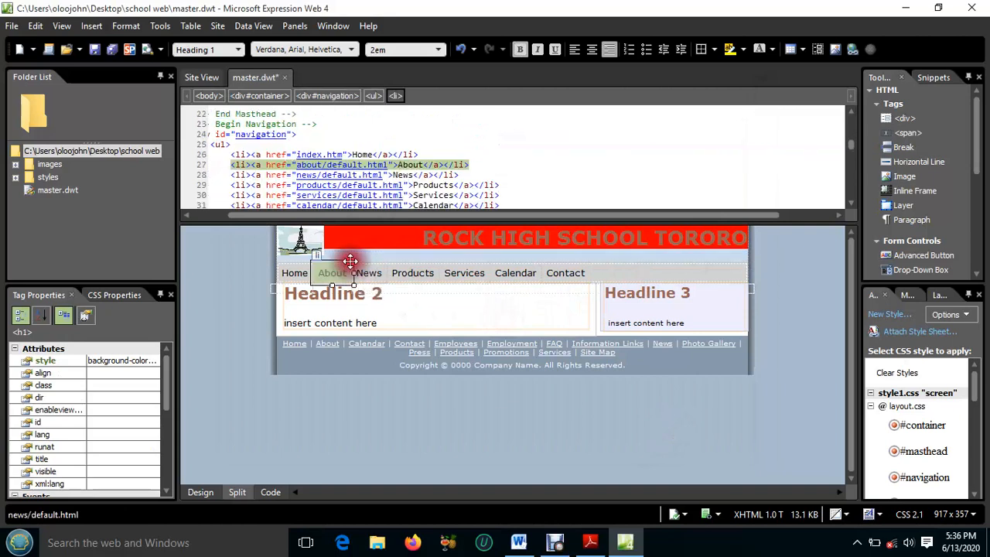
pyautogui.click(410, 272)
pyautogui.click(464, 273)
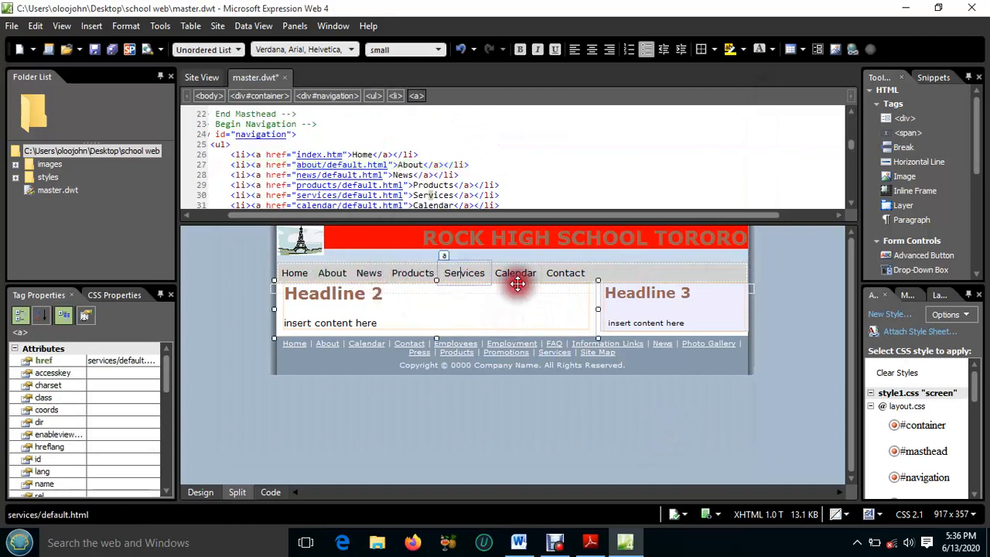
pyautogui.click(516, 278)
pyautogui.click(561, 273)
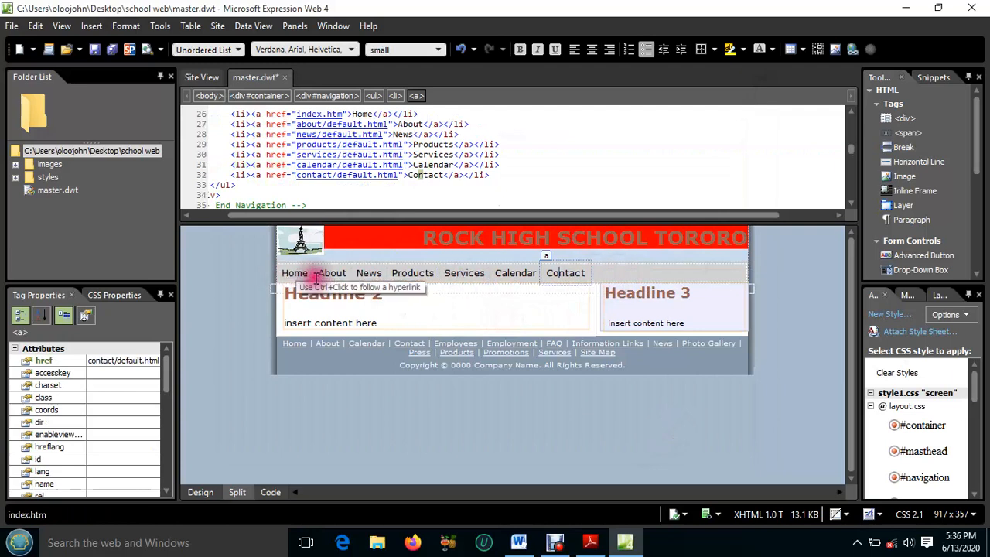
pyautogui.click(608, 269)
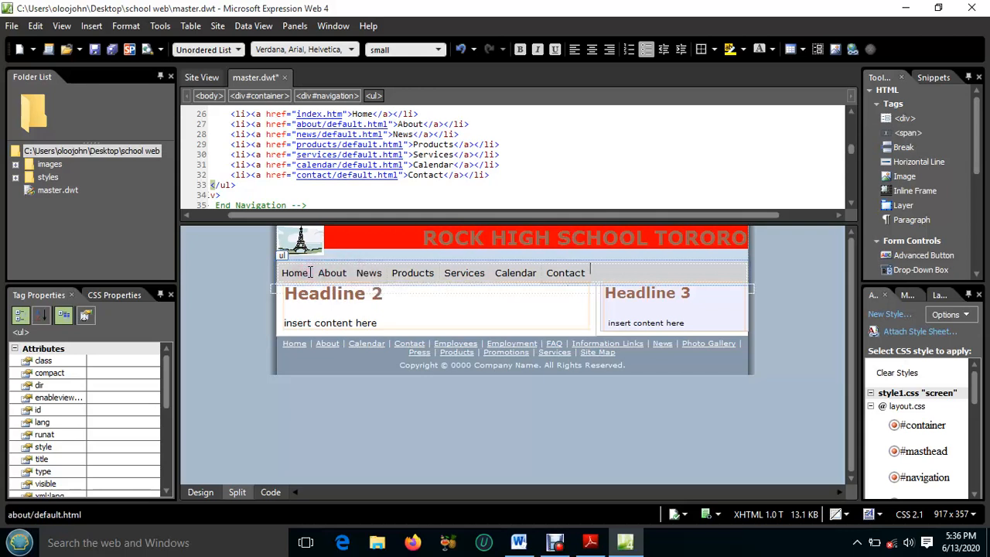
pyautogui.click(589, 542)
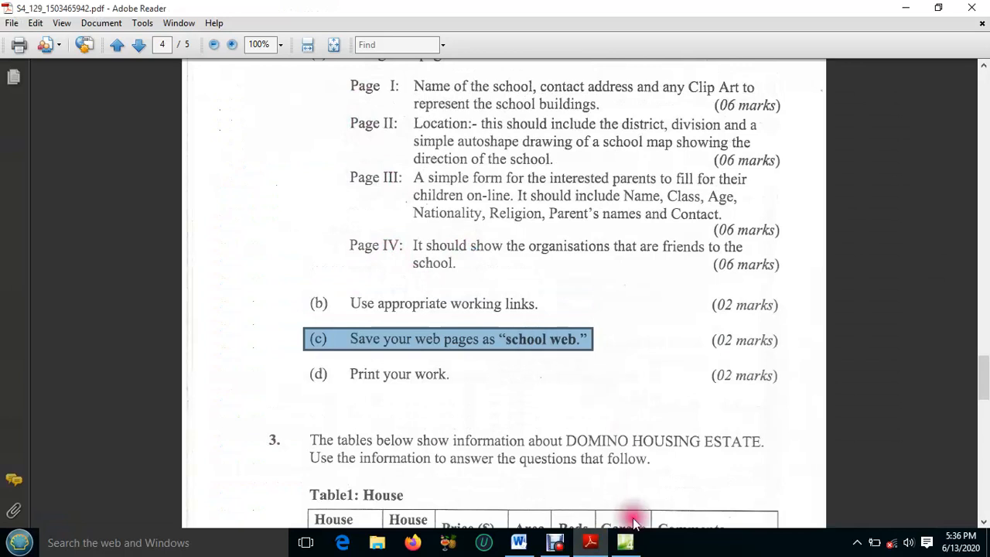
pyautogui.click(624, 542)
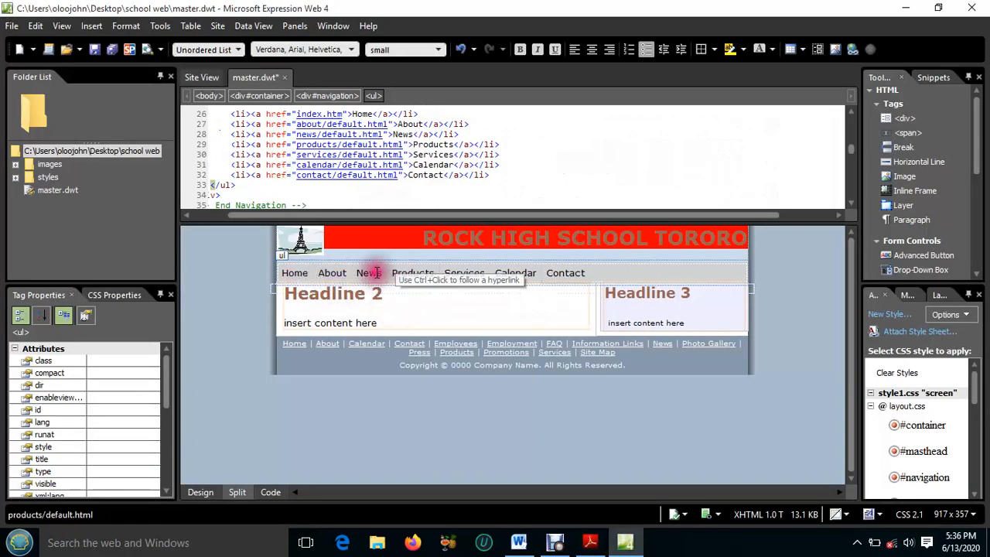
# Rename the Home and About navigation links as PAGE 1 and PAGE 2 in the code
pyautogui.click(310, 276)
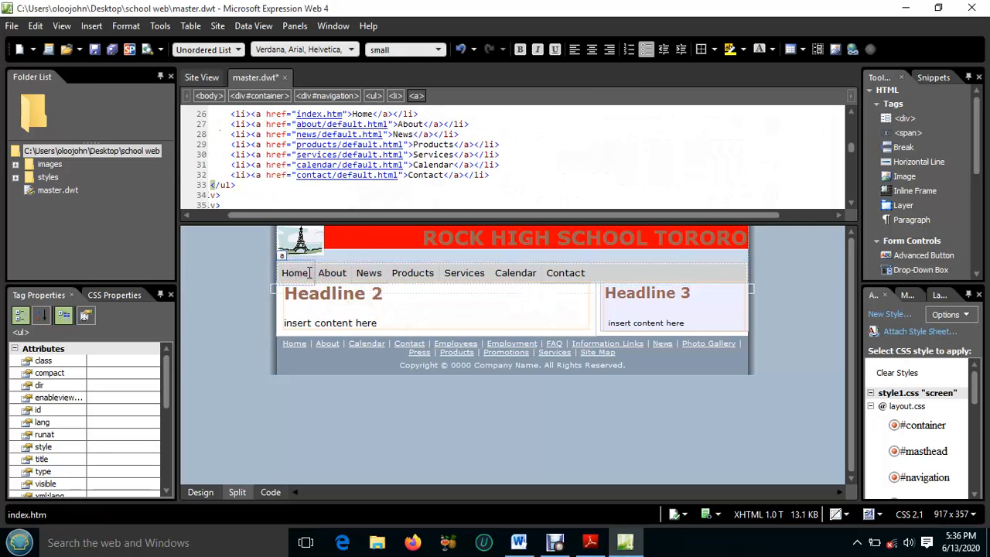
pyautogui.click(286, 272)
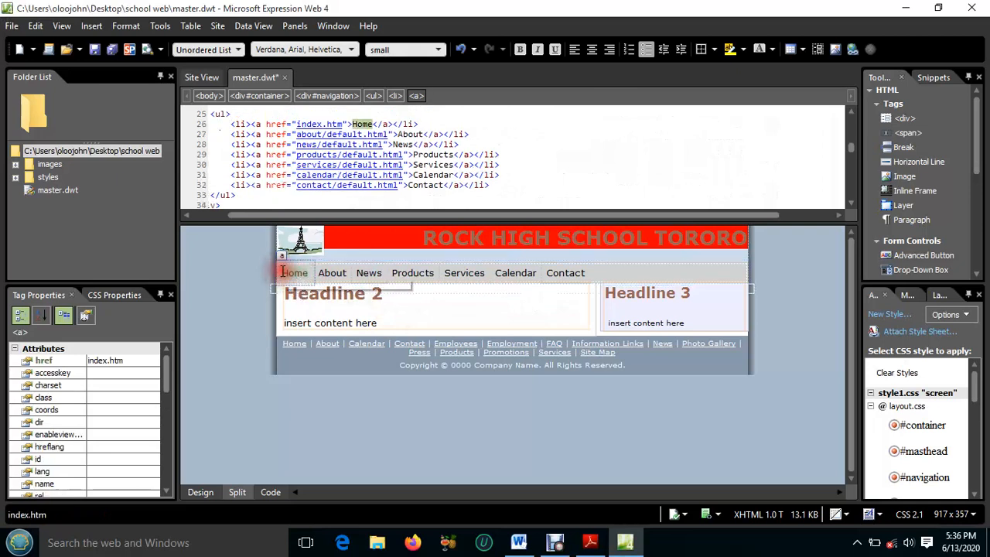
pyautogui.click(360, 123)
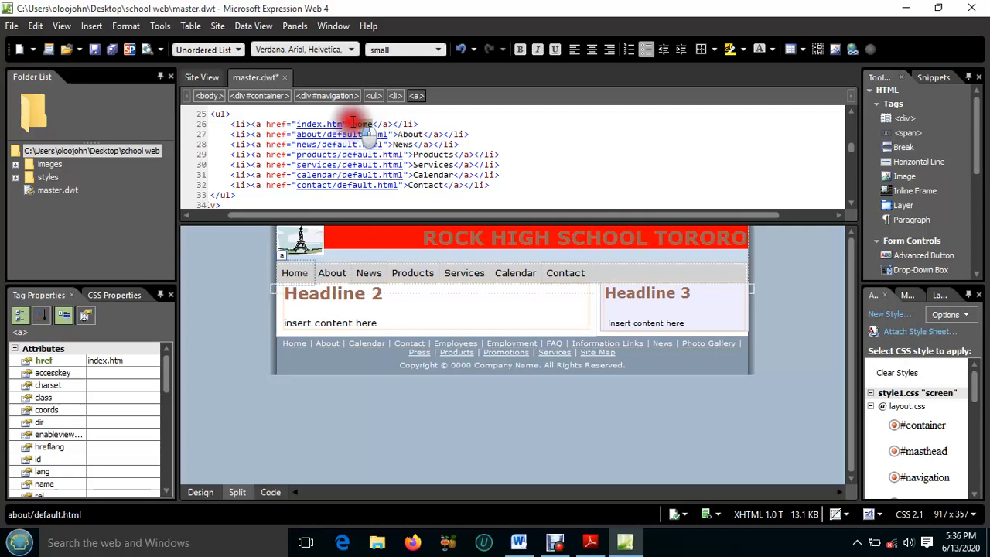
pyautogui.press('Delete')
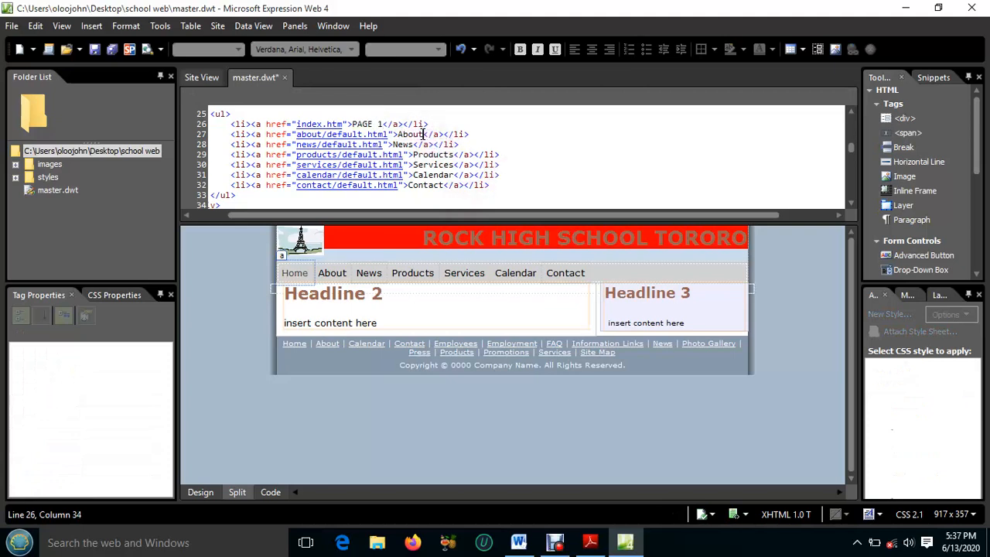
pyautogui.doubleClick(399, 135)
pyautogui.click(476, 305)
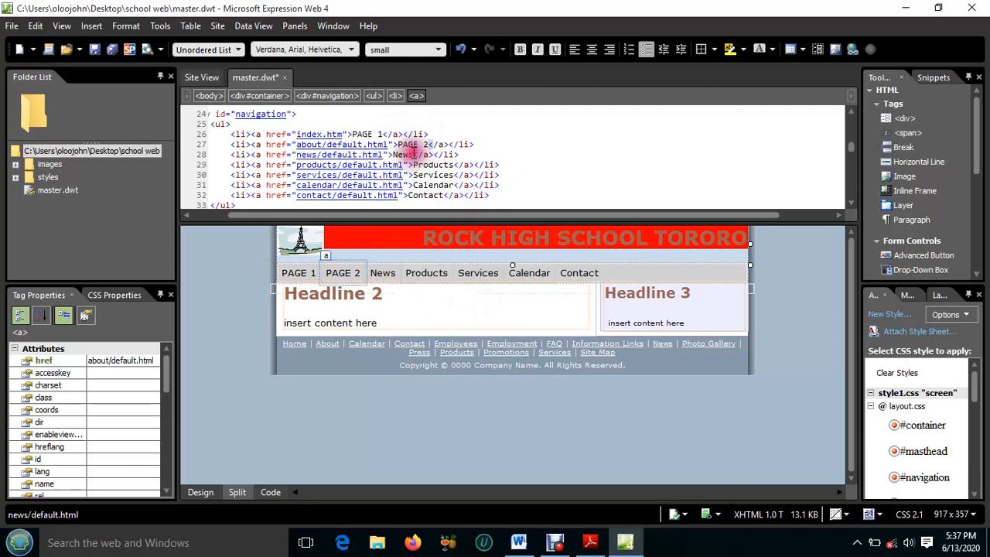
# Rename the News and Products navigation links as PAGE 3 and PAGE 4 in the code
pyautogui.click(395, 153)
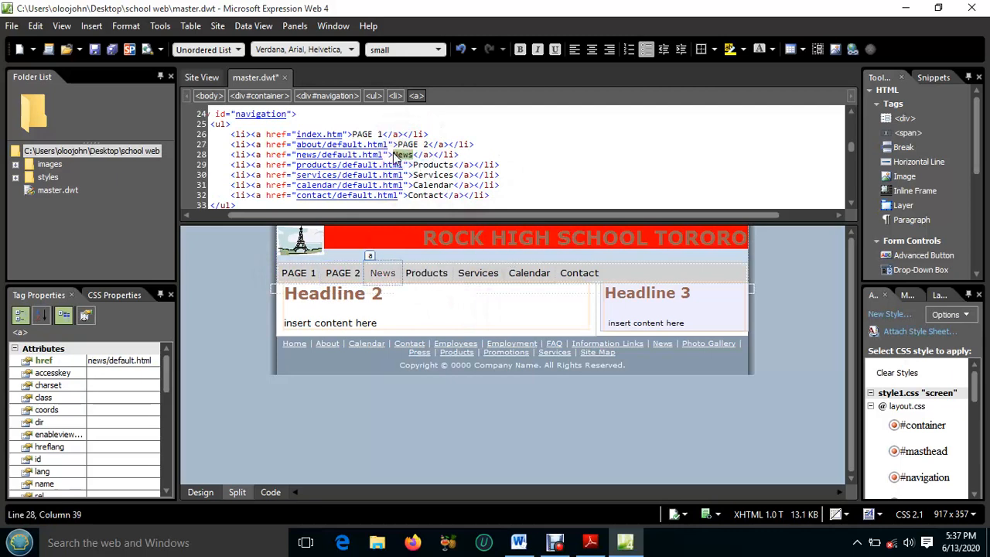
pyautogui.press('Delete')
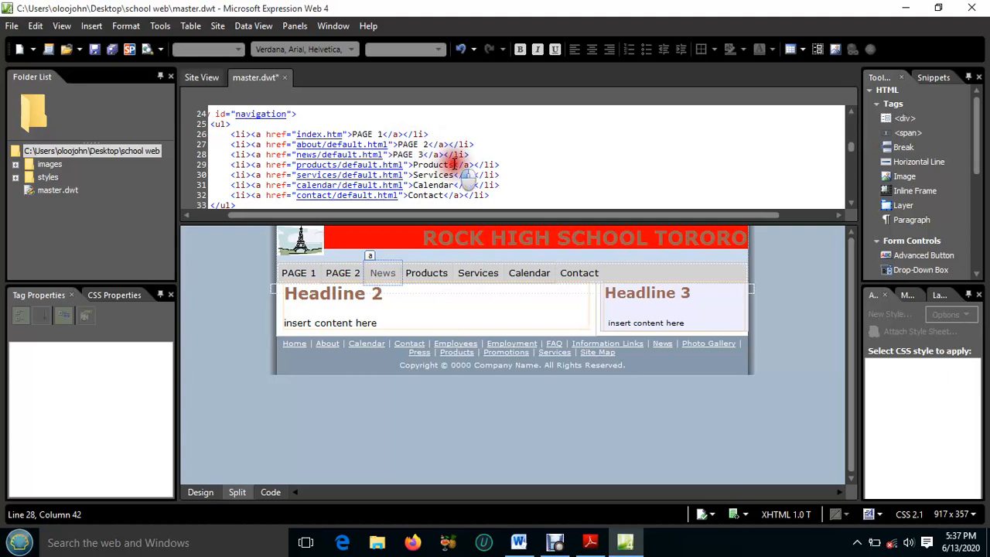
pyautogui.moveTo(453, 166); pyautogui.dragTo(412, 164)
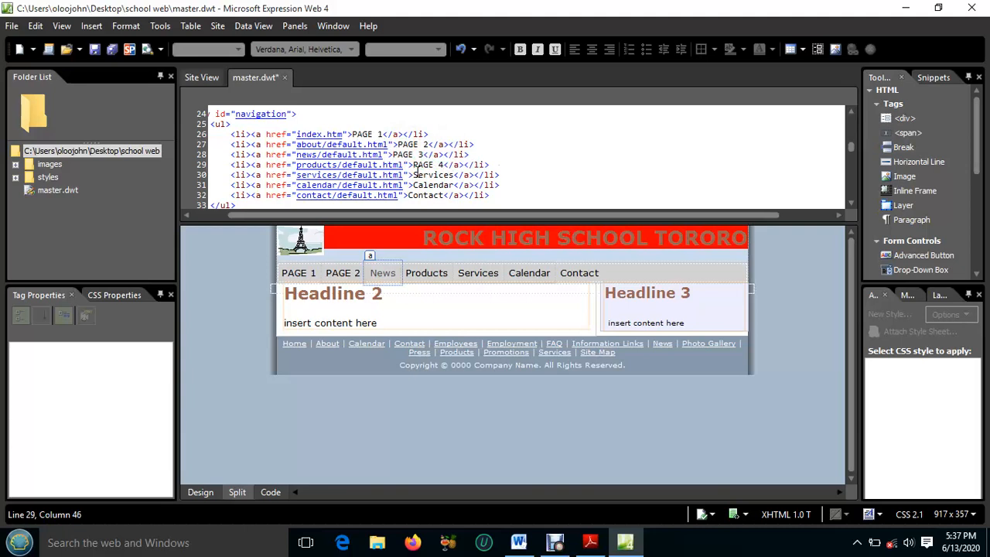
pyautogui.write('PAGE 4')
pyautogui.click(534, 307)
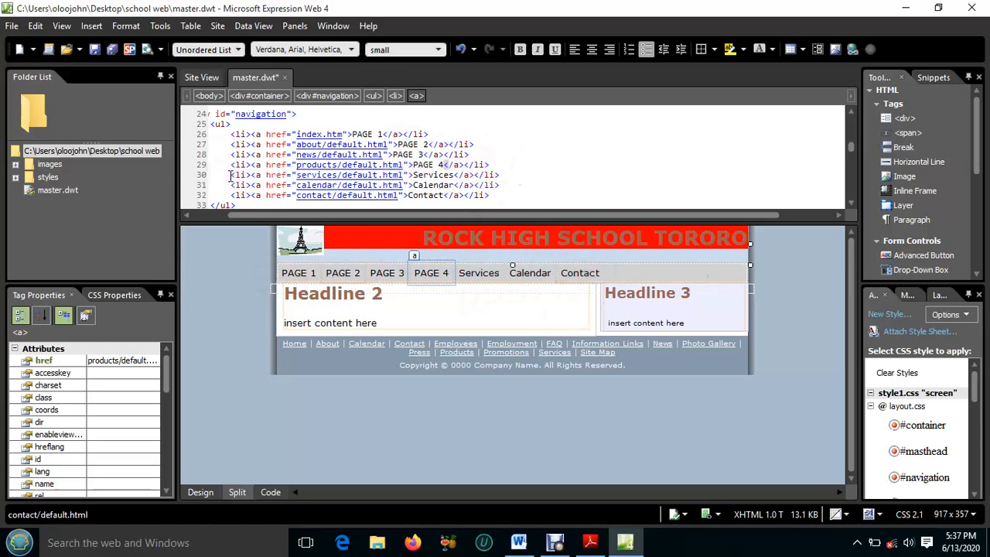
# Delete the Services, Calendar and Contact items from the navigation list in the code
pyautogui.moveTo(232, 176); pyautogui.dragTo(491, 196)
pyautogui.press('Delete')
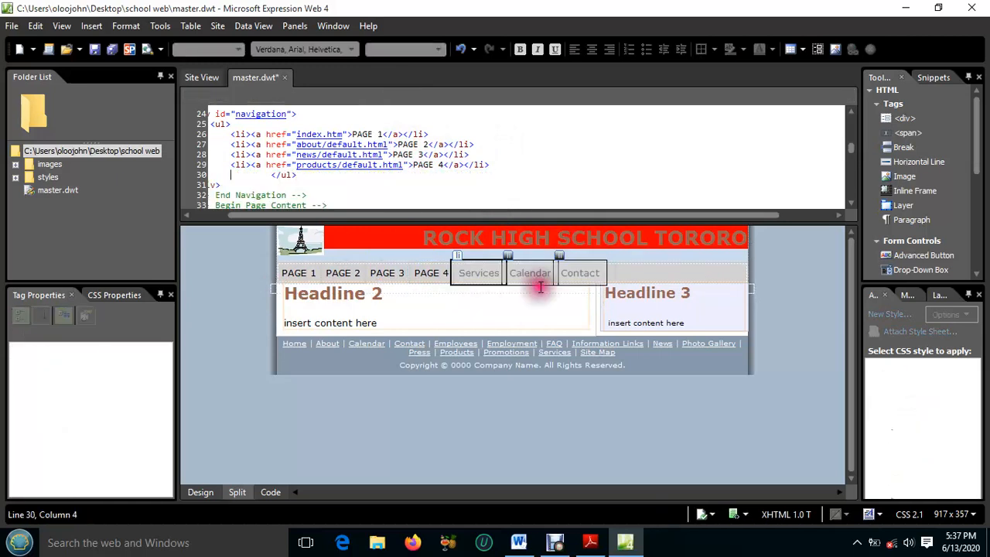
pyautogui.click(490, 304)
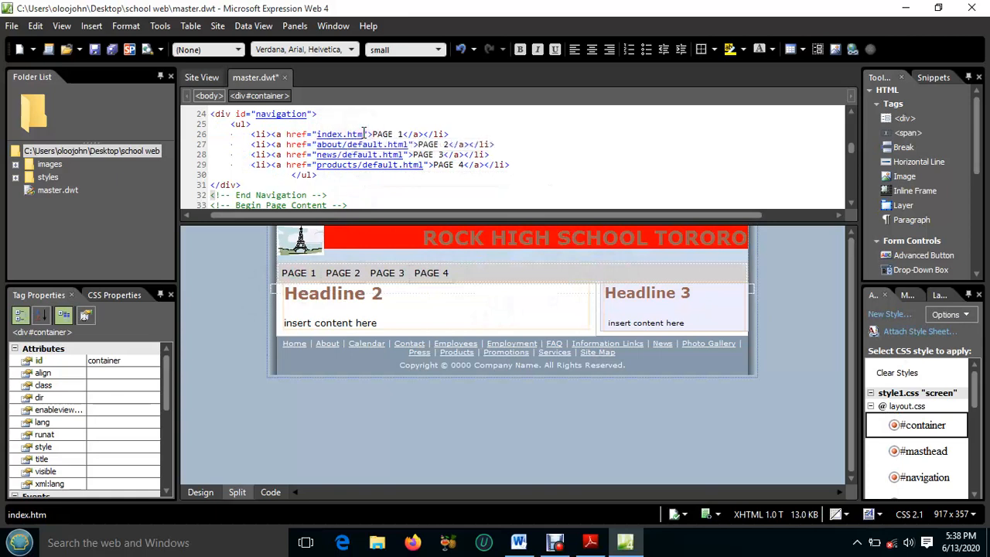
# Set the PAGE 1 and PAGE 2 navigation link targets to page1.htm and page2.html in the code
pyautogui.click(363, 134)
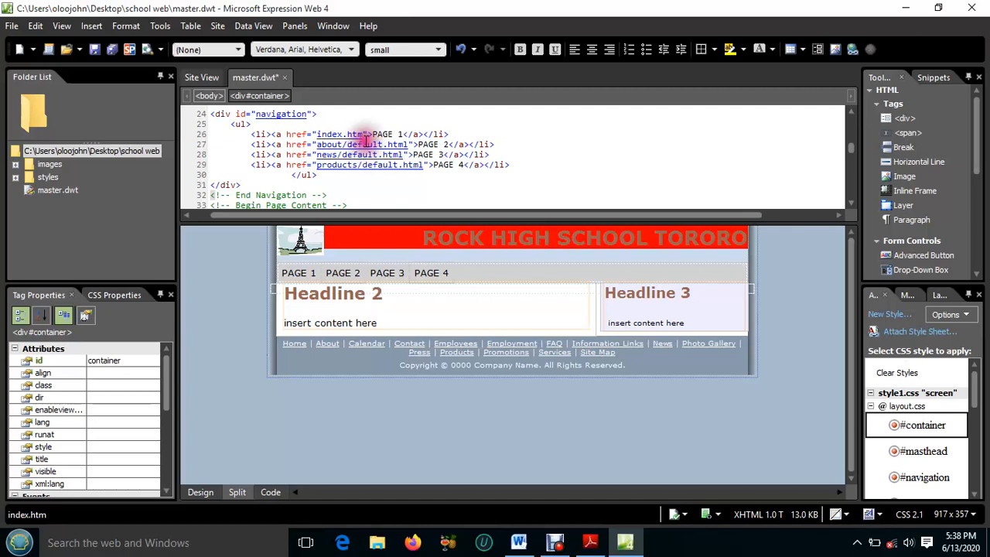
pyautogui.click(364, 136)
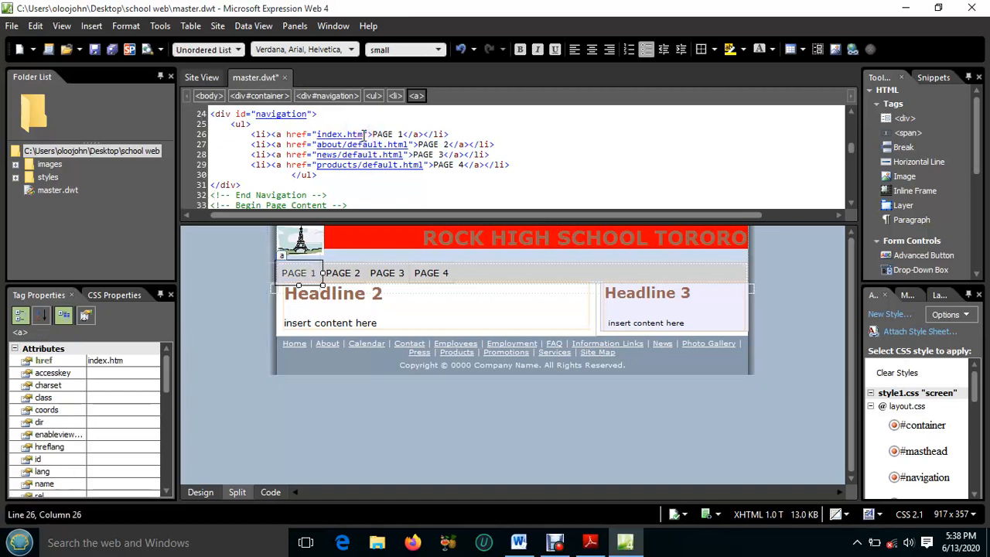
pyautogui.doubleClick(319, 134)
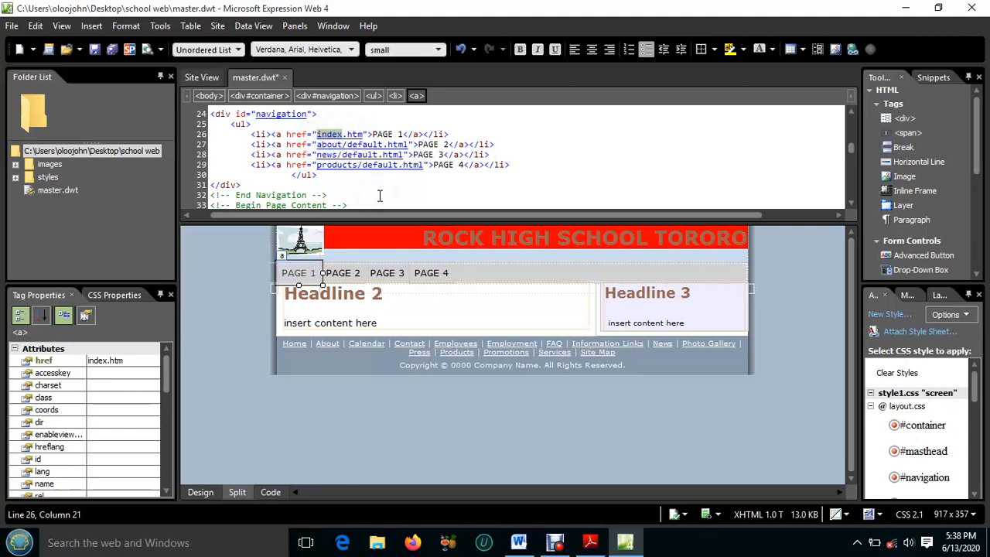
pyautogui.write('page1')
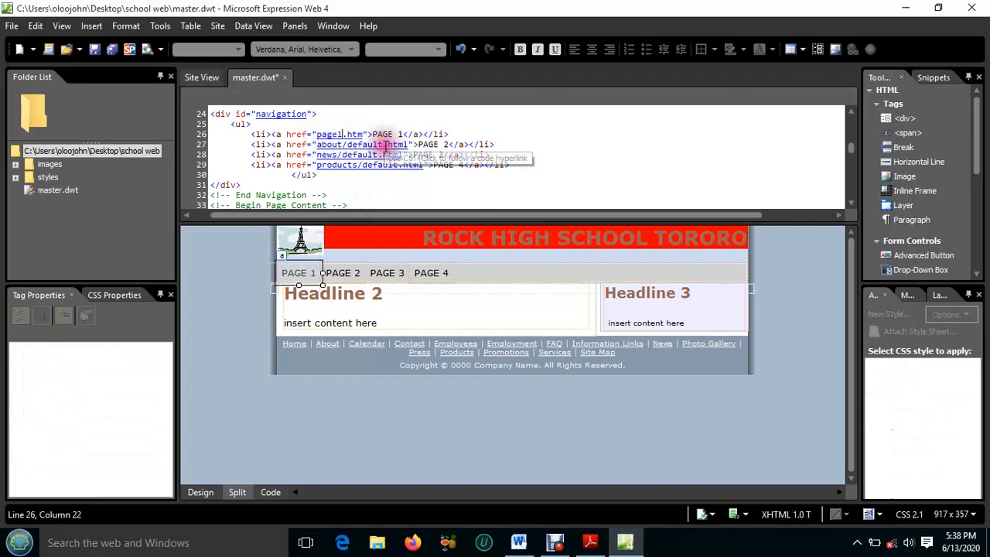
pyautogui.doubleClick(317, 145)
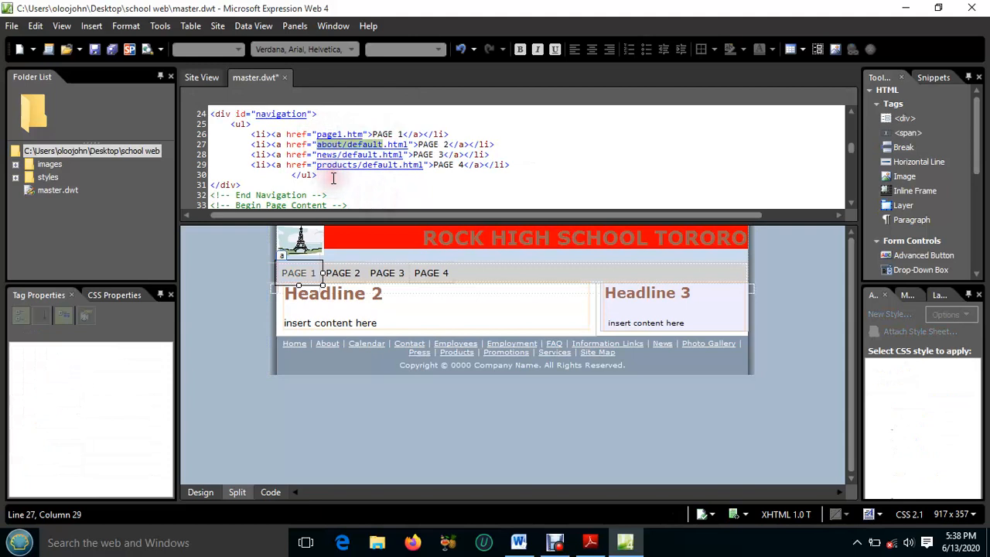
pyautogui.write('page2')
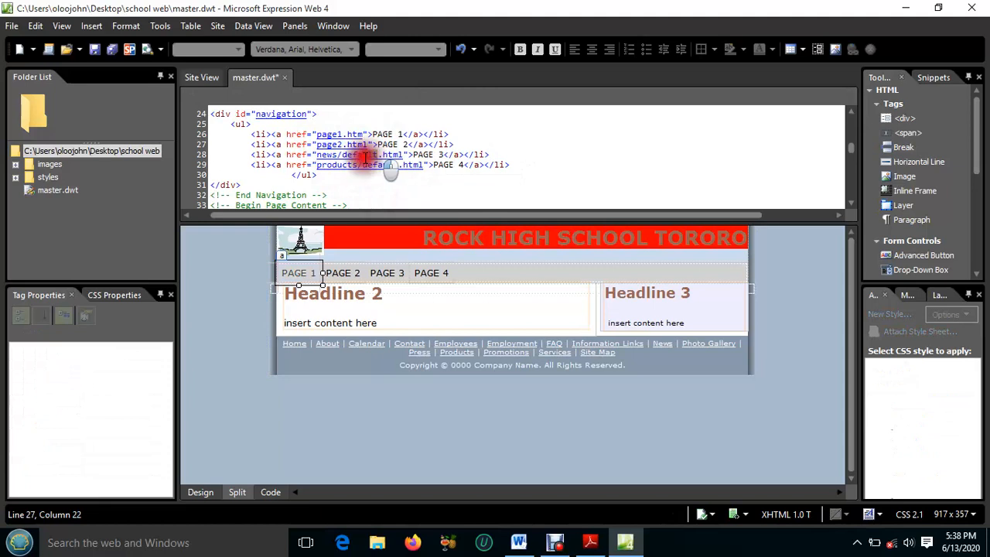
# Set the PAGE 3 and PAGE 4 navigation link targets to page3.html and page4.html in the code
pyautogui.doubleClick(343, 155)
pyautogui.moveTo(343, 155); pyautogui.dragTo(317, 152)
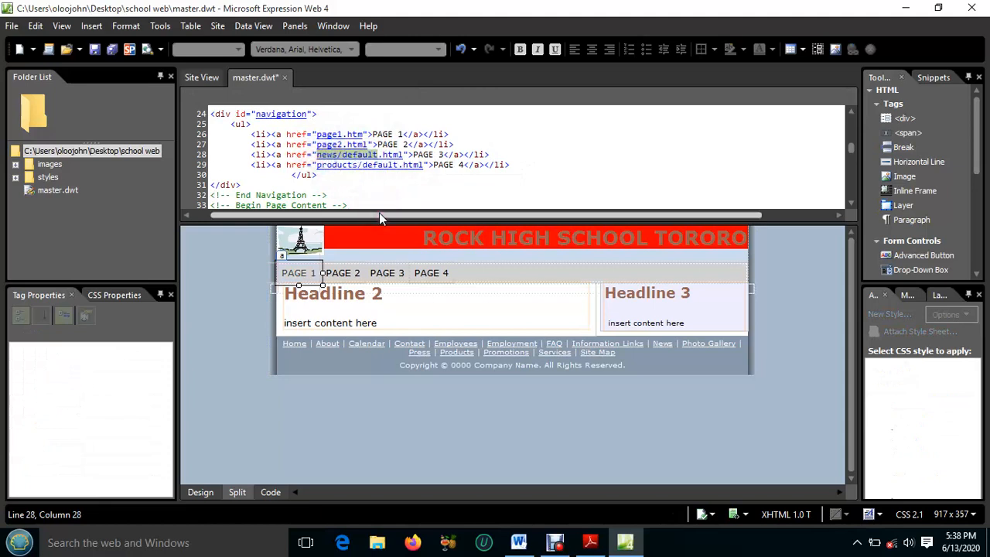
pyautogui.write('page3')
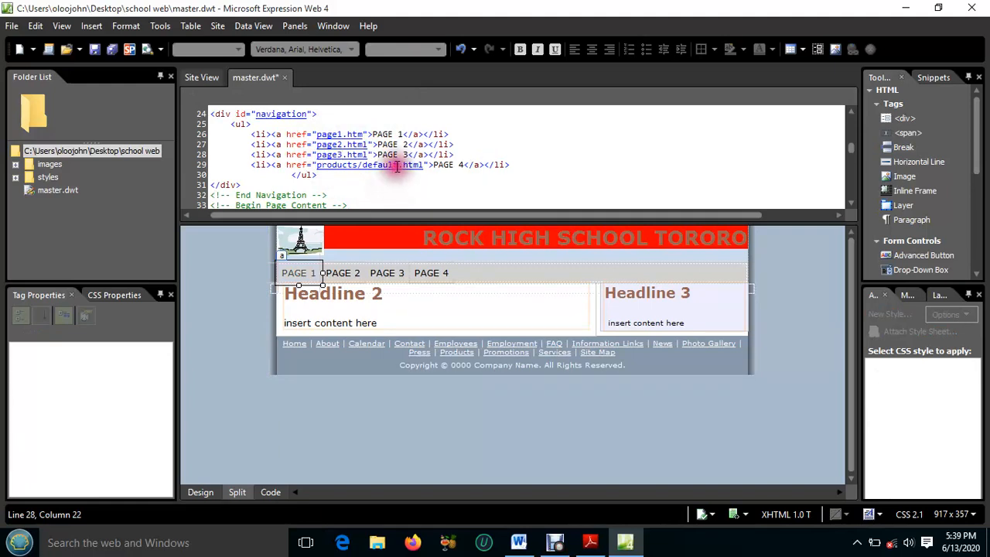
pyautogui.moveTo(389, 168); pyautogui.dragTo(316, 165)
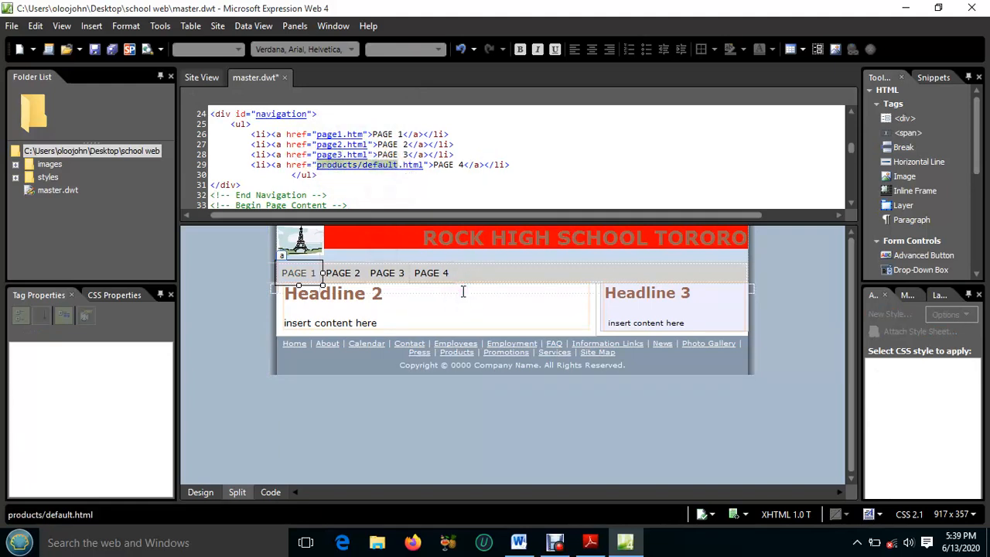
pyautogui.write('p')
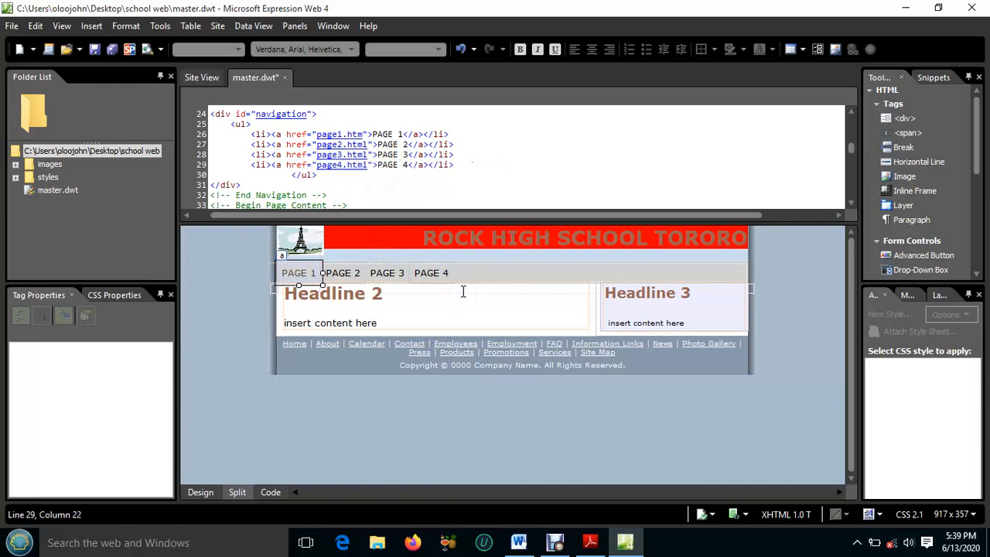
# Save the template together with its embedded masthead picture img3.jpg in the site folder
pyautogui.click(466, 310)
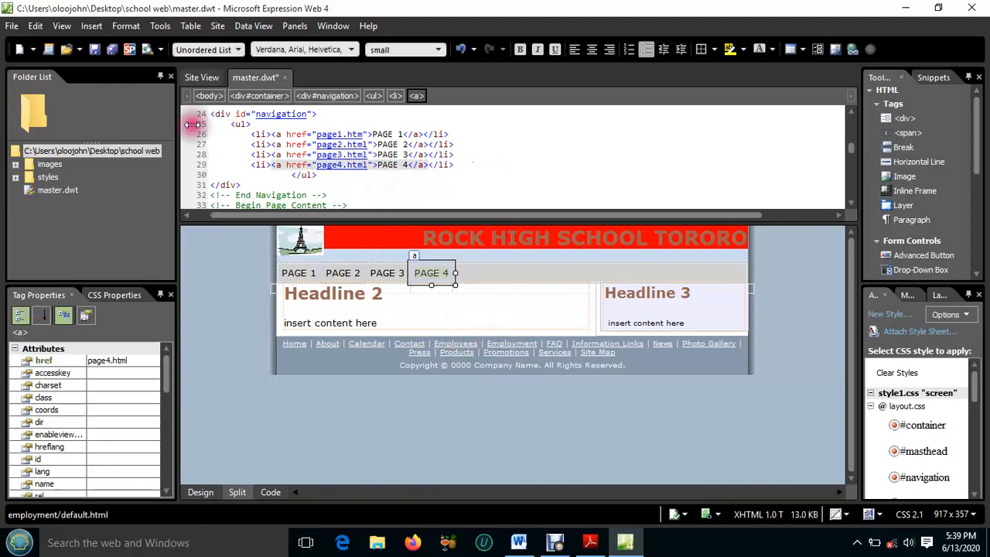
pyautogui.click(112, 51)
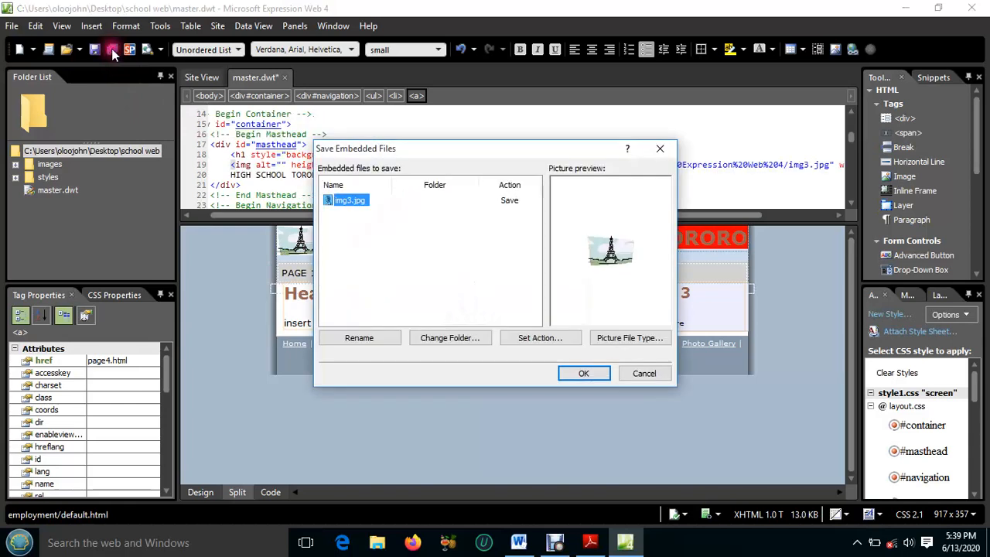
pyautogui.click(584, 374)
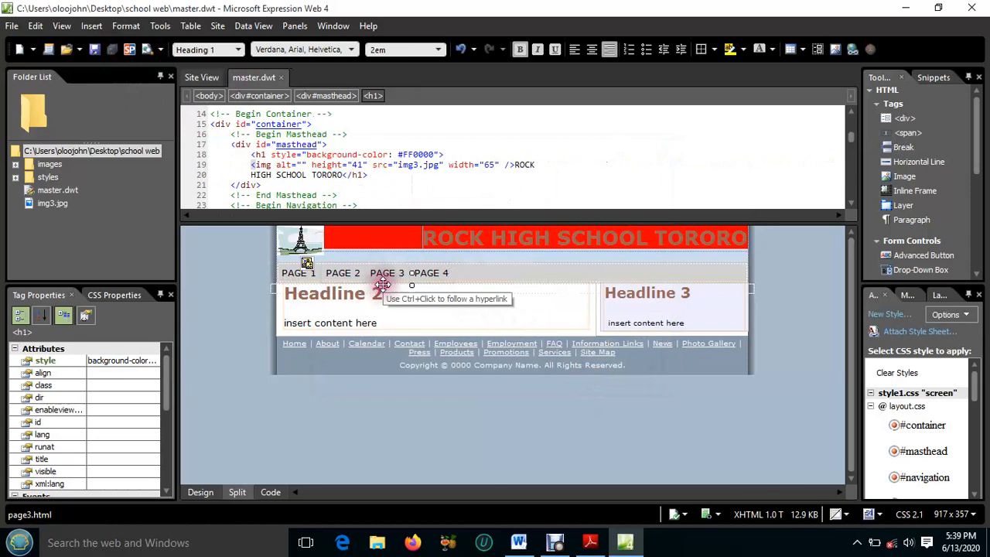
pyautogui.scroll(2, 325, 165)
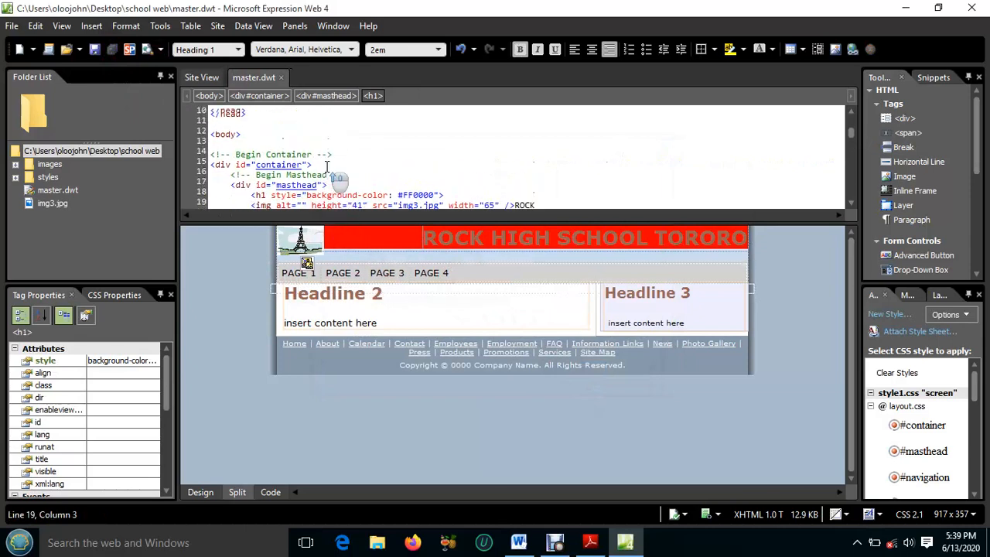
pyautogui.click(300, 273)
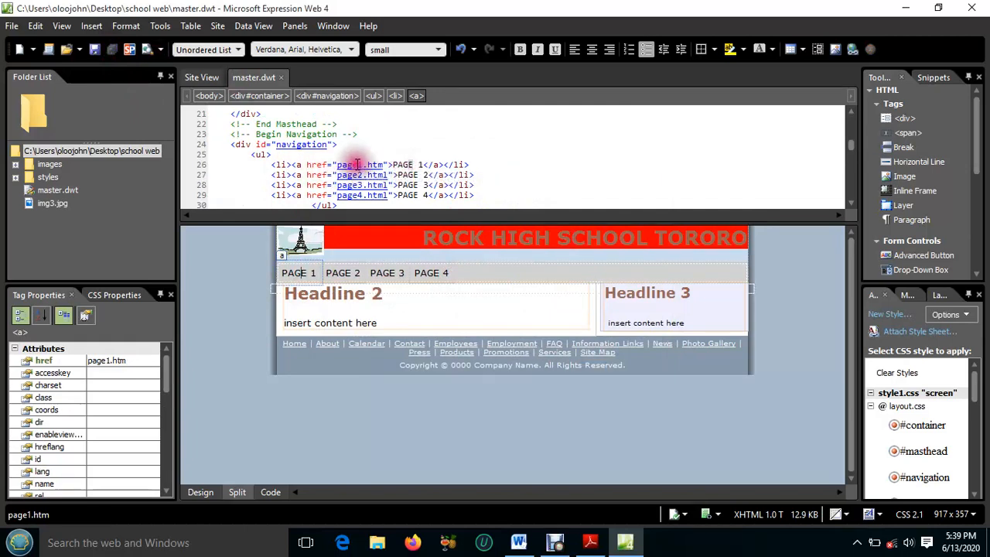
pyautogui.click(403, 164)
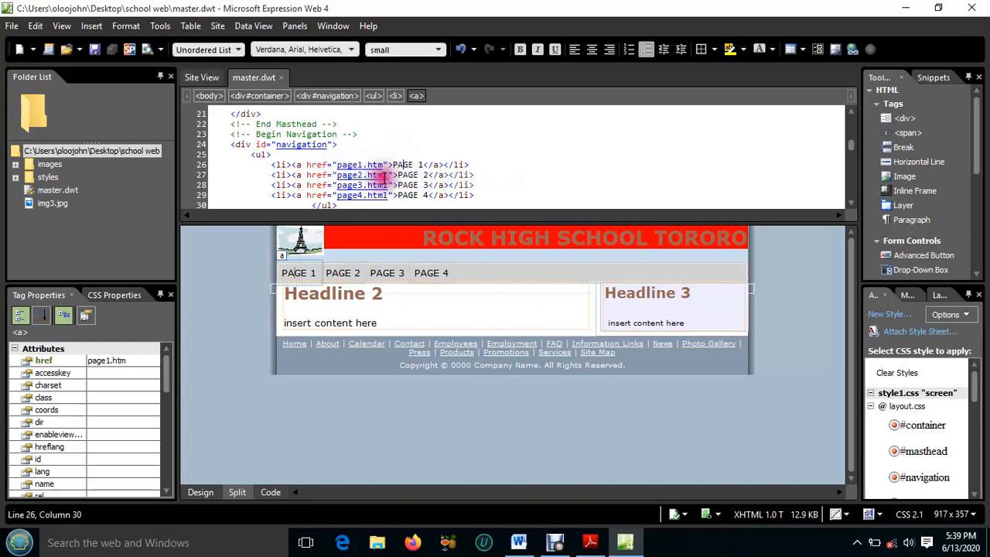
pyautogui.scroll(-1, 402, 179)
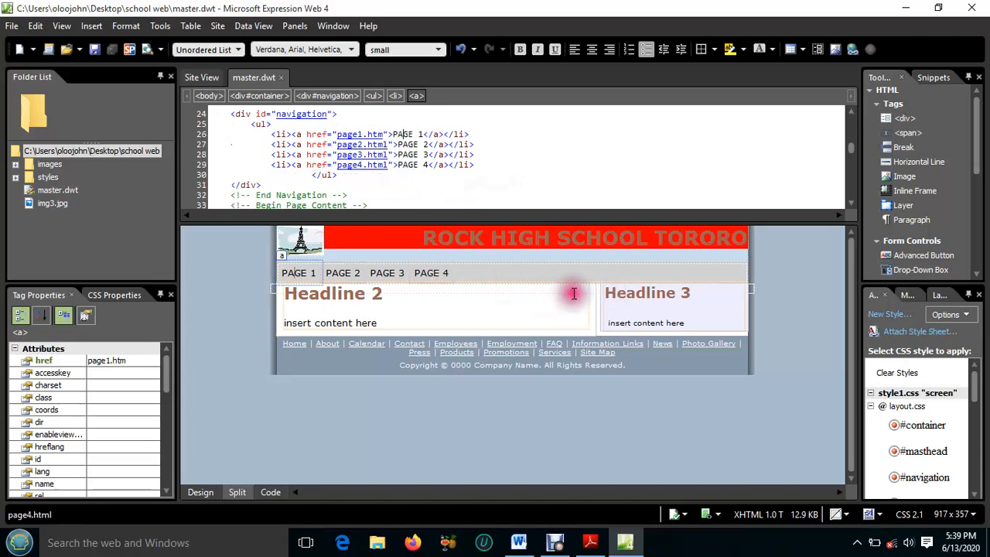
# Replace the sidebar's heading with "MOTTO" and its placeholder paragraph with "Climb to the top"
pyautogui.click(638, 309)
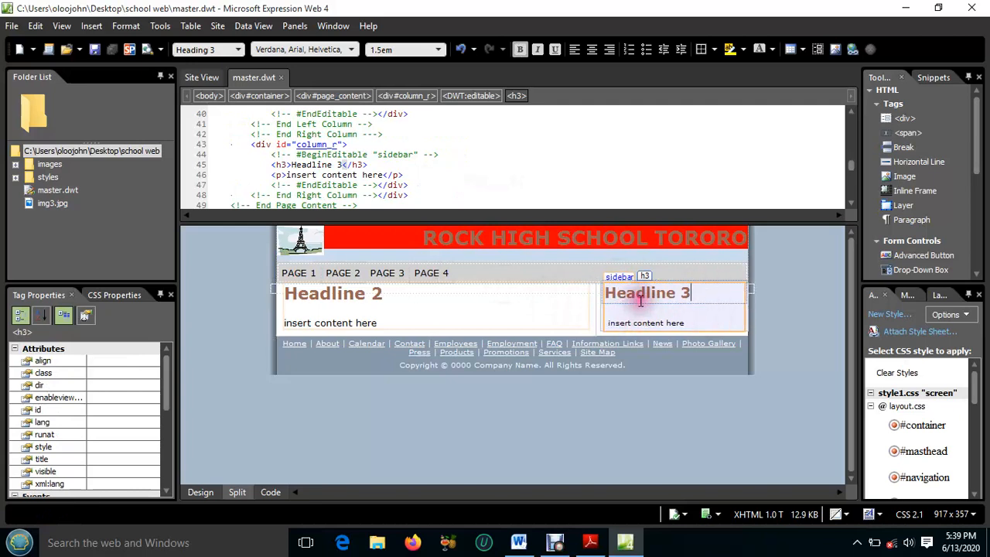
pyautogui.click(693, 294)
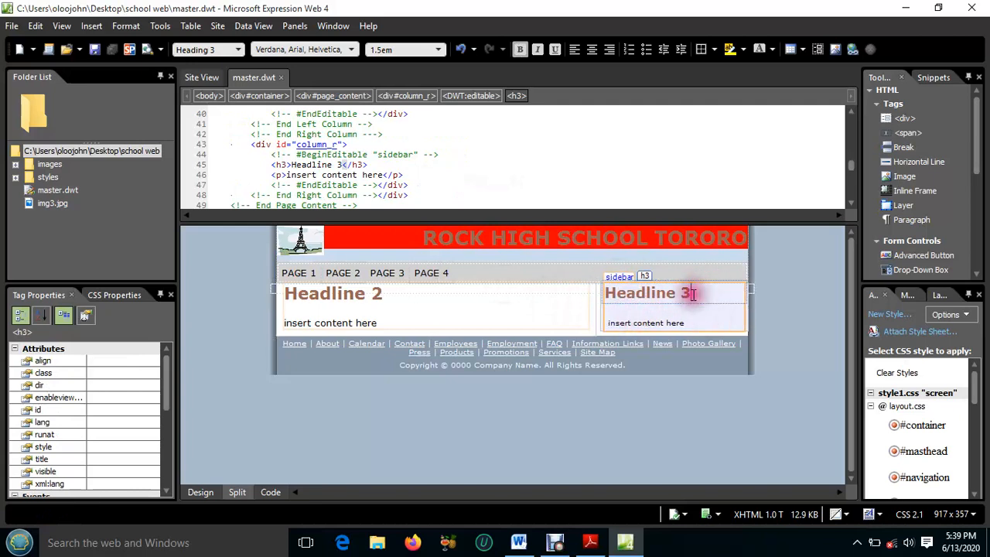
pyautogui.moveTo(690, 294); pyautogui.dragTo(640, 313)
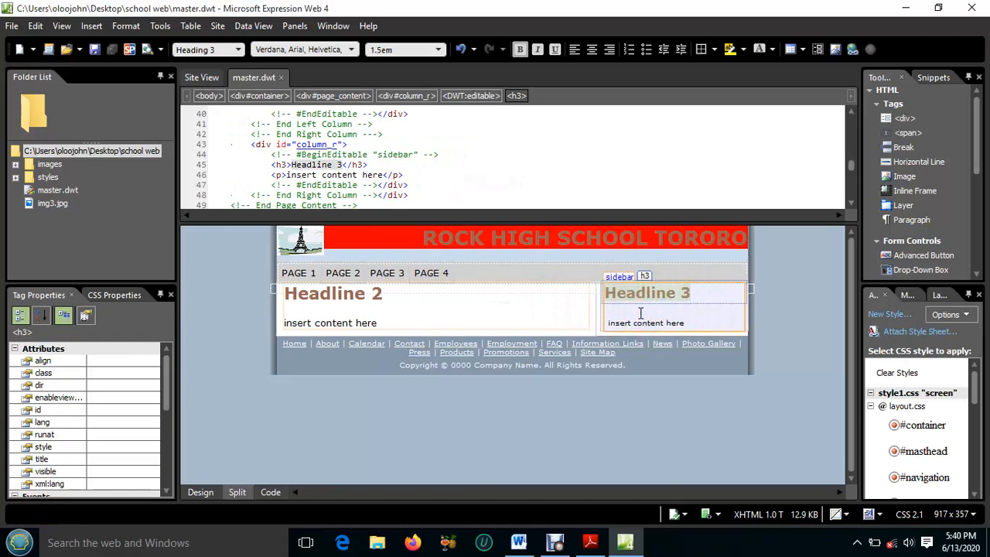
pyautogui.write('MOTTO')
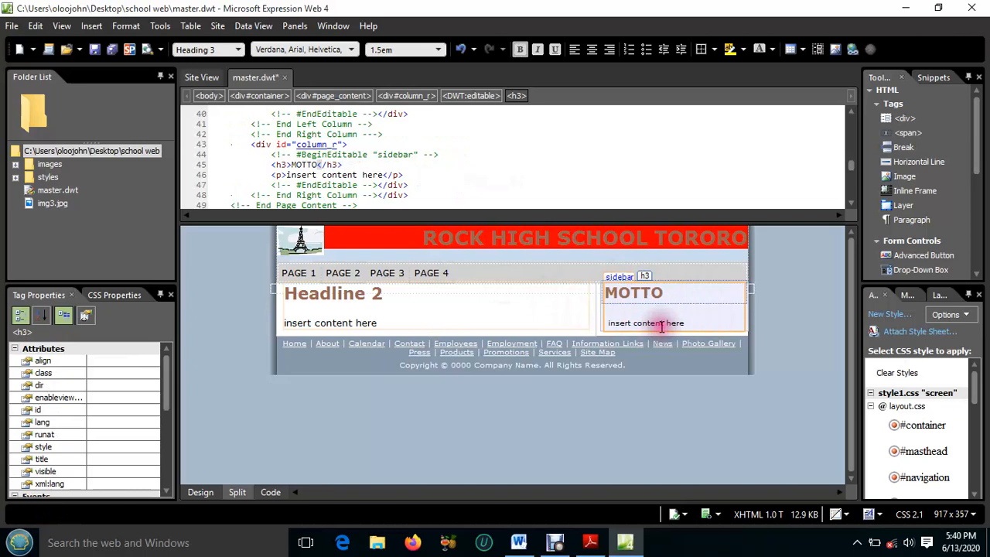
pyautogui.click(686, 324)
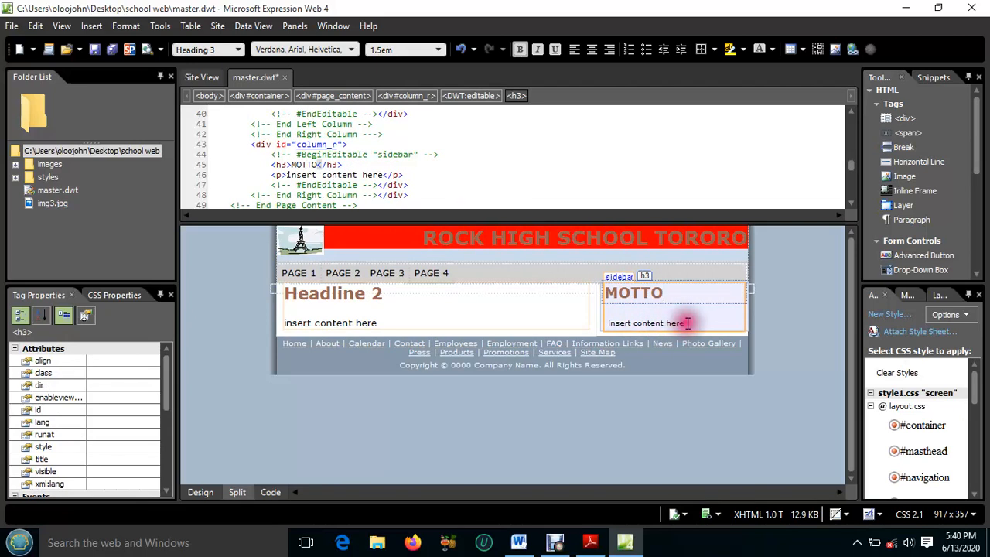
pyautogui.moveTo(686, 322); pyautogui.dragTo(610, 324)
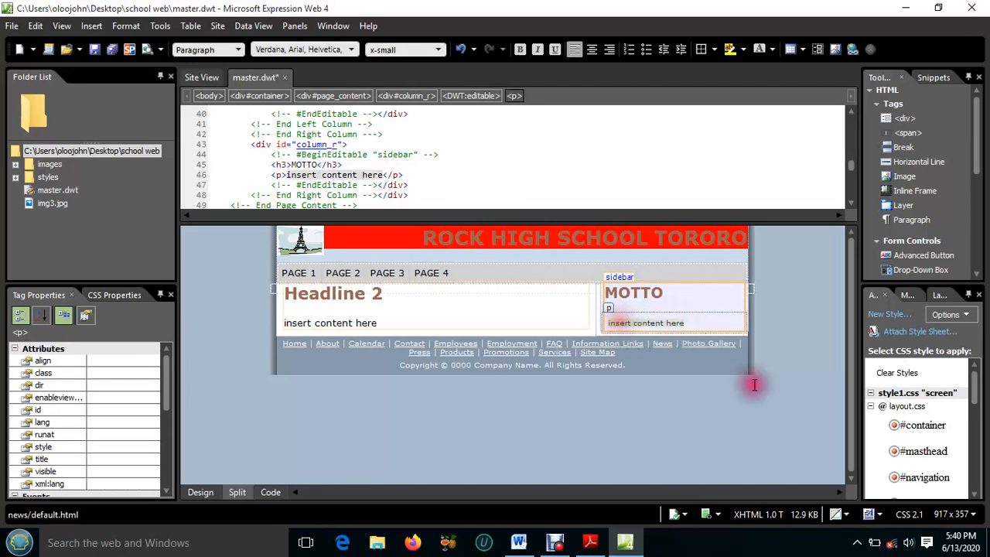
pyautogui.write('Climb to the top')
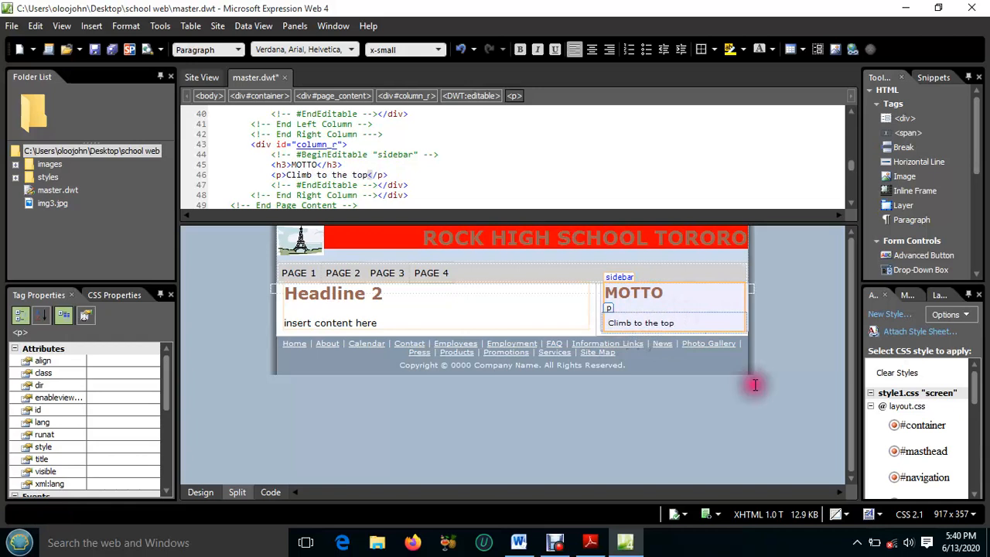
# Delete the footer paragraph holding the links from Home to Site Map in the code, keeping the copyright line
pyautogui.click(406, 303)
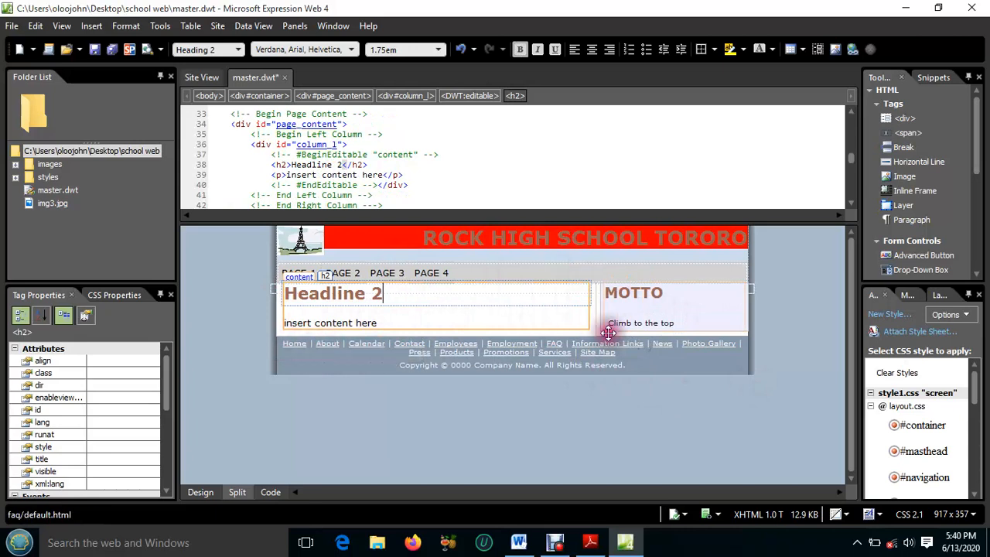
pyautogui.click(620, 352)
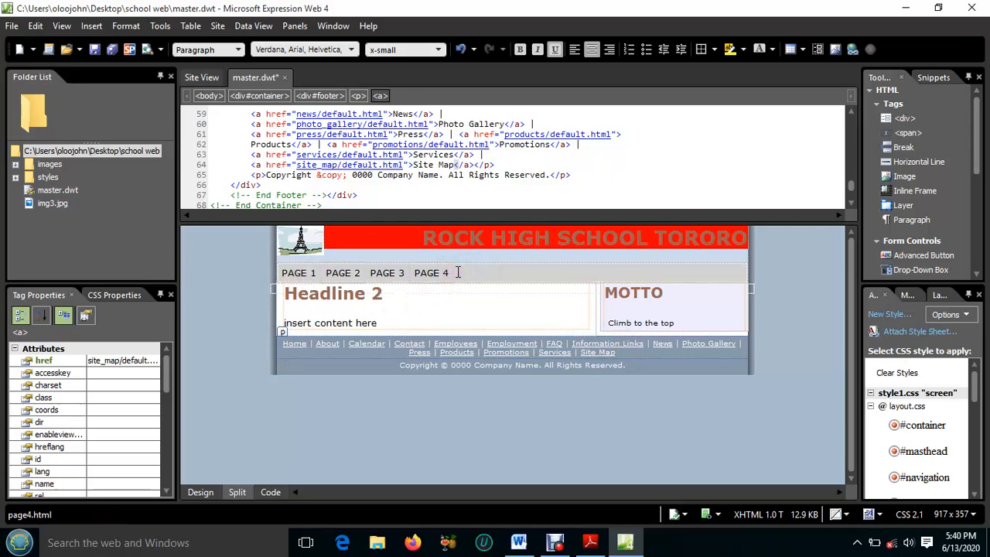
pyautogui.doubleClick(293, 343)
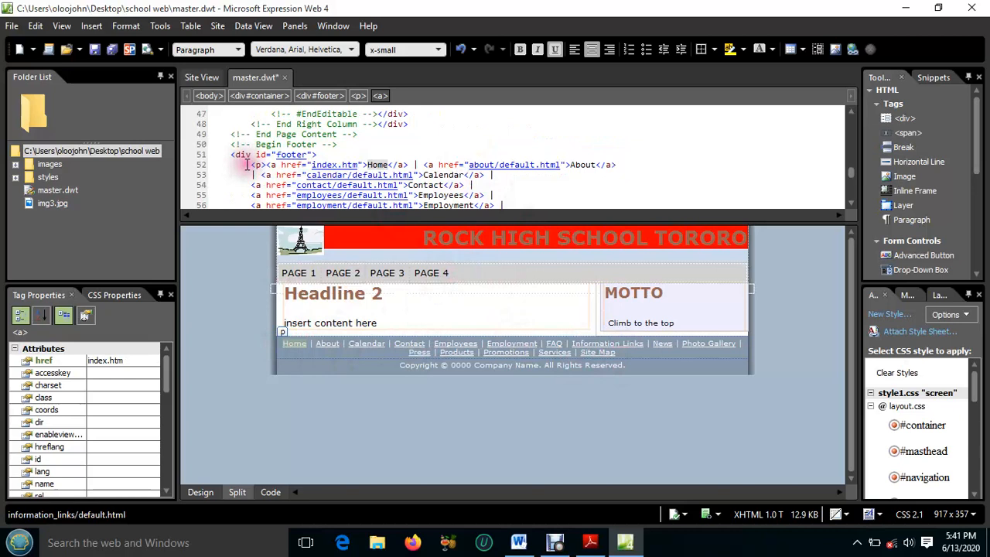
pyautogui.moveTo(247, 165); pyautogui.dragTo(475, 189)
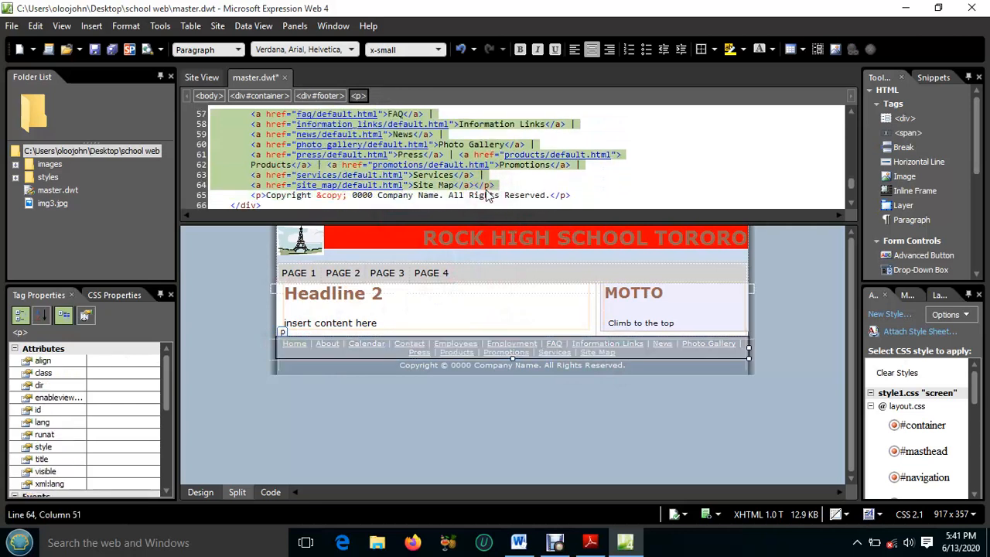
pyautogui.press('Delete')
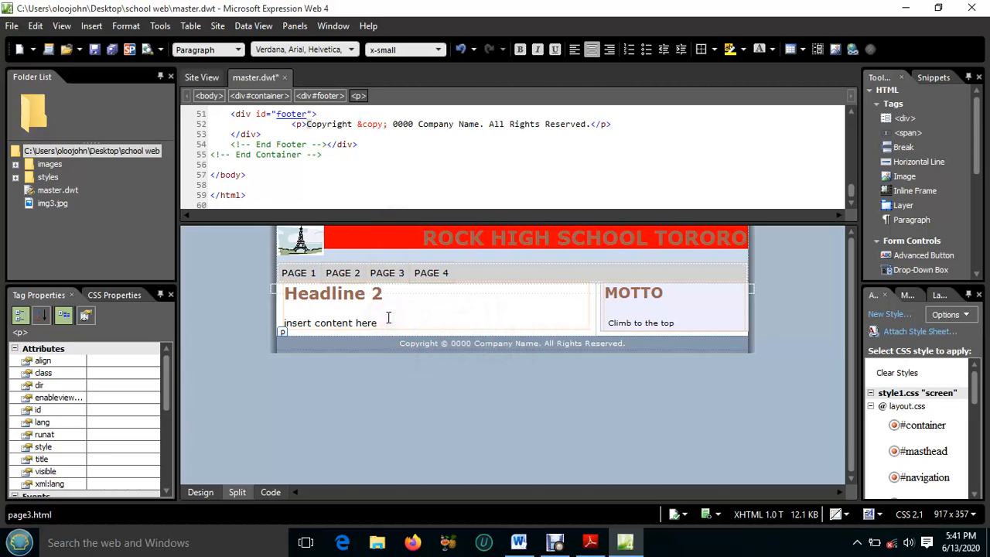
pyautogui.click(387, 318)
pyautogui.click(386, 318)
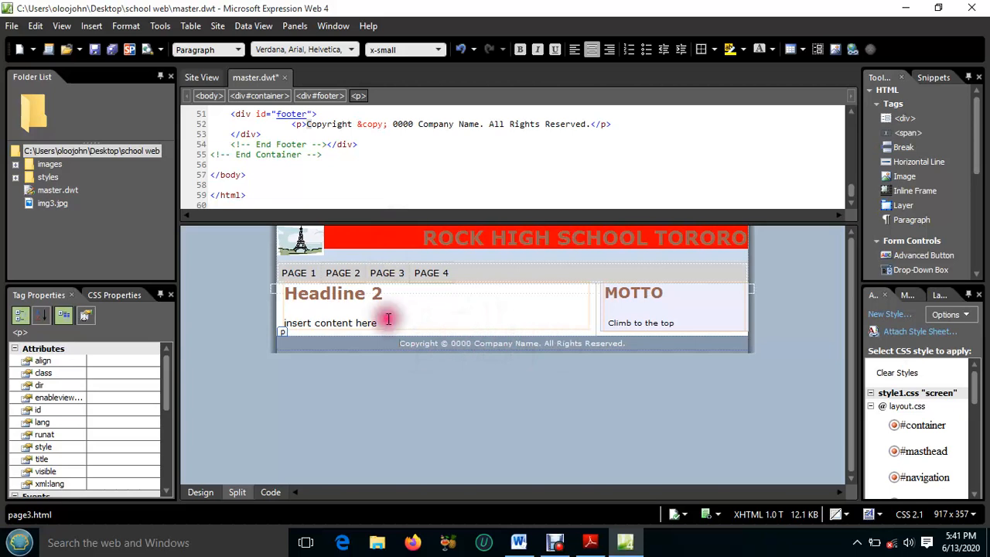
pyautogui.click(438, 349)
pyautogui.click(503, 360)
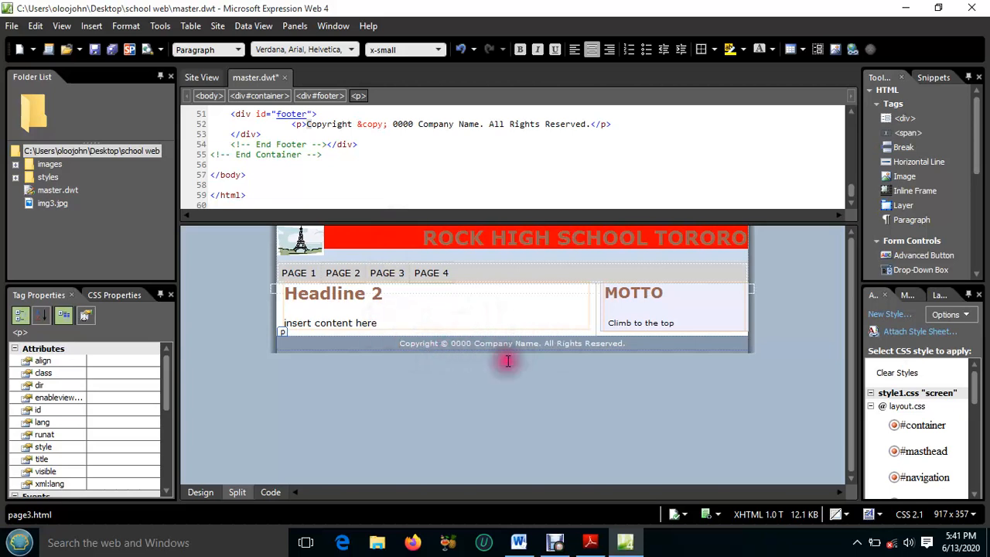
pyautogui.click(474, 350)
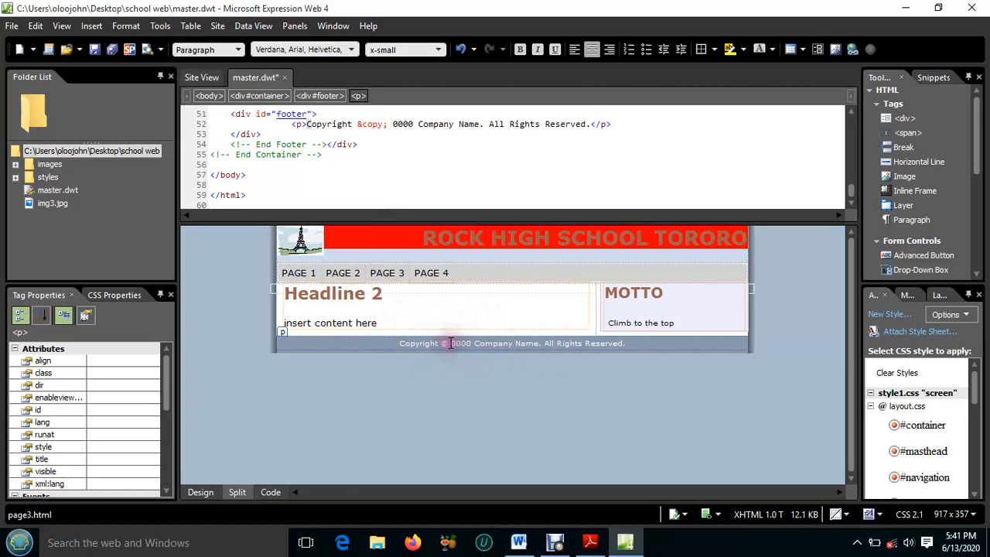
# Replace "0000 Company Name" in the footer's copyright line with "Rock High School" and save the template
pyautogui.click(510, 343)
pyautogui.doubleClick(524, 345)
pyautogui.moveTo(524, 346); pyautogui.dragTo(457, 345)
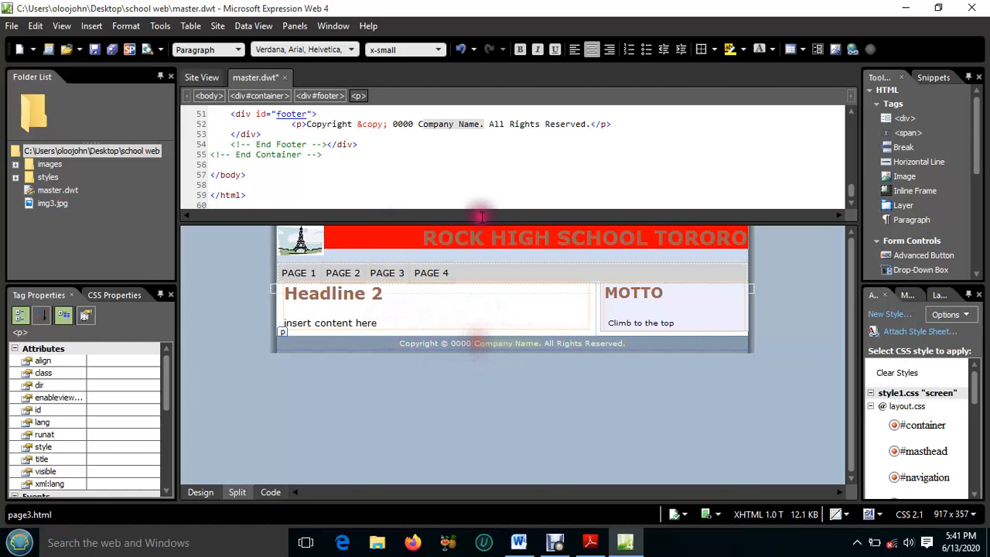
pyautogui.click(472, 125)
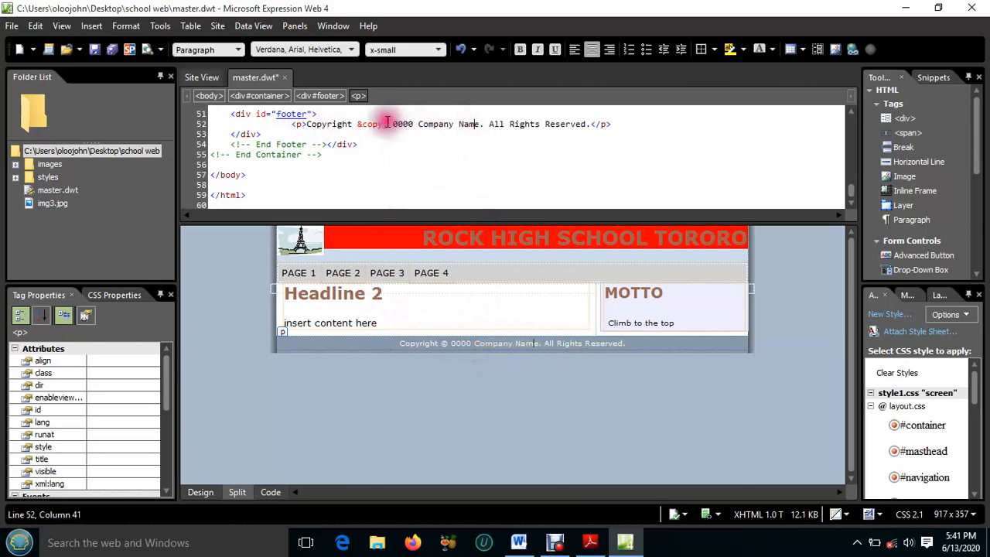
pyautogui.moveTo(393, 124)
pyautogui.mouseDown()
pyautogui.moveTo(479, 126)
pyautogui.moveTo(393, 125)
pyautogui.mouseUp()
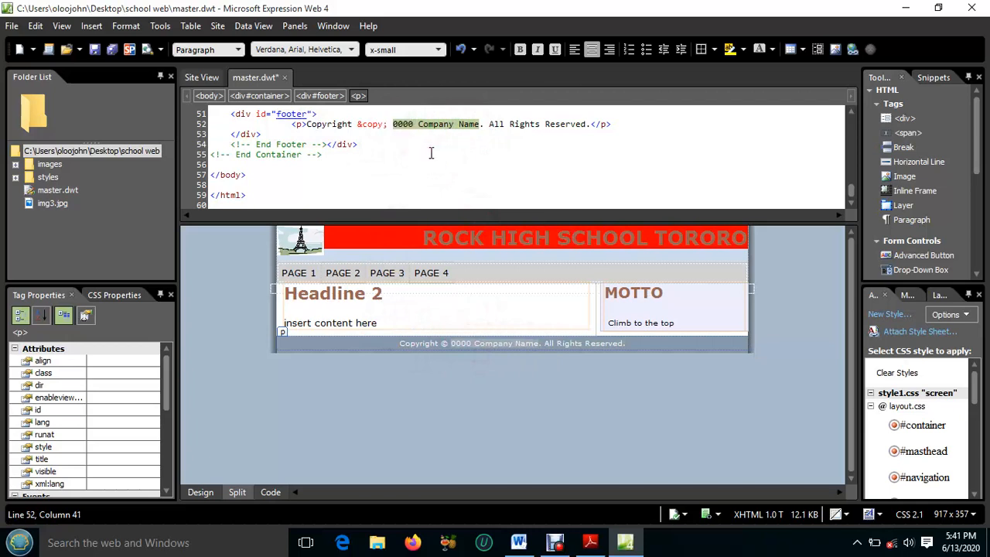
pyautogui.write('Rock')
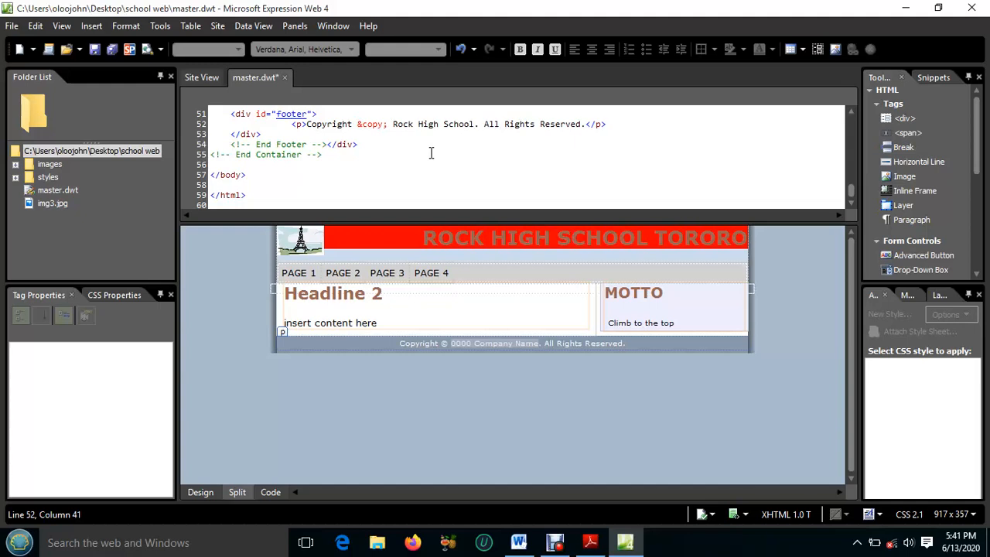
pyautogui.click(454, 163)
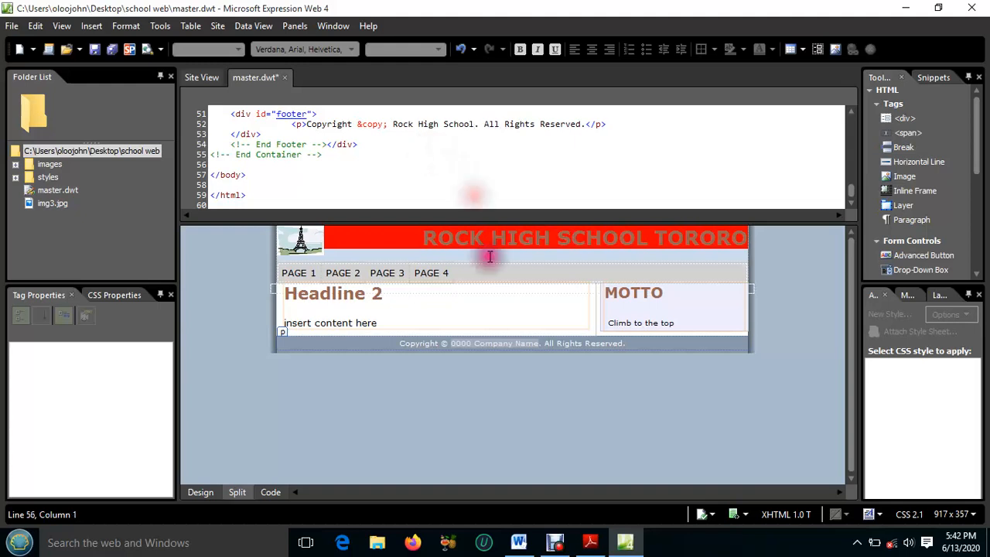
pyautogui.click(490, 310)
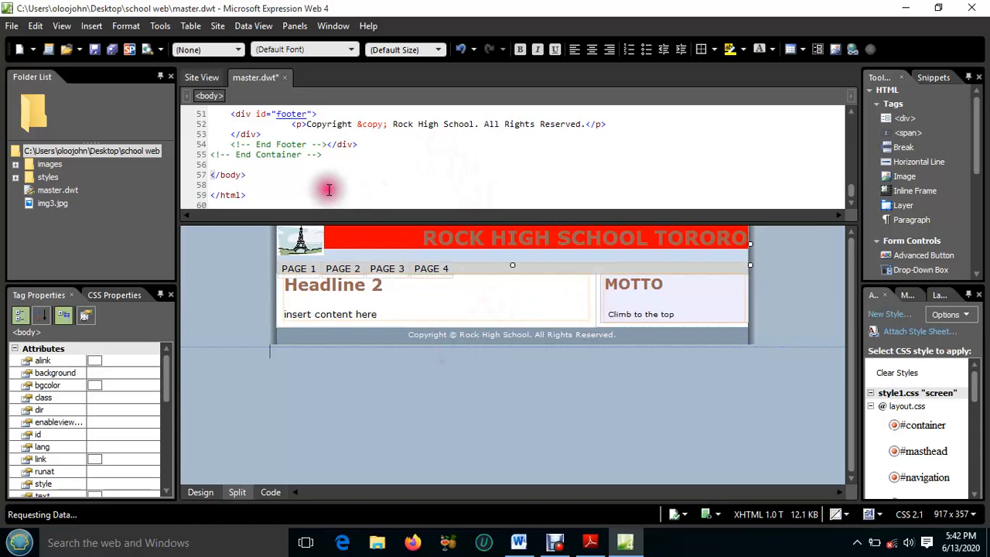
pyautogui.click(108, 48)
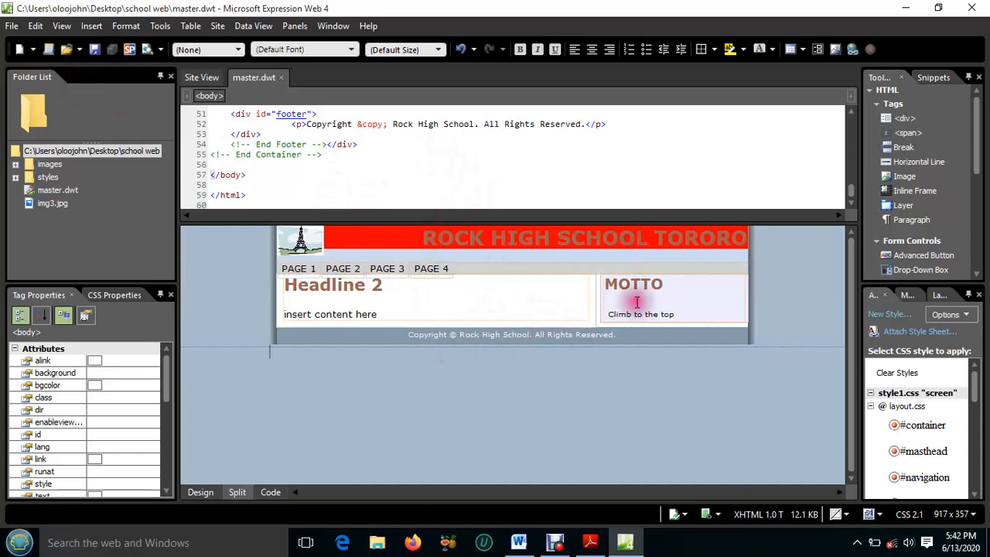
# Change the paragraph tags around the sidebar text "Climb to the top" to marquee tags in the code and save the template
pyautogui.click(410, 334)
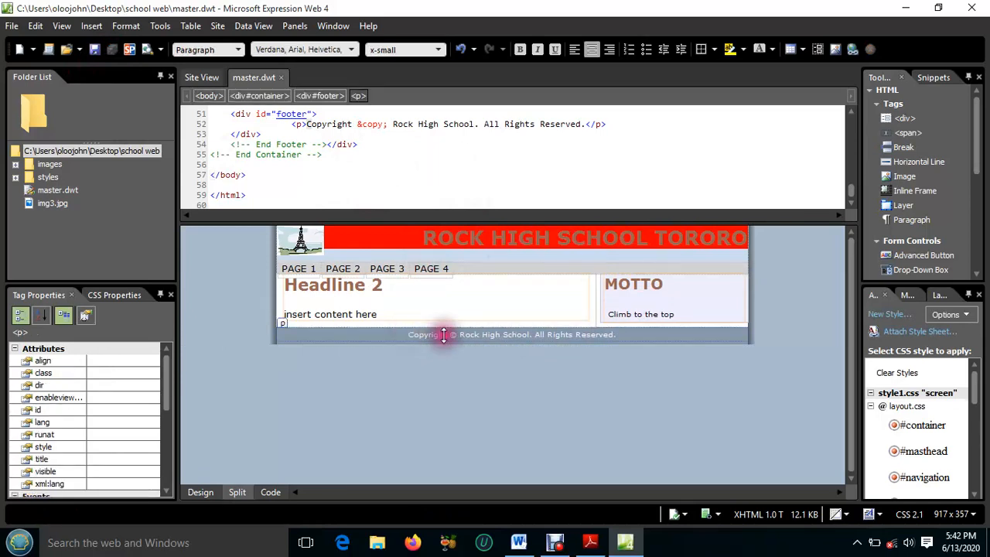
pyautogui.click(685, 313)
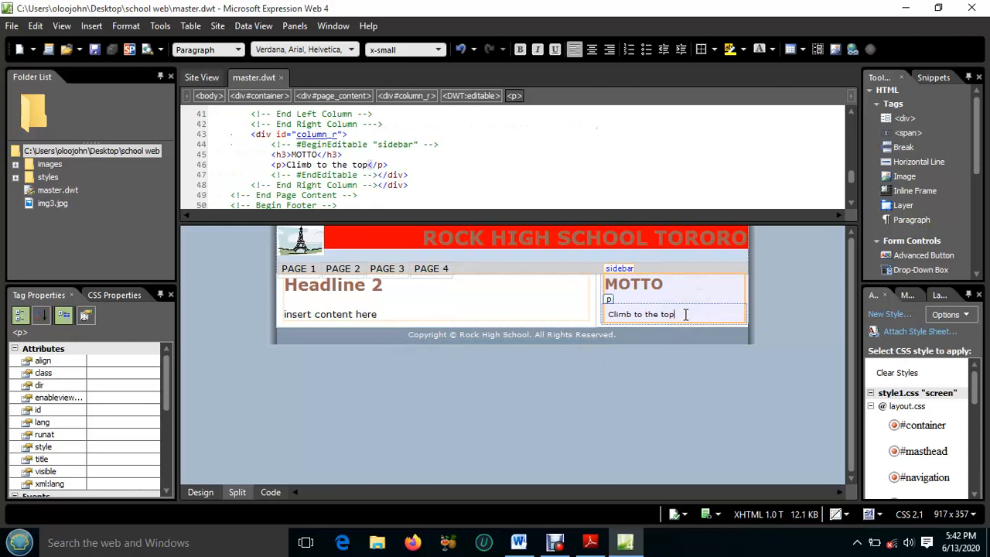
pyautogui.click(684, 315)
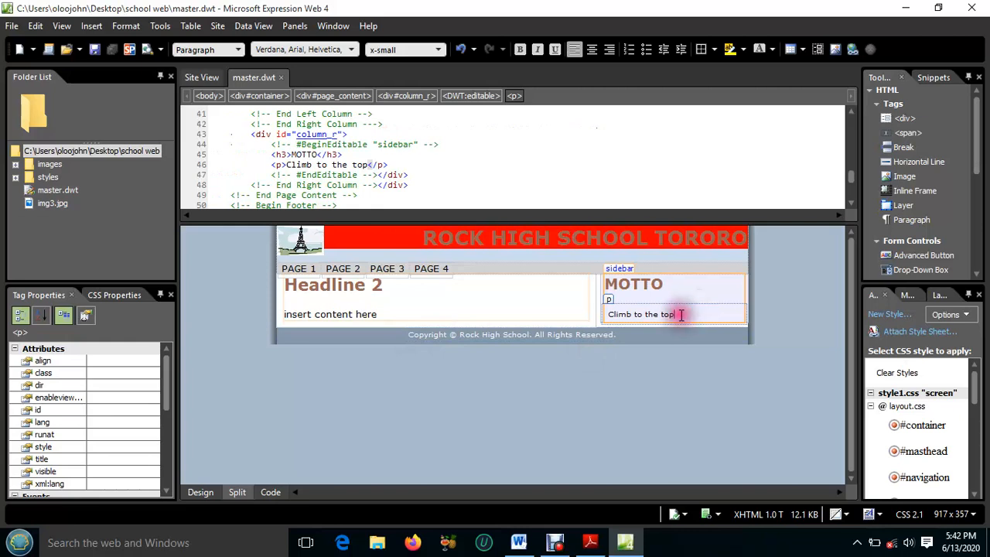
pyautogui.moveTo(680, 314); pyautogui.dragTo(612, 304)
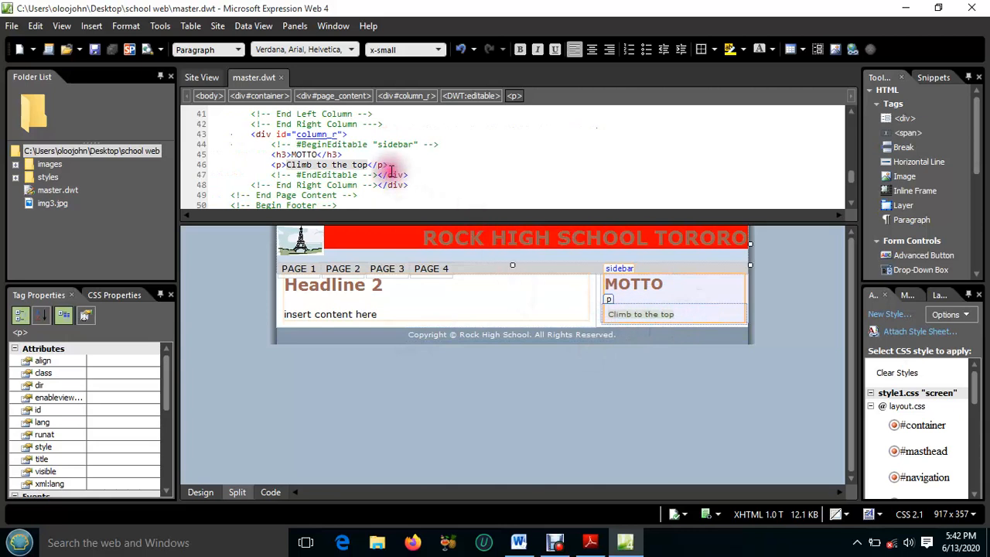
pyautogui.click(284, 166)
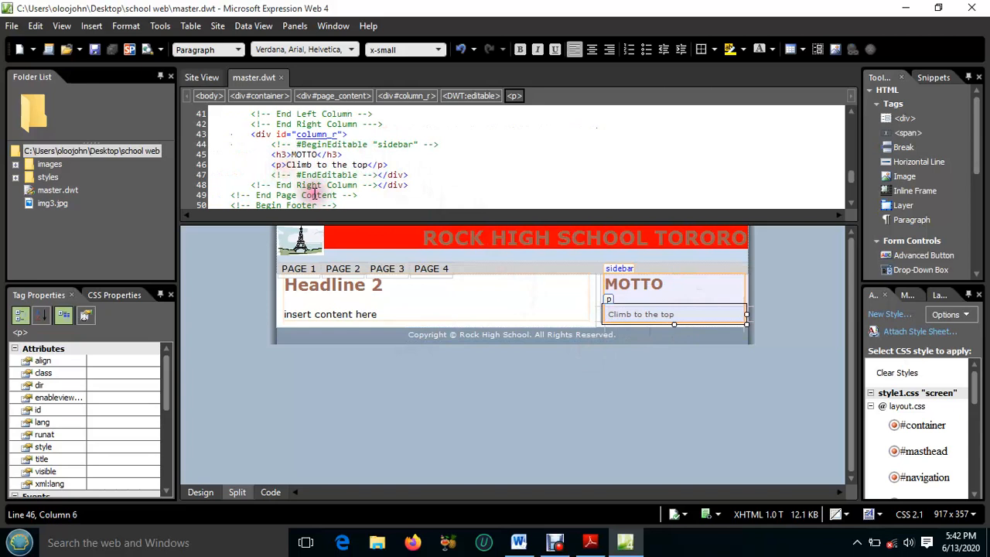
pyautogui.press('BackSpace')
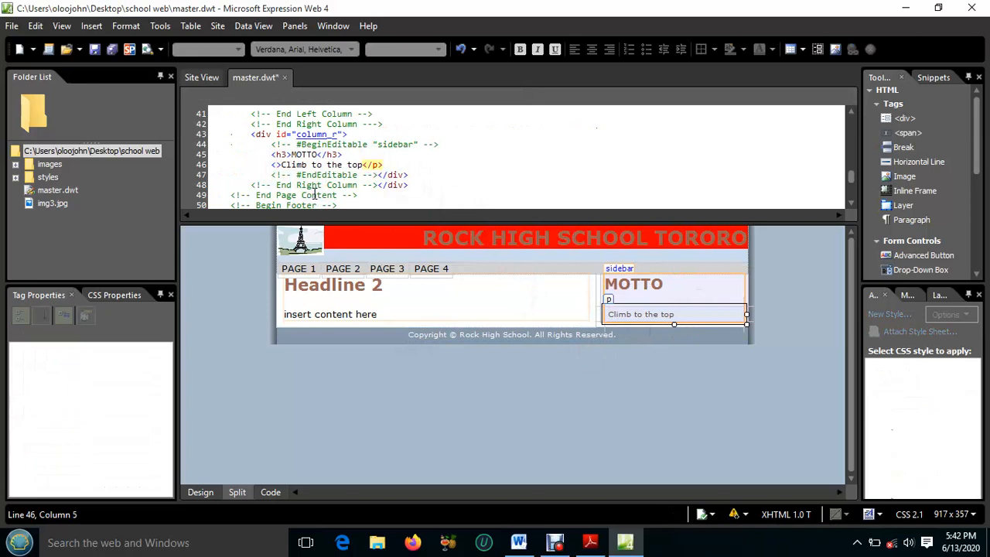
pyautogui.write('marque')
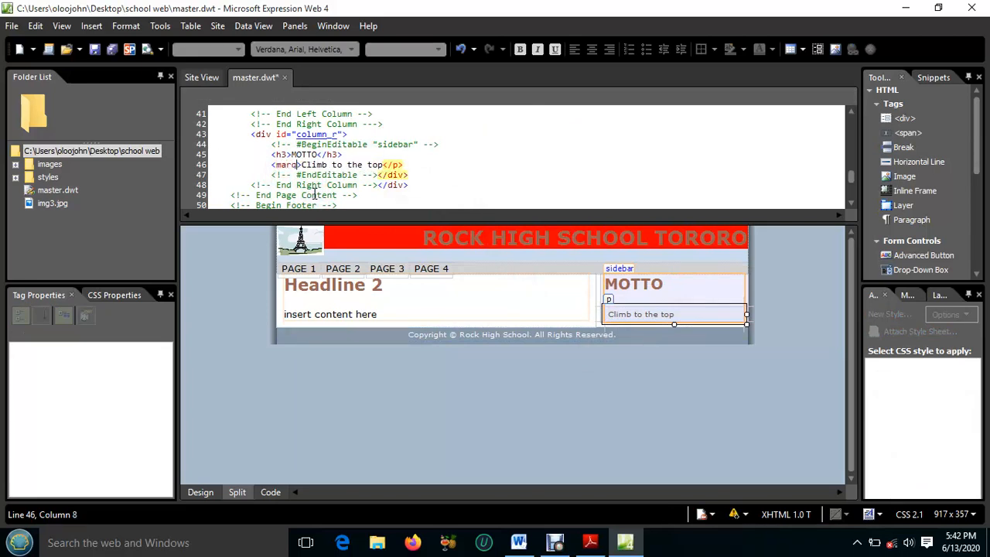
pyautogui.write('e')
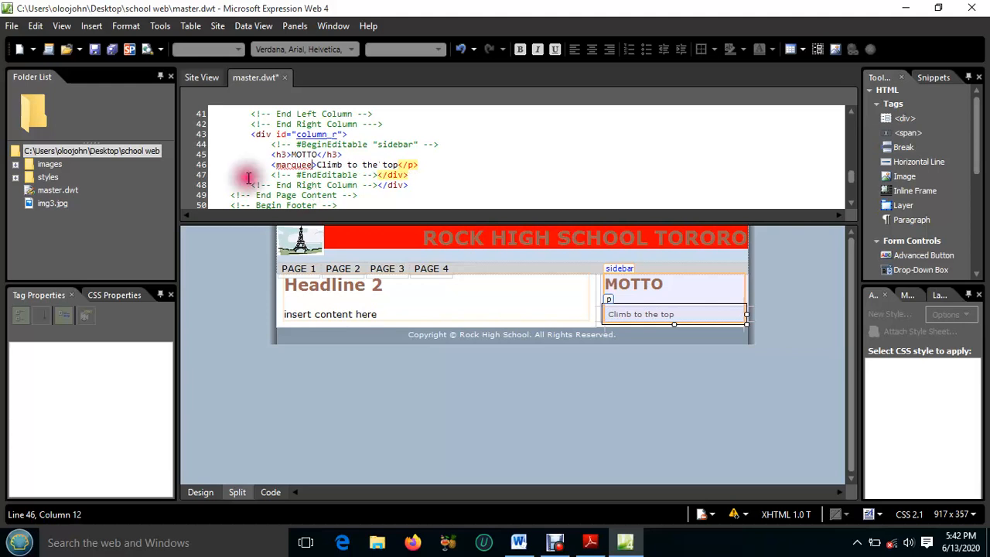
pyautogui.click(412, 165)
pyautogui.press('BackSpace')
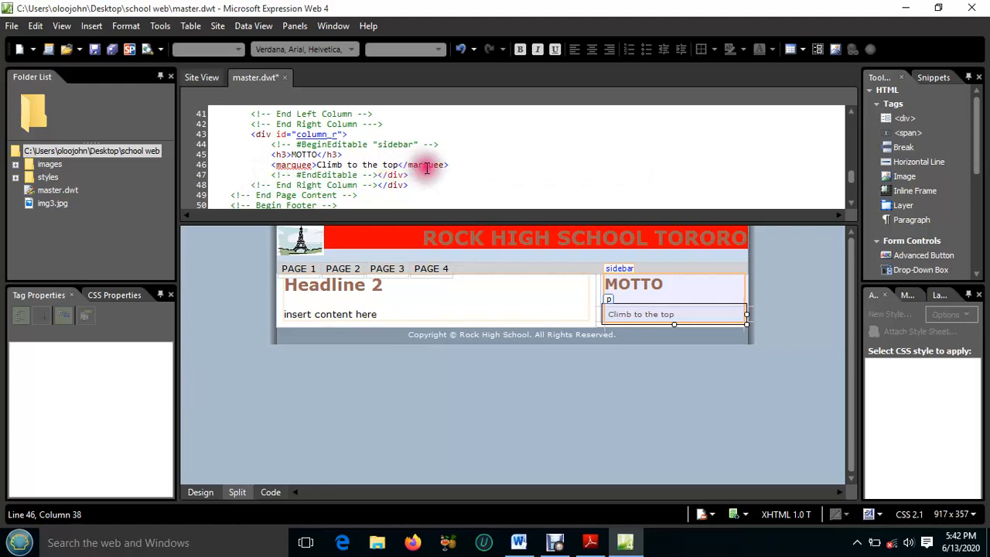
pyautogui.click(454, 168)
pyautogui.click(113, 50)
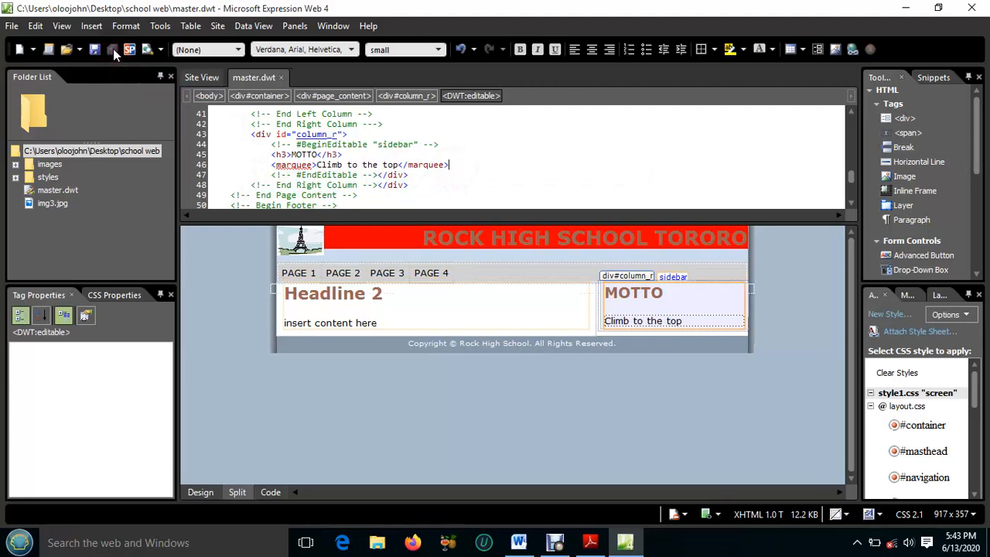
# Check the direction, speed and behavior settings in the properties of the sidebar's motto marquee
pyautogui.click(640, 325)
pyautogui.doubleClick(644, 323)
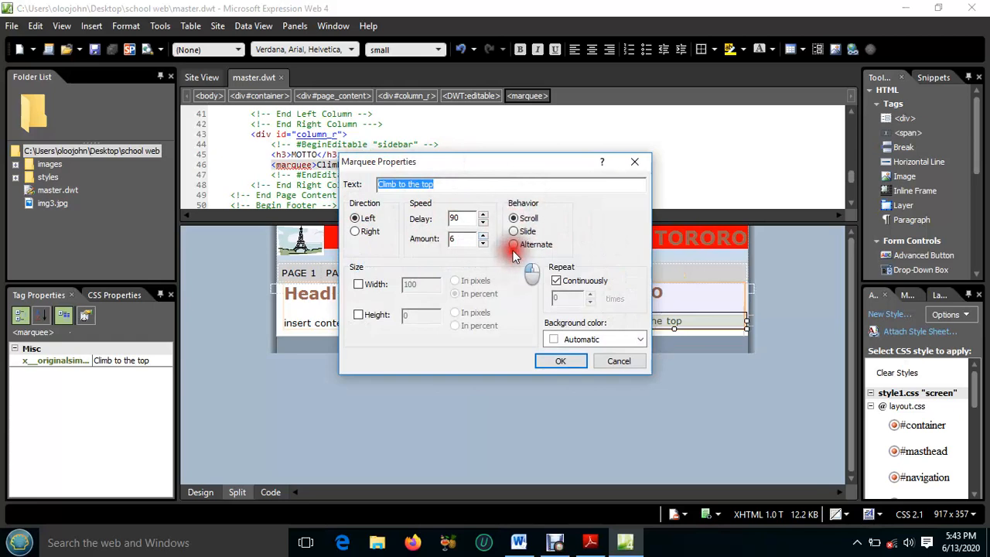
pyautogui.click(559, 361)
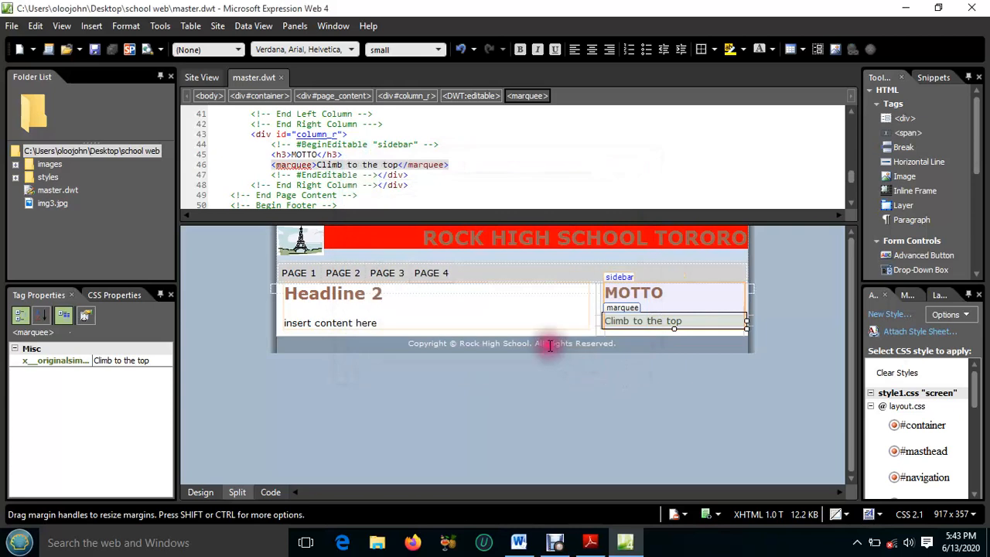
pyautogui.click(464, 300)
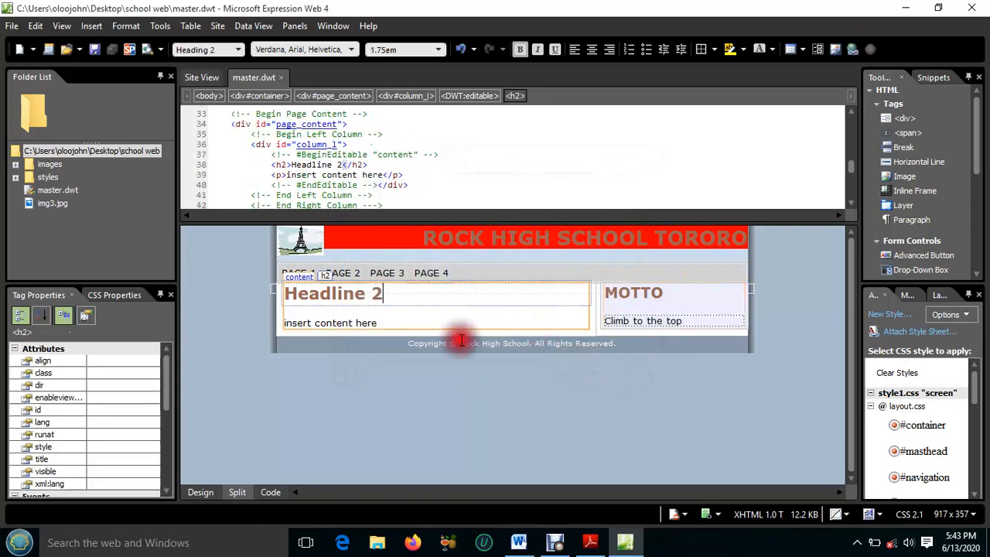
pyautogui.click(723, 328)
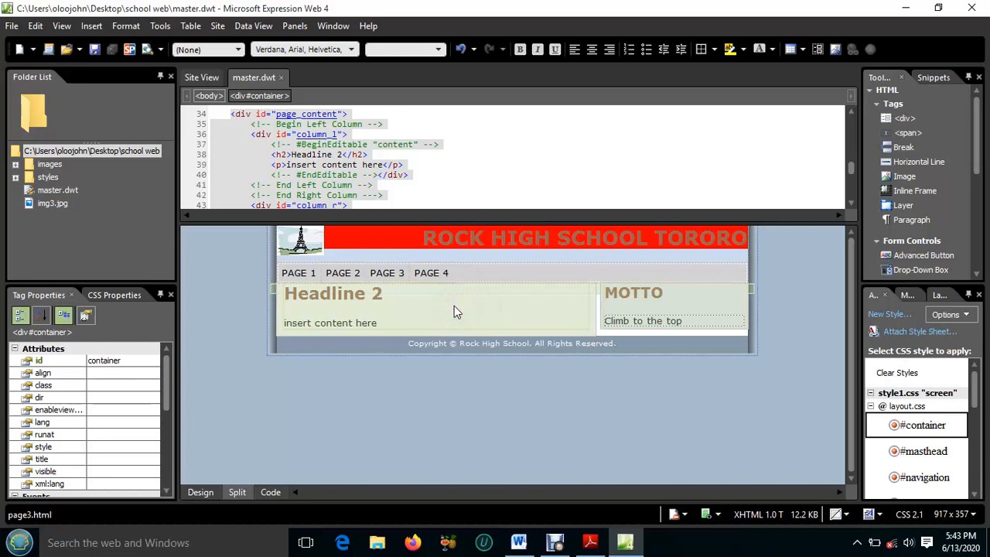
pyautogui.click(348, 180)
pyautogui.scroll(4, 348, 180)
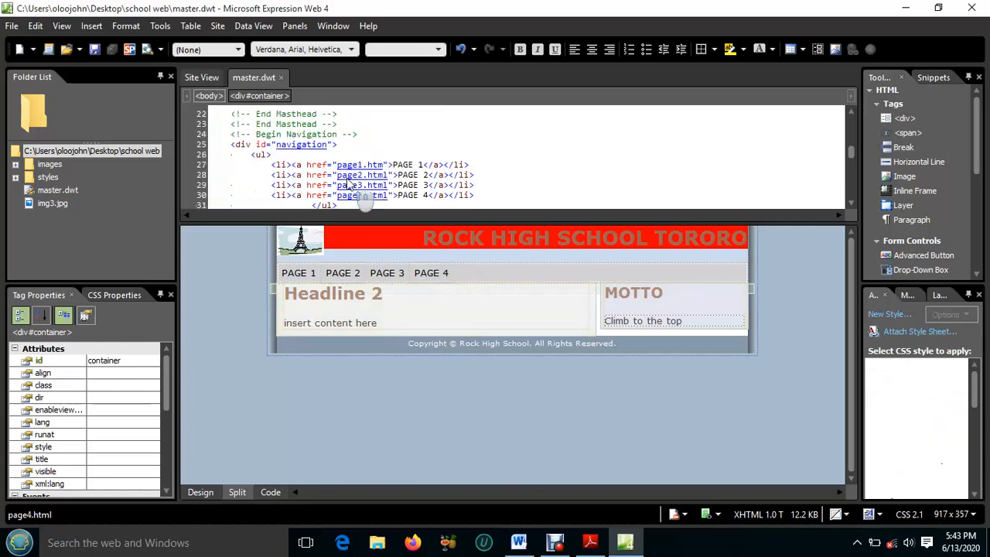
pyautogui.scroll(1, 351, 159)
pyautogui.scroll(-1, 353, 156)
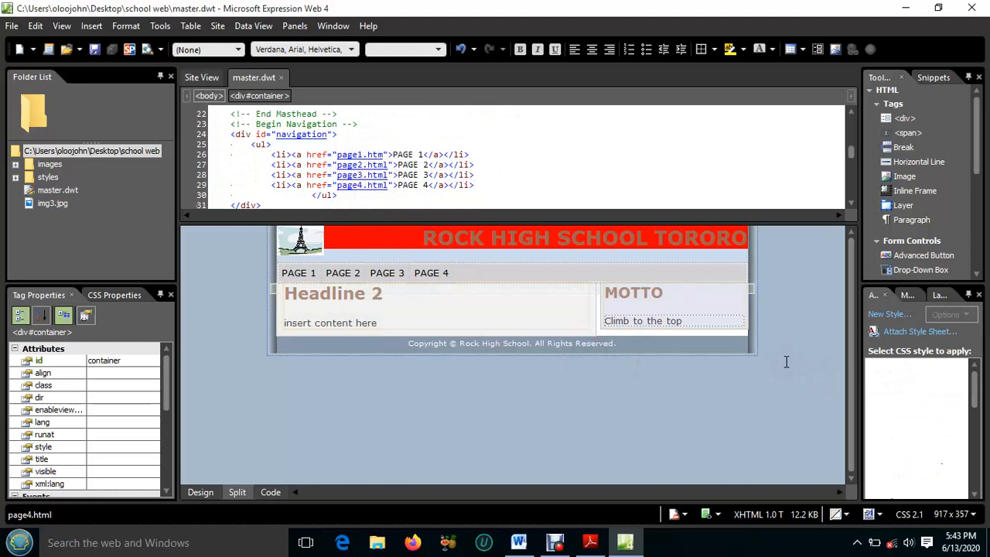
pyautogui.click(365, 271)
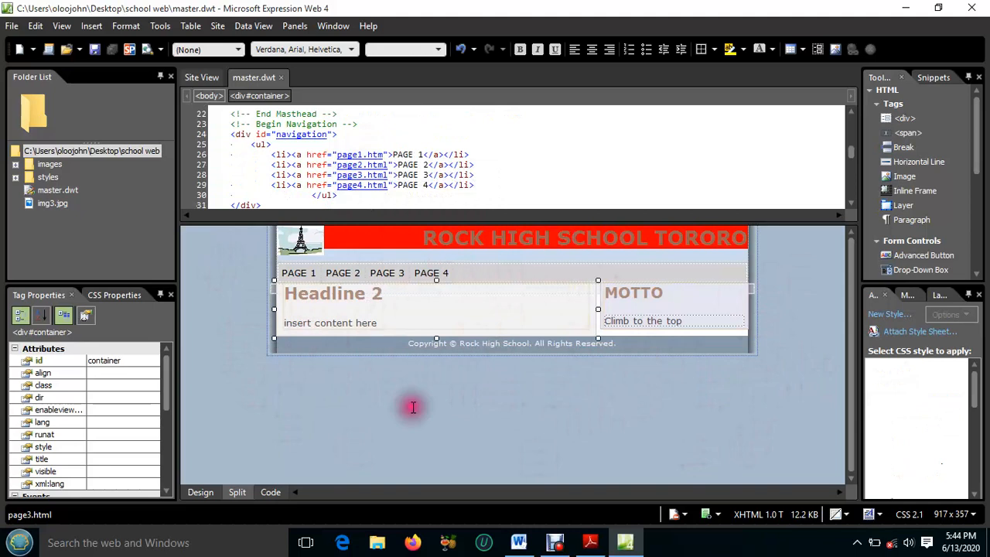
# Set the template's page background color to light green, Hex={99,FF,66}, in the page properties
pyautogui.rightClick(221, 291)
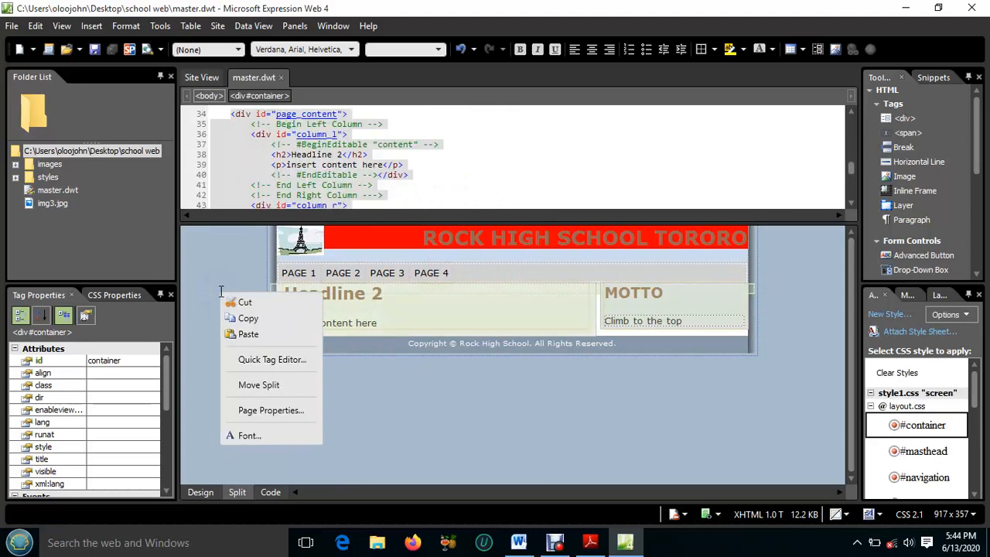
pyautogui.click(262, 409)
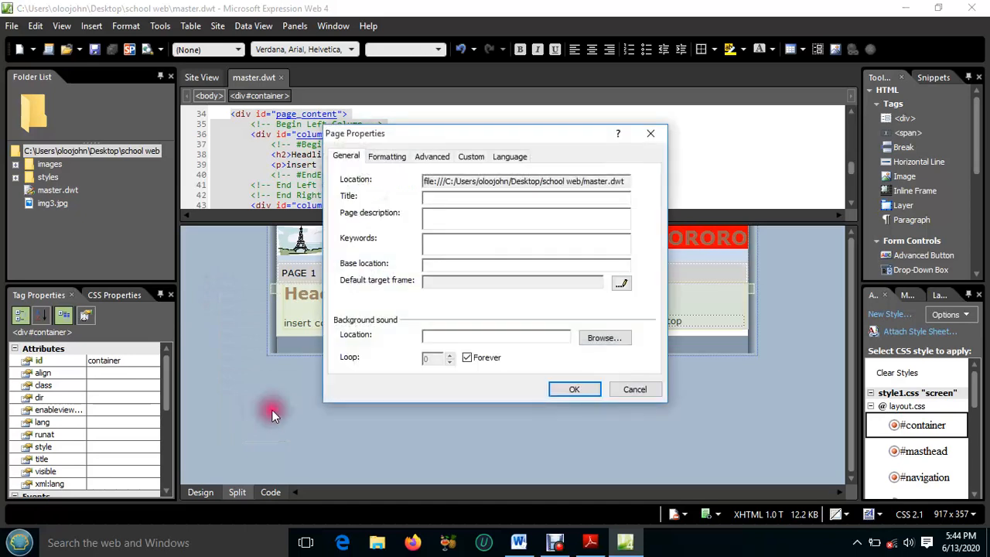
pyautogui.click(389, 158)
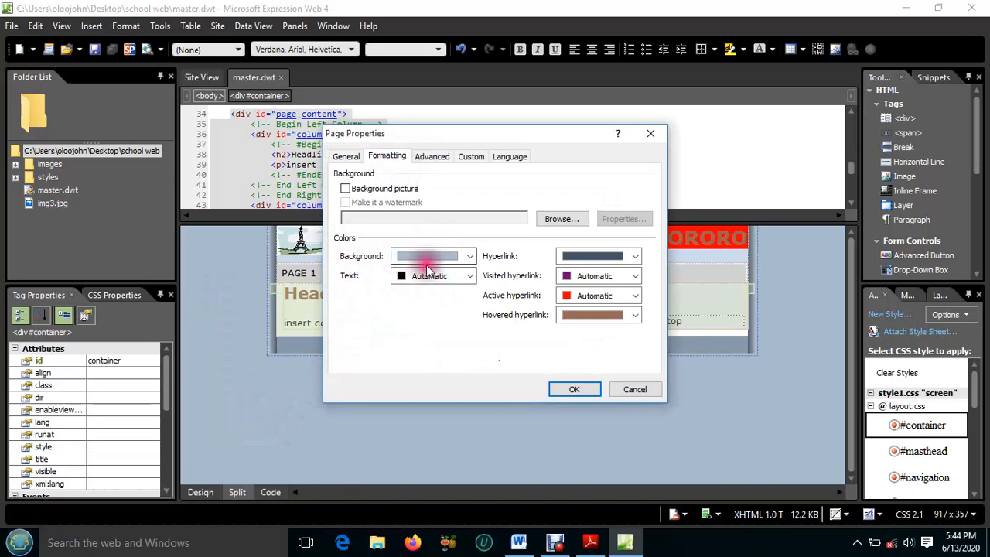
pyautogui.click(470, 256)
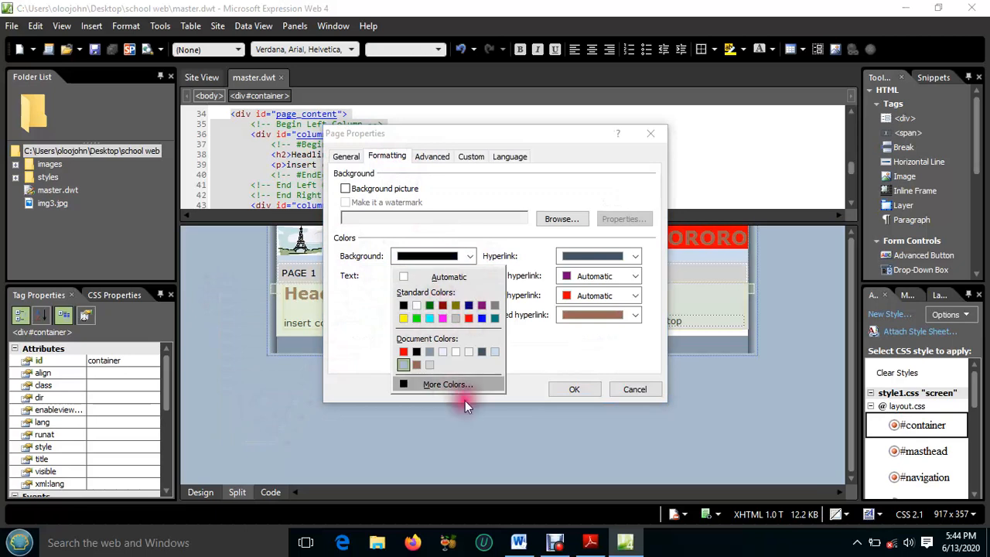
pyautogui.click(447, 385)
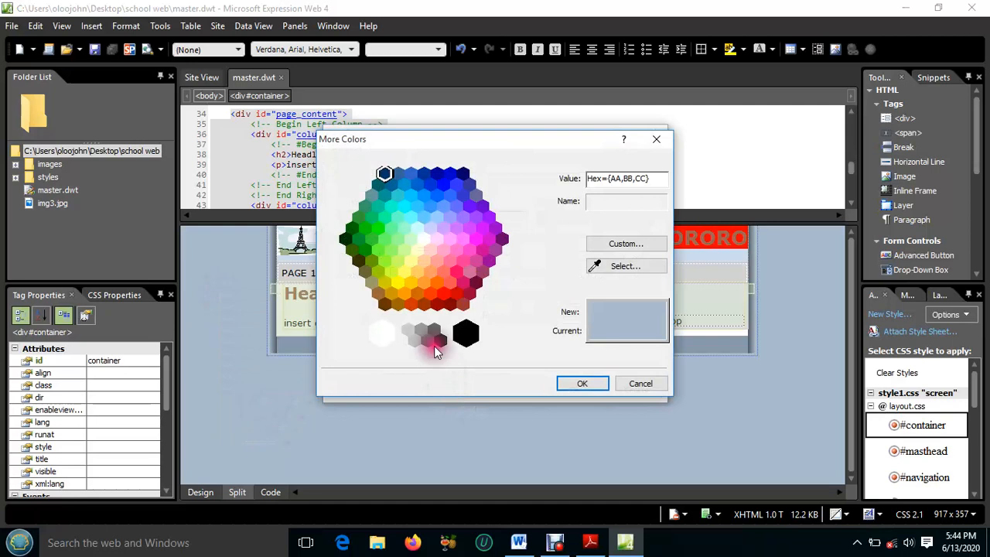
pyautogui.click(391, 249)
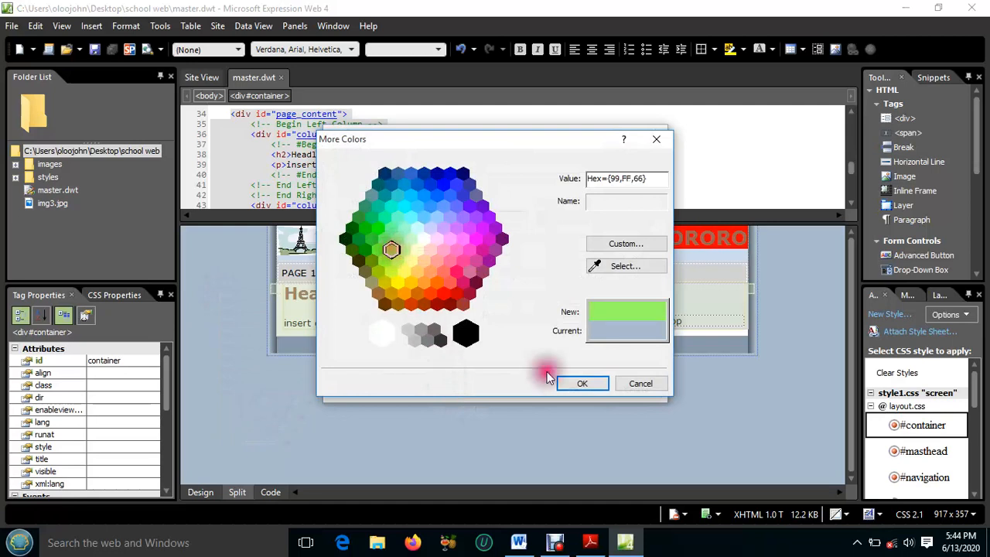
pyautogui.click(585, 384)
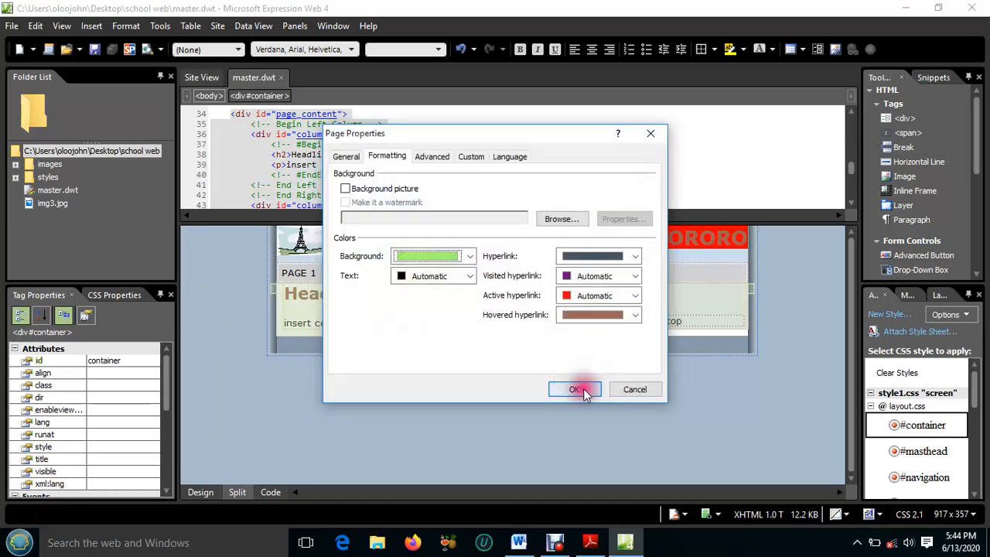
pyautogui.click(583, 388)
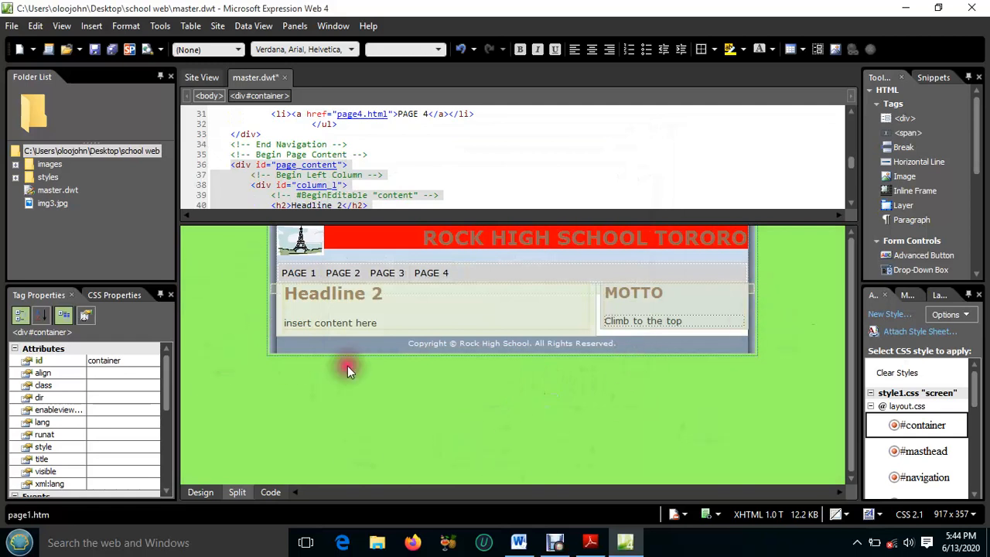
# Save and close master.dwt and switch to the exam paper in Adobe Reader
pyautogui.click(110, 51)
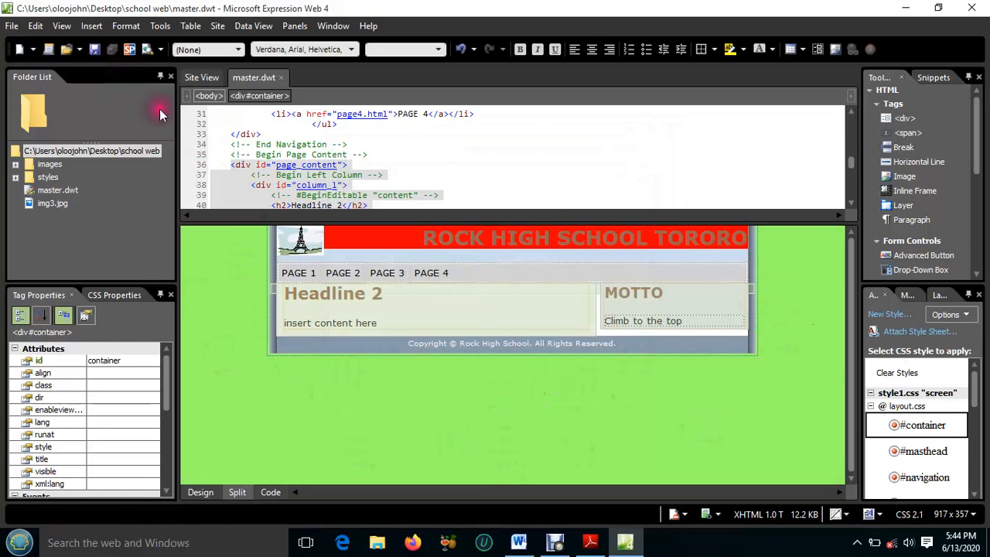
pyautogui.click(283, 78)
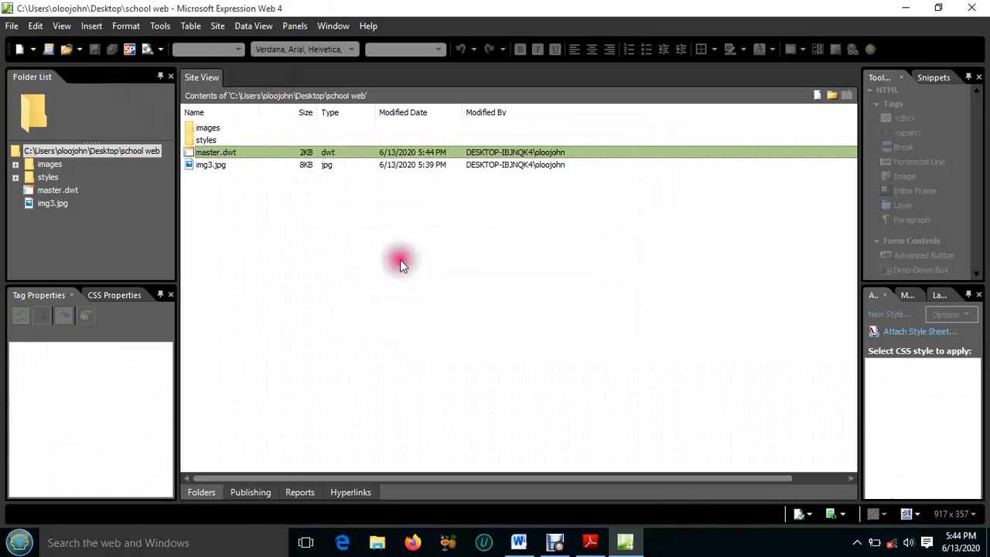
pyautogui.click(590, 542)
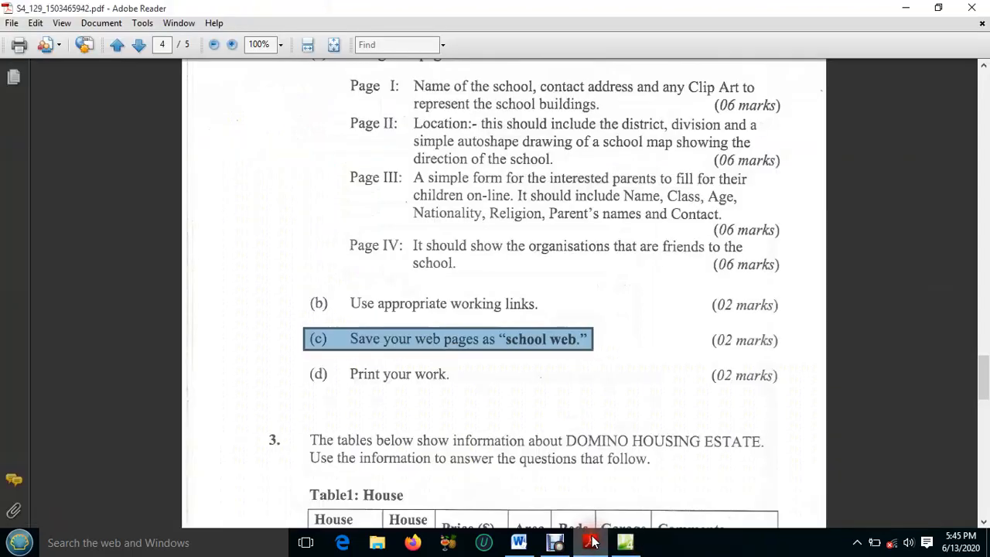
# Switch to Expression Web and create a new page from the dynamic web template master.dwt
pyautogui.scroll(1, 463, 232)
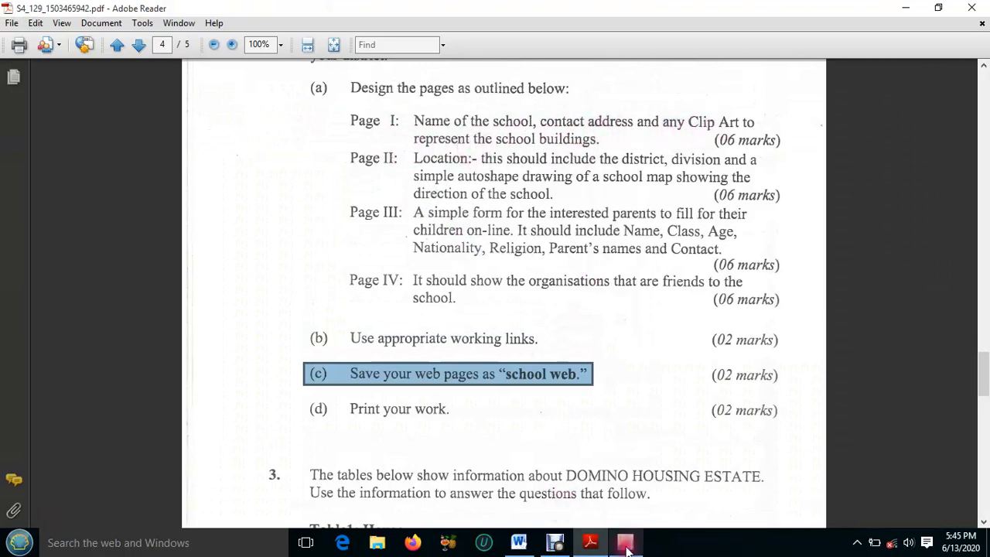
pyautogui.click(624, 542)
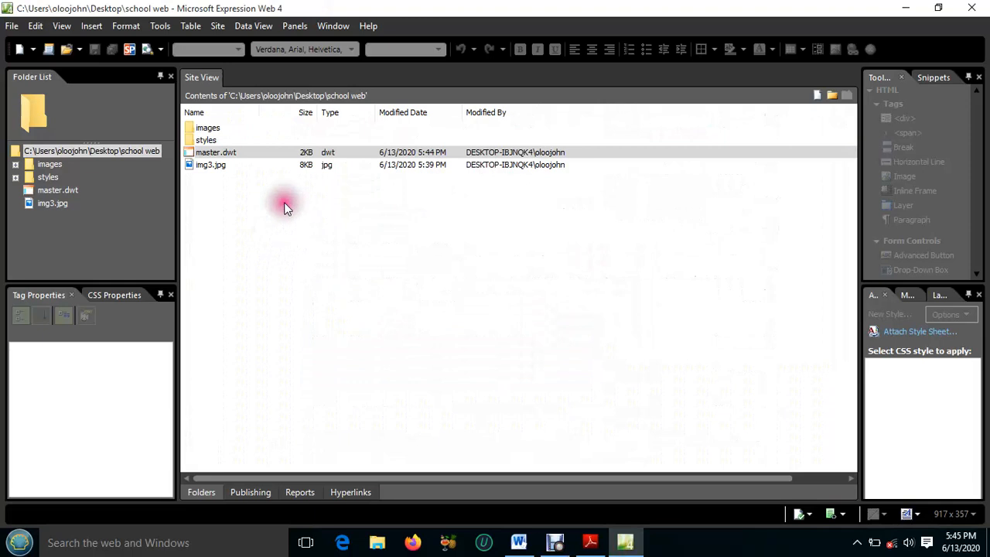
pyautogui.rightClick(228, 152)
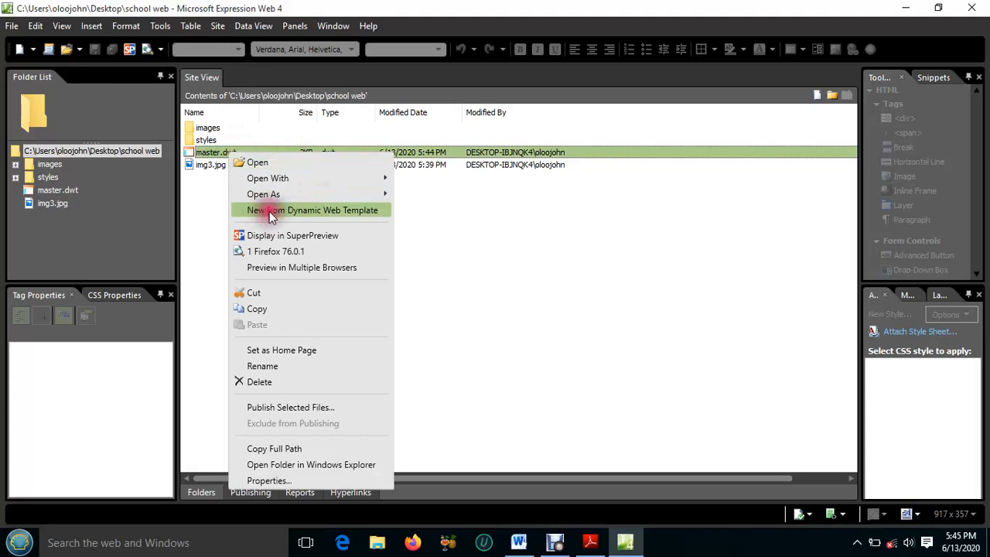
pyautogui.click(291, 210)
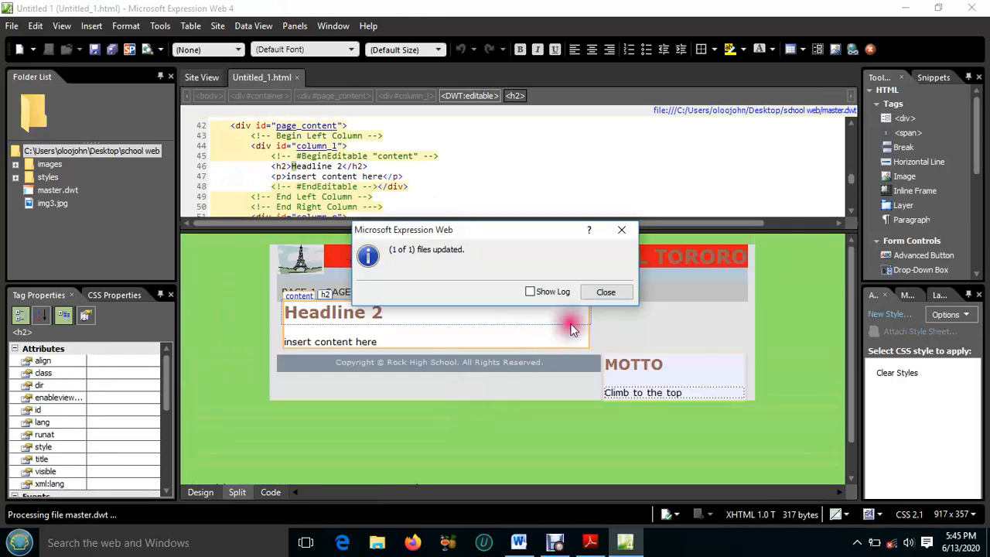
pyautogui.click(603, 292)
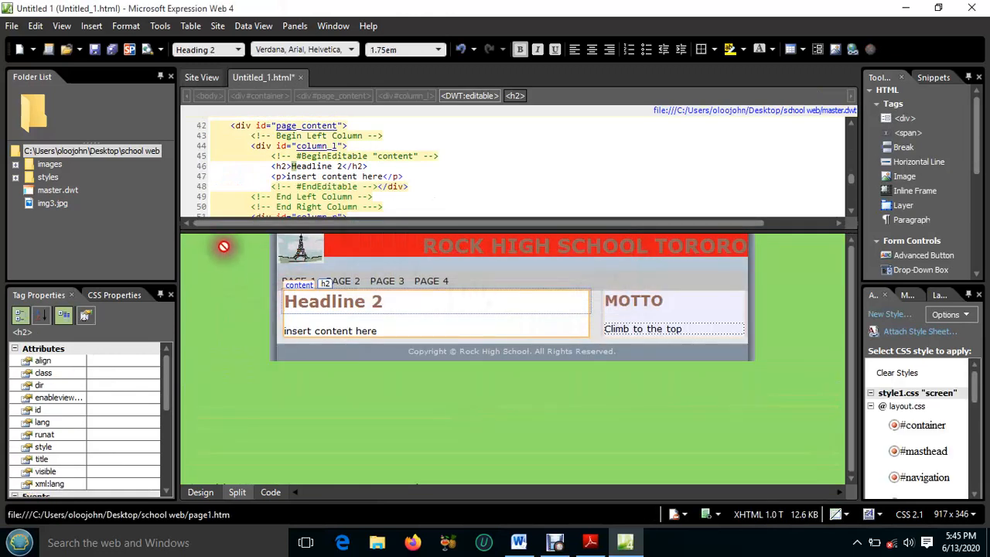
# Save the new page in the school web folder as page1.html with the page title "PAGE ONE"
pyautogui.click(112, 51)
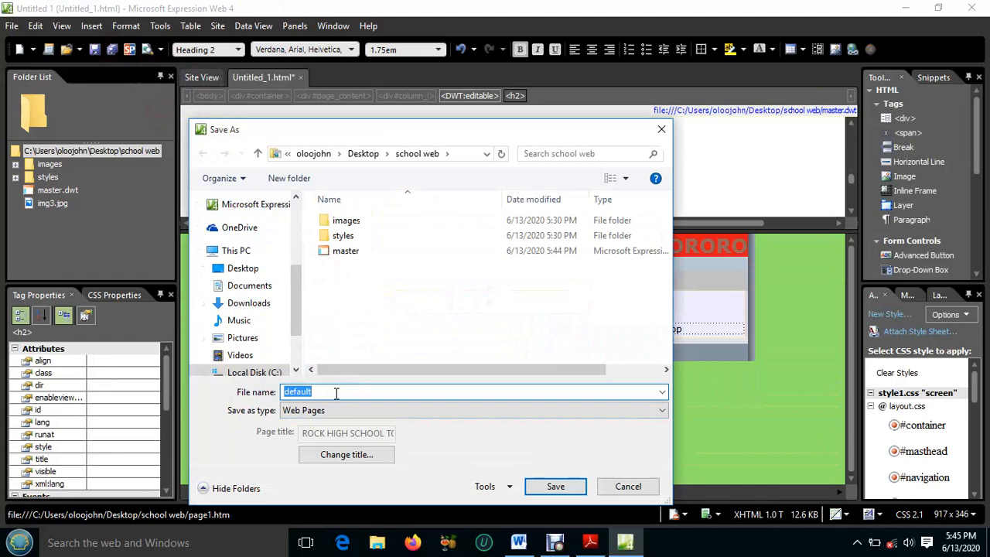
pyautogui.write('page1.html')
pyautogui.click(346, 454)
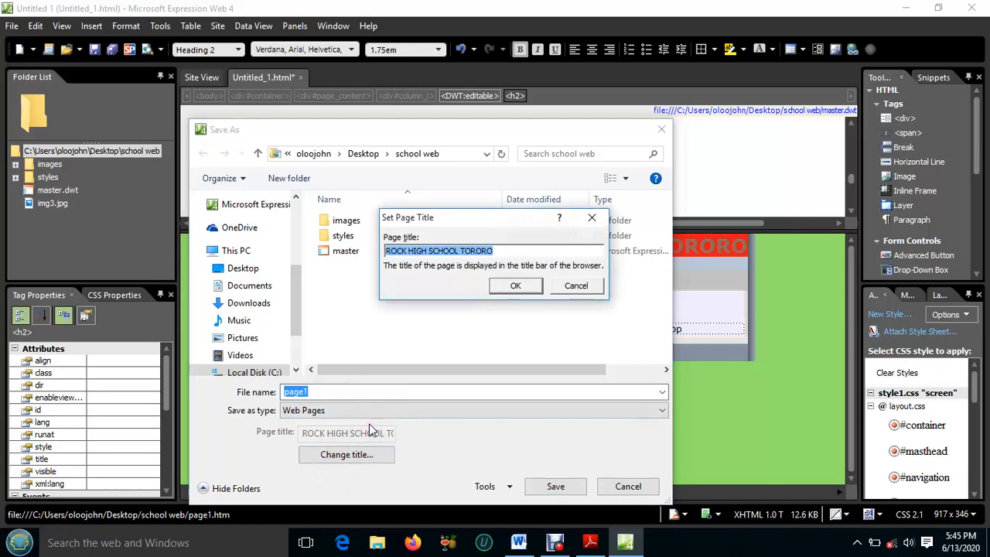
pyautogui.write('P')
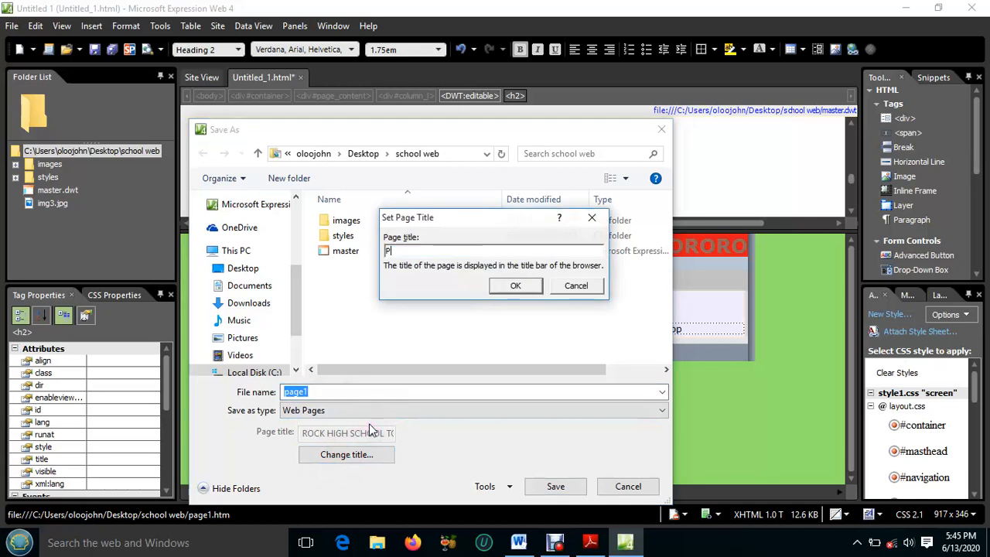
pyautogui.write('AGE ONE')
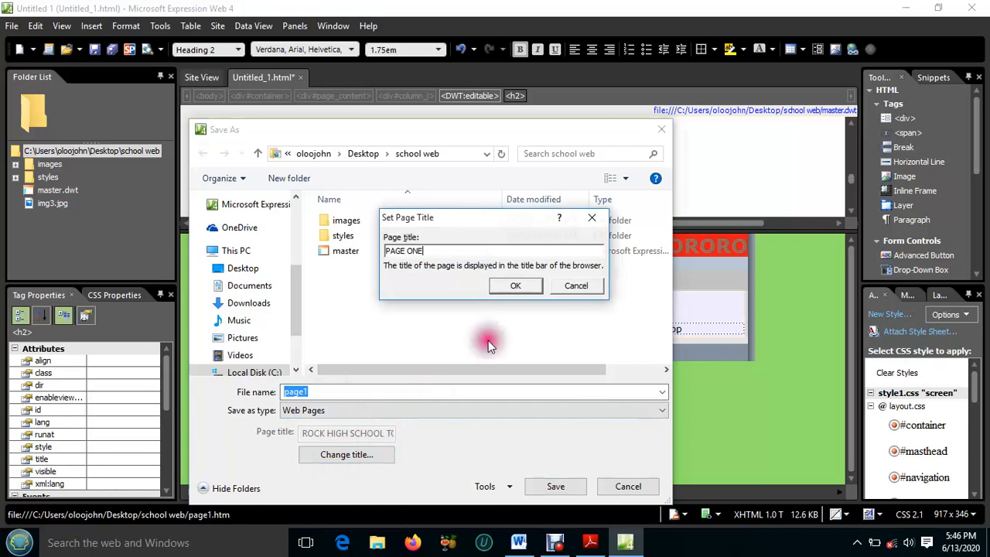
pyautogui.click(518, 286)
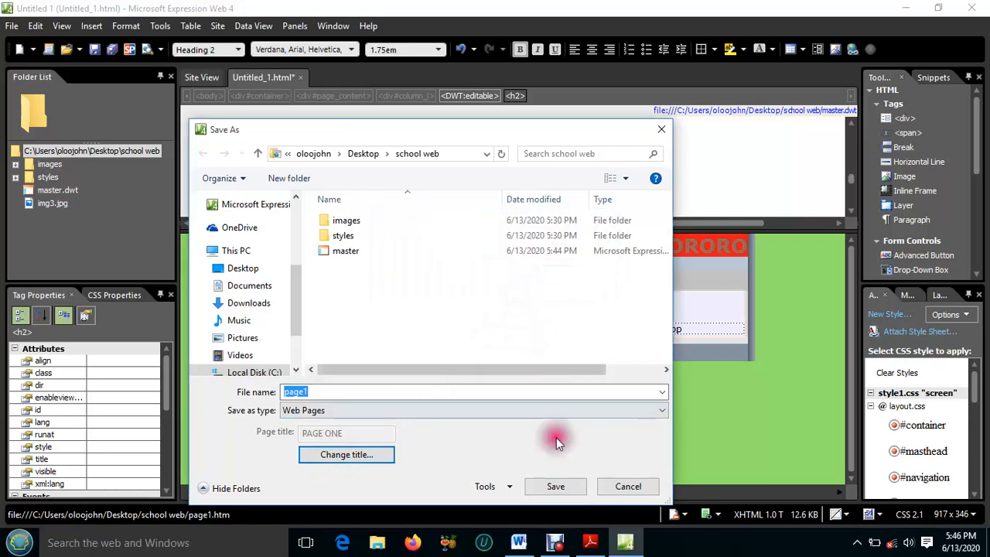
pyautogui.click(555, 485)
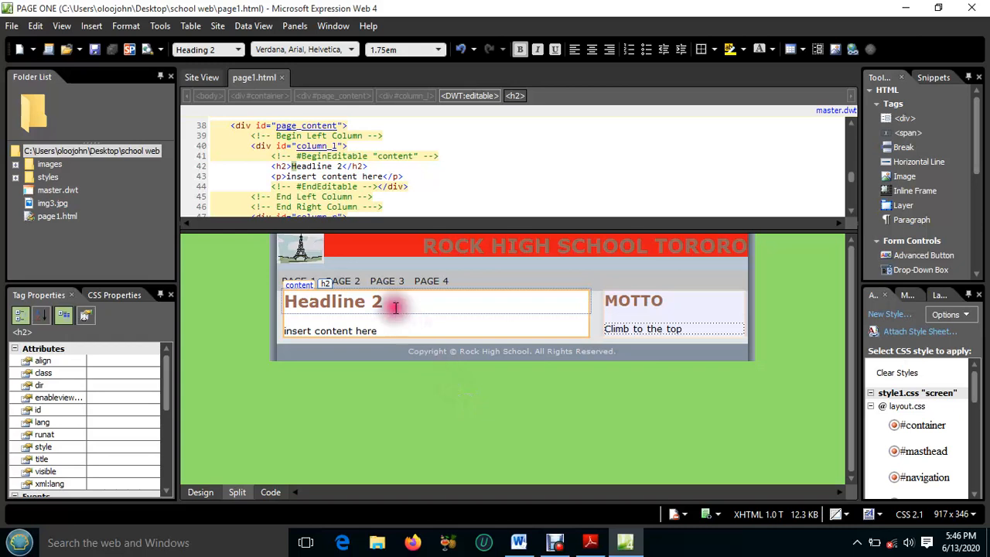
# Replace the content heading "Headline 2" on page1.html with "Welcome to Rock High School"
pyautogui.moveTo(380, 301); pyautogui.dragTo(289, 304)
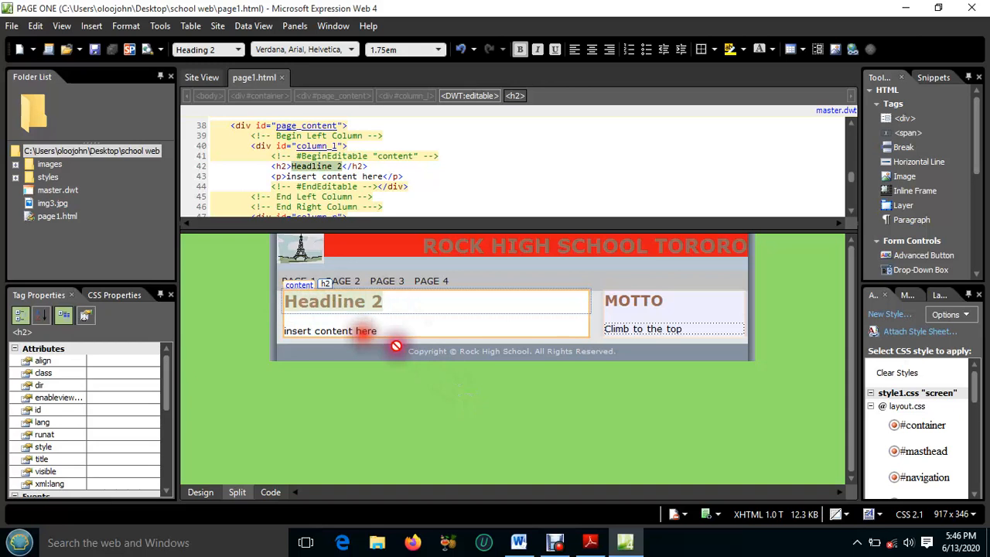
pyautogui.write('W')
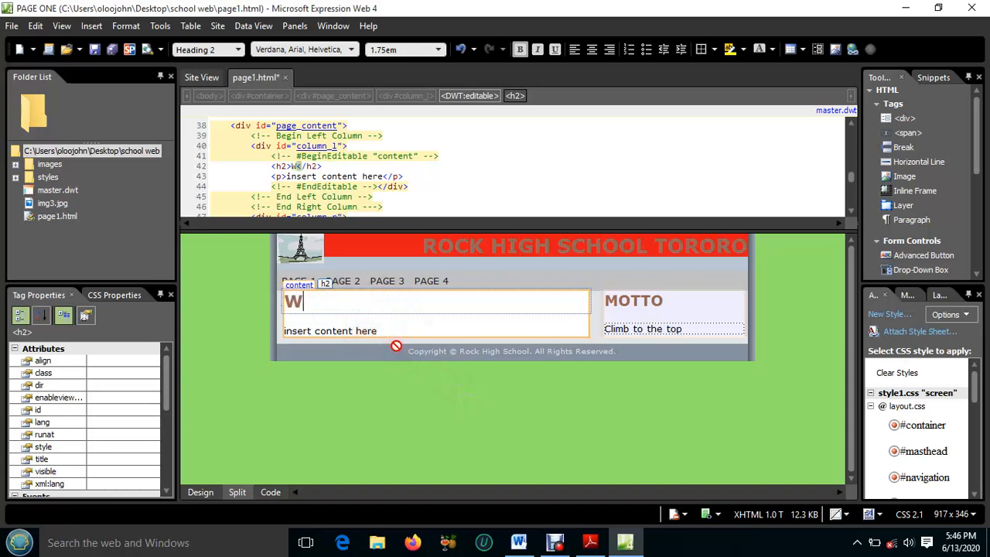
pyautogui.write('elco')
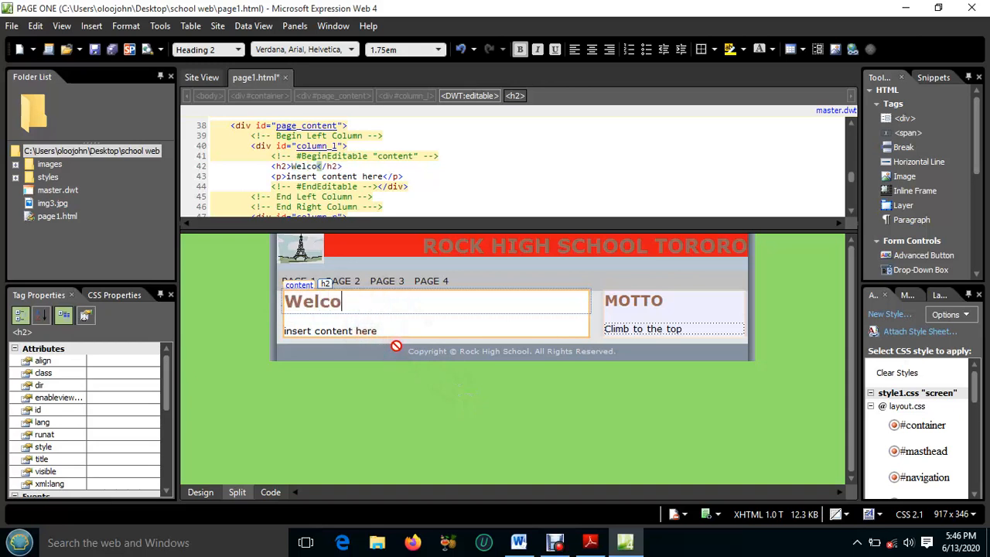
pyautogui.write('me to')
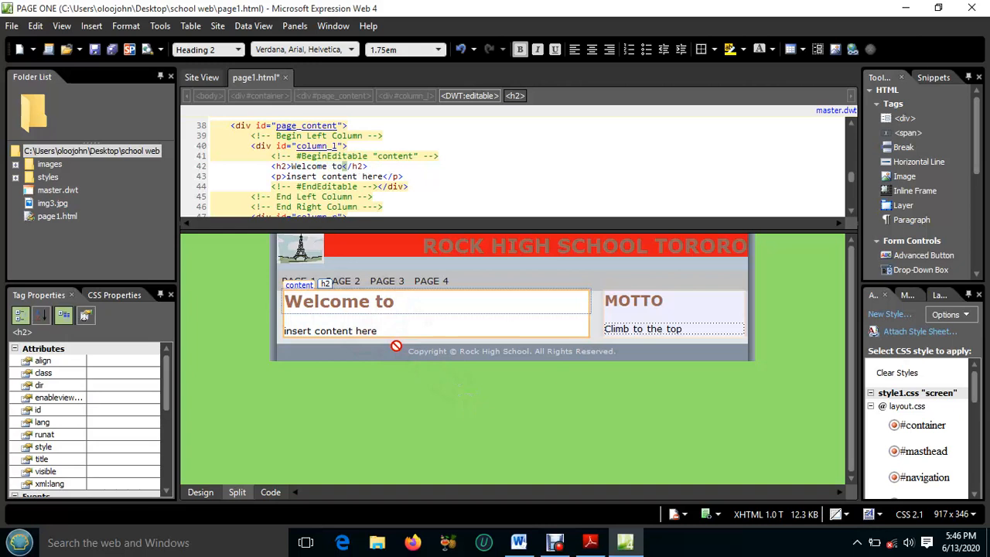
pyautogui.write(' Ro')
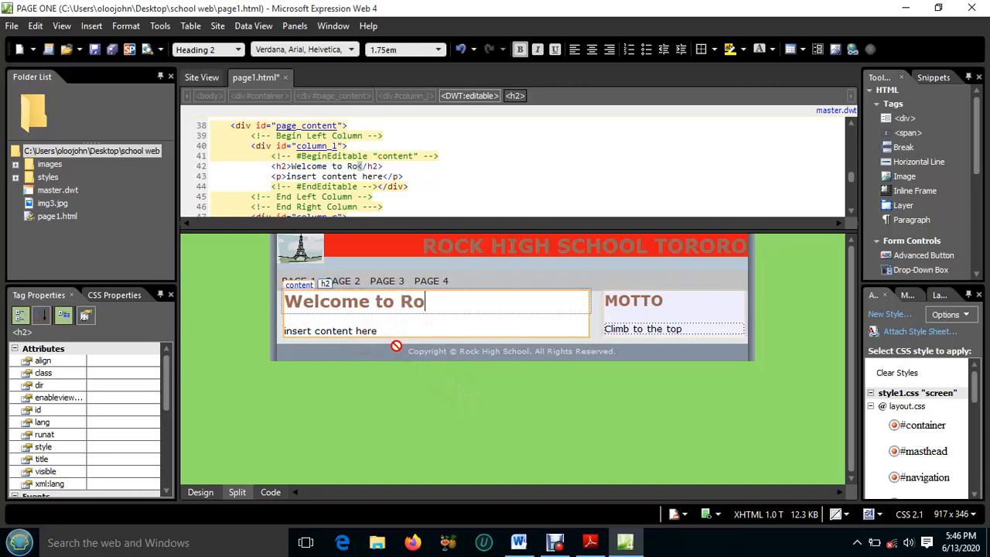
pyautogui.write('ck High')
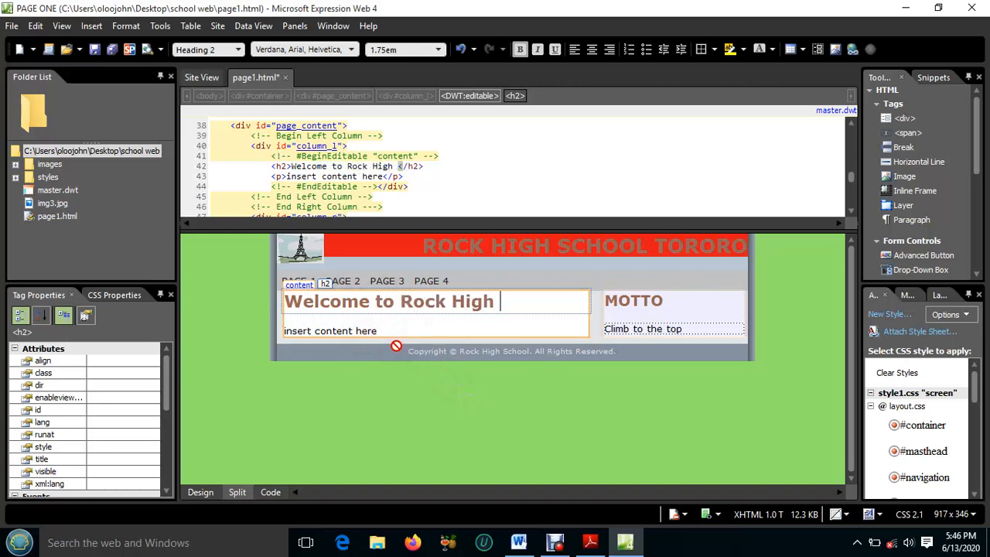
pyautogui.write(' Scho')
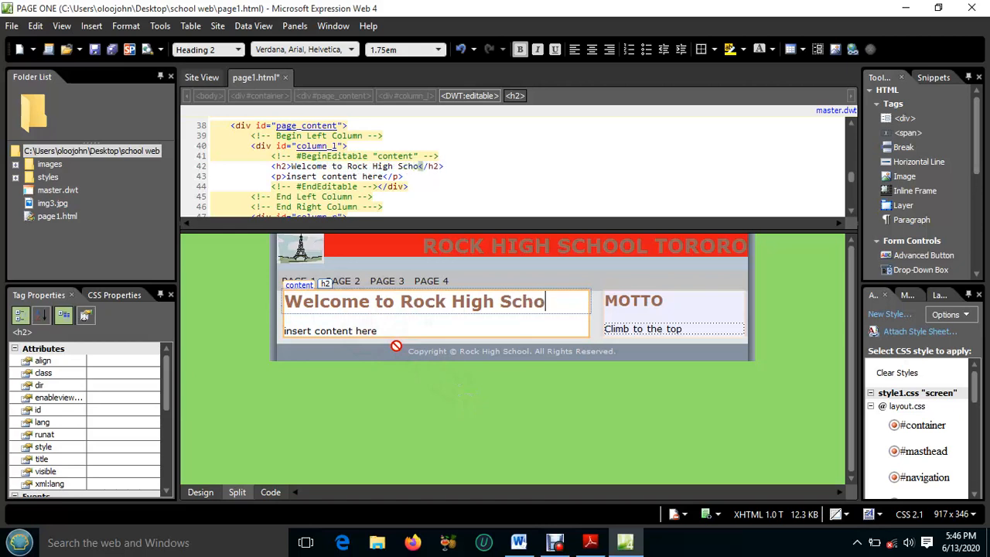
pyautogui.write('ol')
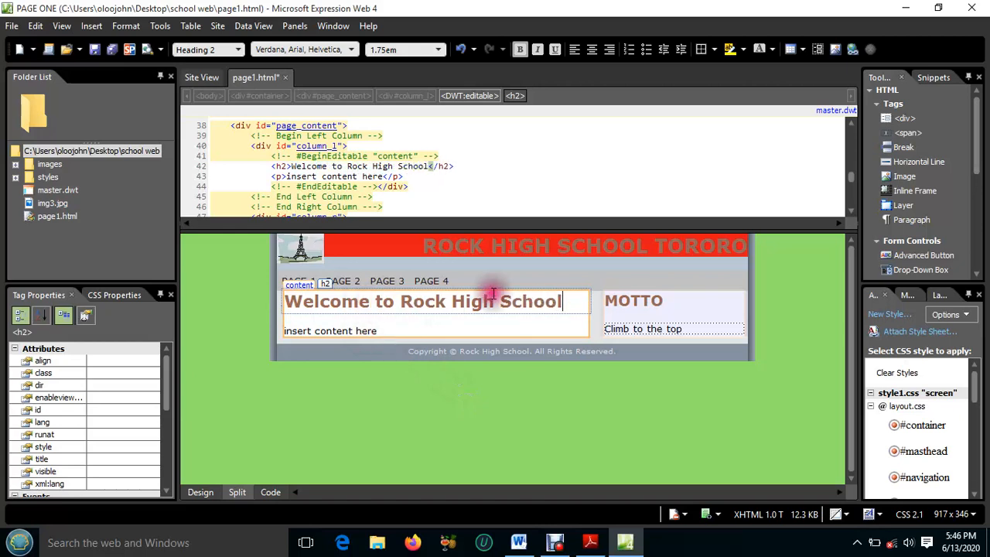
# Delete the placeholder text "insert content here" under the heading and check the Page I requirements in the exam paper in Adobe Reader
pyautogui.click(381, 328)
pyautogui.moveTo(382, 330); pyautogui.dragTo(286, 331)
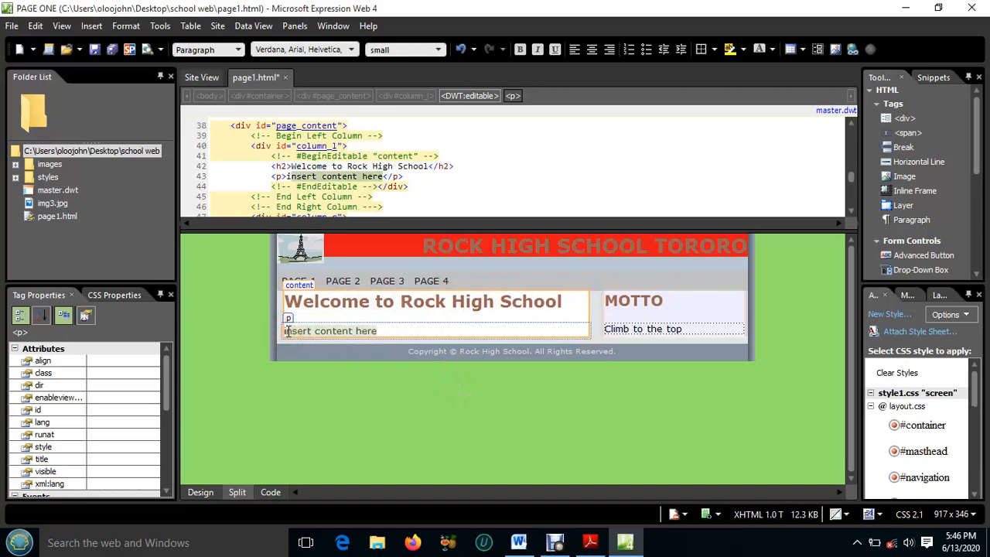
pyautogui.press('Delete')
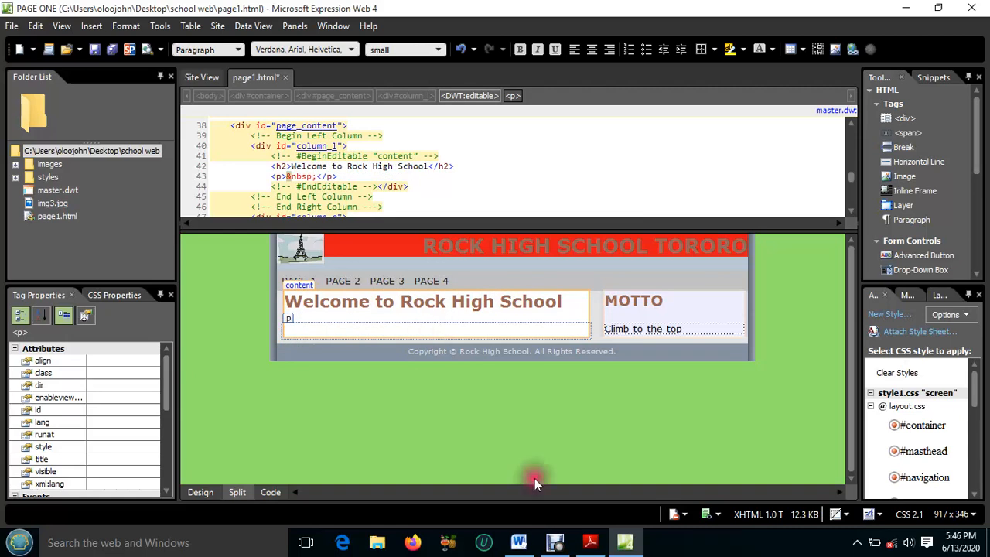
pyautogui.click(588, 544)
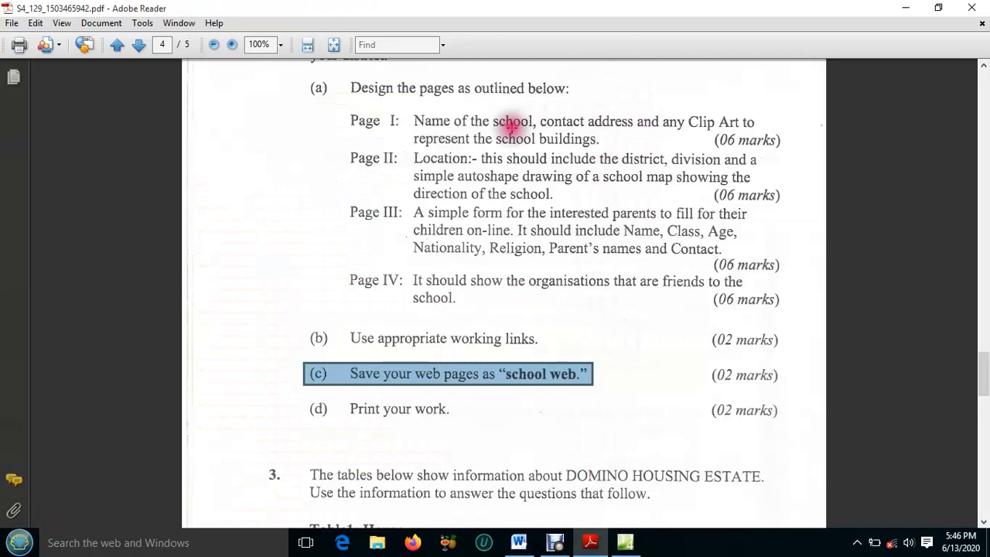
pyautogui.click(593, 535)
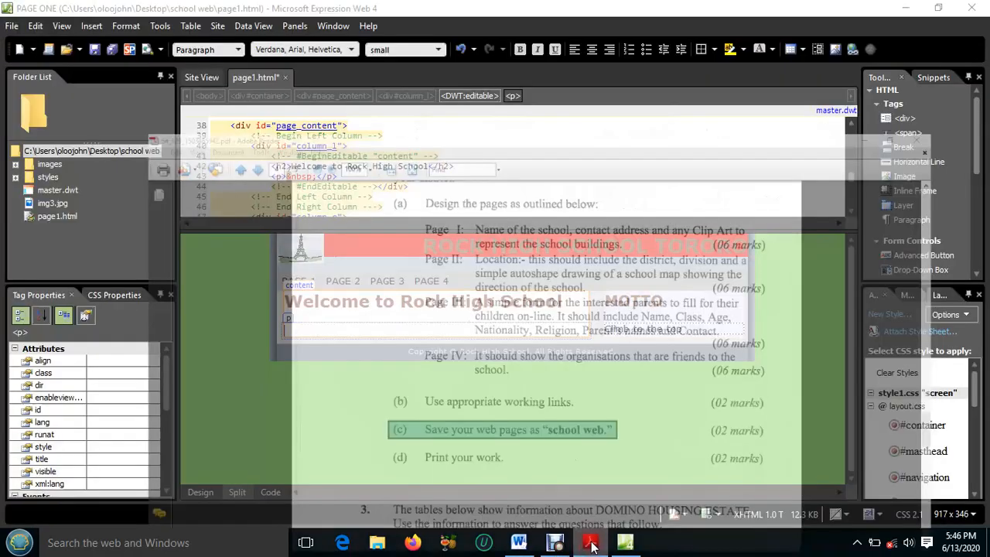
# Enter "Tel:" followed by the school's phone number in the empty paragraph under the welcome heading
pyautogui.click(309, 323)
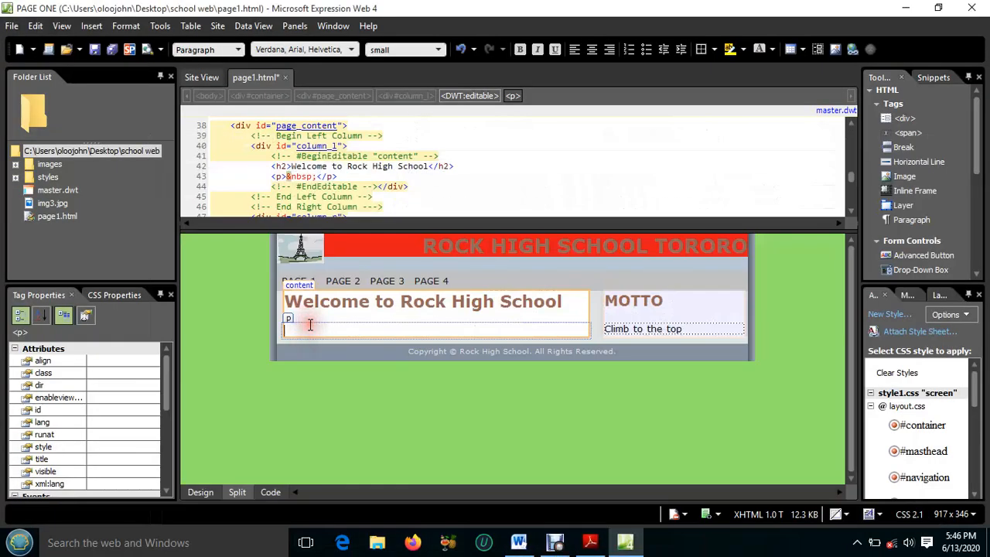
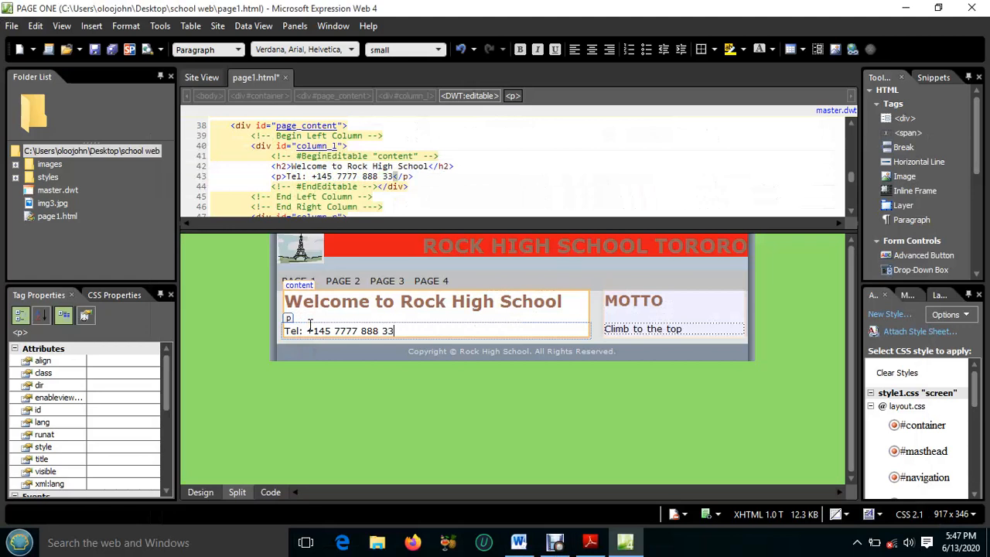
# Add a new paragraph with "Email:" and the school's e-mail address below the telephone line, followed by an empty paragraph
pyautogui.press('Return')
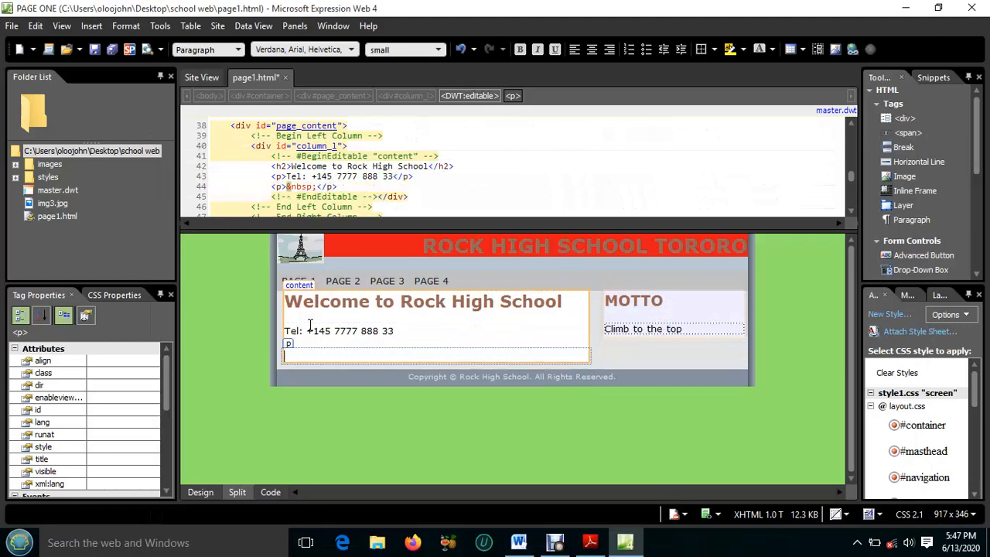
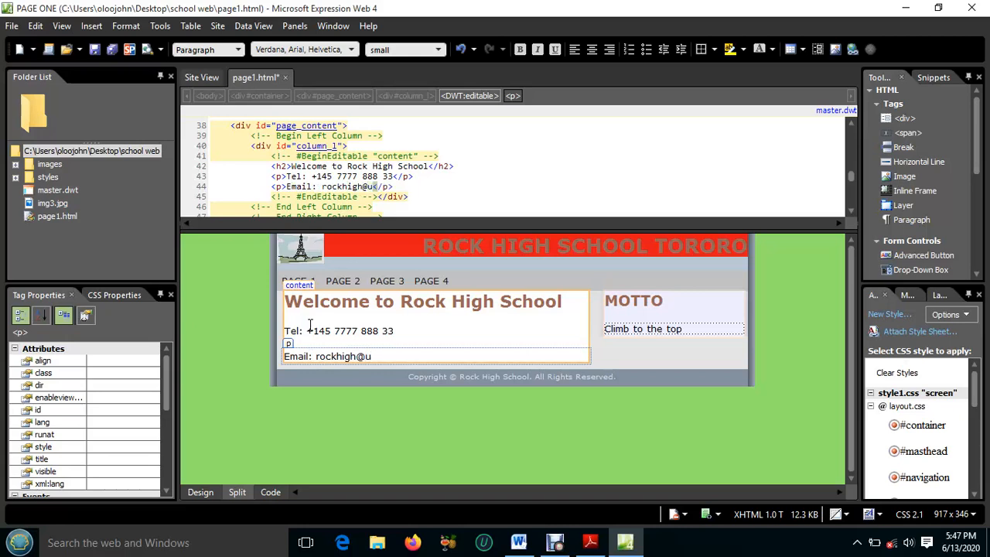
pyautogui.press('Return')
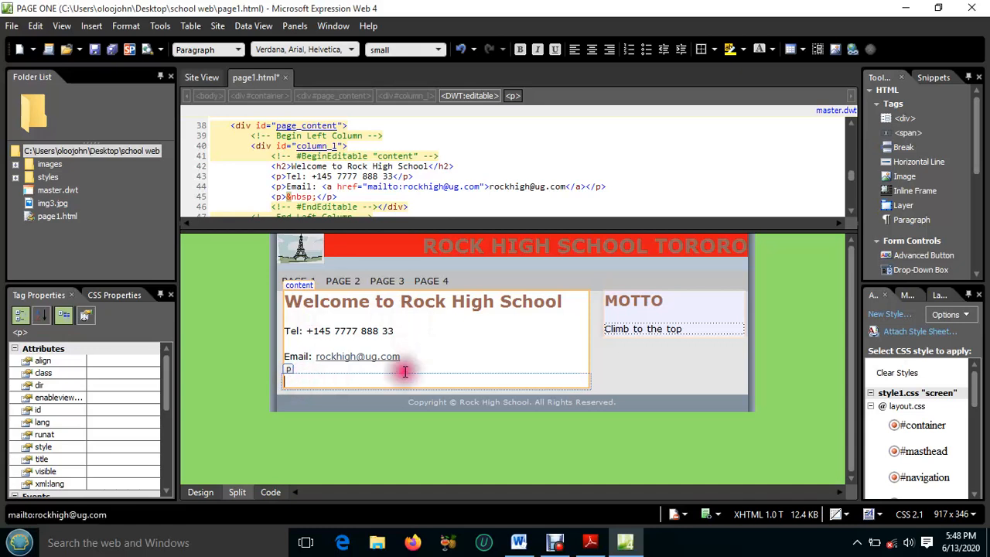
# Switch to the LOCATION document in Word, insert the lakeside house clip art beside the tower picture and copy it for the web page
pyautogui.click(519, 543)
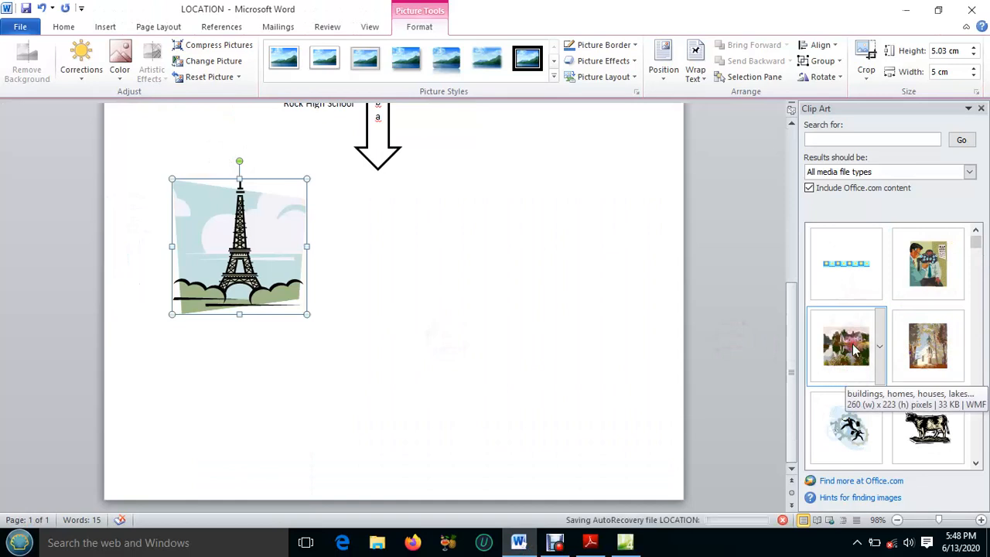
pyautogui.moveTo(854, 349)
pyautogui.mouseDown()
pyautogui.moveTo(839, 368)
pyautogui.moveTo(663, 413)
pyautogui.moveTo(570, 393)
pyautogui.mouseUp()
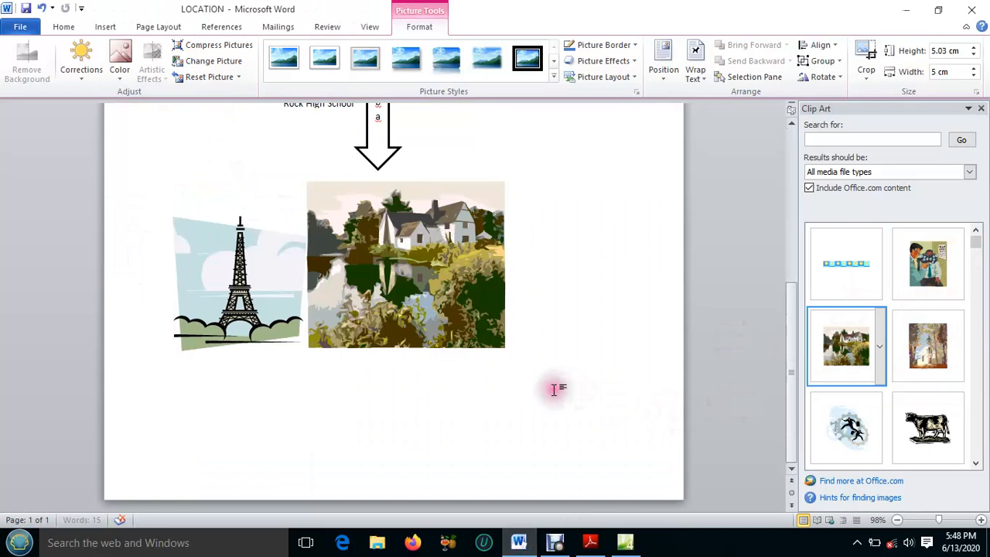
pyautogui.rightClick(418, 238)
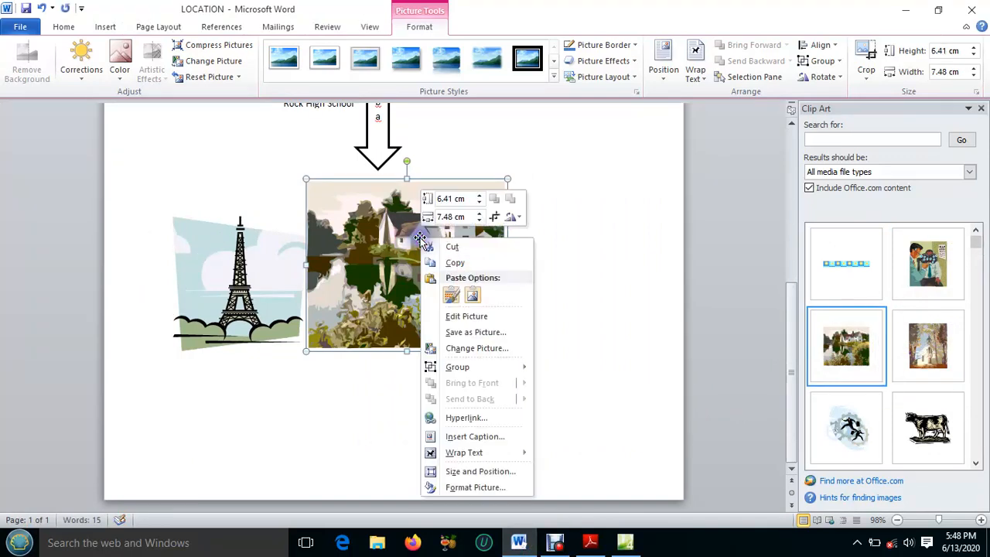
pyautogui.click(454, 323)
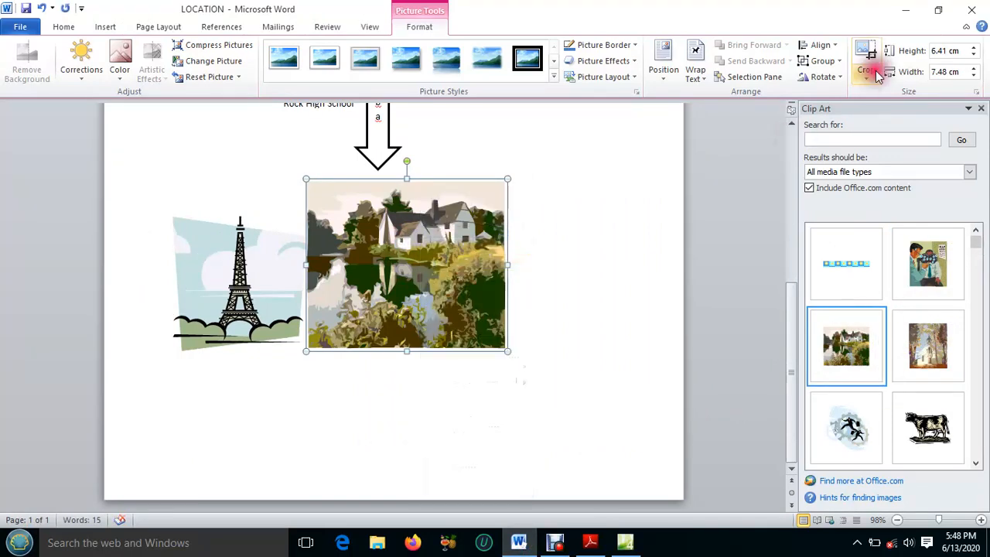
pyautogui.click(905, 9)
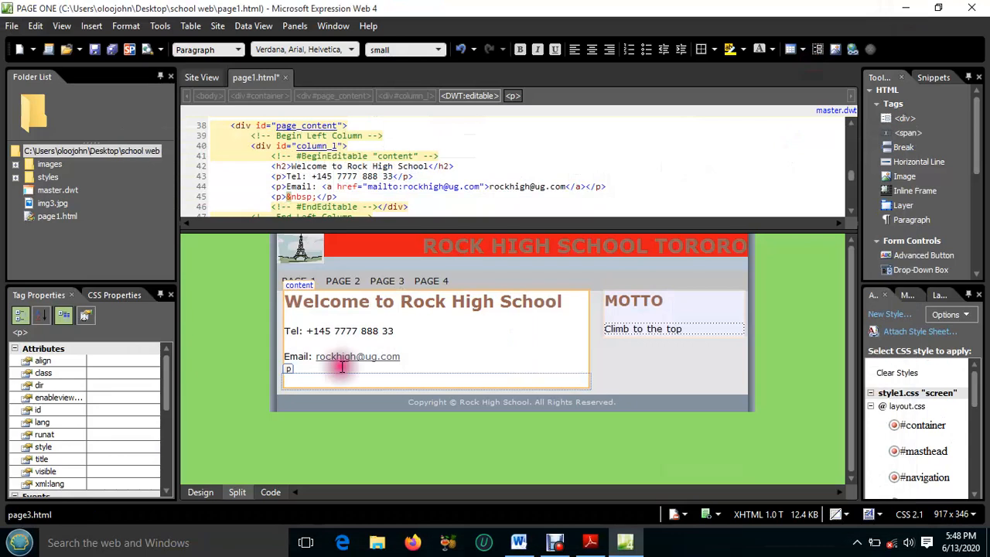
# Paste the copied lakeside house clip art into the empty paragraph below the email line, leaving its alternate text blank
pyautogui.click(304, 378)
pyautogui.rightClick(304, 378)
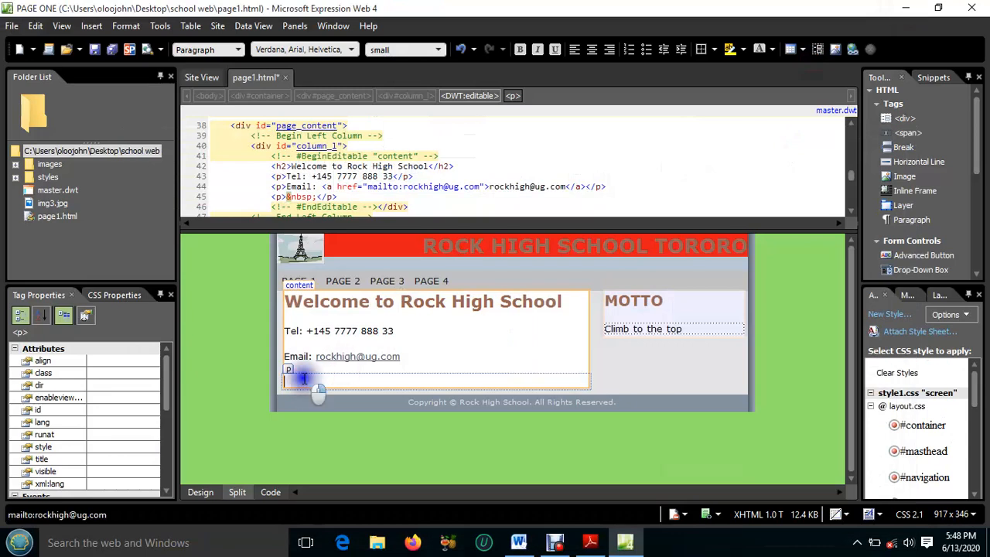
pyautogui.click(344, 235)
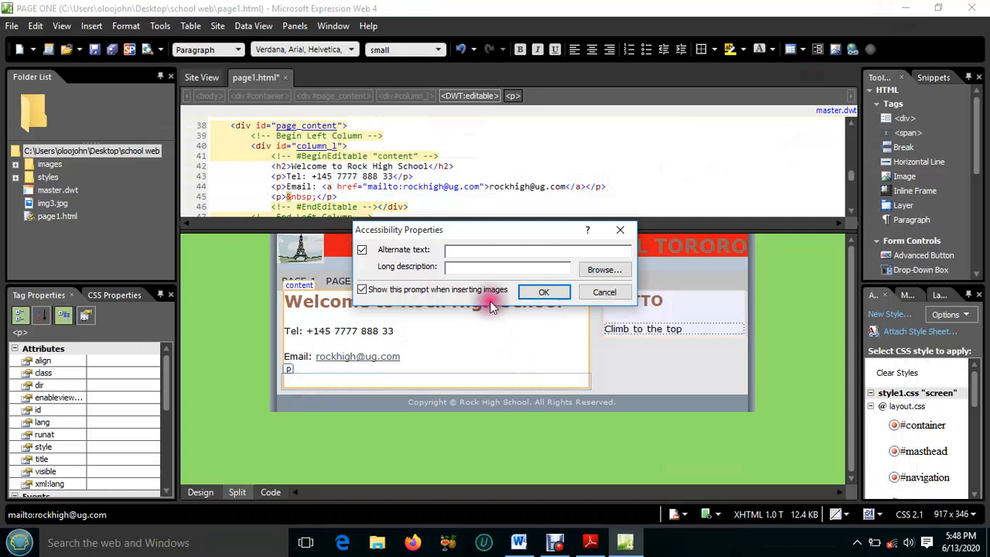
pyautogui.click(544, 293)
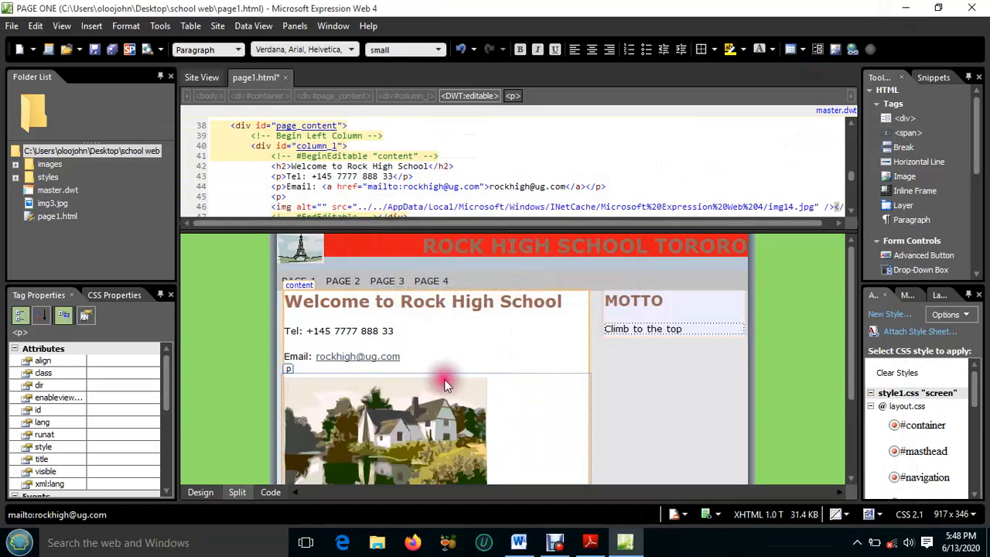
# Resize the house picture to 416 px wide and 175 px high so it spans the content column
pyautogui.scroll(-2, 444, 385)
pyautogui.click(428, 379)
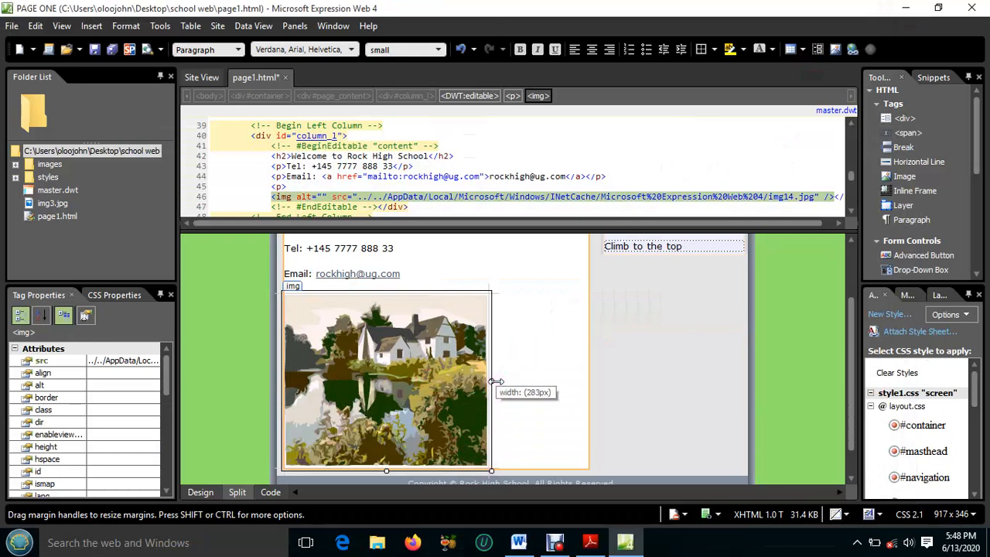
pyautogui.moveTo(495, 380); pyautogui.dragTo(590, 380)
pyautogui.scroll(-3, 437, 379)
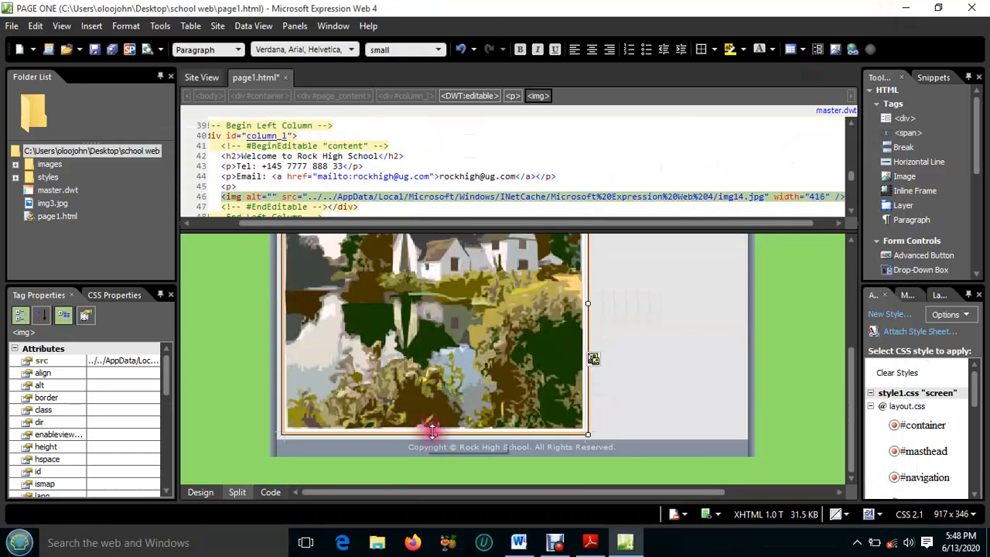
pyautogui.moveTo(434, 434); pyautogui.dragTo(438, 409)
pyautogui.moveTo(443, 452); pyautogui.dragTo(456, 475)
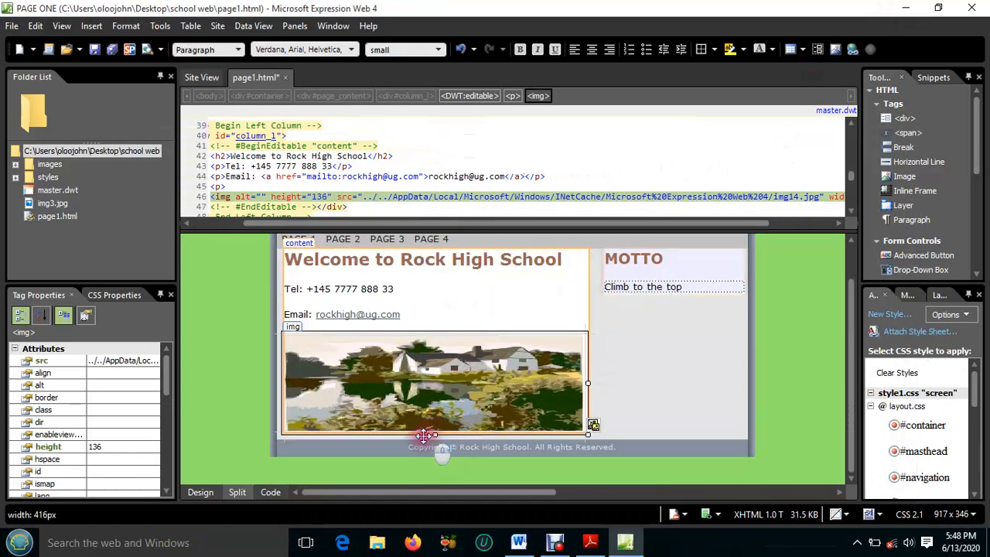
pyautogui.moveTo(435, 438); pyautogui.dragTo(435, 467)
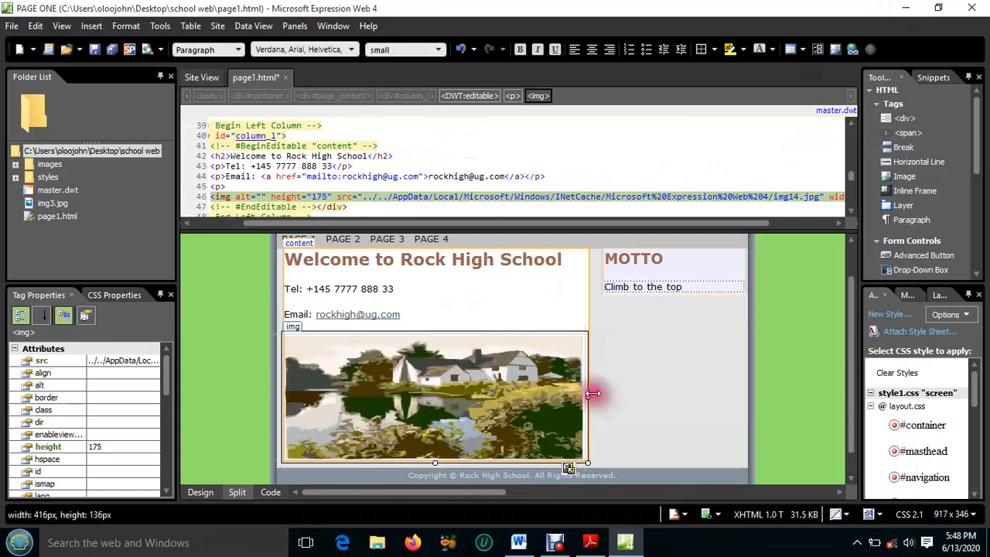
pyautogui.click(532, 300)
pyautogui.scroll(-1, 465, 373)
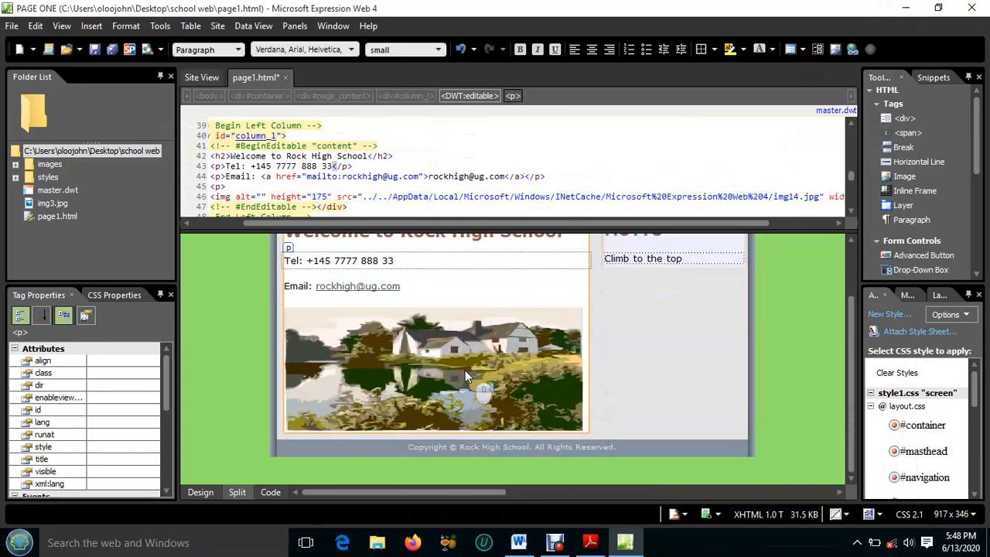
pyautogui.scroll(1, 465, 370)
pyautogui.scroll(-1, 464, 370)
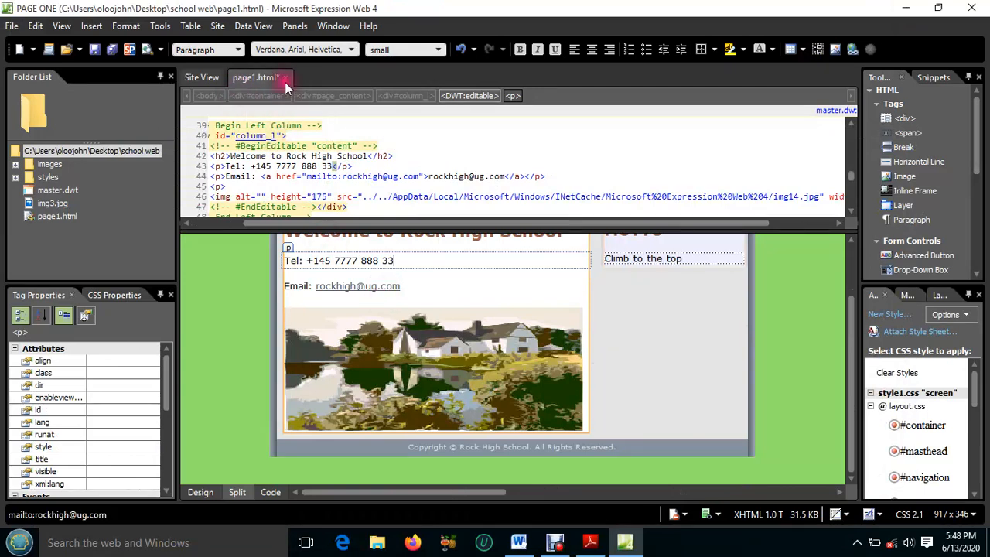
# Save page1.html together with its embedded picture in the school web folder and close the page
pyautogui.click(110, 50)
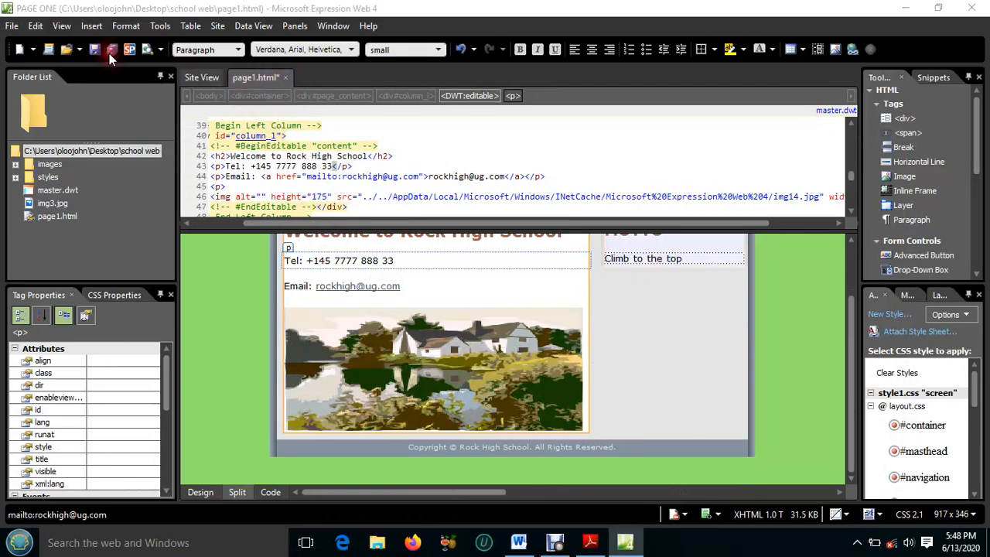
pyautogui.click(586, 373)
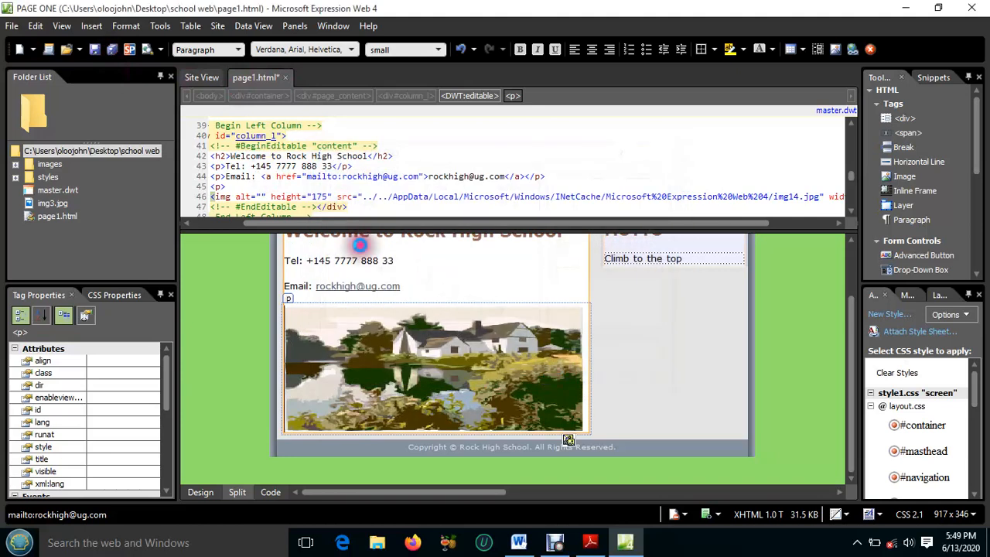
pyautogui.click(285, 78)
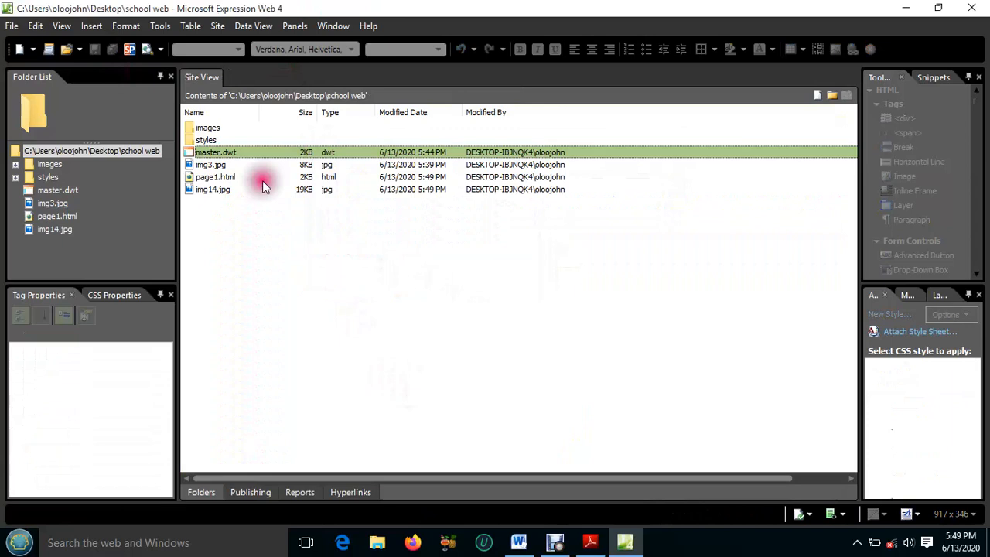
# Create a new page from the master.dwt dynamic web template and dismiss the update report
pyautogui.rightClick(238, 152)
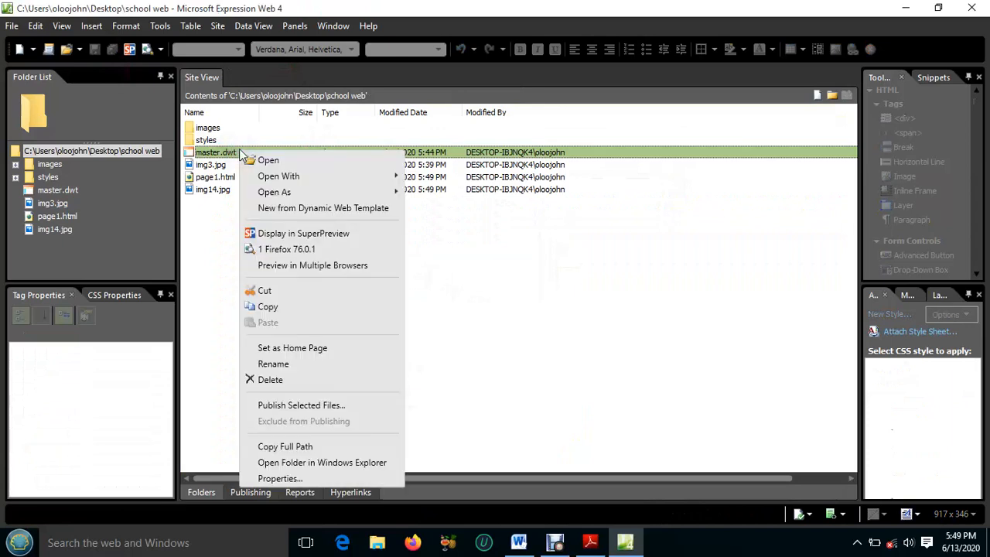
pyautogui.click(297, 209)
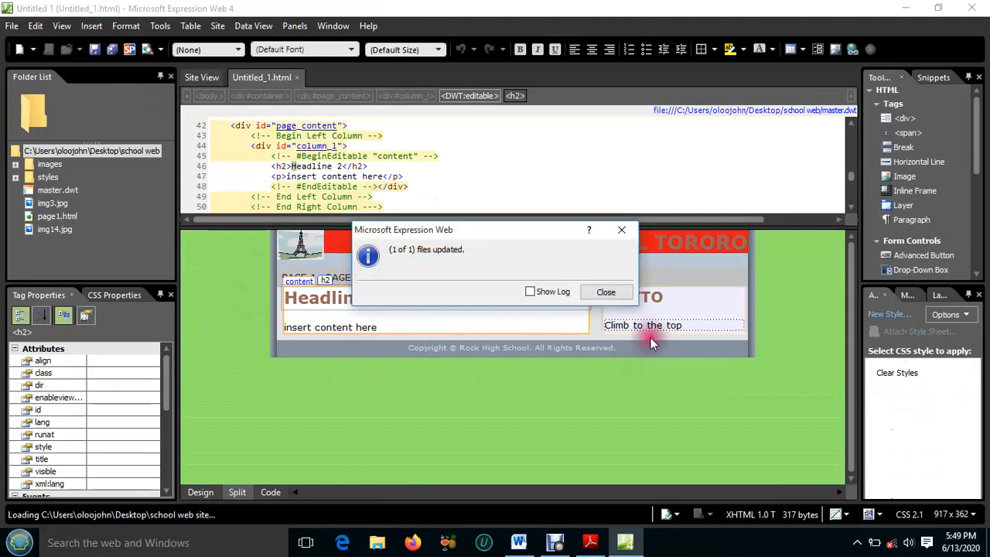
pyautogui.click(623, 289)
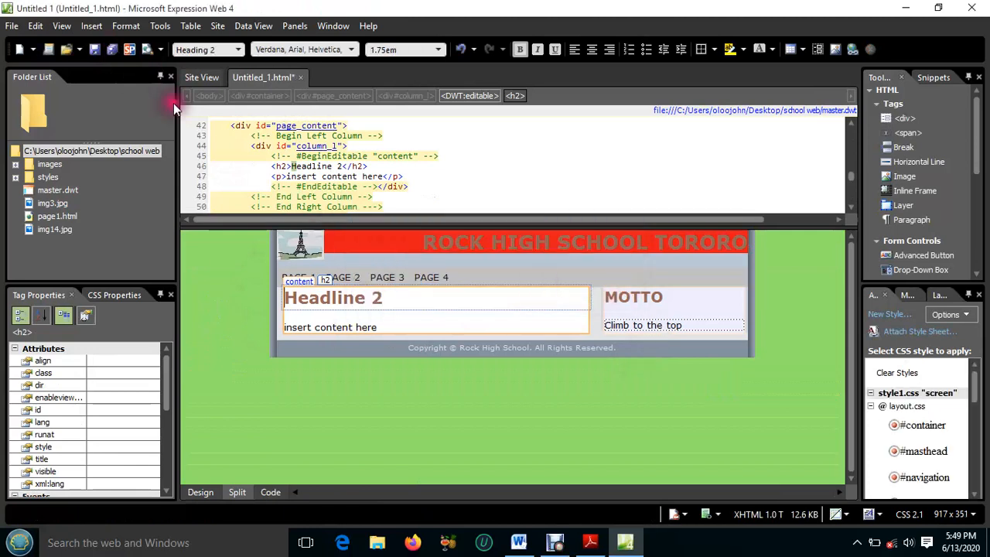
# Save the new page as page2.html in the school web folder with the page title "PAGE TWO"
pyautogui.click(113, 52)
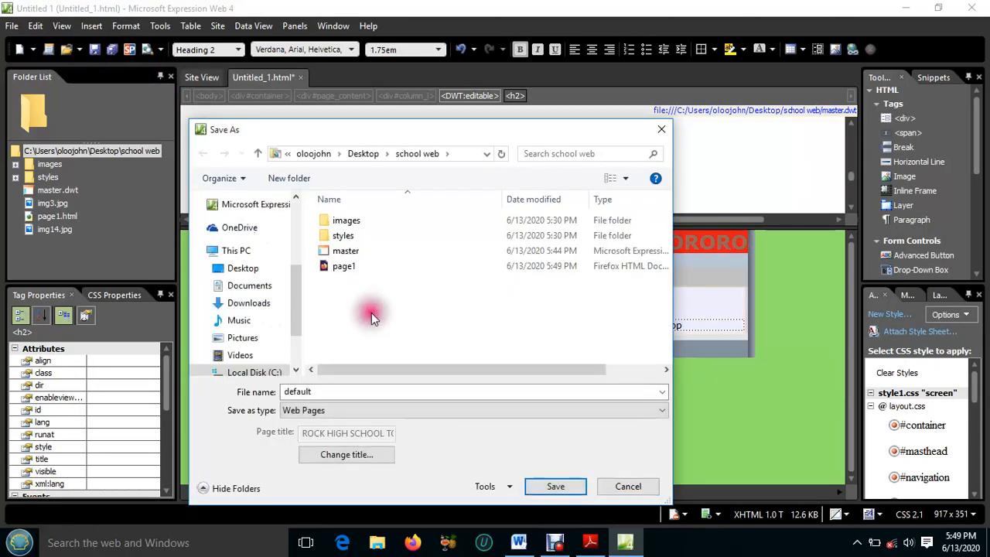
pyautogui.doubleClick(291, 391)
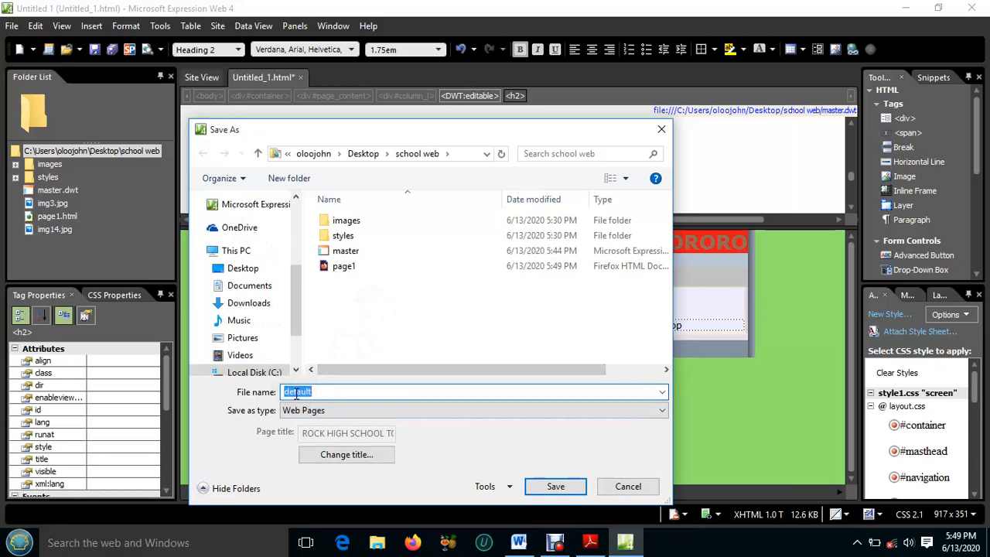
pyautogui.write('pa')
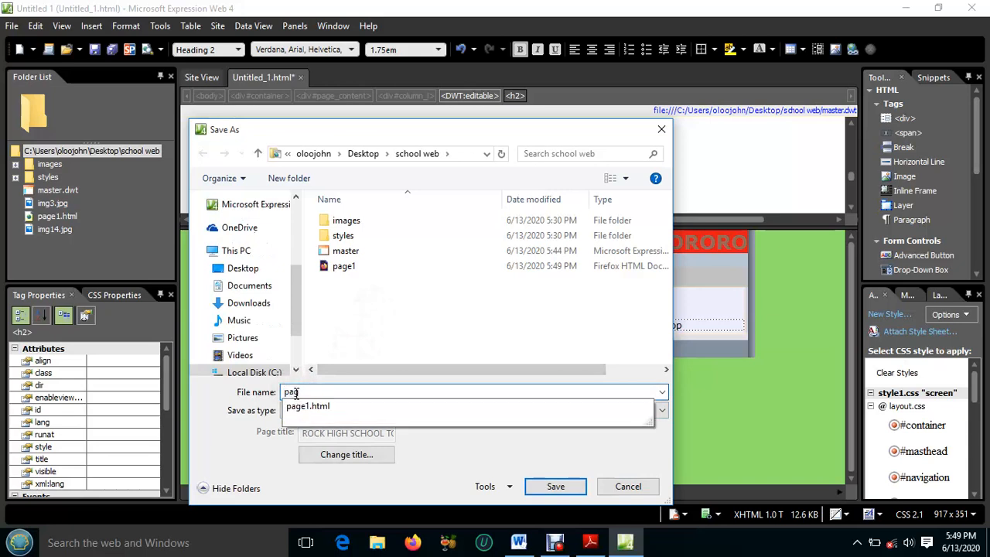
pyautogui.write('ge2.html')
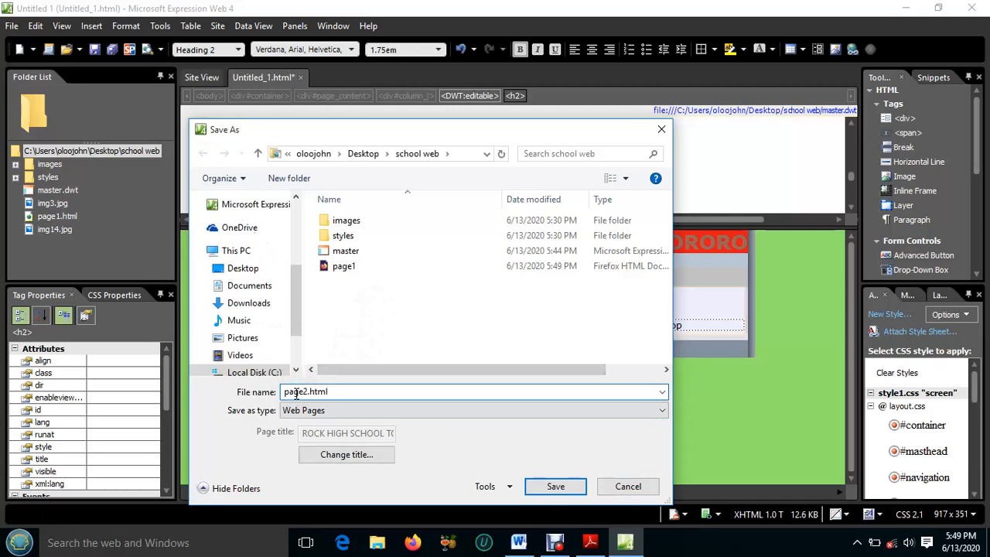
pyautogui.click(345, 456)
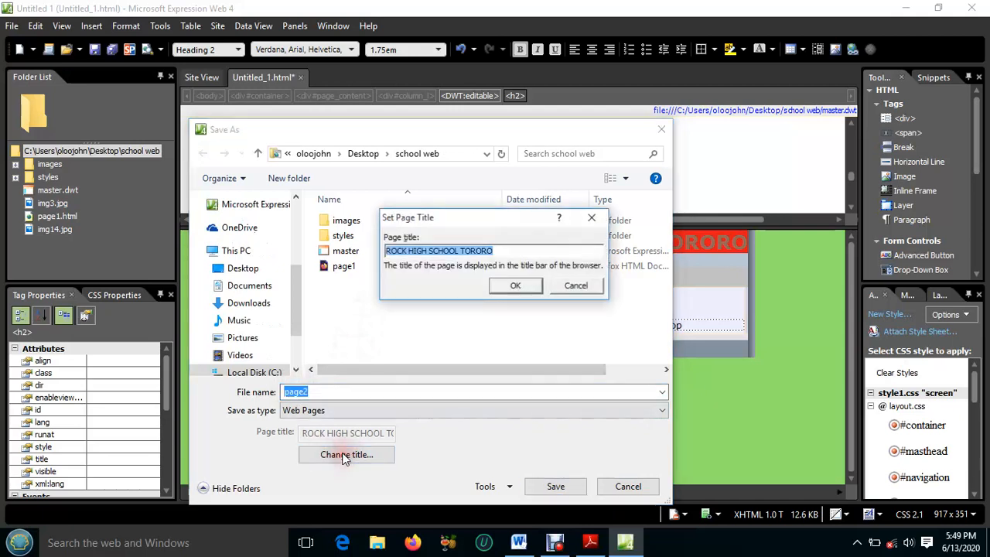
pyautogui.write('PAGE TWO')
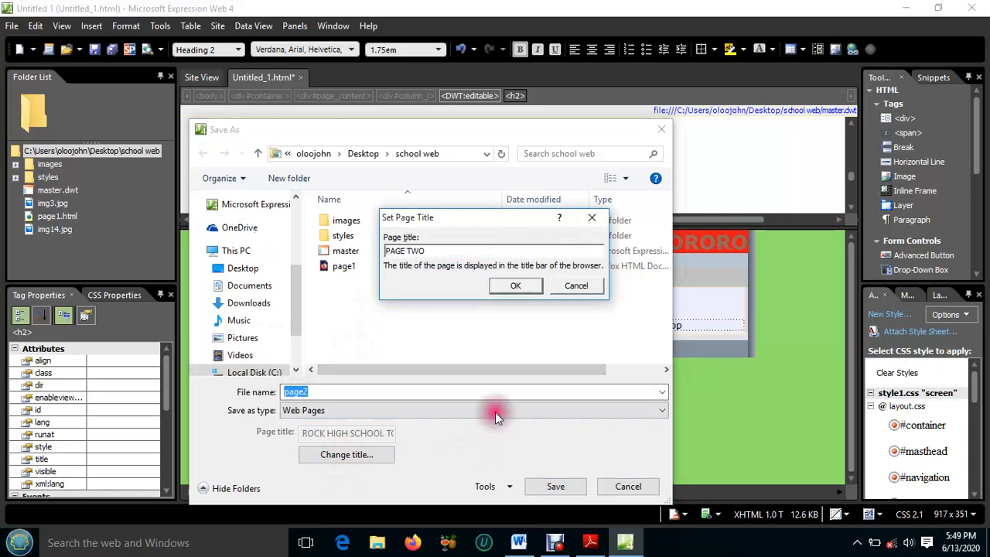
pyautogui.click(528, 285)
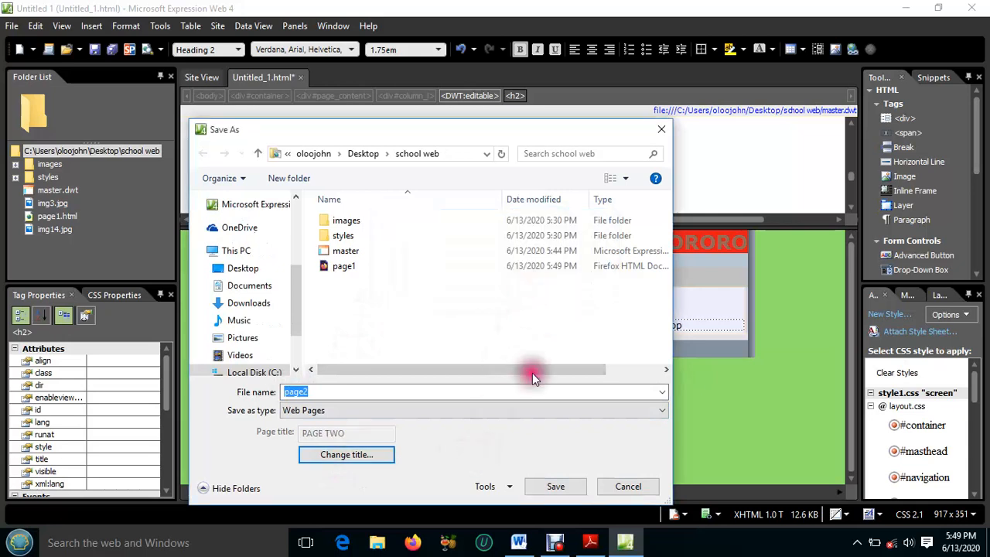
pyautogui.click(558, 486)
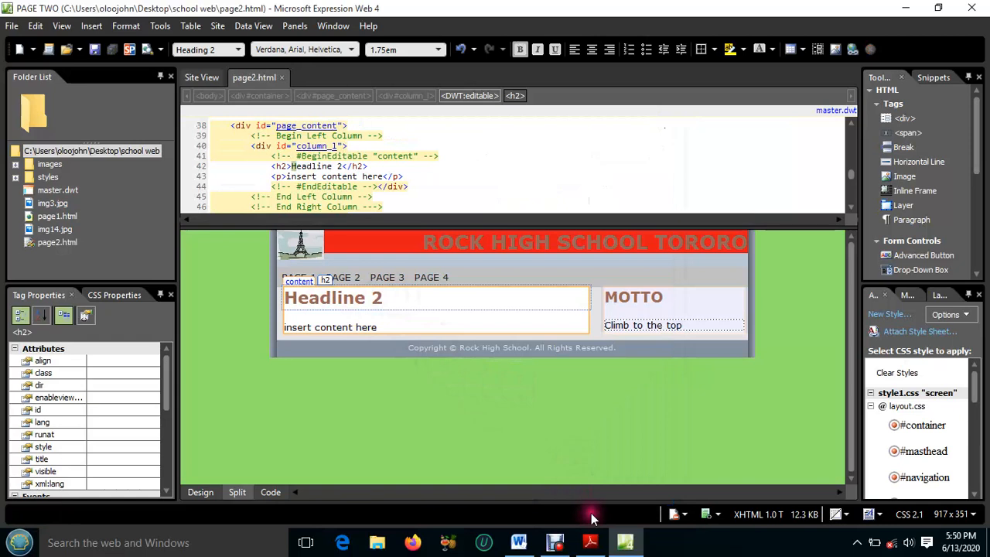
# Switch to the exam paper in Adobe Reader and check the Page II requirements
pyautogui.click(590, 544)
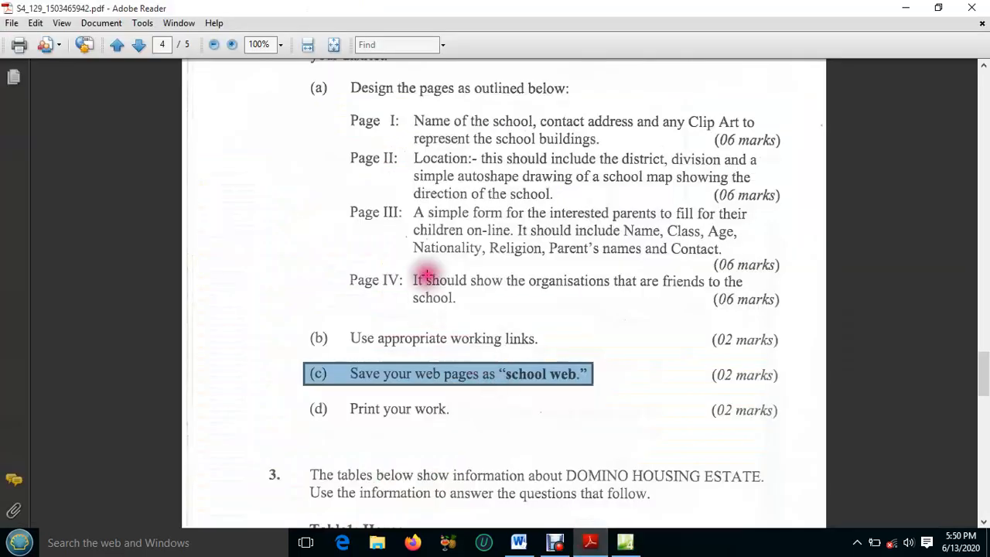
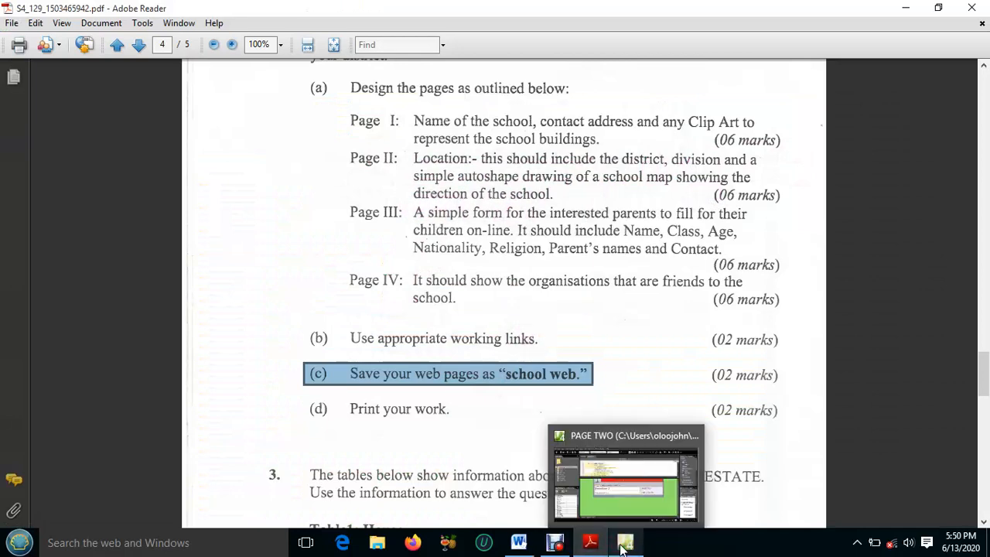
# Switch to Expression Web and replace the "Headline 2" heading on page2.html with "Location of School"
pyautogui.click(623, 548)
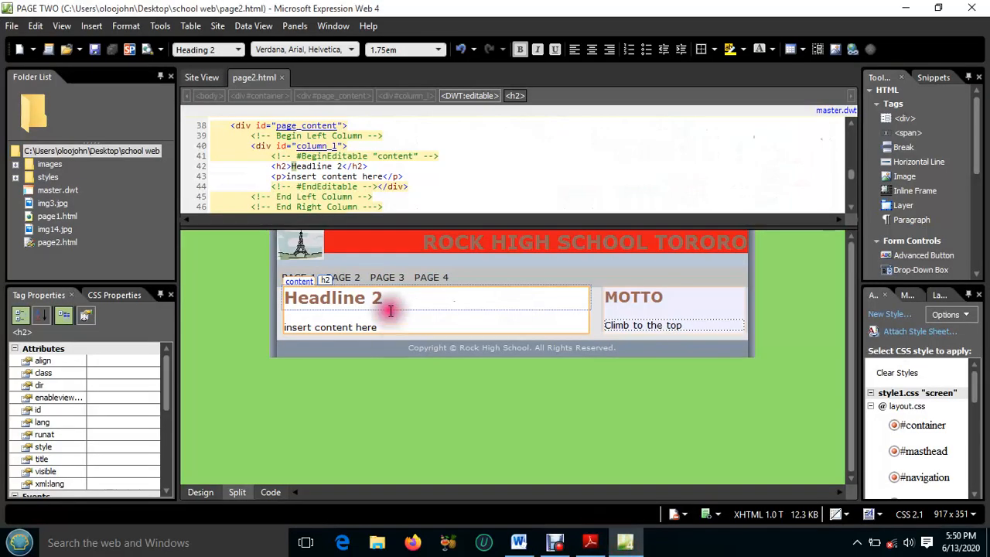
pyautogui.moveTo(385, 301); pyautogui.dragTo(288, 298)
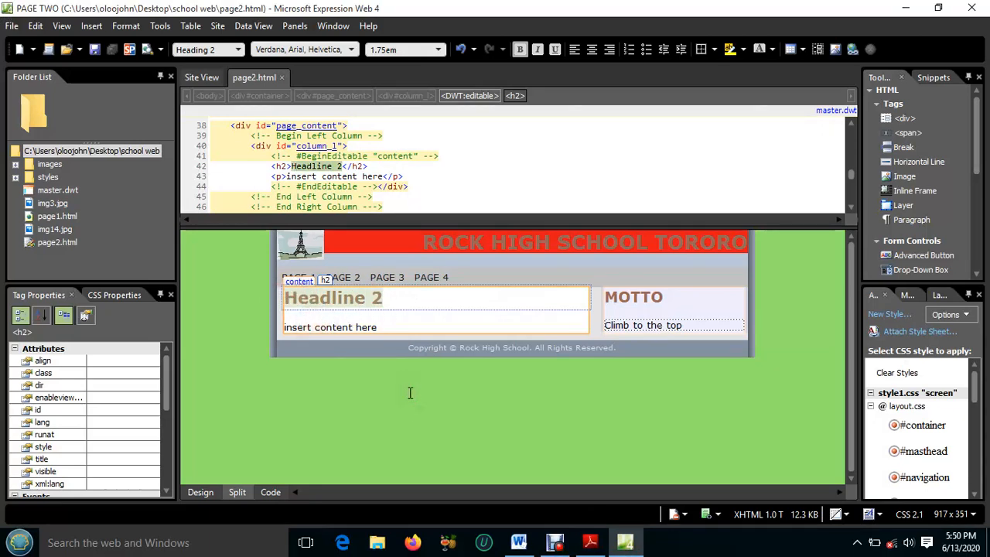
pyautogui.write('Lo')
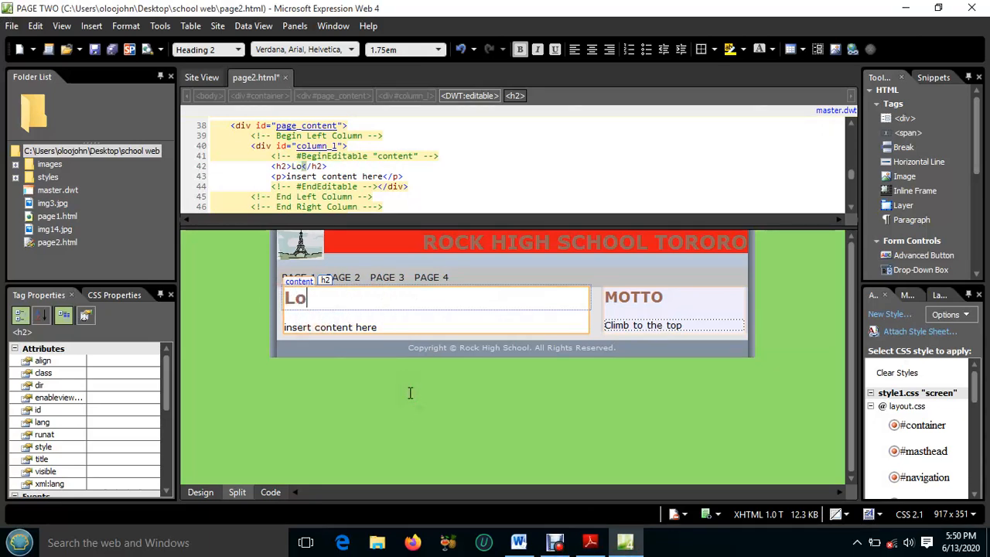
pyautogui.write('catio ')
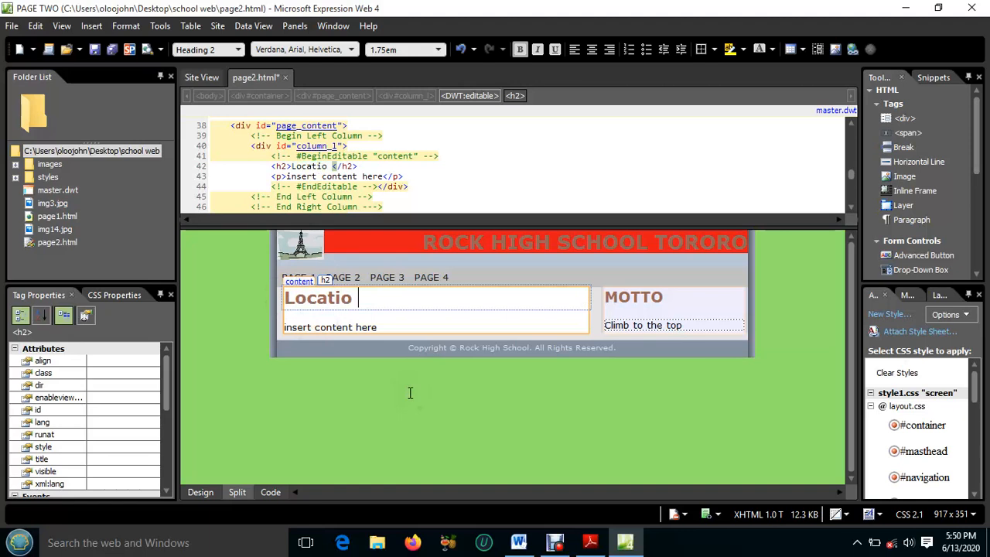
pyautogui.write('n o')
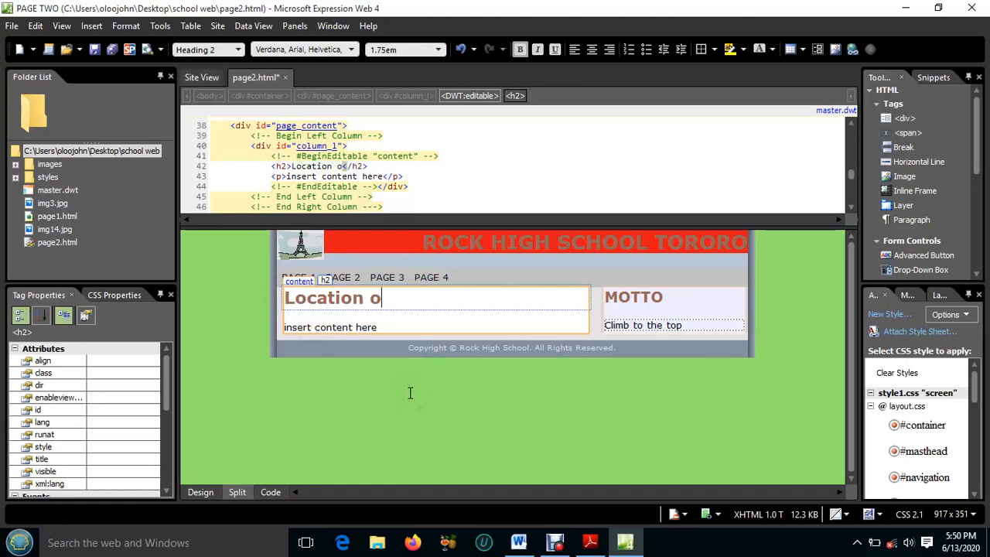
pyautogui.write('f Sch')
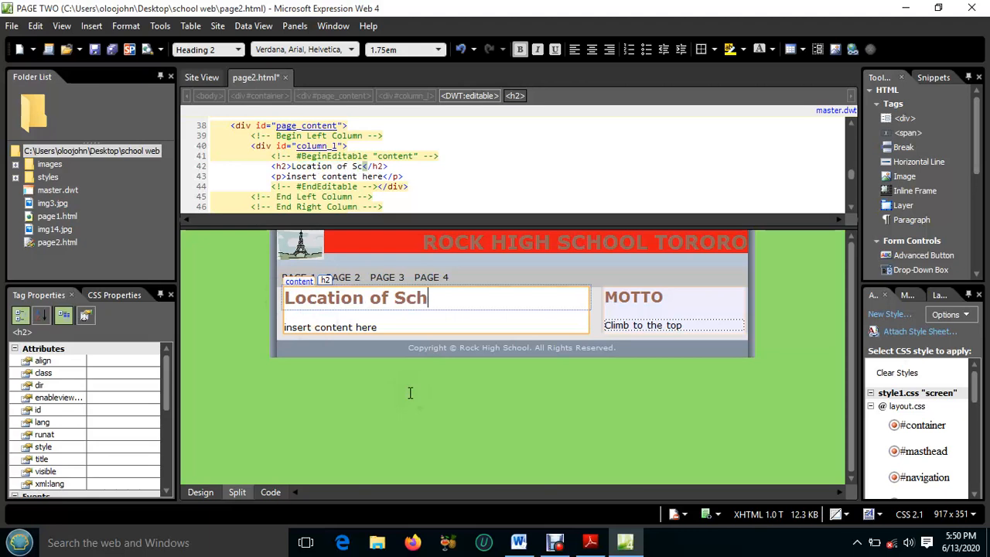
pyautogui.write('ool')
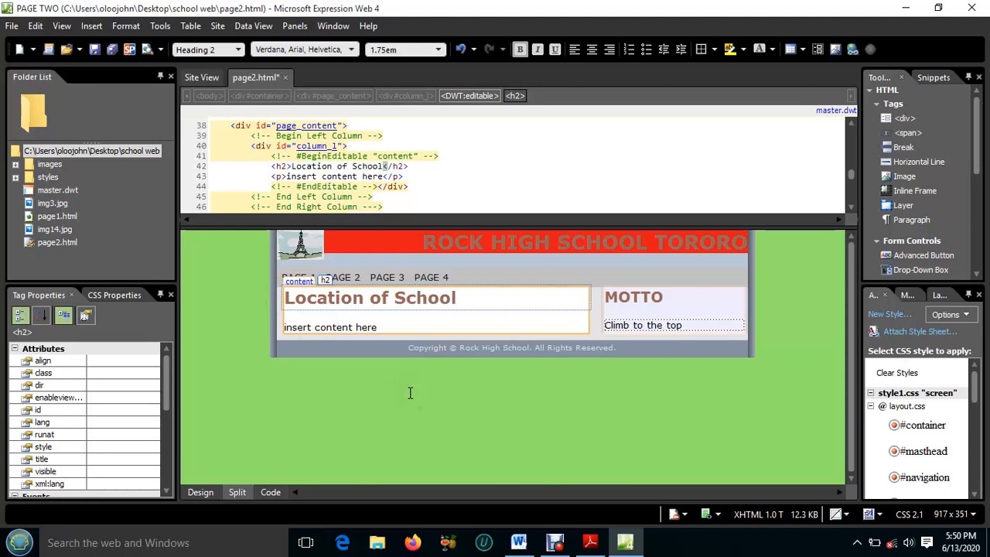
# Replace the placeholder paragraph under the heading with "District: Tororo district" and start a new paragraph
pyautogui.click(351, 327)
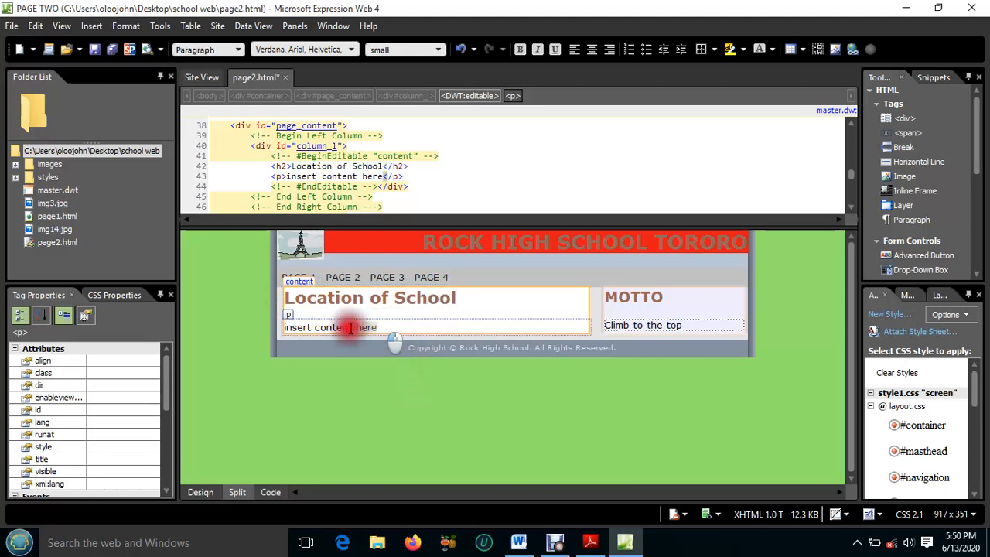
pyautogui.moveTo(350, 328); pyautogui.dragTo(300, 331)
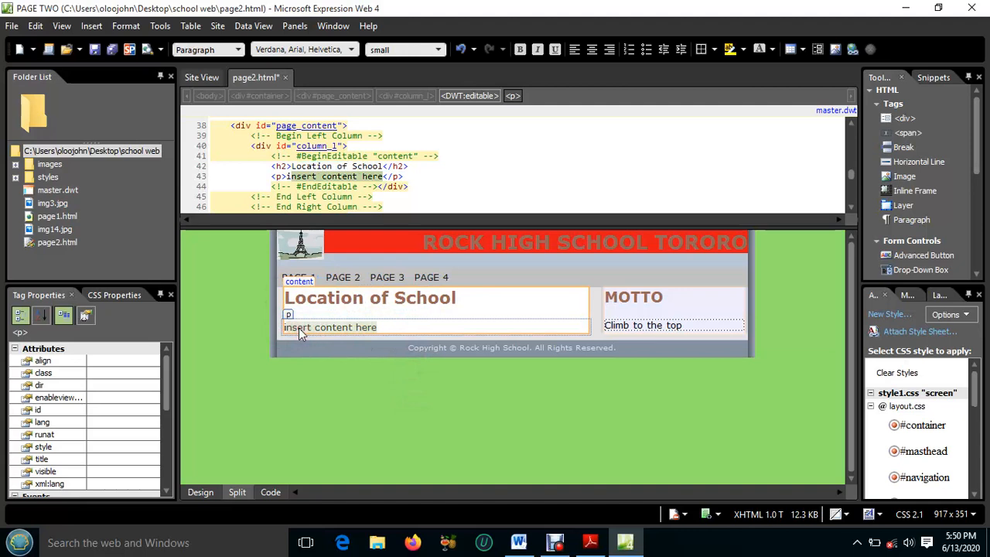
pyautogui.press('Delete')
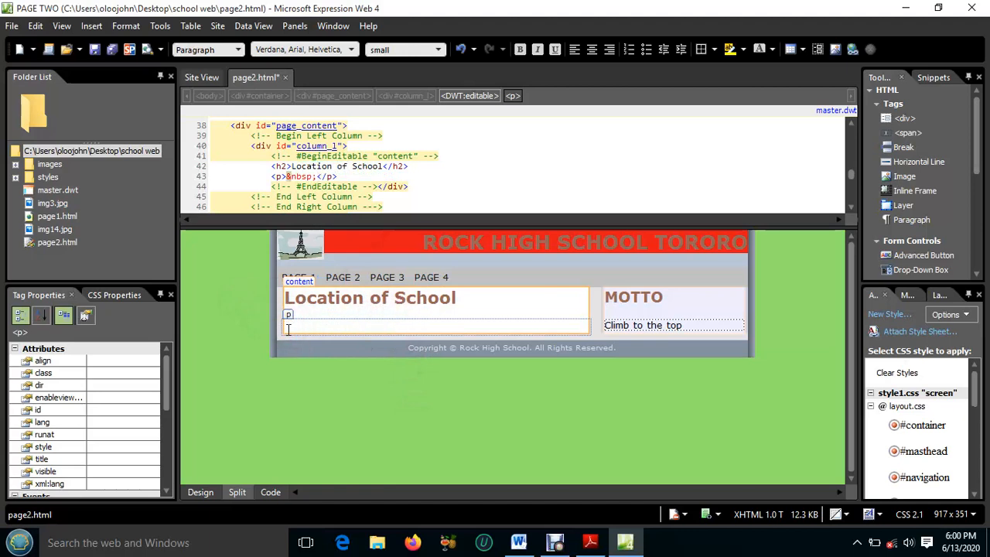
pyautogui.click(287, 329)
pyautogui.write('Di')
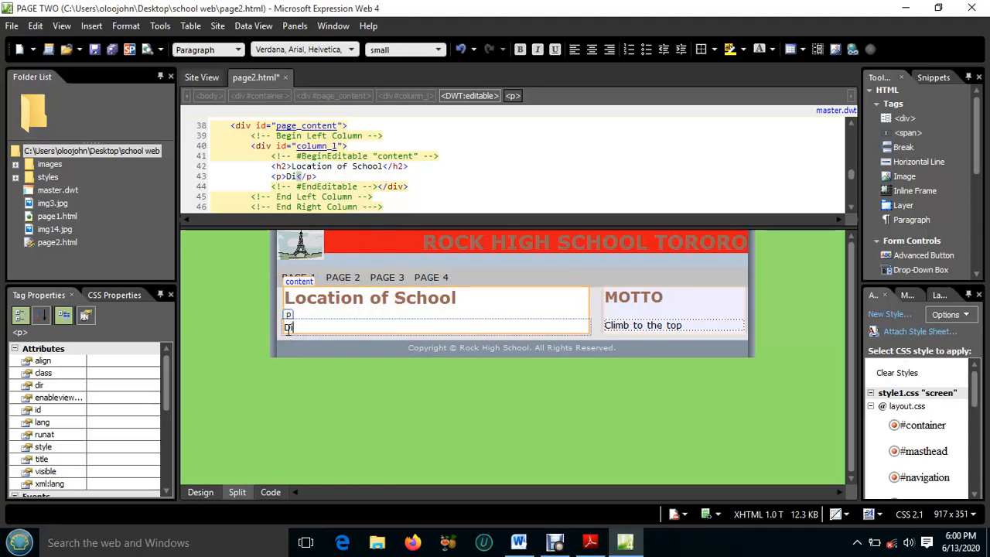
pyautogui.write('strict: T')
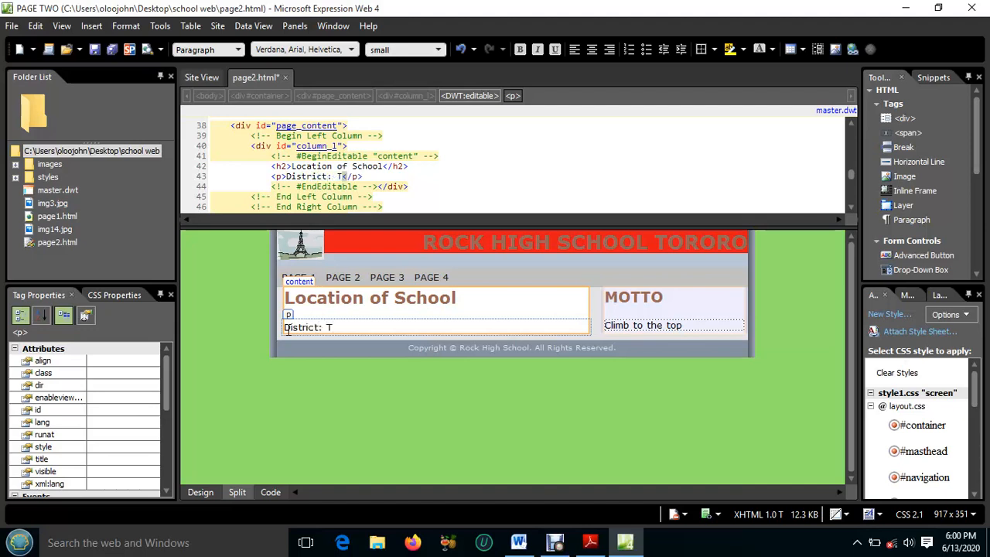
pyautogui.write('ororo distr')
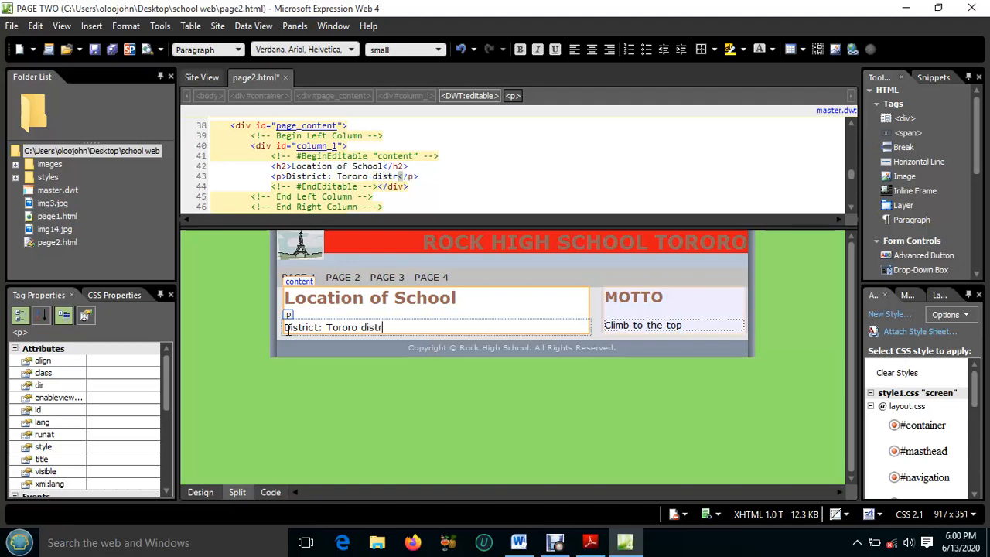
pyautogui.write('ict')
pyautogui.press('Return')
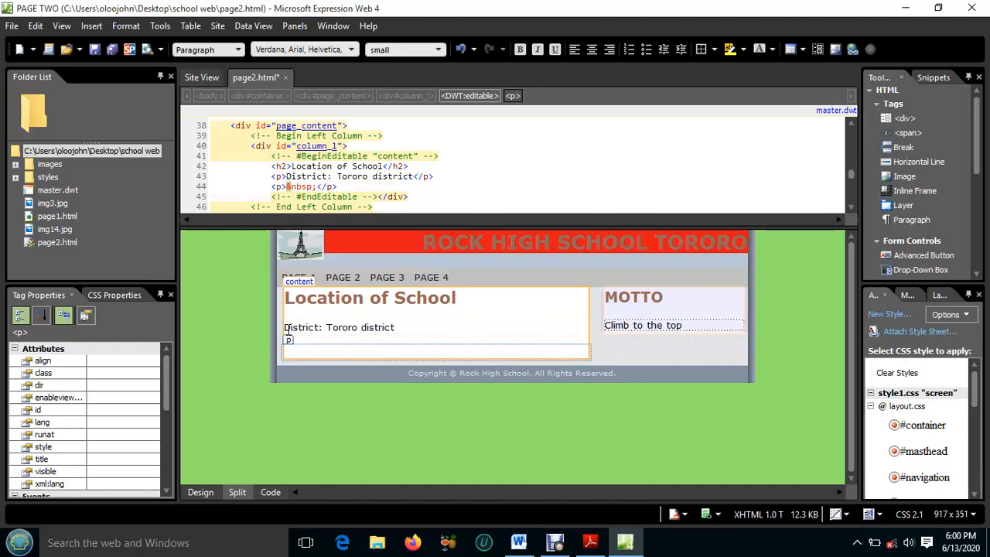
# Enter "Division: Eastern division" below the district line and add an empty paragraph after it
pyautogui.write('Division: E')
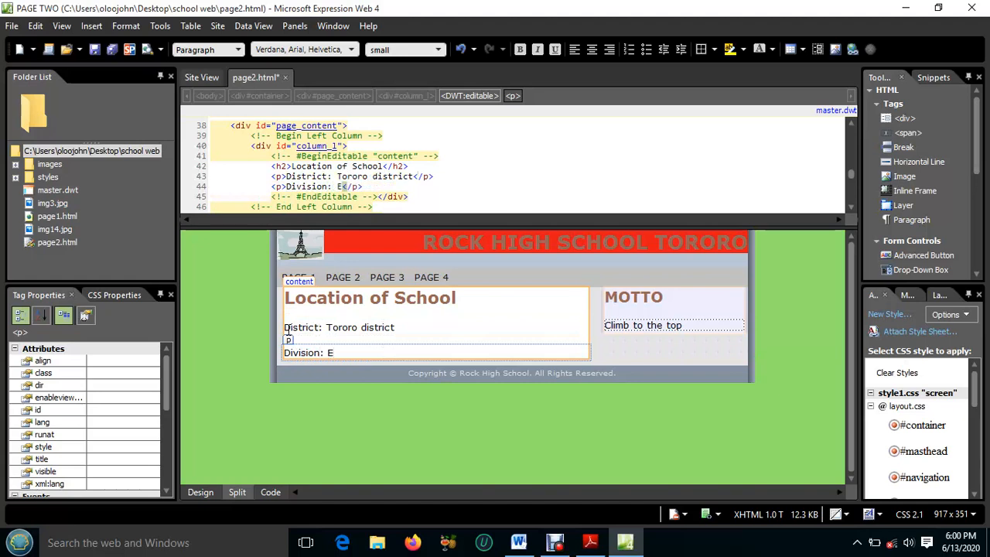
pyautogui.write('astern division')
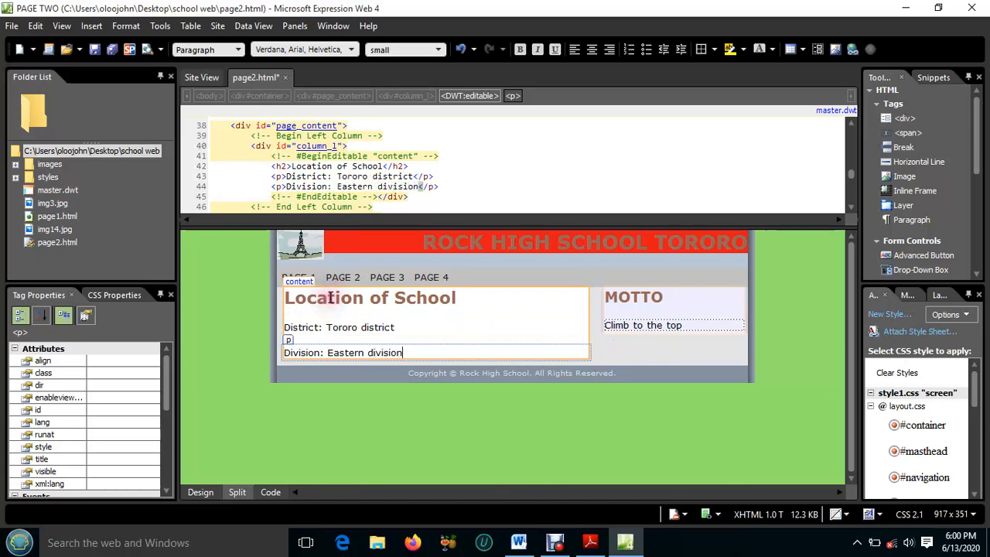
pyautogui.press('Return')
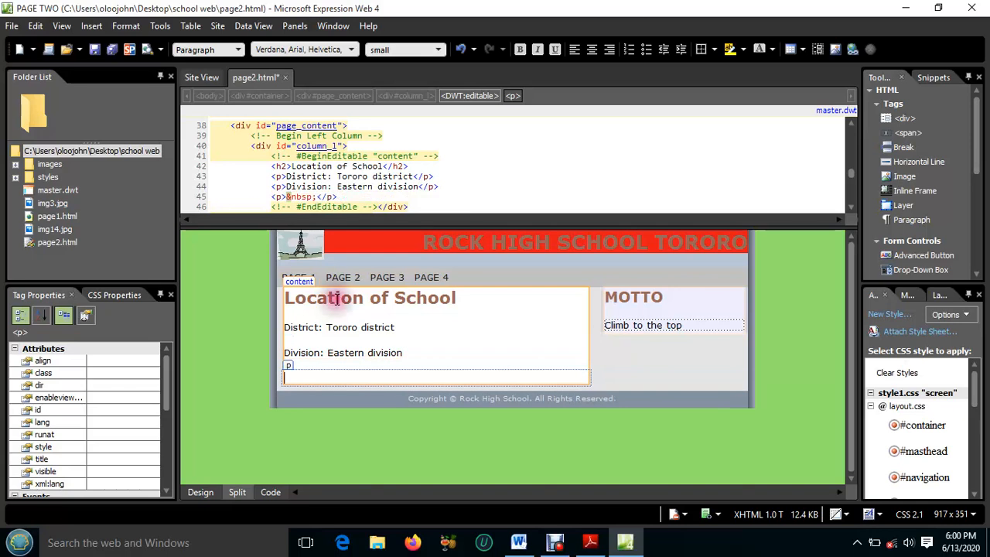
# Recheck the Page II requirements in Adobe Reader, and bring up the road map drawing in the Word document LOCATION
pyautogui.click(591, 546)
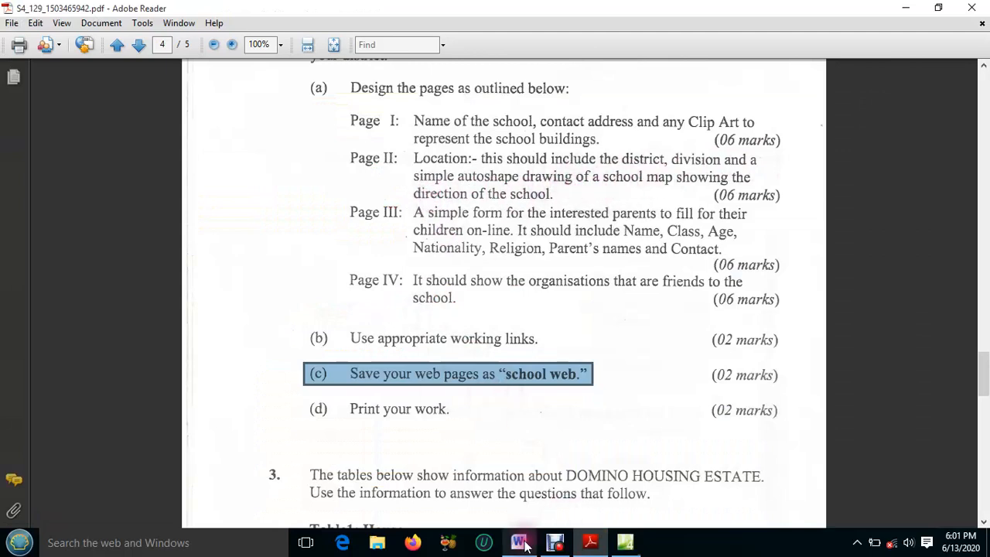
pyautogui.click(509, 515)
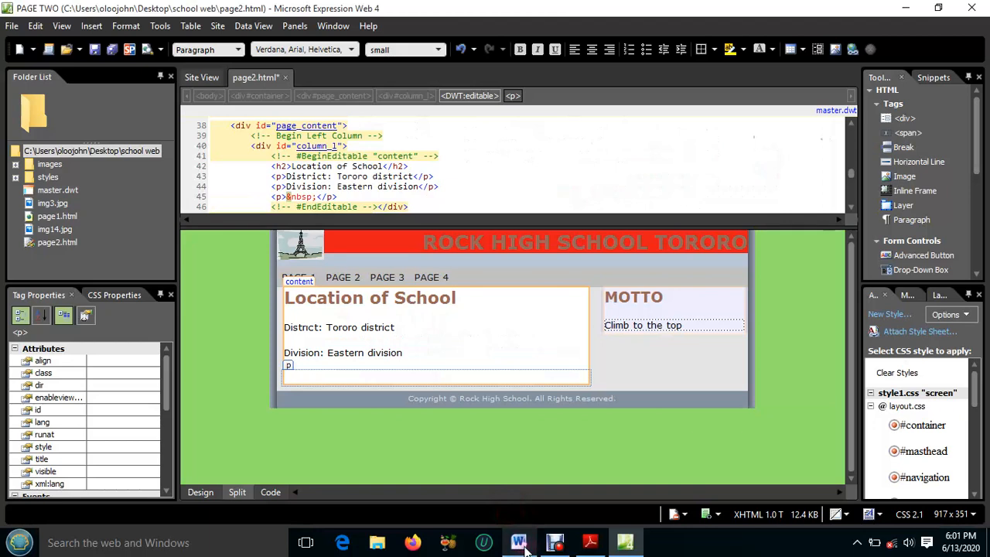
pyautogui.click(518, 542)
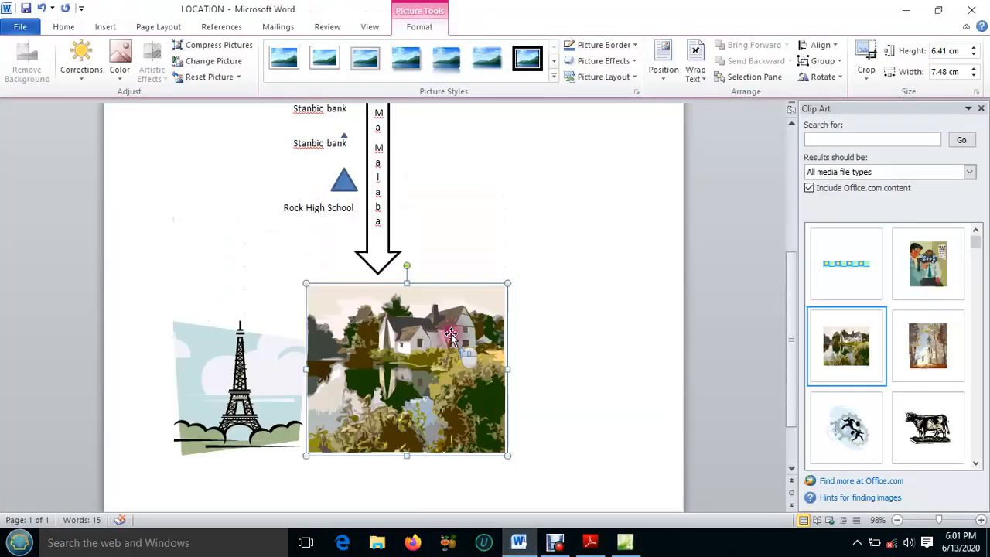
pyautogui.scroll(8, 451, 333)
pyautogui.scroll(-1, 450, 333)
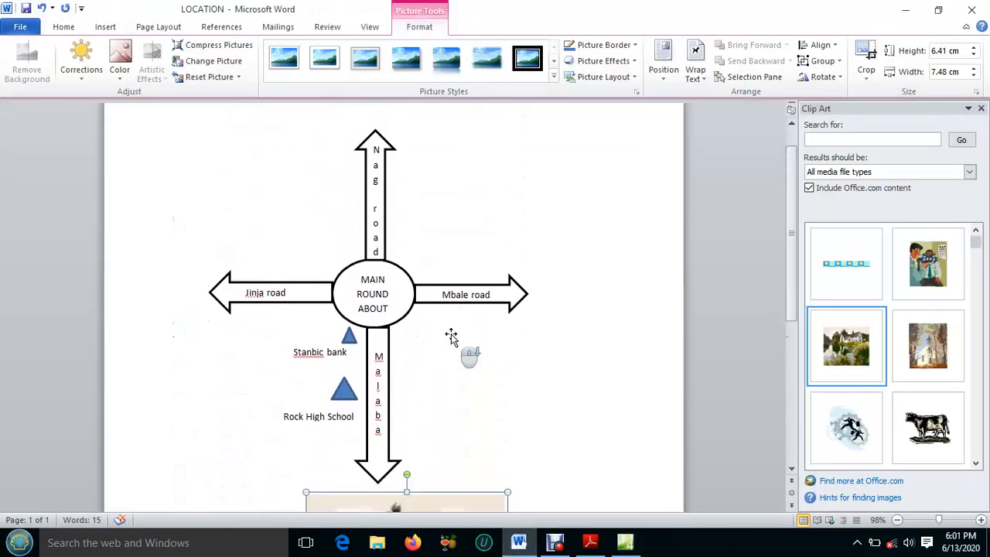
pyautogui.scroll(-2, 452, 333)
pyautogui.scroll(1, 452, 333)
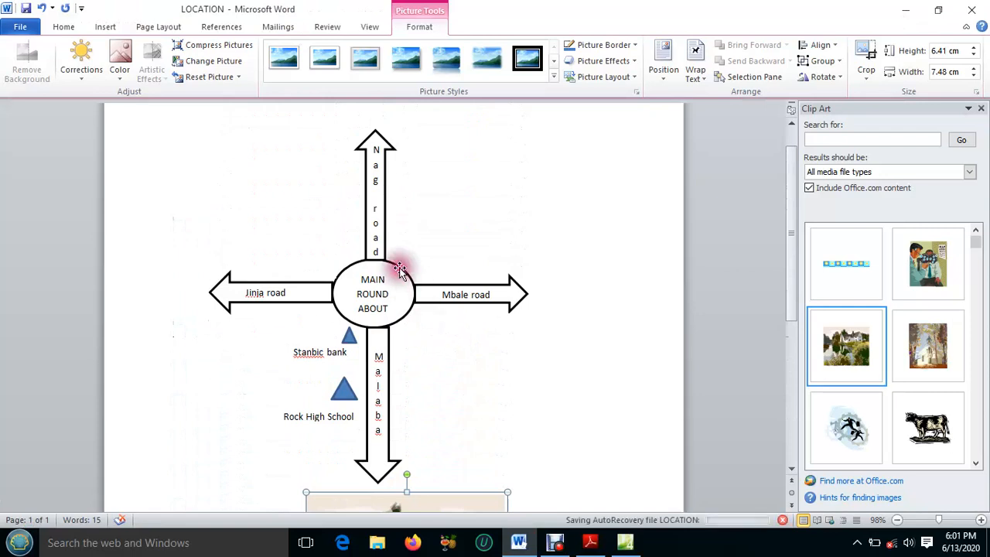
# Examine the shapes that make up the road map: the roundabout ellipse, the road arrows and the location triangles
pyautogui.click(400, 268)
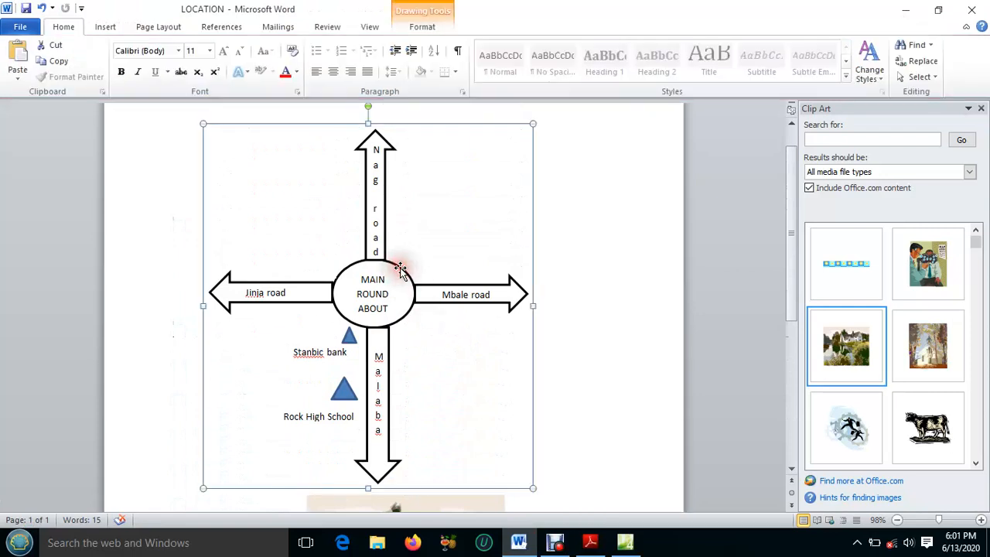
pyautogui.click(399, 268)
pyautogui.click(373, 261)
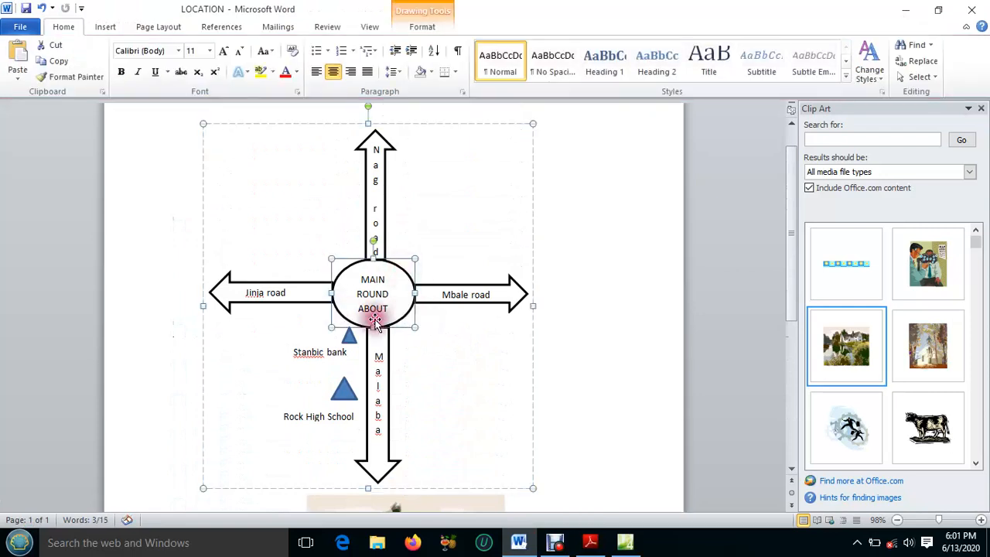
pyautogui.click(384, 224)
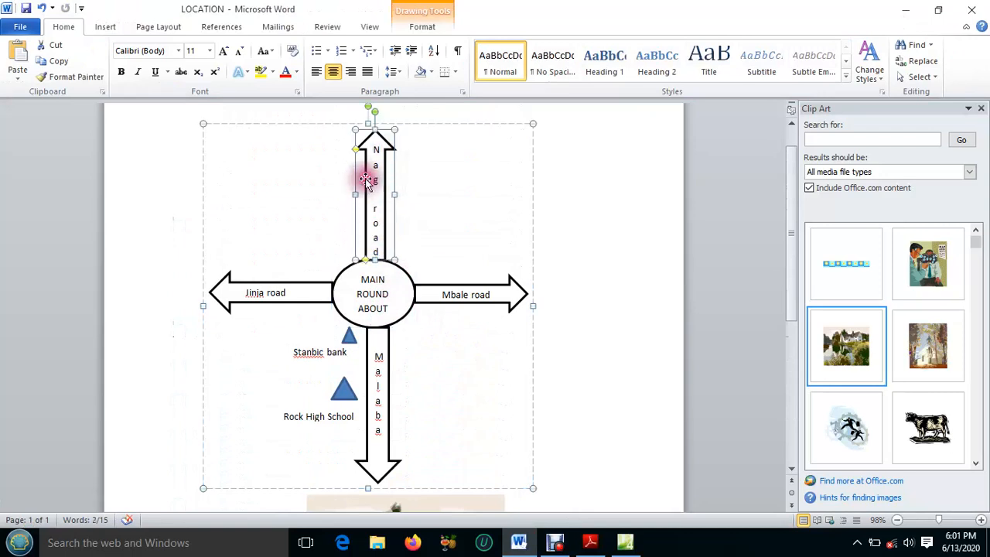
pyautogui.click(449, 288)
pyautogui.click(306, 282)
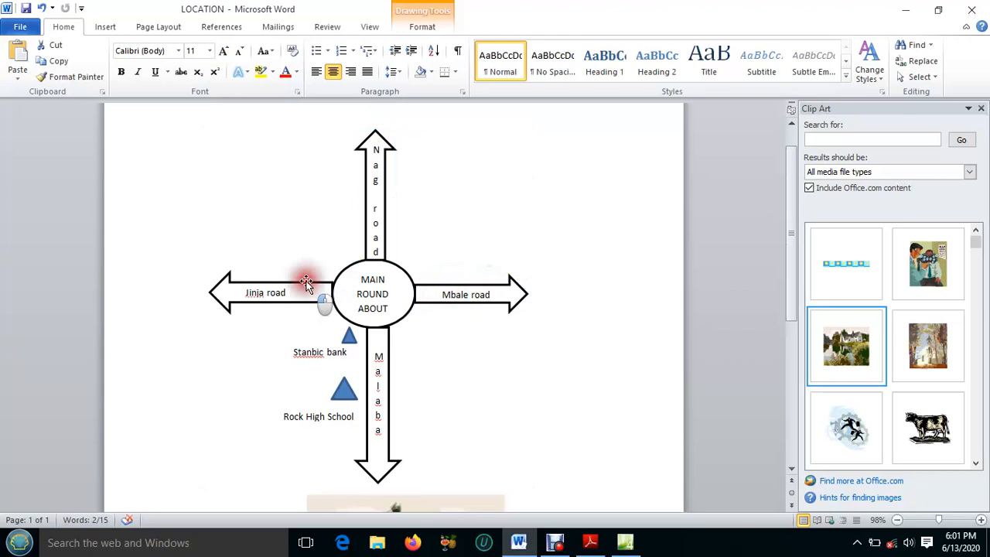
pyautogui.click(389, 338)
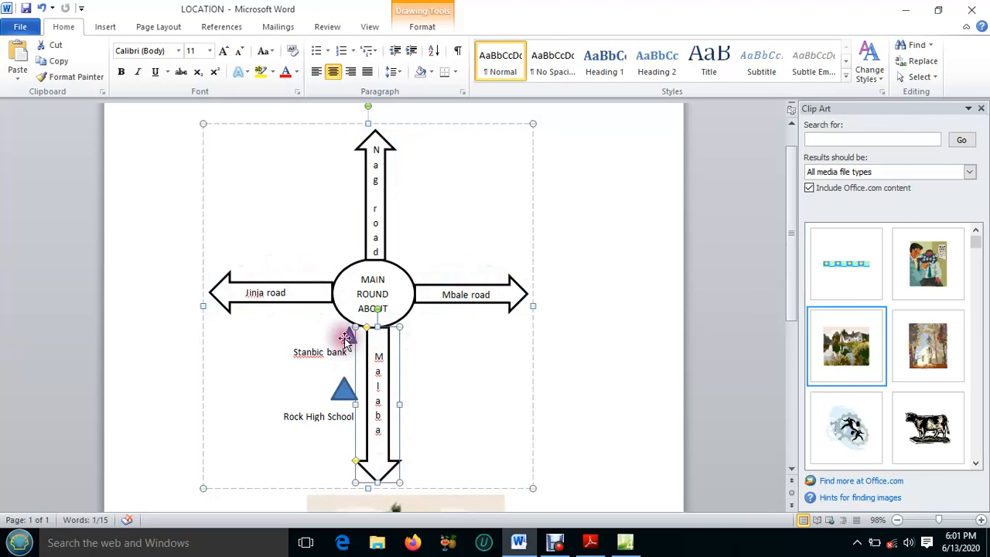
pyautogui.click(346, 338)
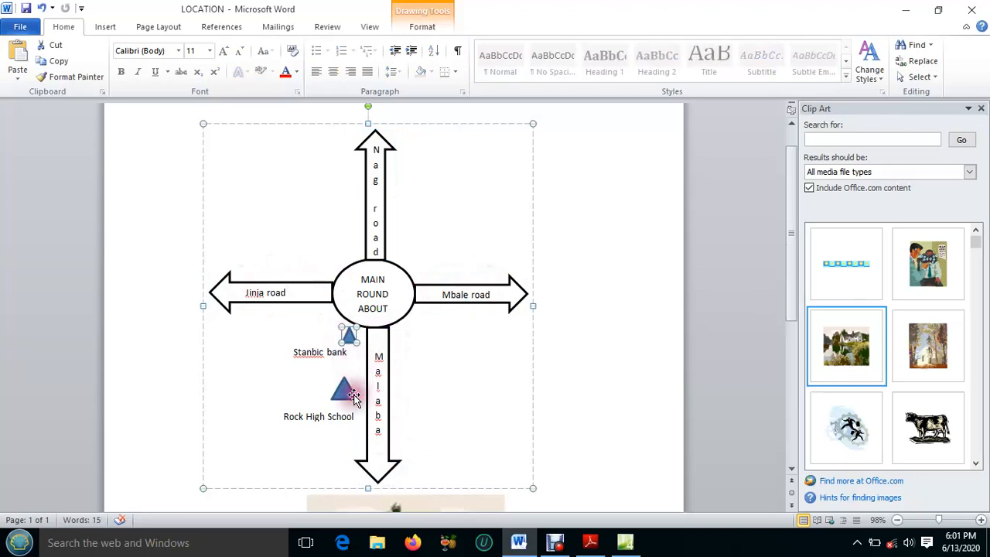
pyautogui.click(334, 380)
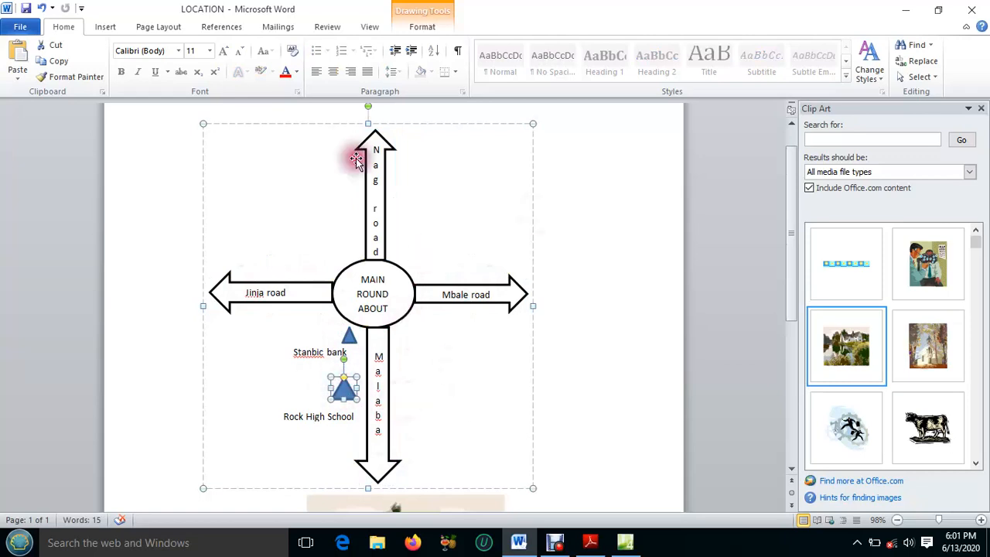
pyautogui.click(308, 286)
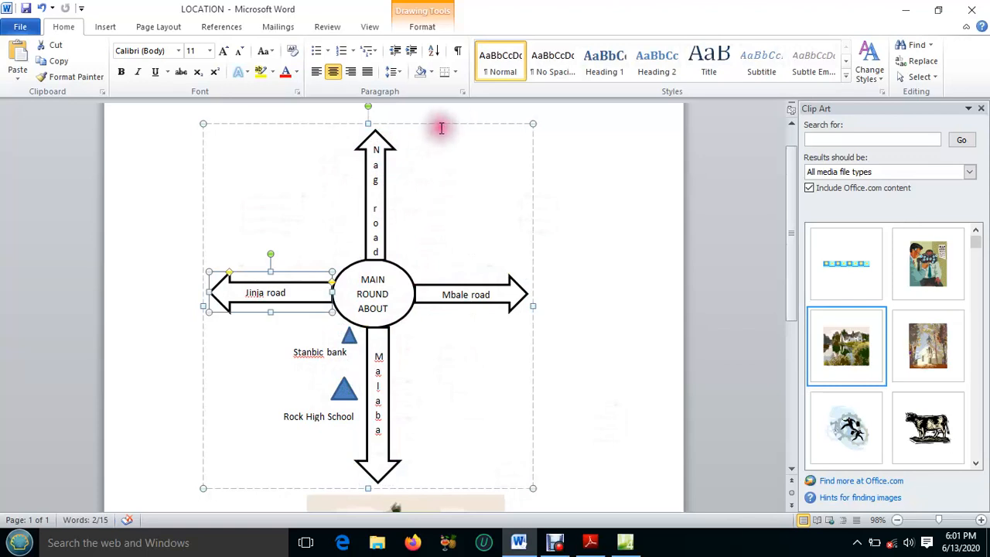
# Shift the whole grouped road map slightly, copy it, and switch back to page2.html in Expression Web
pyautogui.click(447, 127)
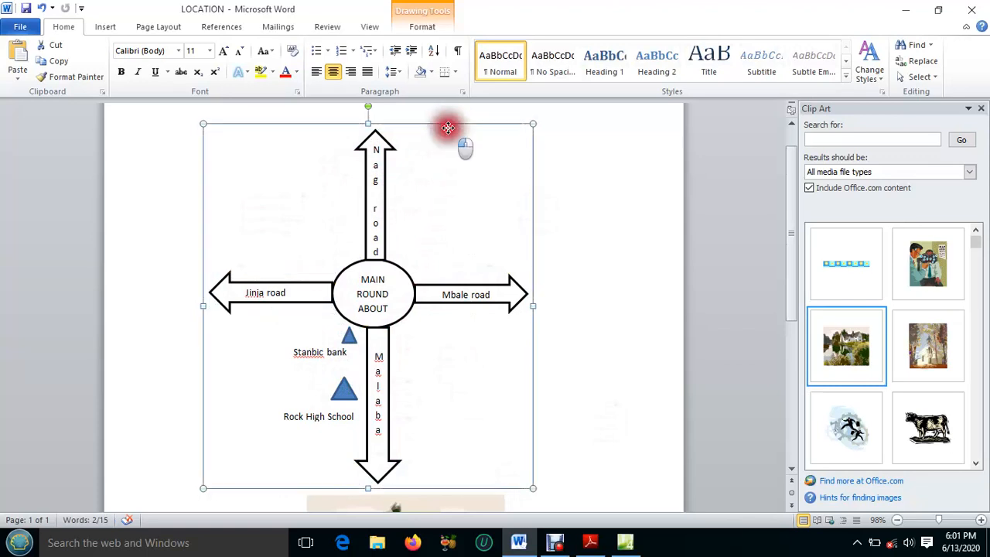
pyautogui.moveTo(448, 127)
pyautogui.mouseDown()
pyautogui.moveTo(473, 138)
pyautogui.moveTo(459, 126)
pyautogui.mouseUp()
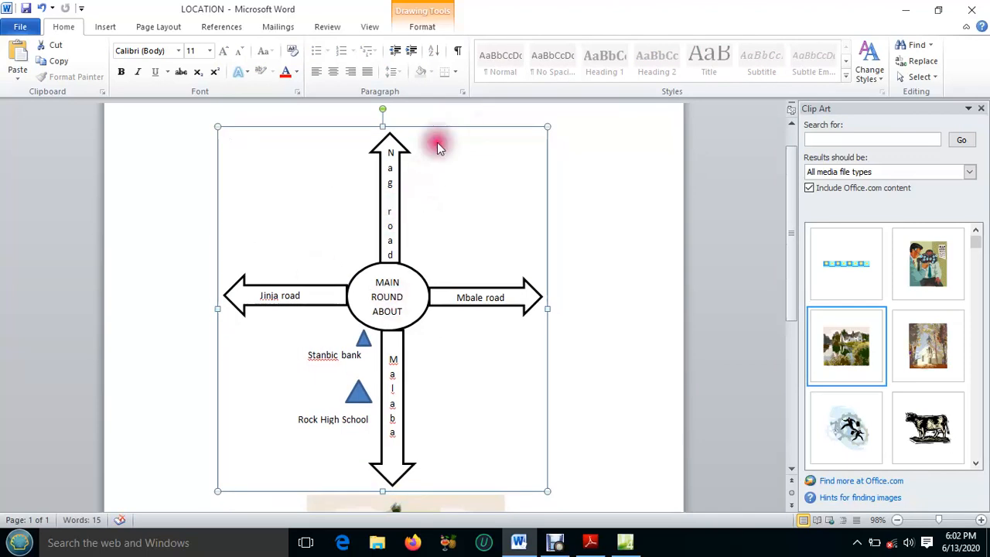
pyautogui.rightClick(453, 129)
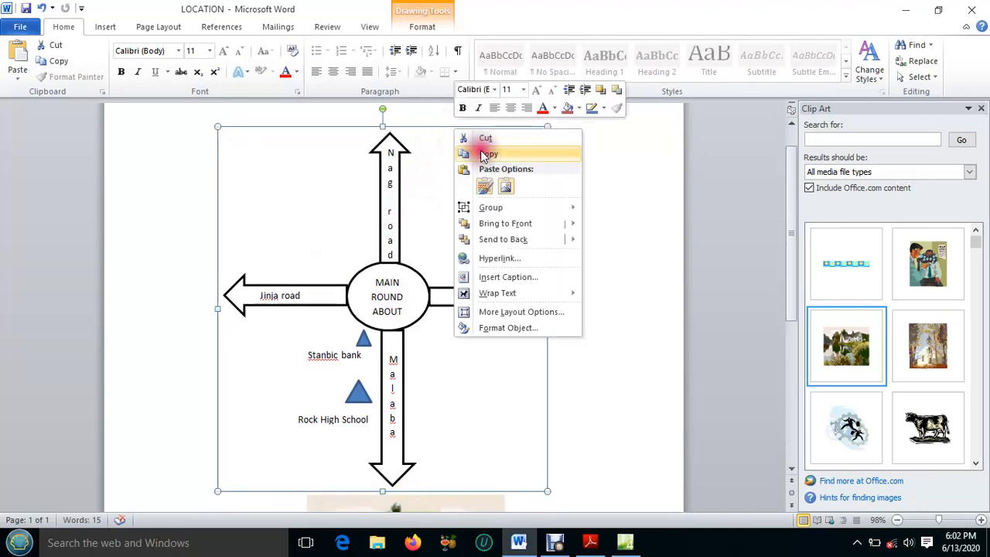
pyautogui.click(481, 155)
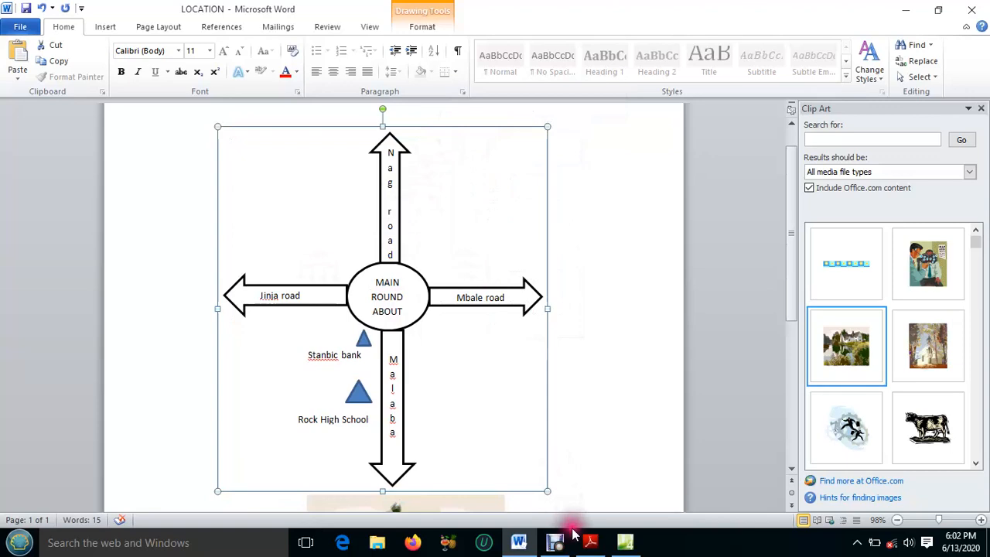
pyautogui.click(625, 542)
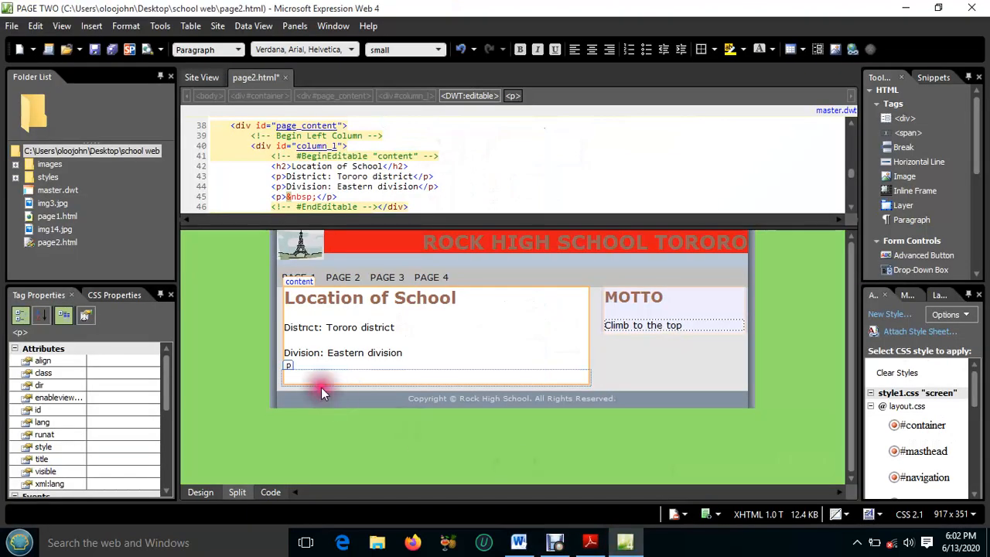
# Paste the copied road map into the empty paragraph below the division line of page2.html
pyautogui.rightClick(289, 370)
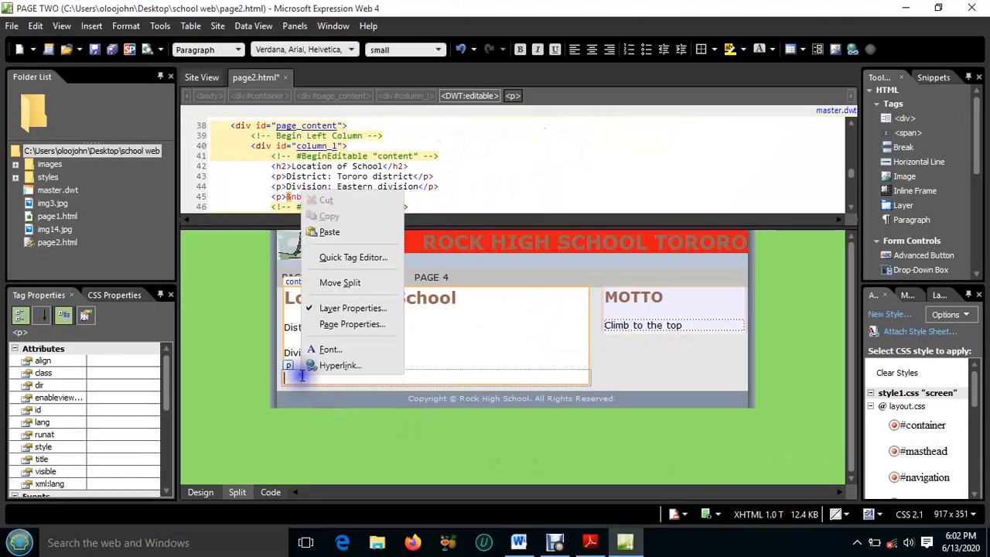
pyautogui.click(313, 308)
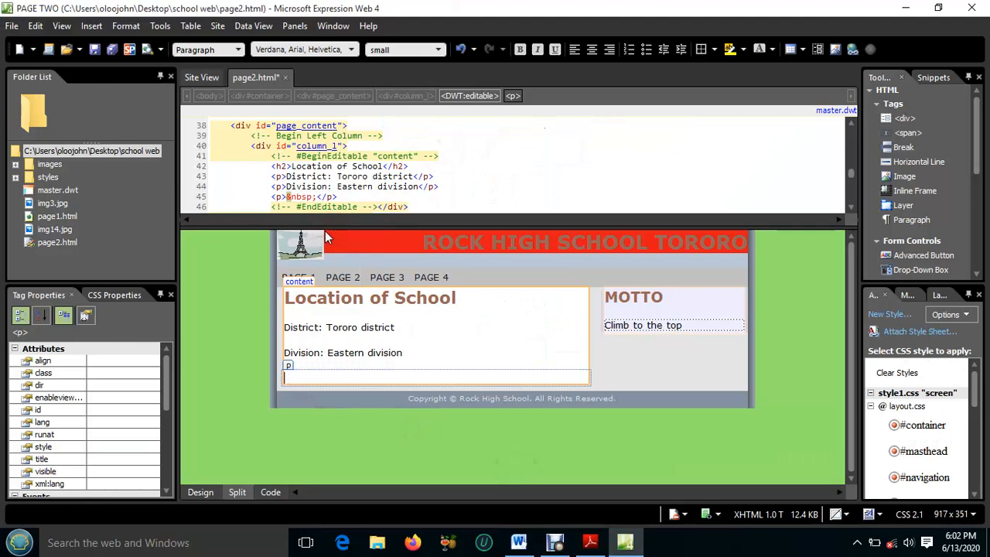
pyautogui.hotkey('ctrl', 'v')
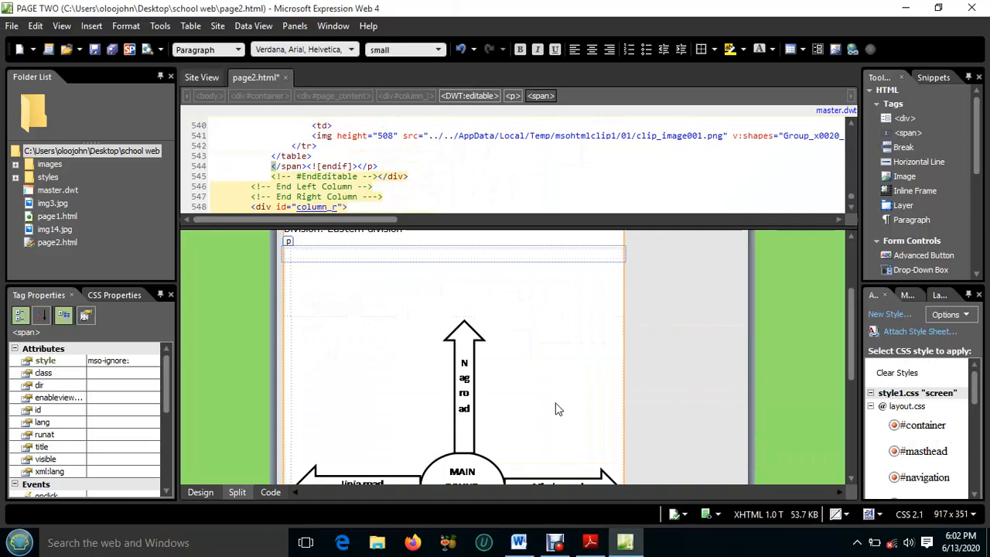
pyautogui.scroll(-6, 555, 408)
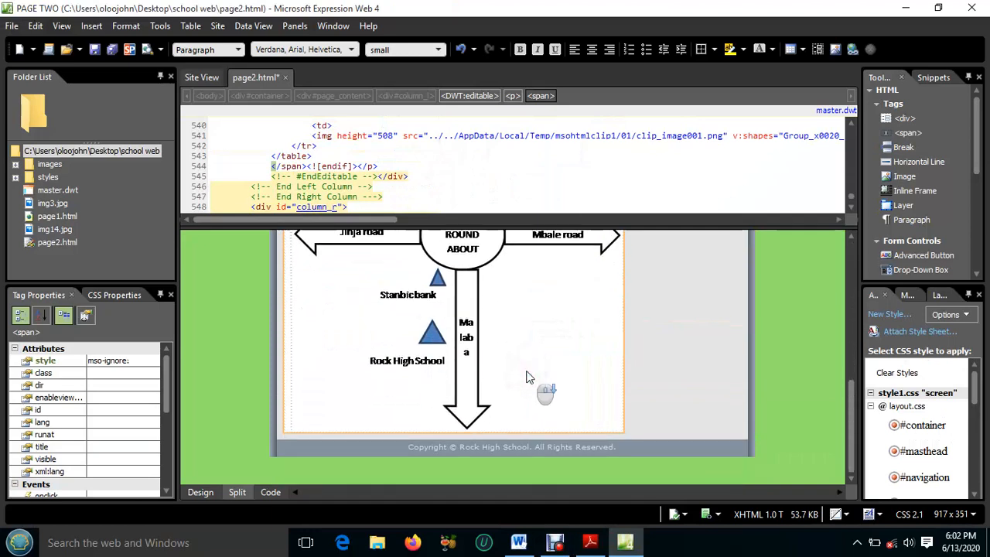
pyautogui.scroll(2, 492, 315)
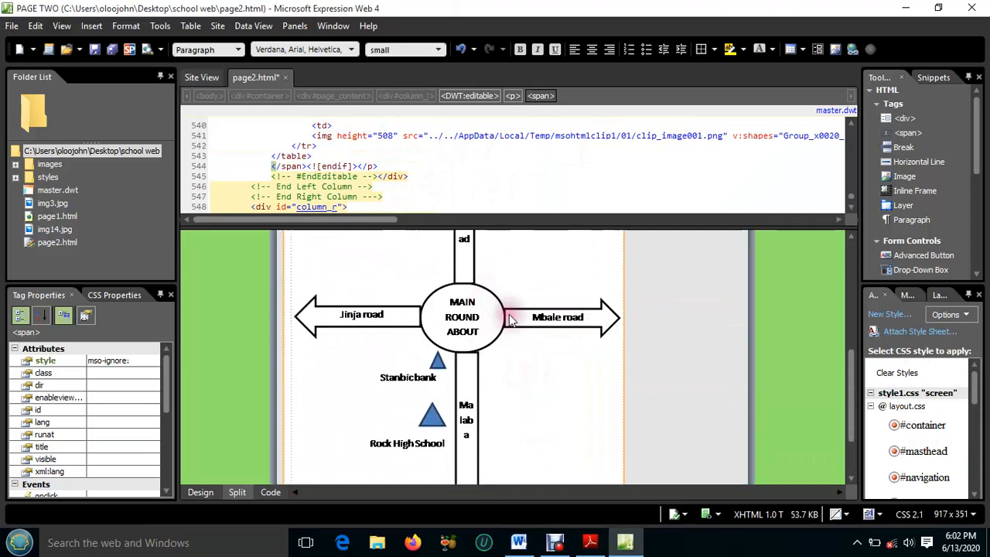
# Shrink the pasted map image proportionally to 395 by 426 pixels so it fits the content column
pyautogui.click(497, 319)
pyautogui.scroll(-2, 532, 325)
pyautogui.moveTo(622, 428)
pyautogui.mouseDown()
pyautogui.moveTo(633, 448)
pyautogui.moveTo(578, 378)
pyautogui.mouseUp()
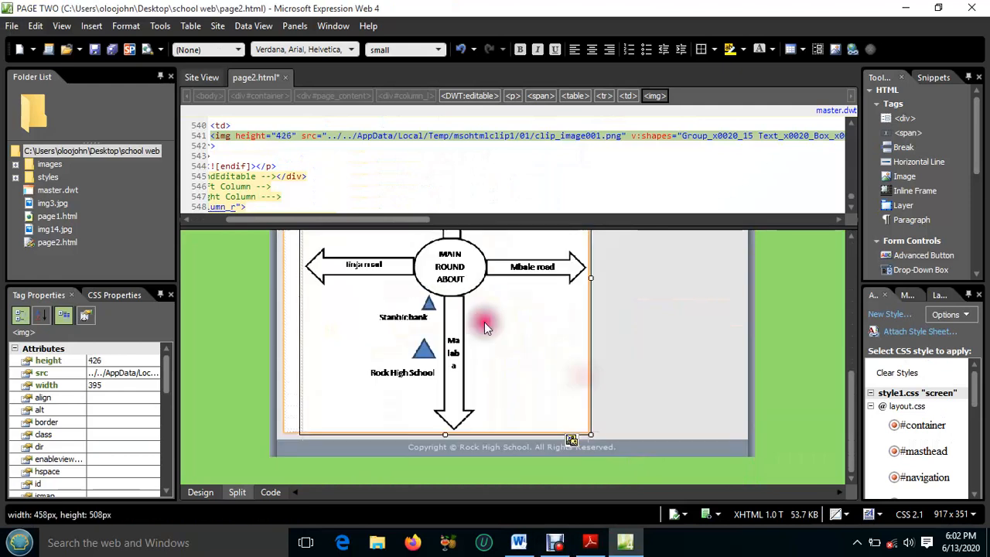
pyautogui.scroll(4, 484, 322)
pyautogui.scroll(1, 484, 321)
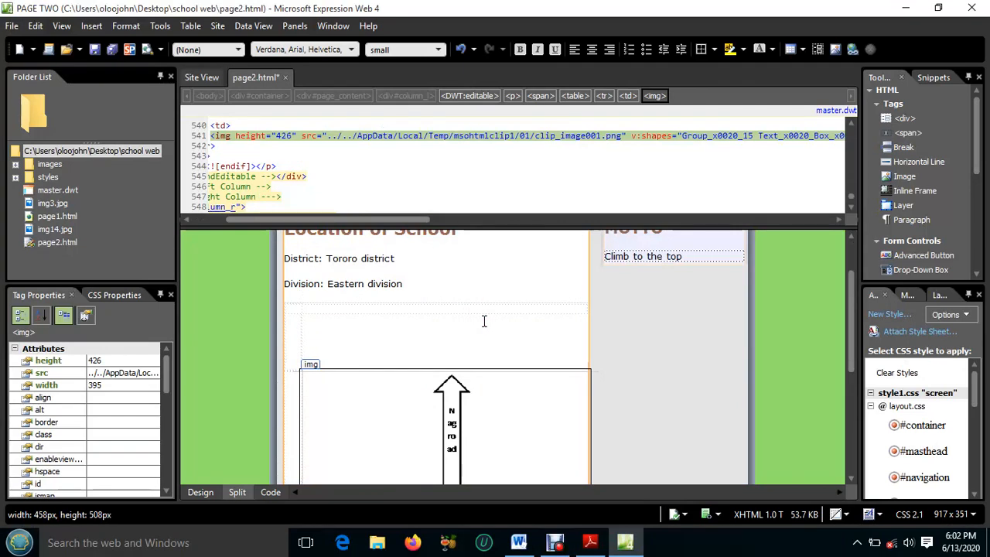
pyautogui.scroll(-2, 484, 322)
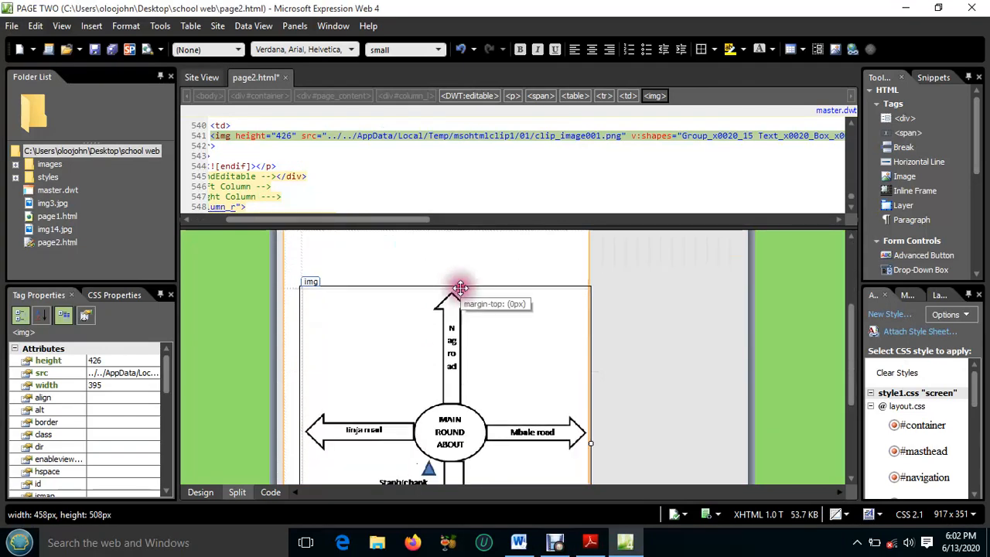
pyautogui.scroll(2, 397, 287)
pyautogui.scroll(-1, 399, 283)
# Adjust the border of the empty first column in the table around the map, giving its cells a 165px width style
pyautogui.click(344, 282)
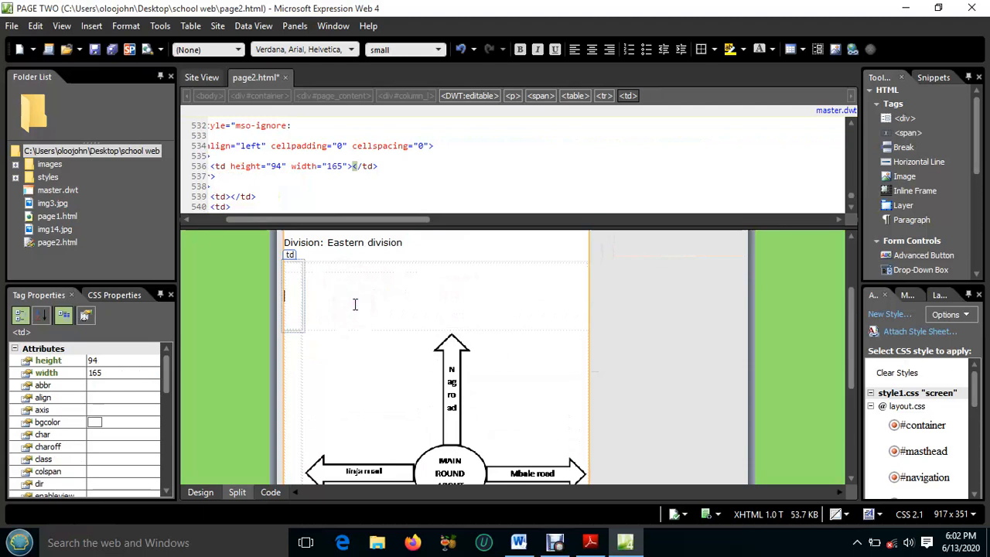
pyautogui.click(302, 289)
pyautogui.moveTo(302, 288); pyautogui.dragTo(307, 279)
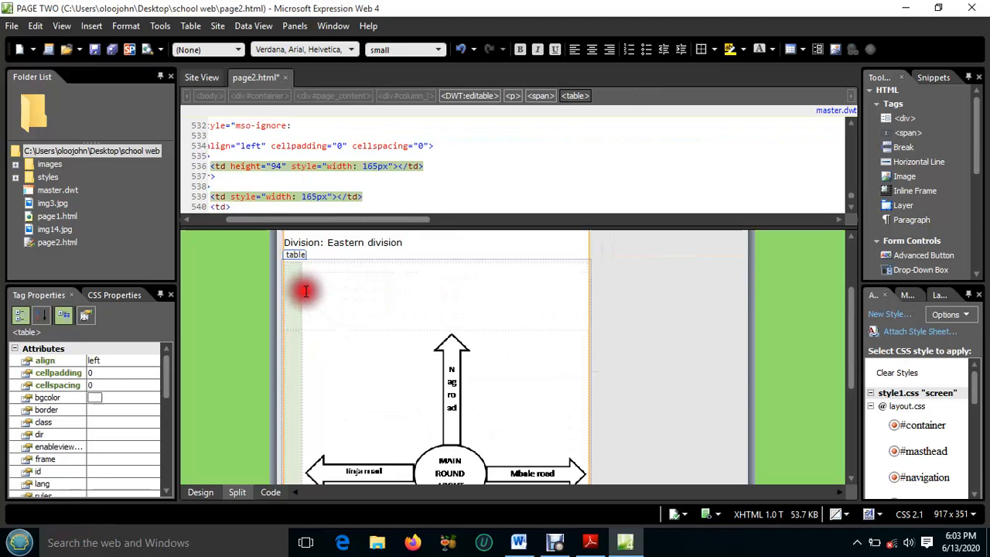
# Check the resized map on page2.html, from the upper road arrow down to the Stanbic bank and Rock High School markers
pyautogui.scroll(-5, 353, 289)
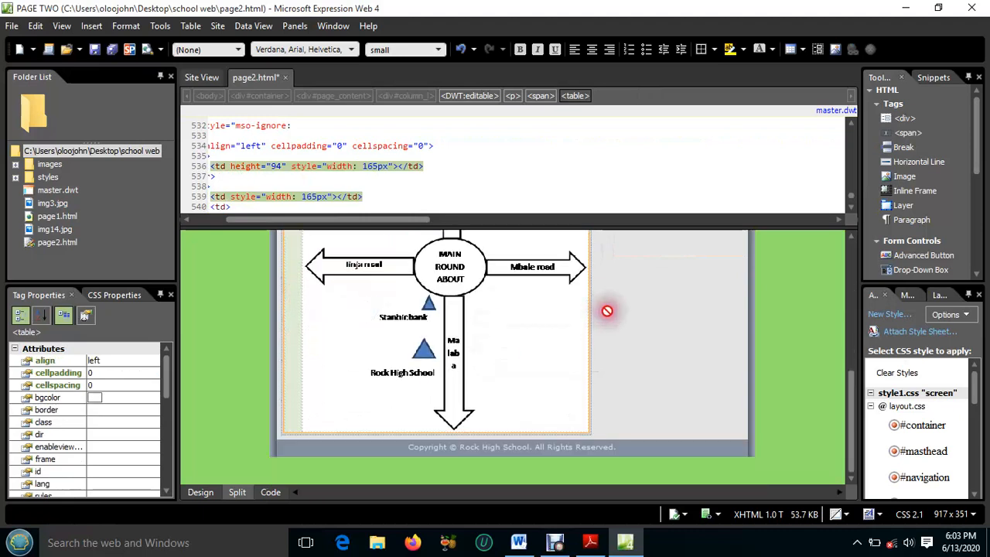
pyautogui.click(508, 323)
pyautogui.scroll(3, 488, 323)
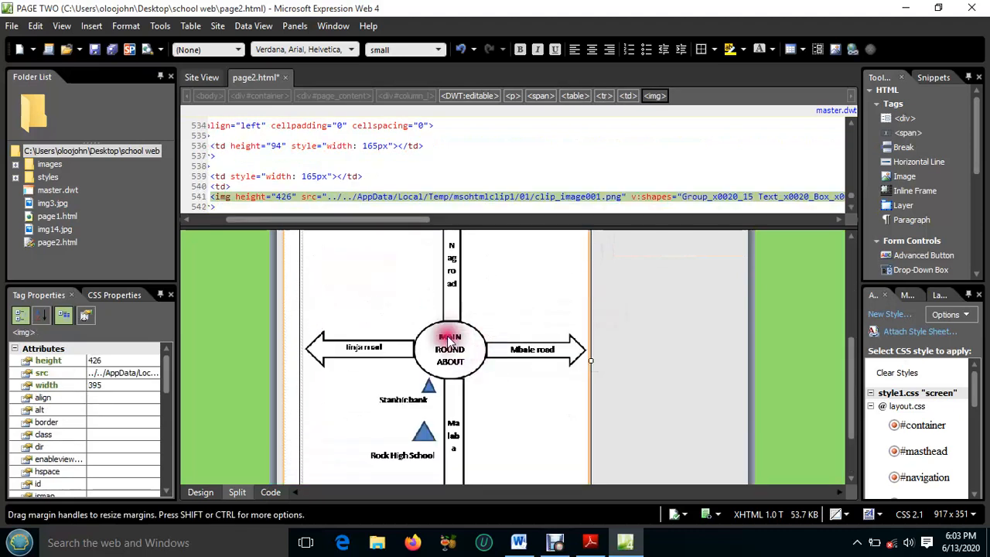
pyautogui.scroll(1, 480, 363)
pyautogui.scroll(1, 448, 334)
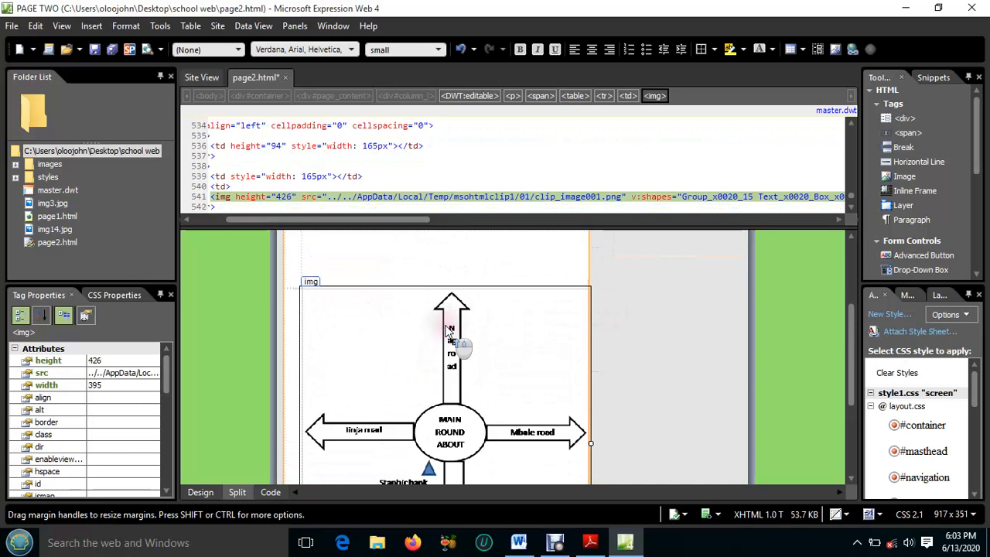
pyautogui.scroll(-3, 453, 343)
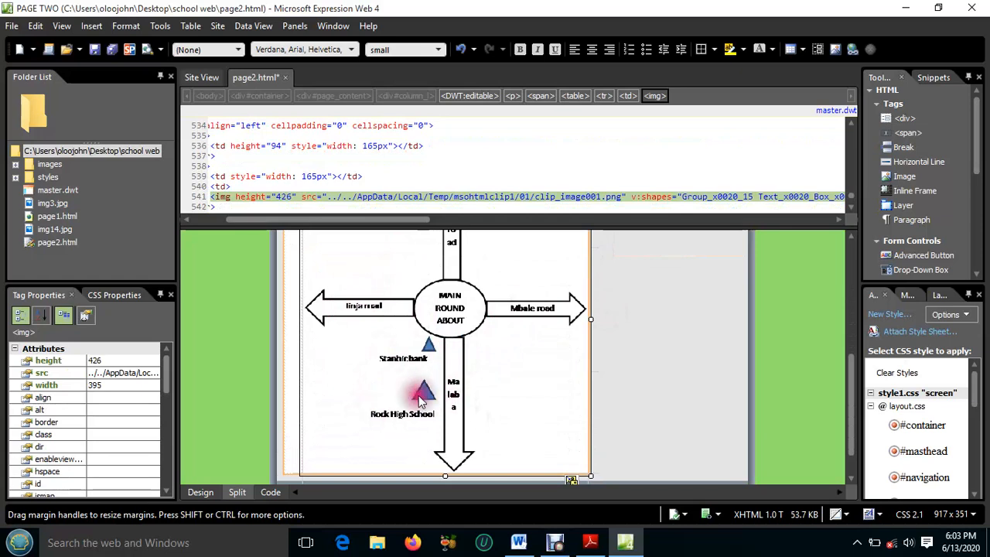
pyautogui.scroll(3, 429, 390)
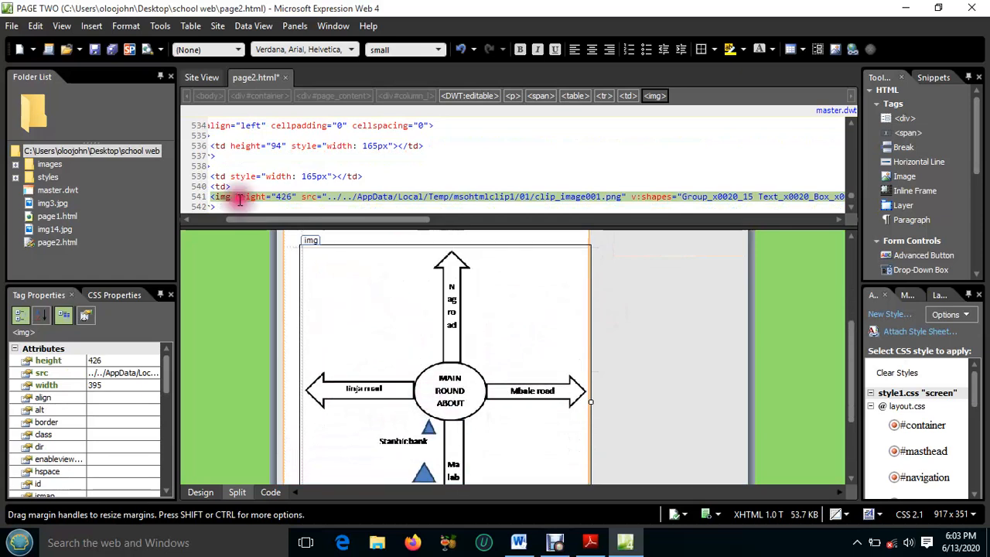
# Save page2.html together with its embedded map picture clip_image001.png in the site folder, and close the page
pyautogui.click(112, 49)
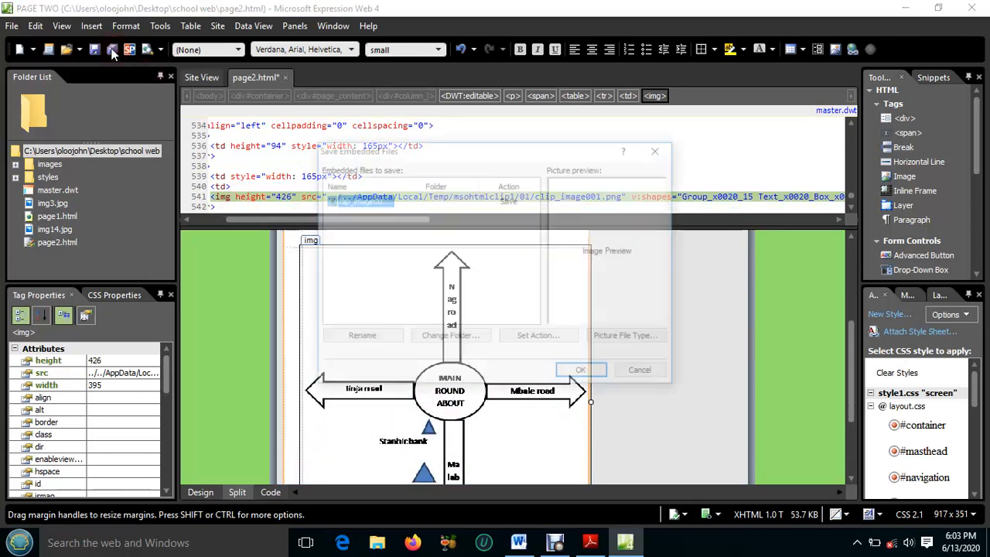
pyautogui.click(584, 370)
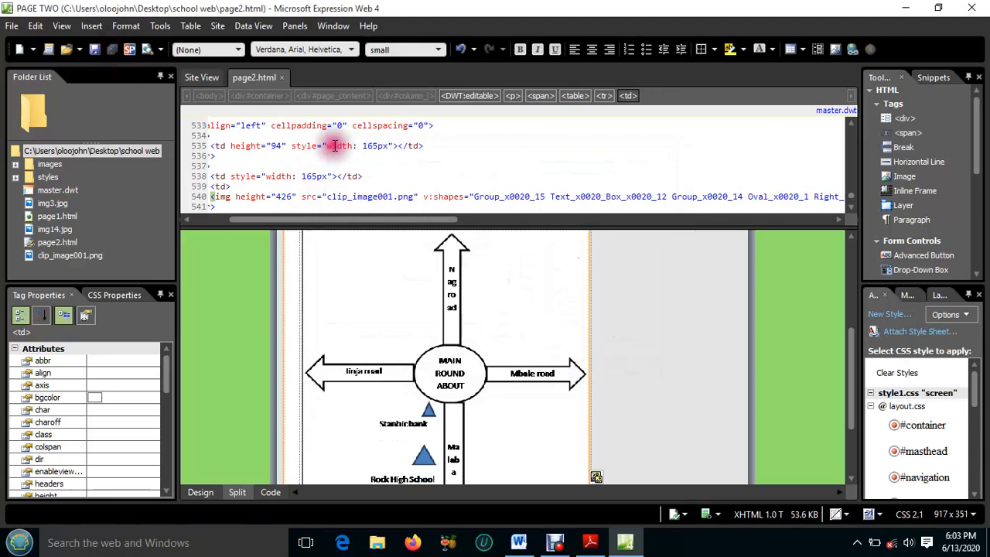
pyautogui.click(281, 78)
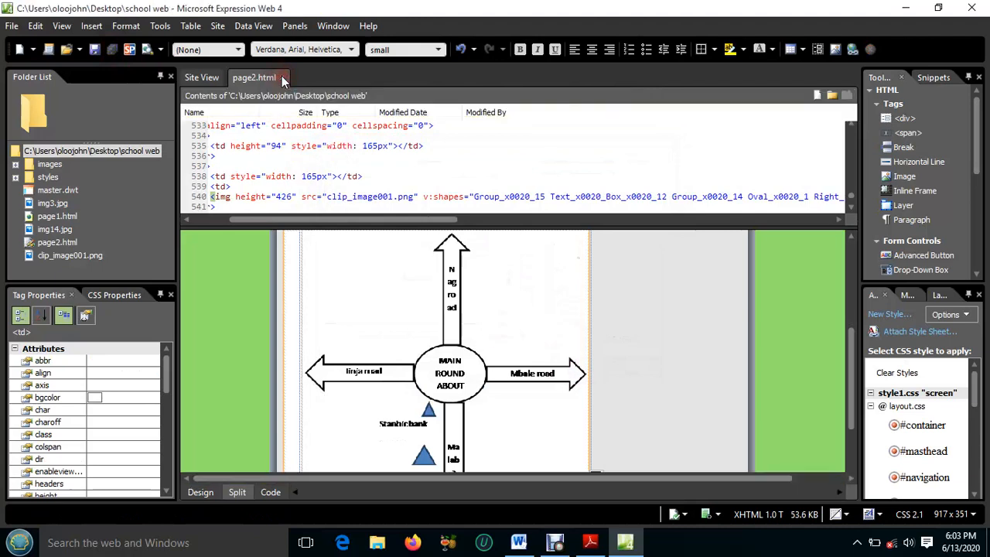
pyautogui.click(441, 341)
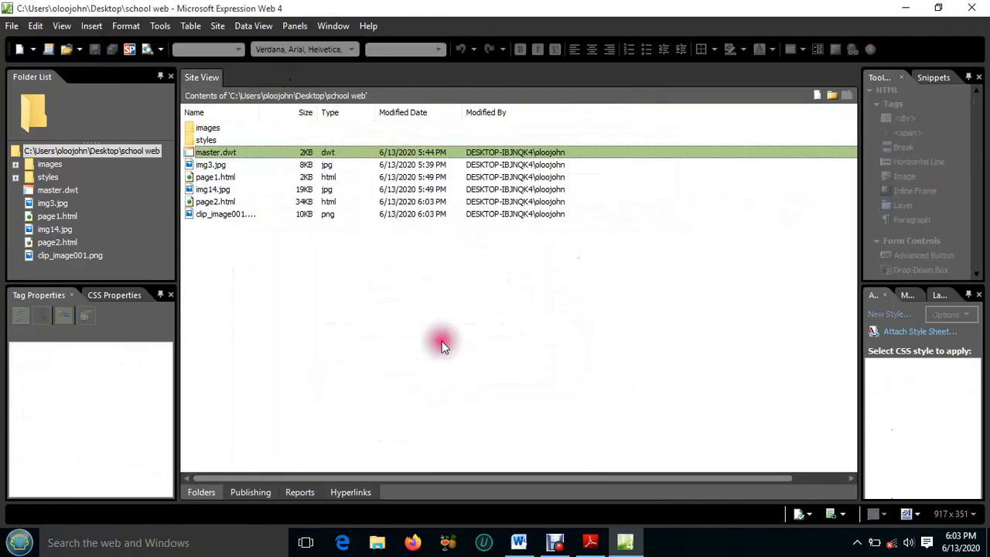
# Recheck the Page III requirements in Adobe Reader, and create a new page from the master.dwt dynamic web template in Expression Web
pyautogui.click(590, 542)
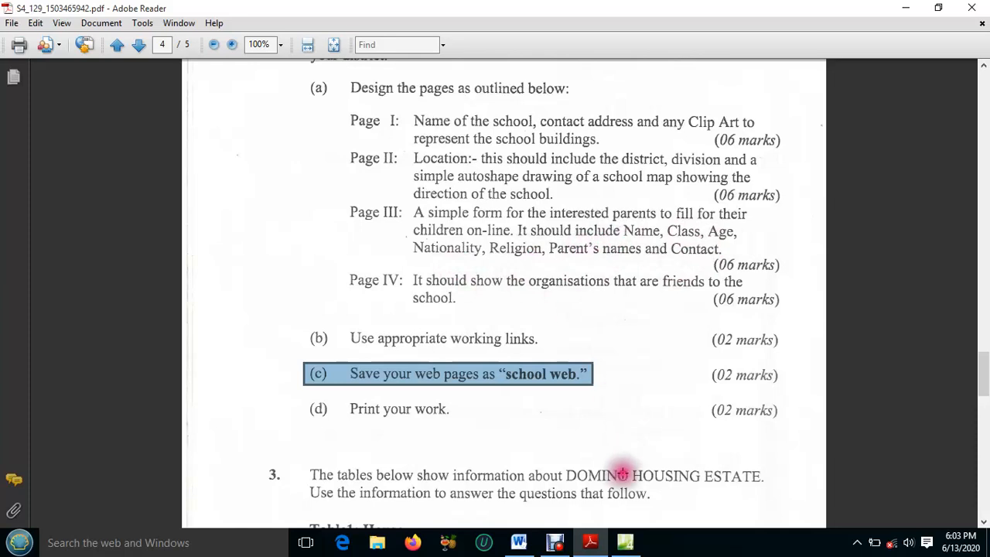
pyautogui.click(628, 545)
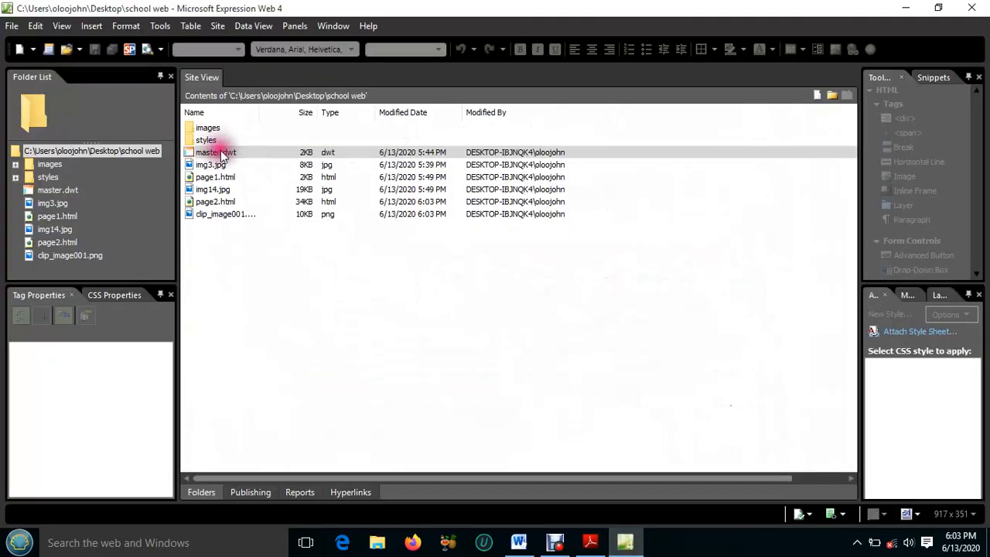
pyautogui.rightClick(222, 154)
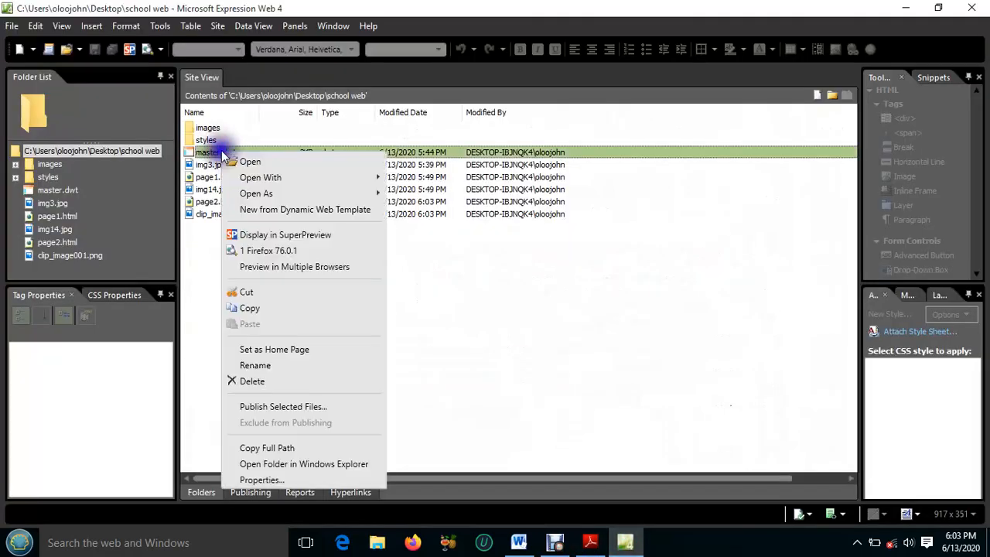
pyautogui.click(286, 208)
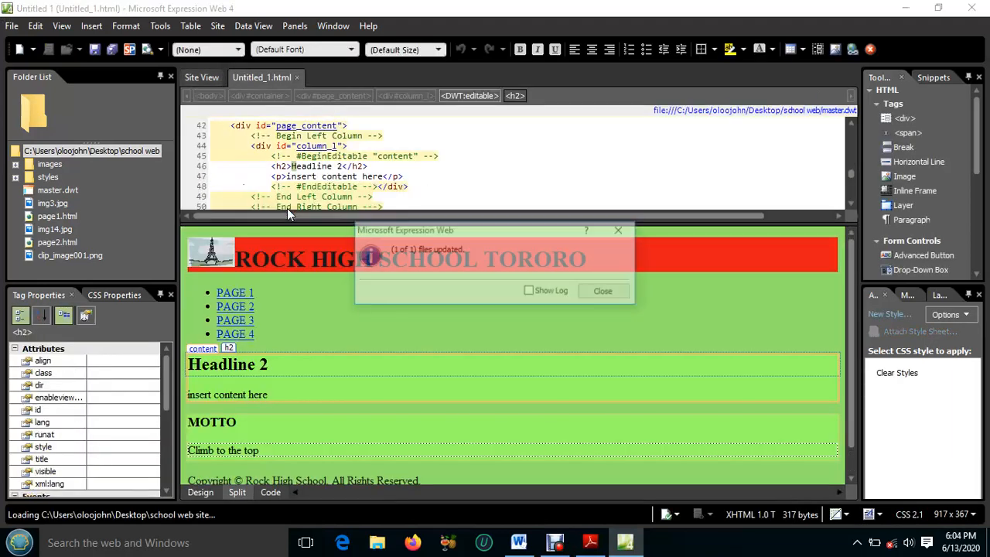
pyautogui.click(611, 292)
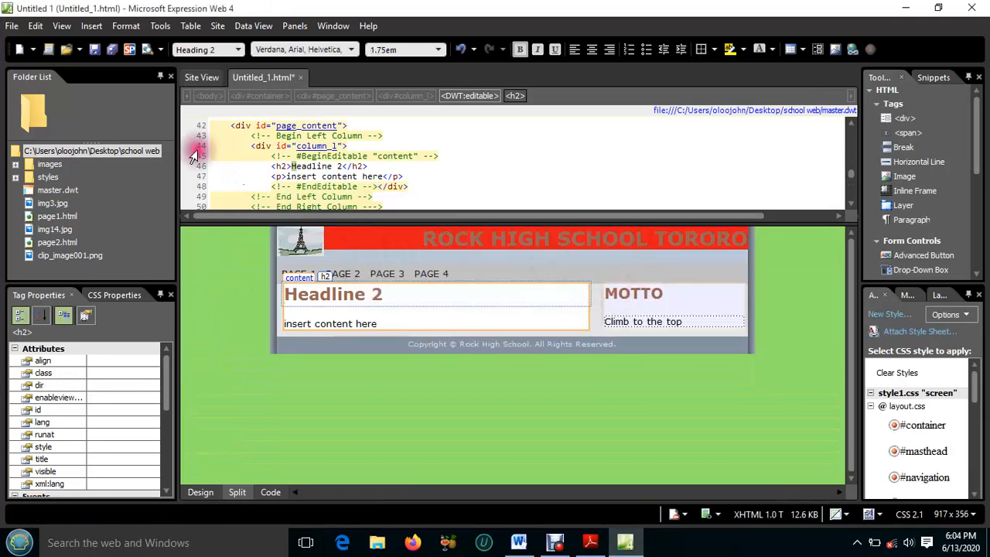
# Save the new page as page3.html in the school web folder with the page title PAGE THREE
pyautogui.click(113, 51)
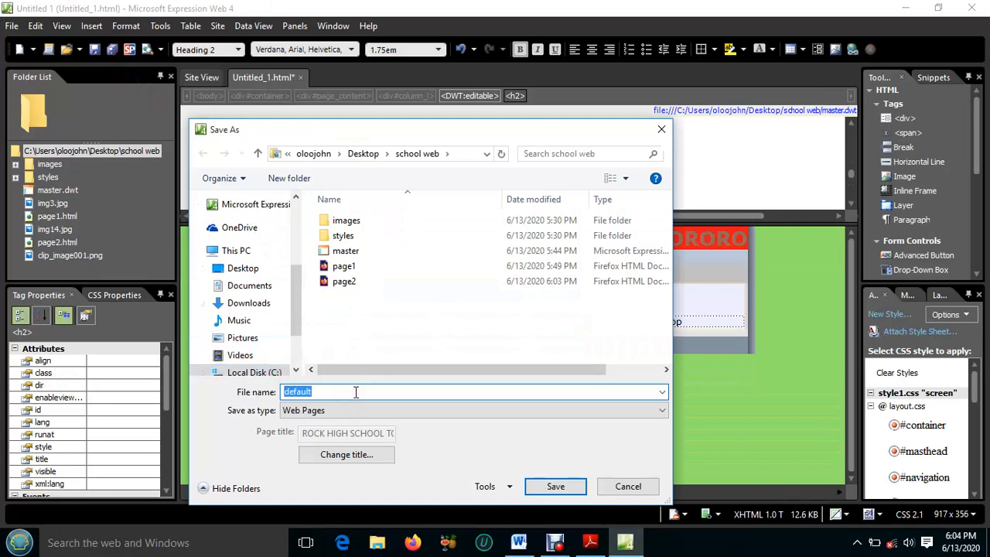
pyautogui.write('page')
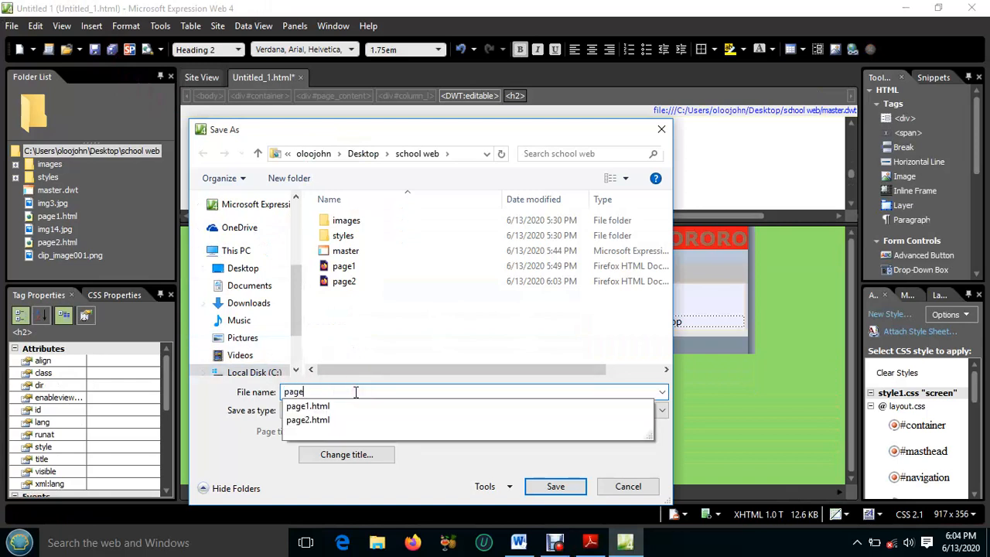
pyautogui.write('3.html')
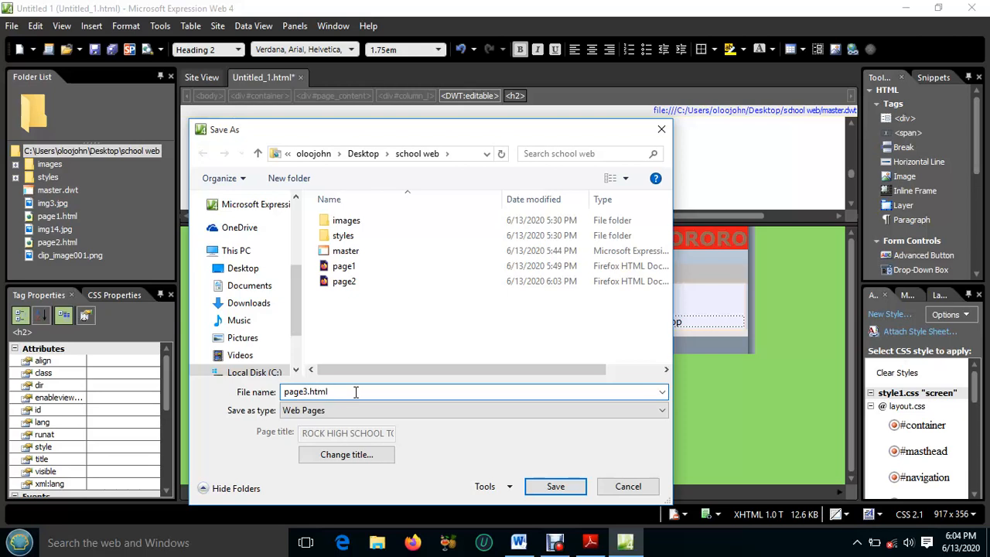
pyautogui.click(357, 456)
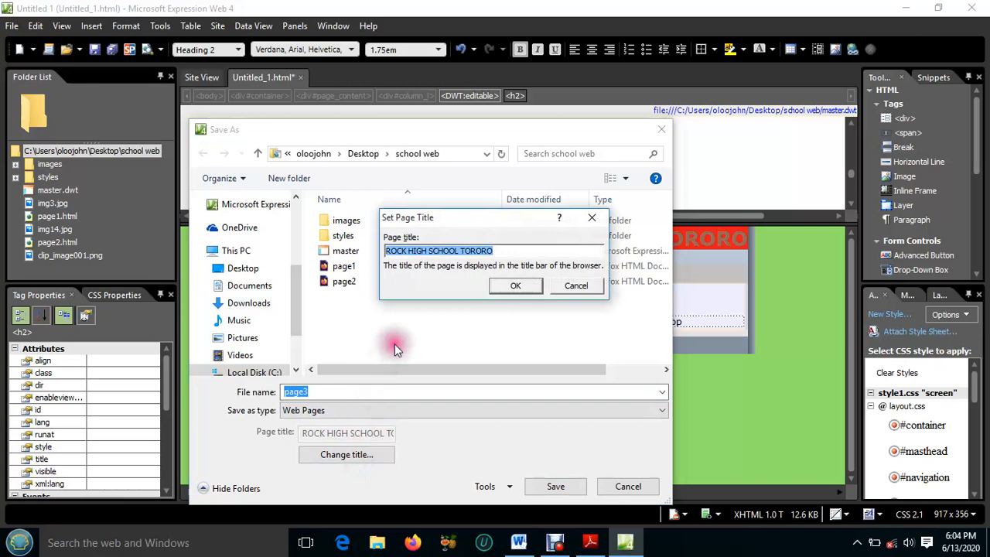
pyautogui.write('PAGE THREE')
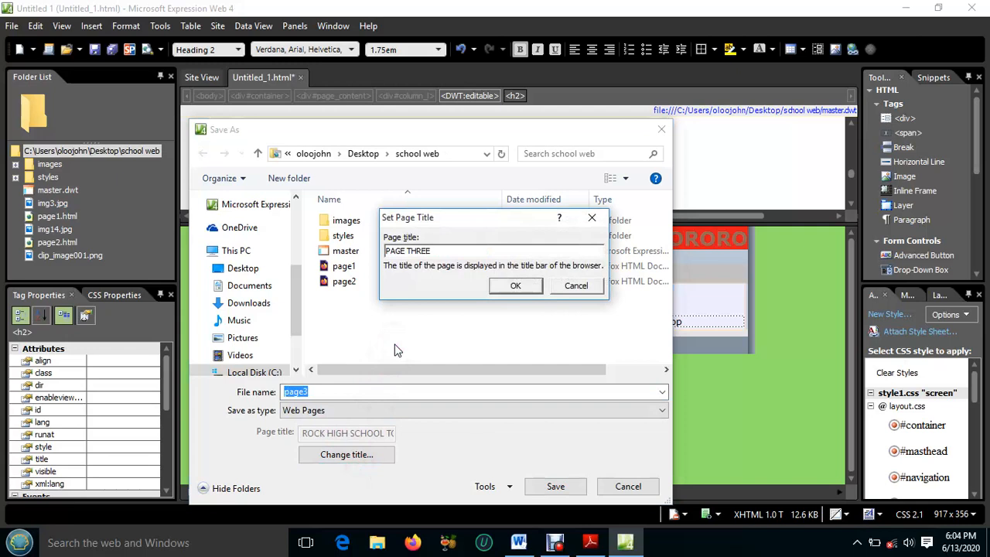
pyautogui.click(517, 285)
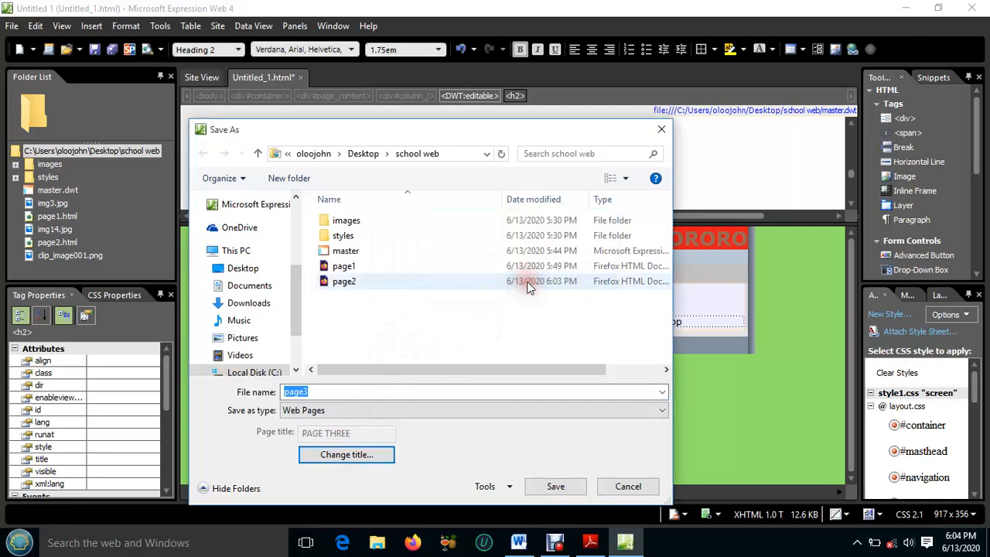
pyautogui.click(562, 487)
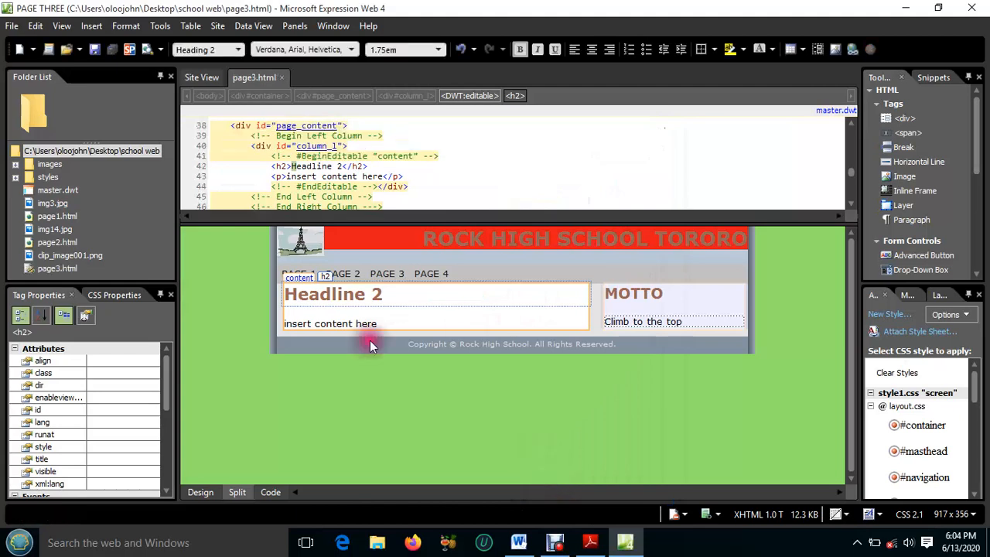
# Replace the Headline 2 heading on page3.html with Register here and clear the placeholder paragraph below it
pyautogui.moveTo(384, 298); pyautogui.dragTo(284, 294)
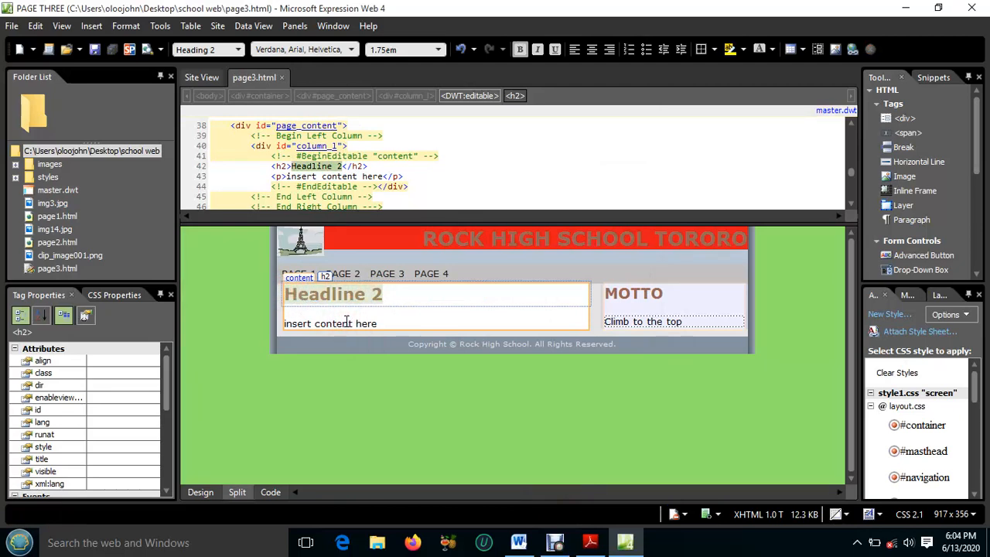
pyautogui.write('Register here')
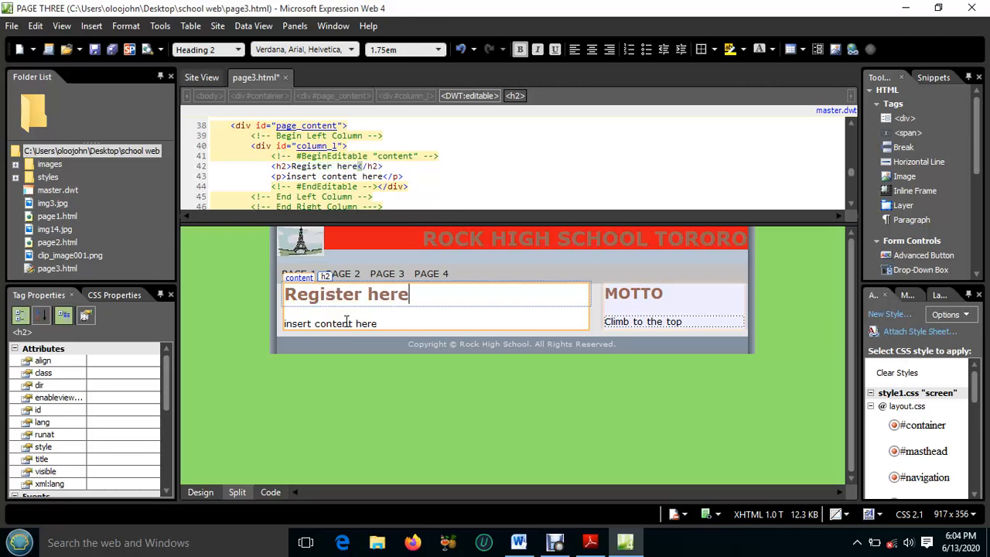
pyautogui.click(371, 323)
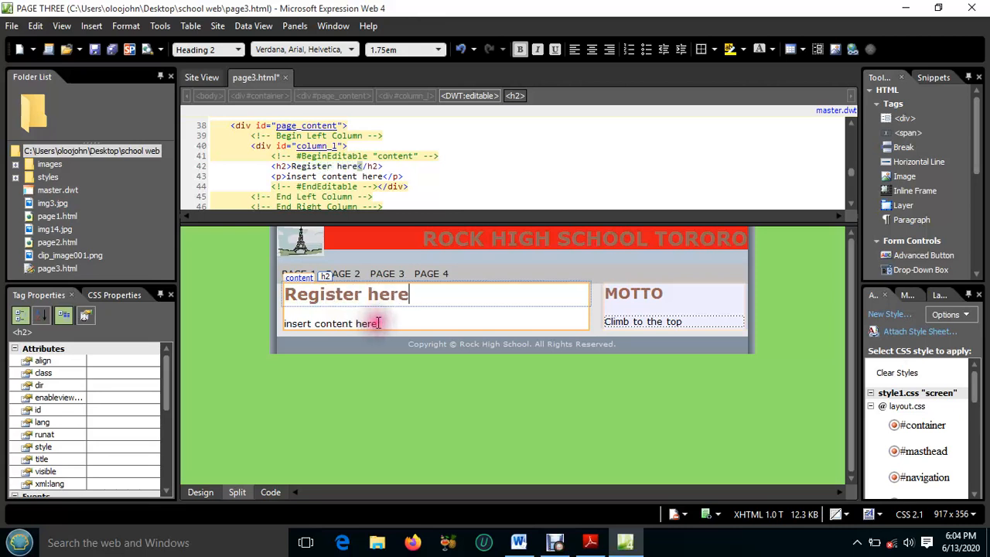
pyautogui.moveTo(379, 323); pyautogui.dragTo(287, 323)
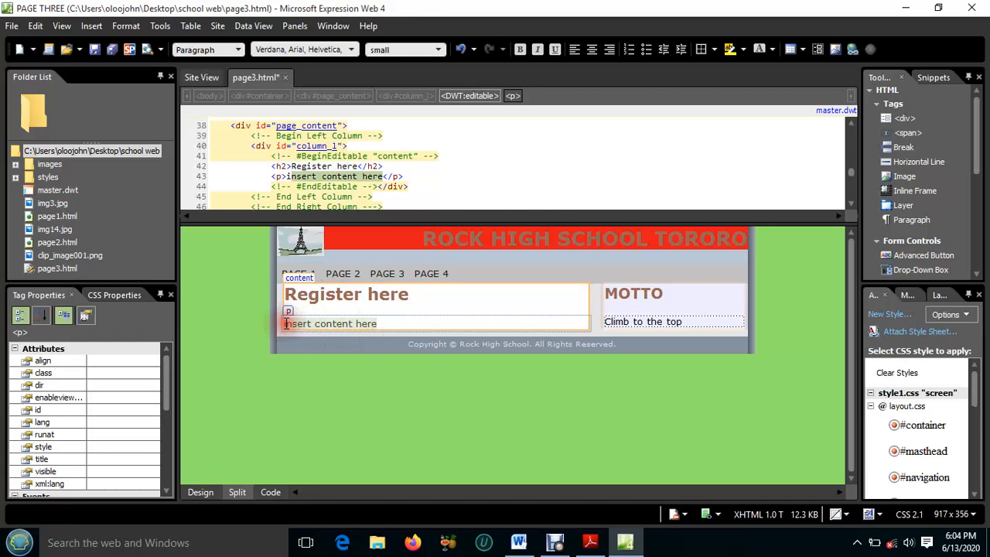
pyautogui.write('i')
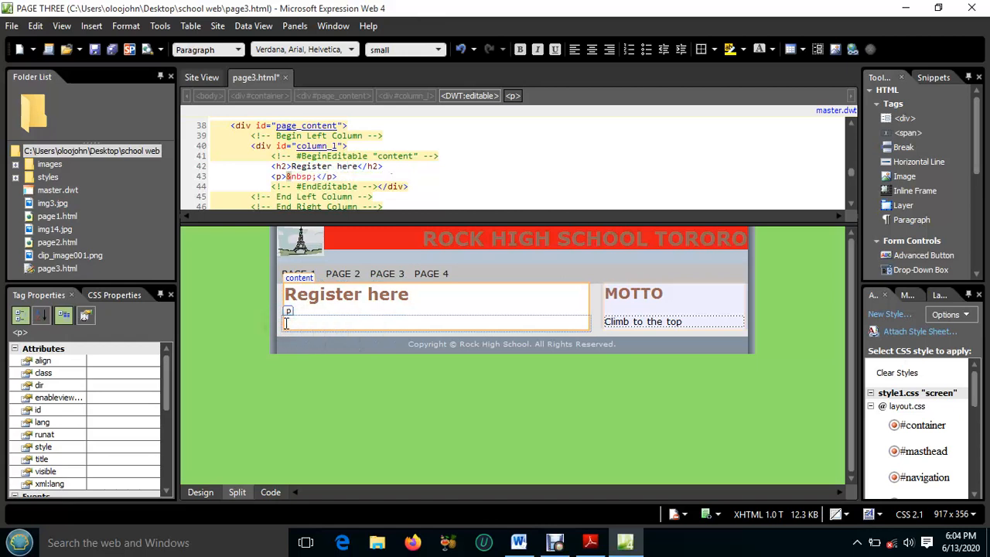
# Insert a table with 7 rows and 2 columns in the empty paragraph under the Register here heading
pyautogui.click(274, 326)
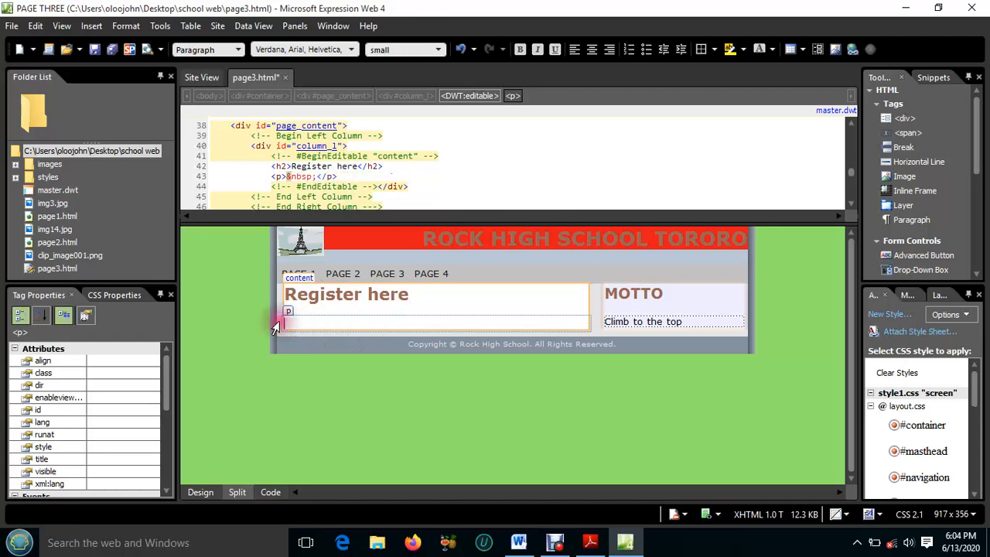
pyautogui.click(334, 321)
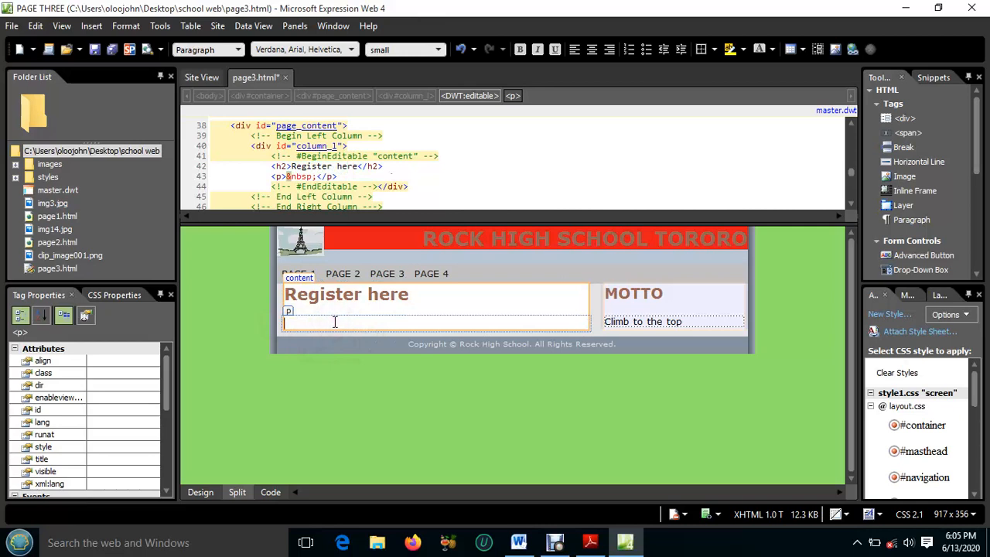
pyautogui.click(190, 26)
pyautogui.click(209, 42)
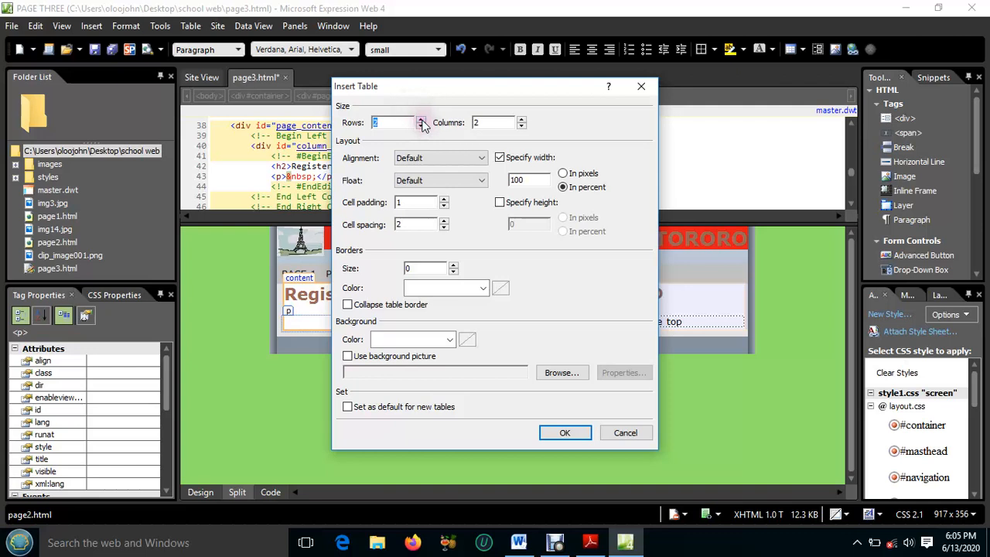
pyautogui.click(421, 121)
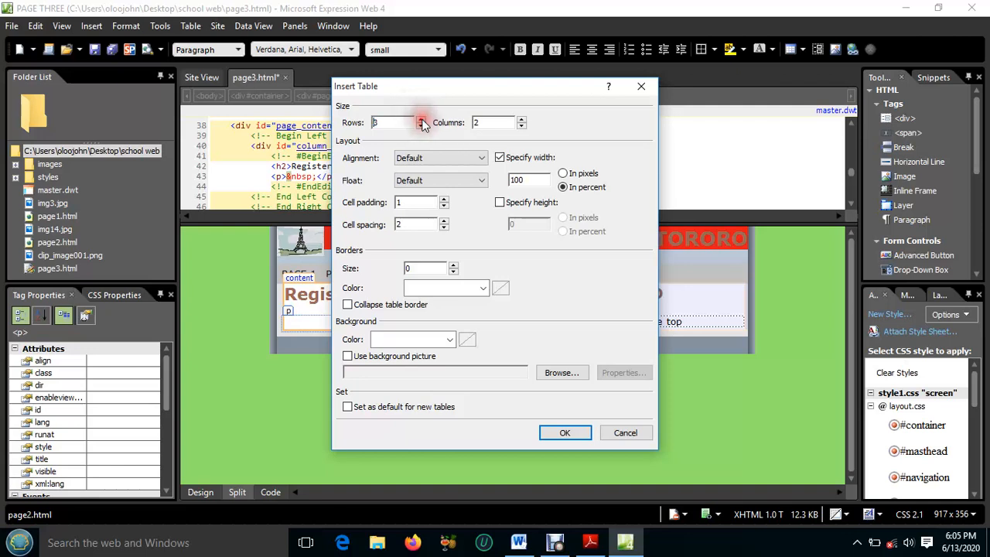
pyautogui.click(421, 120)
pyautogui.click(421, 121)
pyautogui.click(422, 120)
pyautogui.click(421, 120)
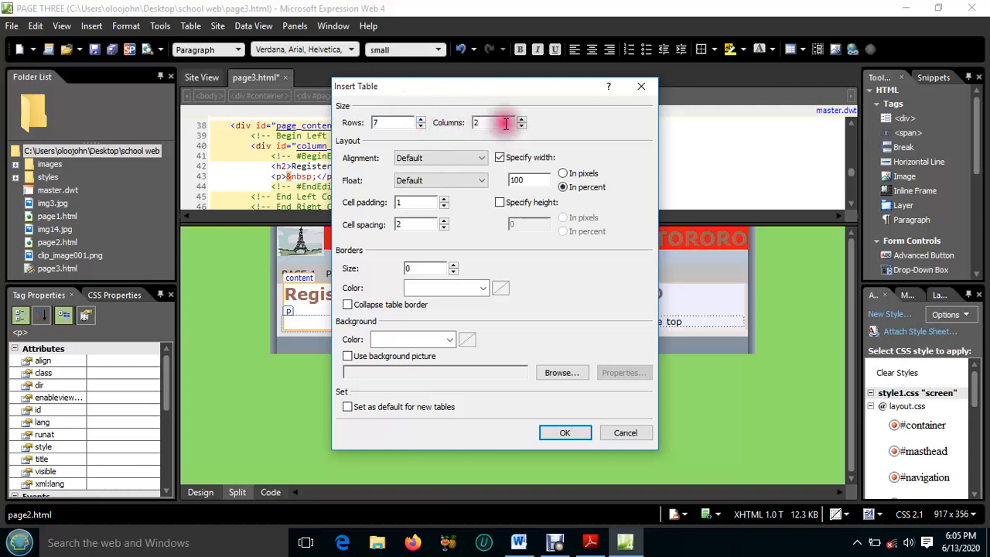
pyautogui.click(561, 433)
pyautogui.click(350, 343)
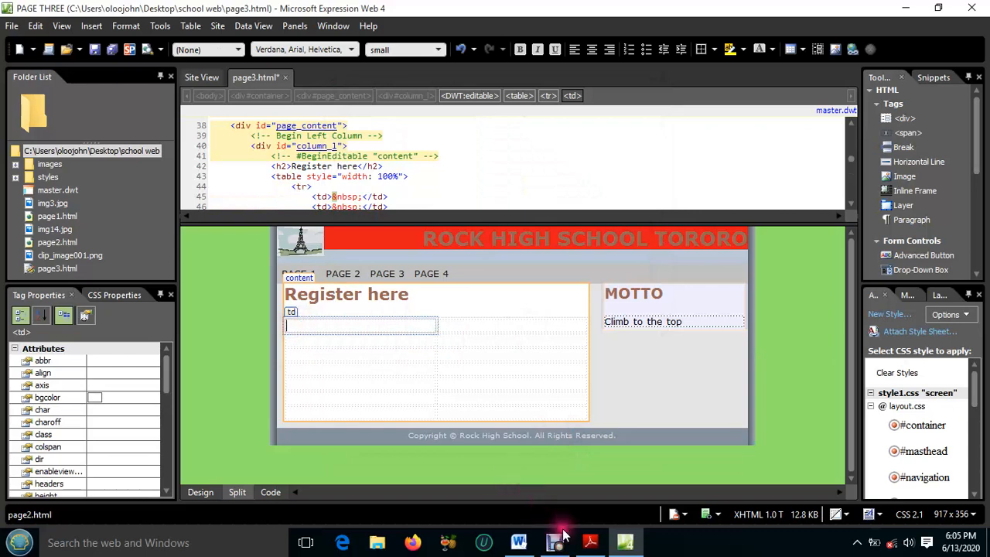
# Check the Page III fields in Adobe Reader, and label the first four table rows Name, Class, Age and Nationality in Expression Web
pyautogui.click(599, 547)
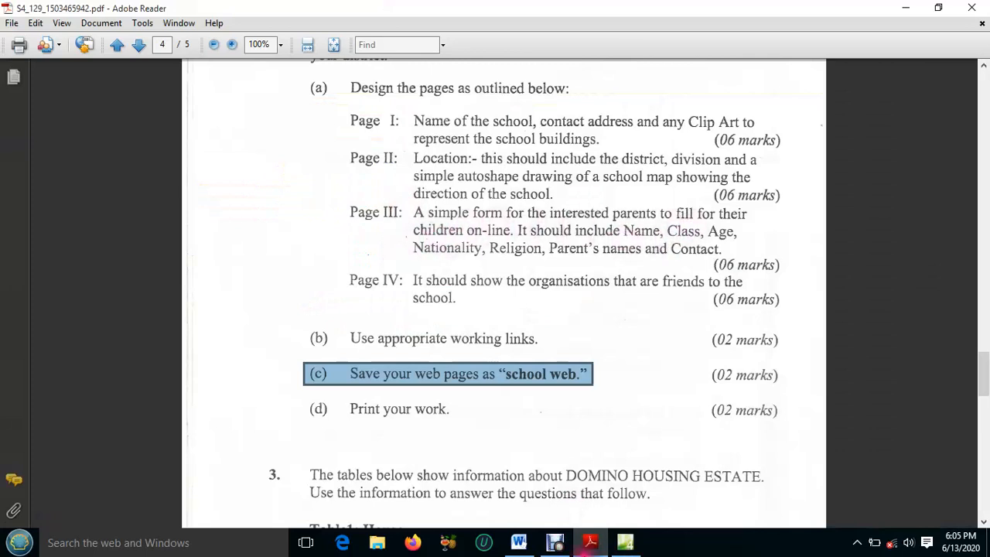
pyautogui.click(554, 541)
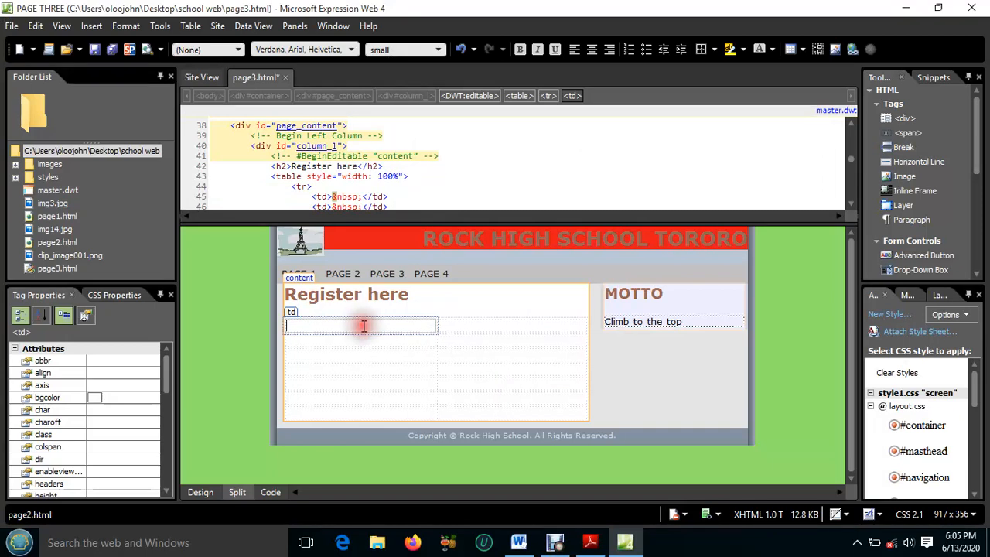
pyautogui.write('Name')
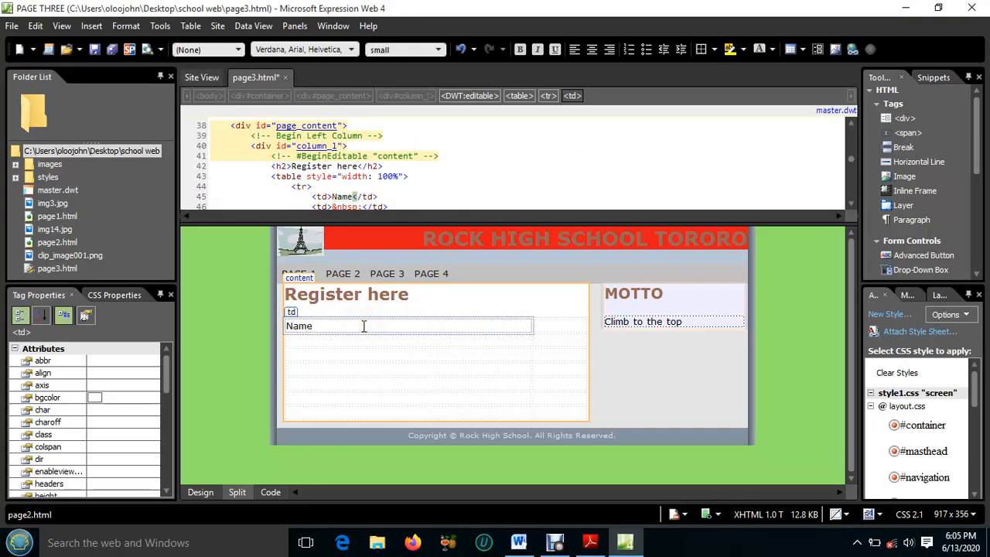
pyautogui.press('Down')
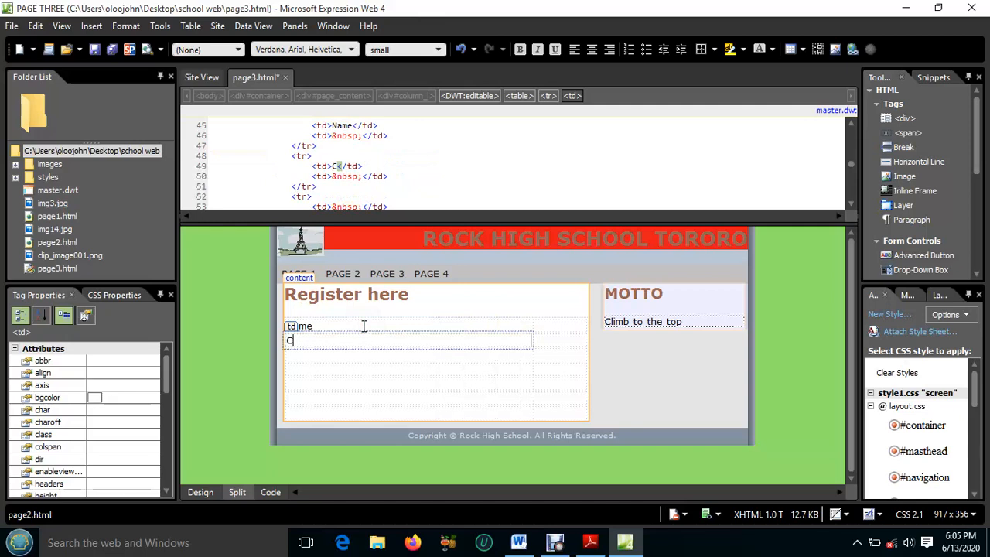
pyautogui.press('Down')
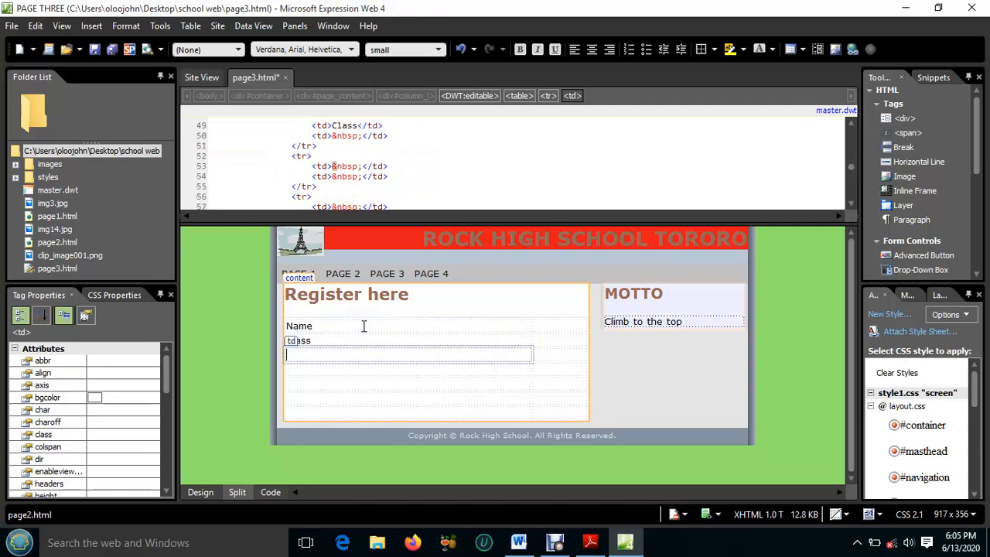
pyautogui.press('Down')
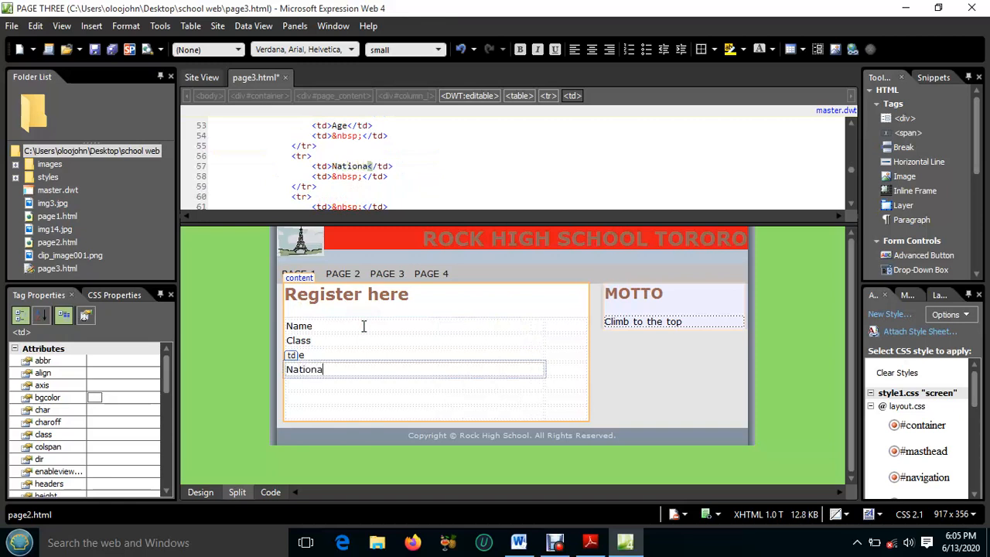
pyautogui.press('Down')
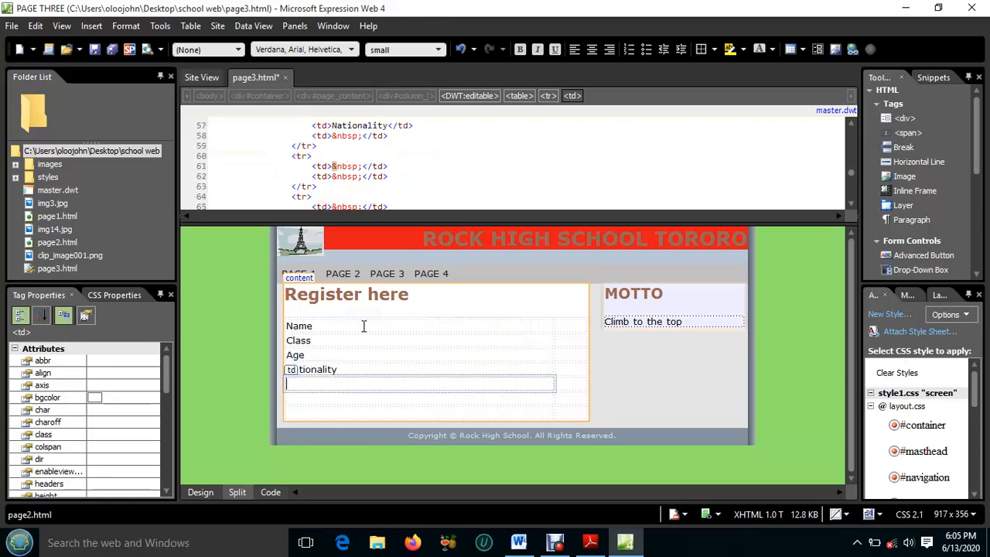
# Recheck the fields in Adobe Reader, label the remaining rows Religion, Parent's name and Contact, and narrow the label column to about 98 px
pyautogui.click(602, 544)
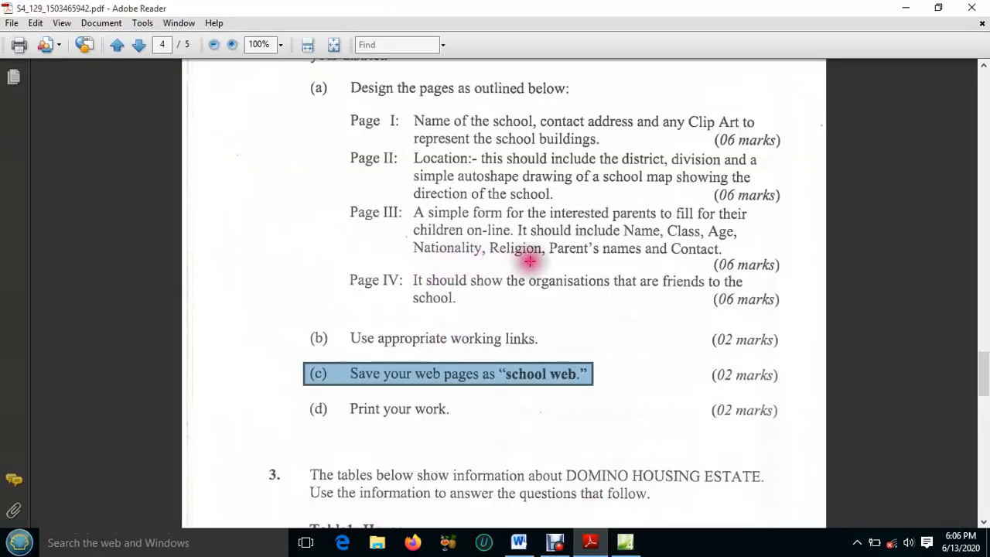
pyautogui.click(594, 545)
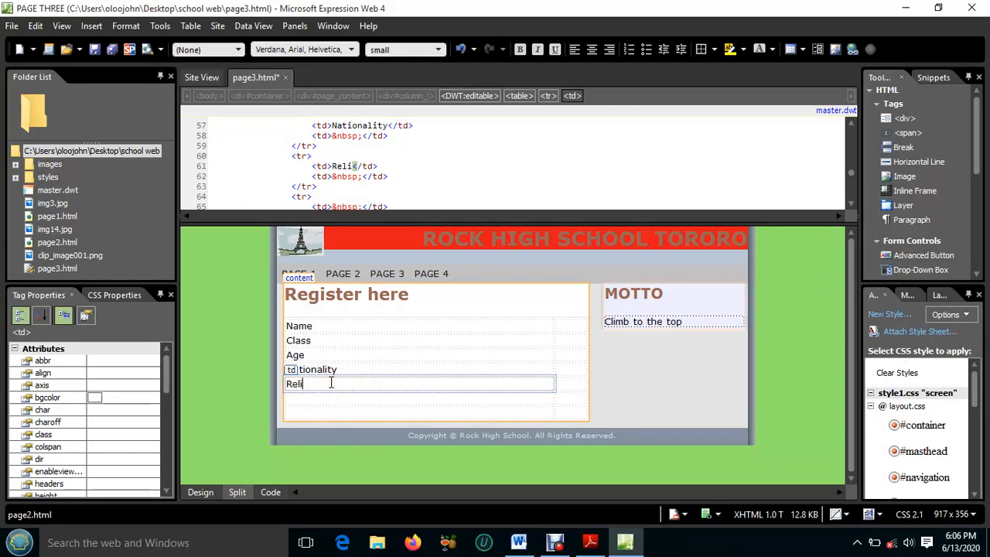
pyautogui.press('Down')
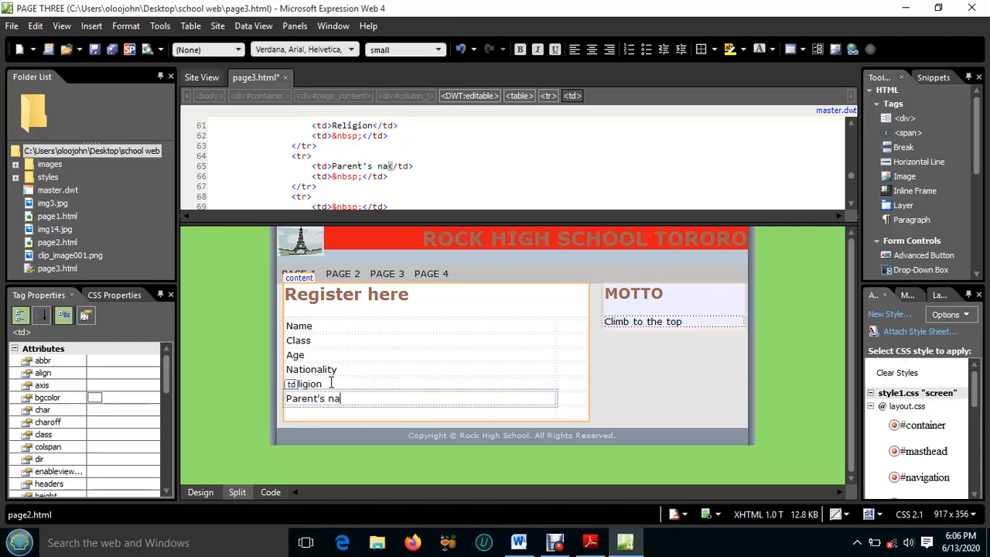
pyautogui.press('Down')
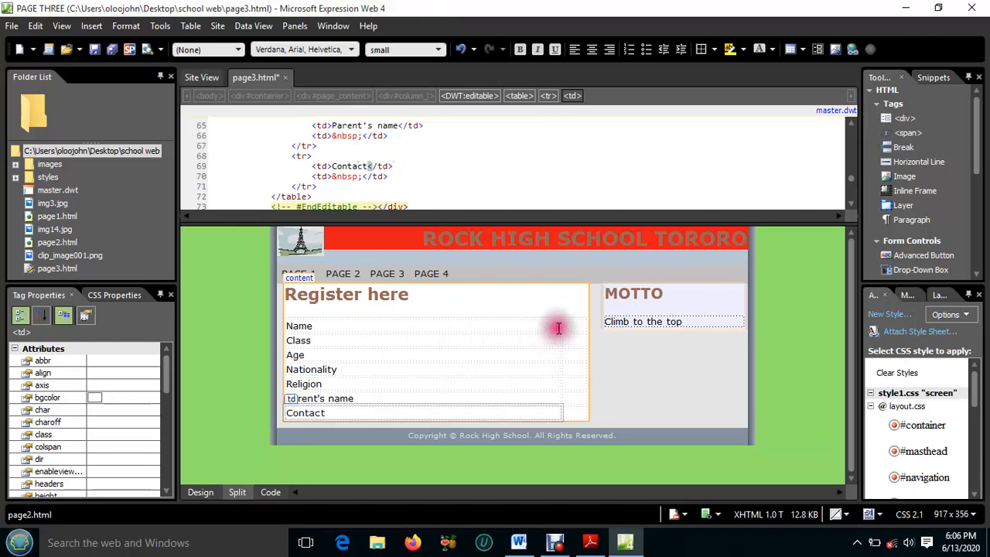
pyautogui.moveTo(562, 323); pyautogui.dragTo(354, 342)
# Add a text input in the cell beside Name and size it to about 162 px wide
pyautogui.click(379, 326)
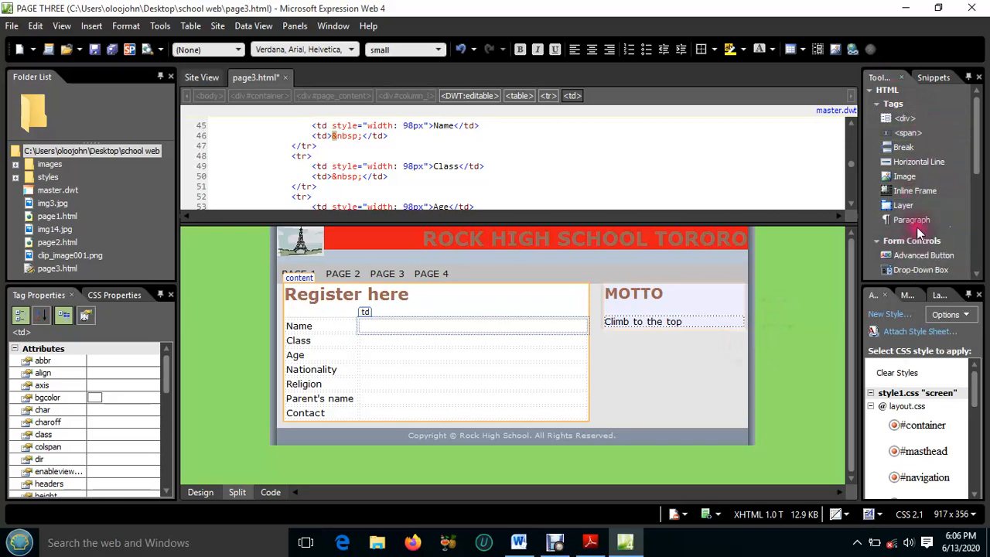
pyautogui.scroll(-3, 912, 232)
pyautogui.scroll(-1, 917, 225)
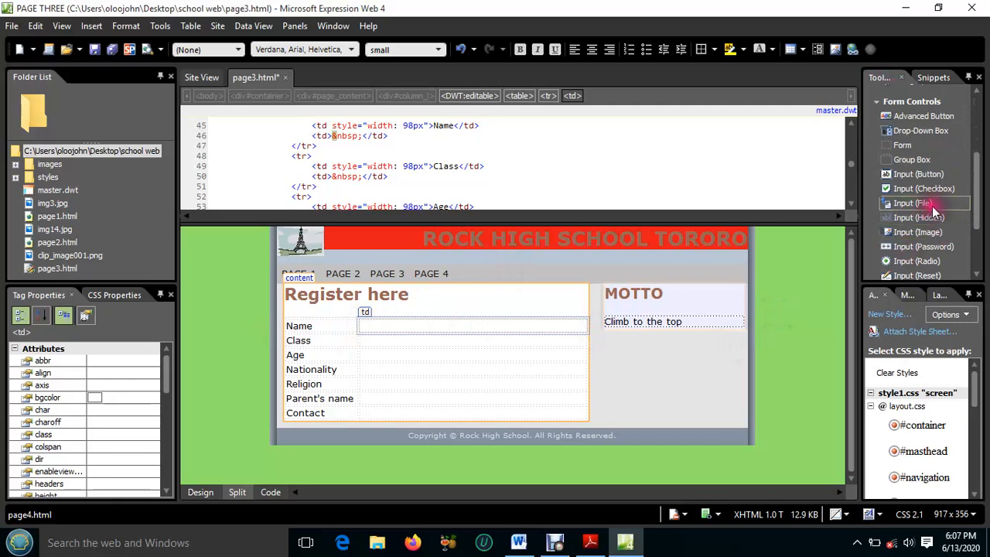
pyautogui.scroll(-2, 933, 205)
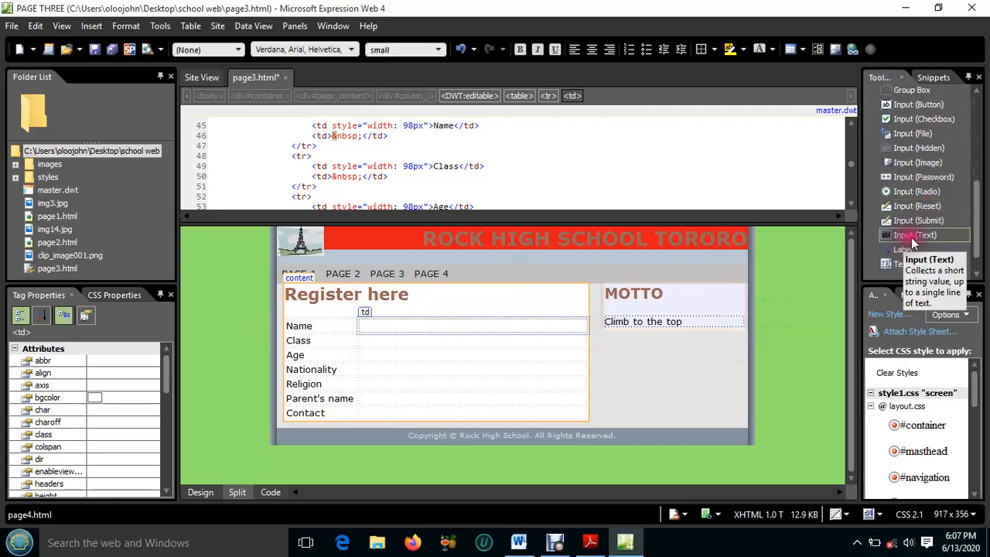
pyautogui.moveTo(913, 236); pyautogui.dragTo(480, 328)
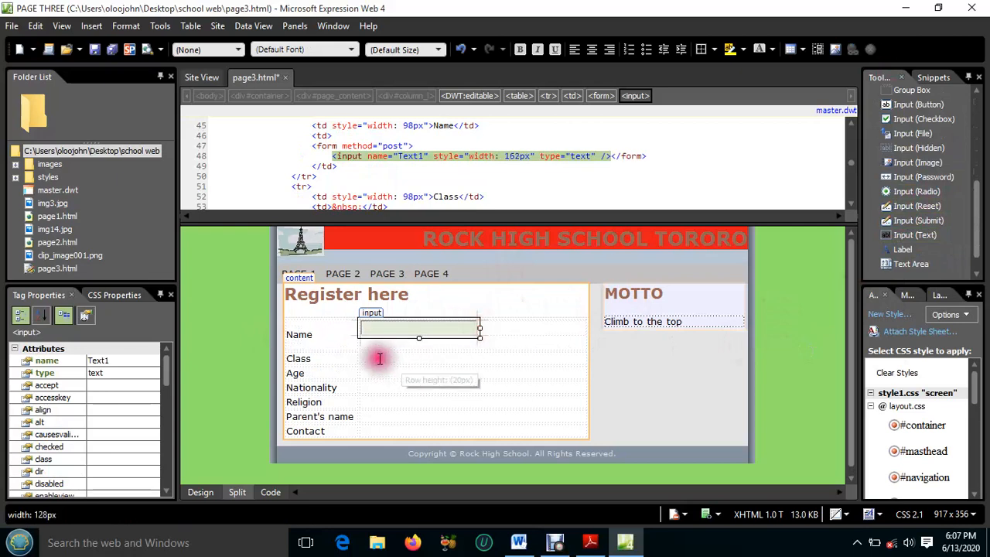
# Add text inputs beside Class and Age, sized to about 155 px and 153 px wide
pyautogui.click(379, 358)
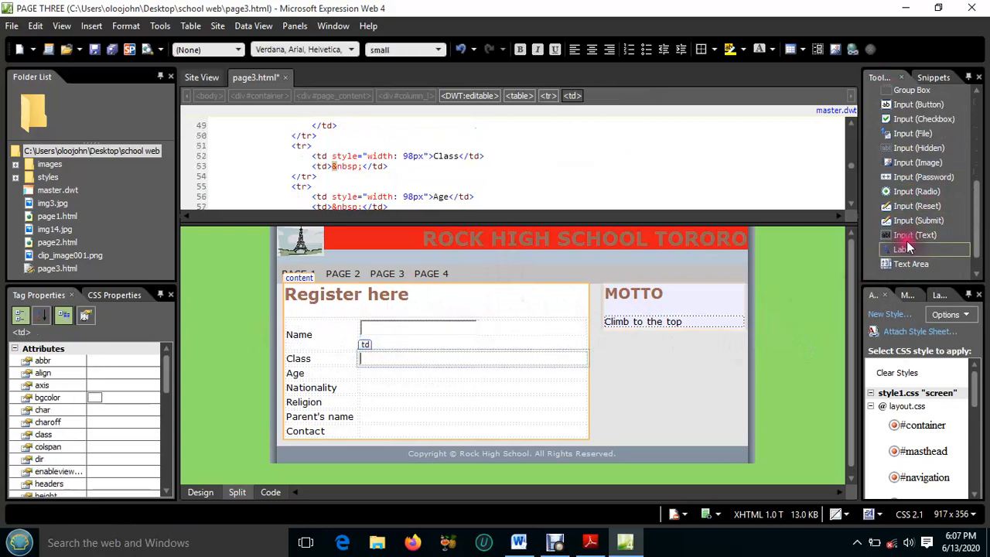
pyautogui.moveTo(910, 232); pyautogui.dragTo(475, 359)
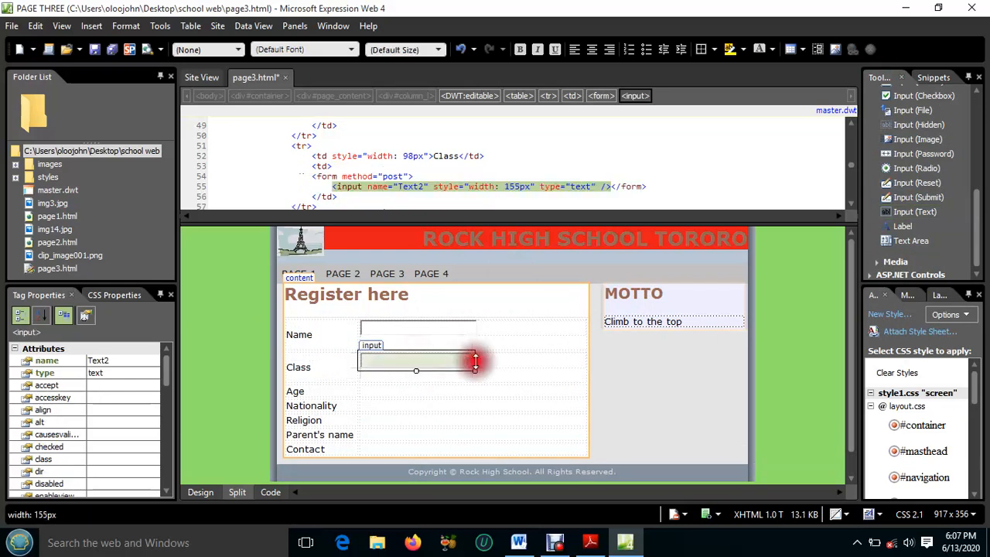
pyautogui.click(379, 393)
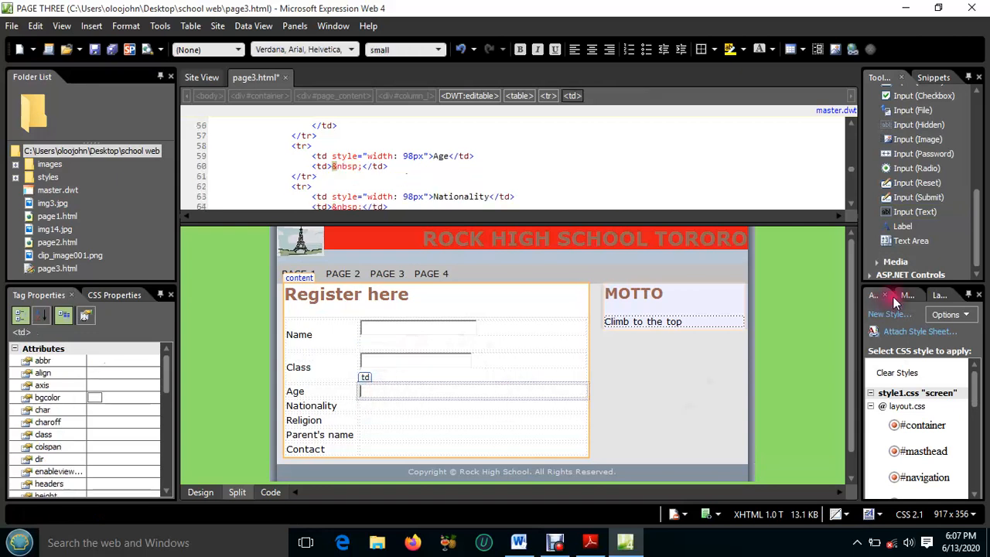
pyautogui.moveTo(915, 211); pyautogui.dragTo(468, 393)
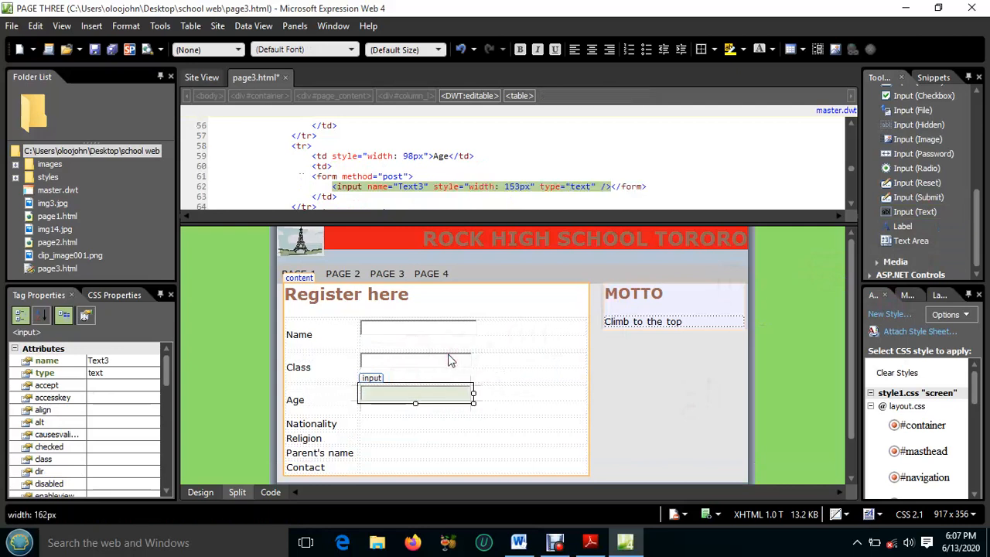
# Replace the Class text input with a drop-down box sized to about 159 px wide
pyautogui.click(448, 353)
pyautogui.click(447, 354)
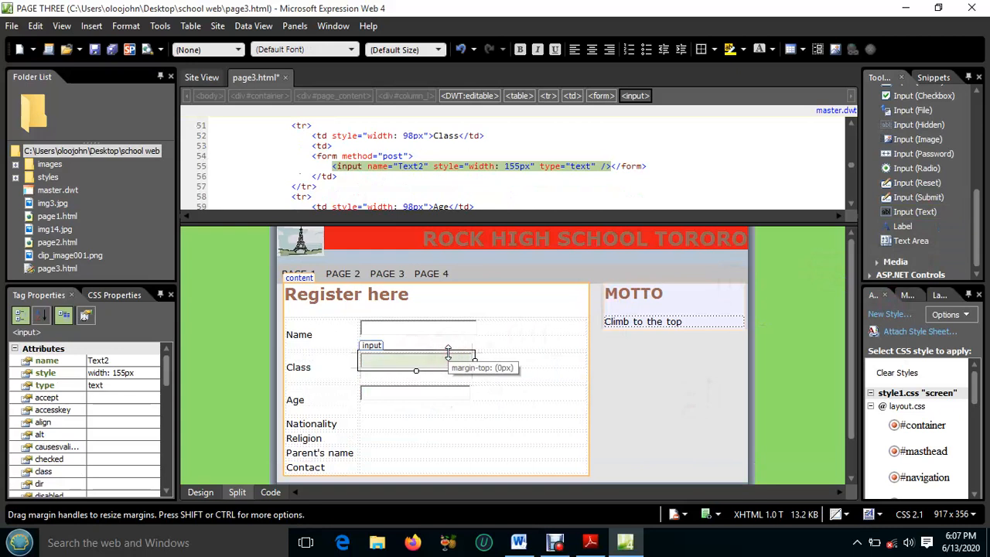
pyautogui.press('Delete')
pyautogui.click(448, 352)
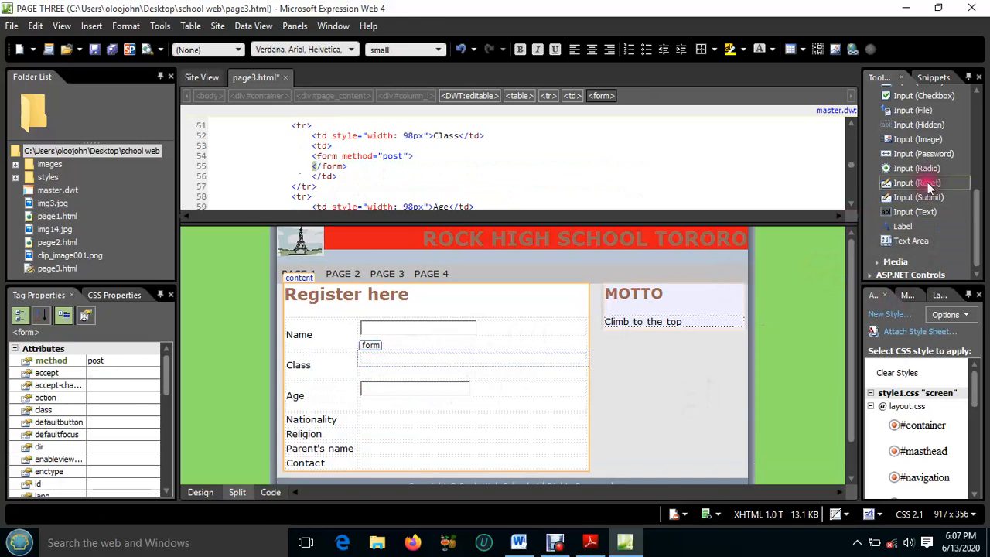
pyautogui.scroll(3, 928, 185)
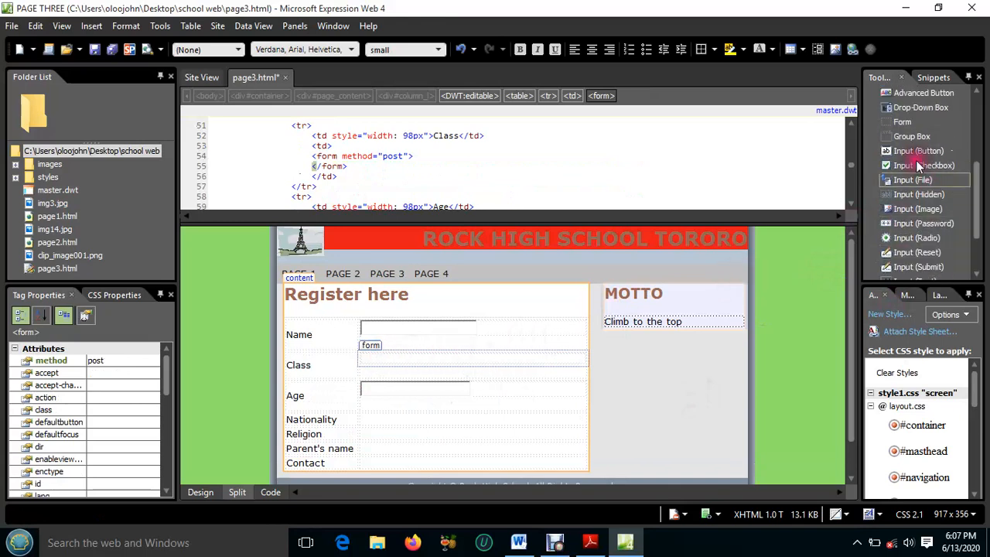
pyautogui.moveTo(922, 110); pyautogui.dragTo(473, 364)
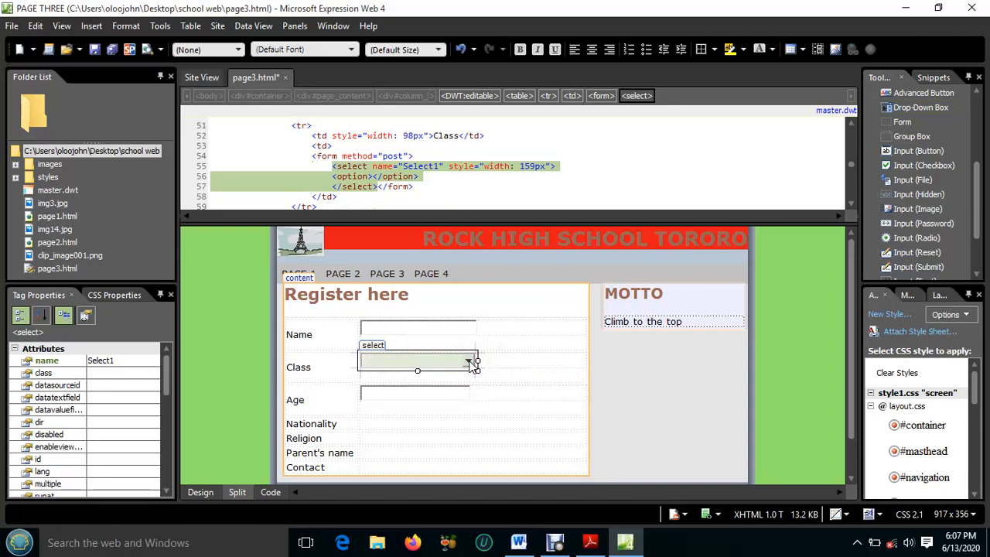
pyautogui.scroll(-1, 471, 366)
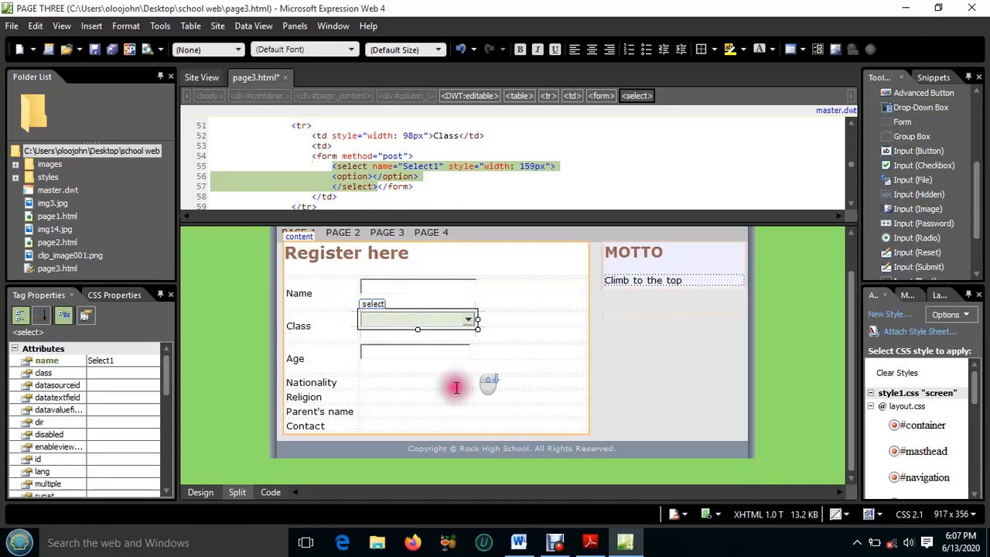
# Add text inputs in the cells beside Nationality and Religion, sized to about 152 px and 156 px wide
pyautogui.click(370, 382)
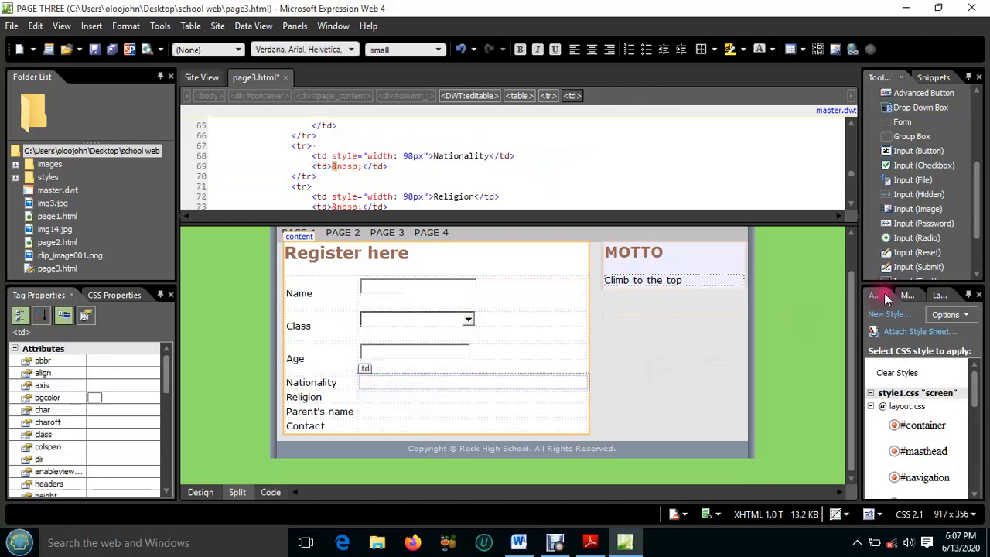
pyautogui.scroll(-1, 942, 209)
pyautogui.moveTo(914, 246); pyautogui.dragTo(389, 380)
pyautogui.moveTo(453, 386); pyautogui.dragTo(473, 385)
pyautogui.scroll(-1, 471, 377)
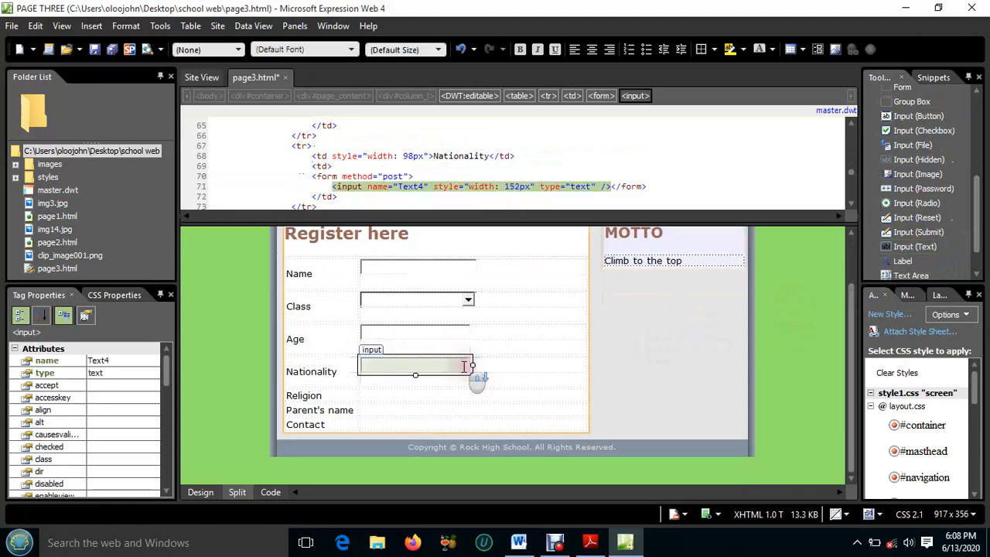
pyautogui.click(374, 394)
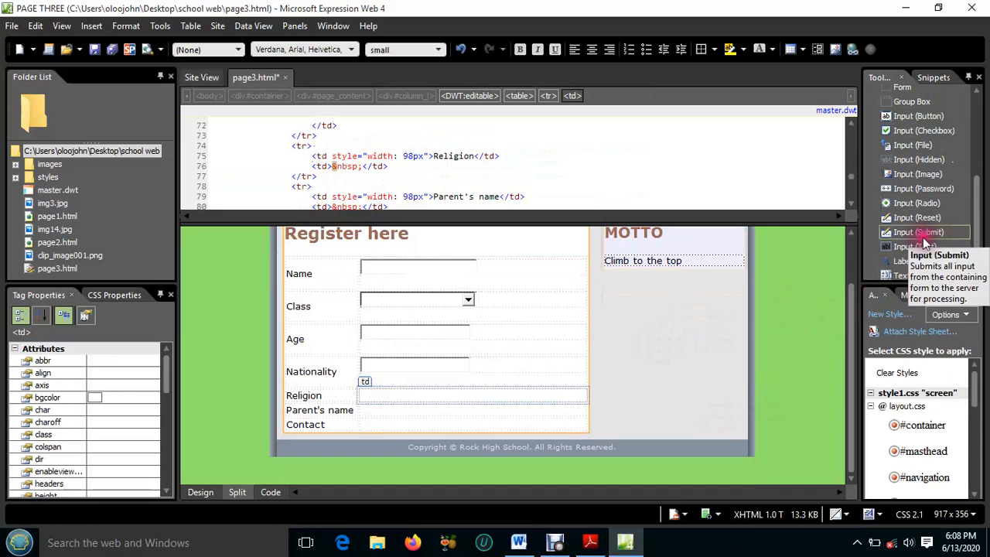
pyautogui.moveTo(916, 247); pyautogui.dragTo(391, 394)
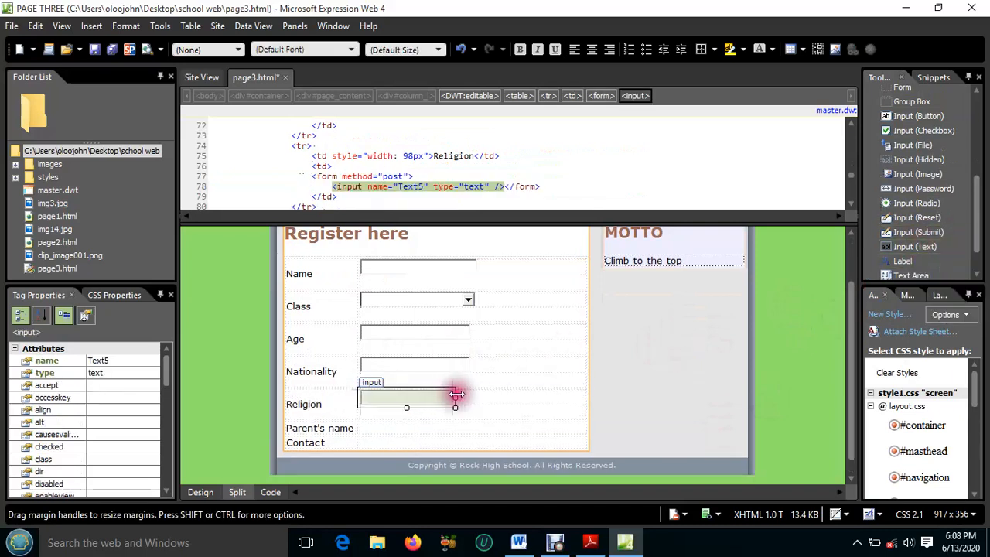
pyautogui.moveTo(456, 396); pyautogui.dragTo(476, 398)
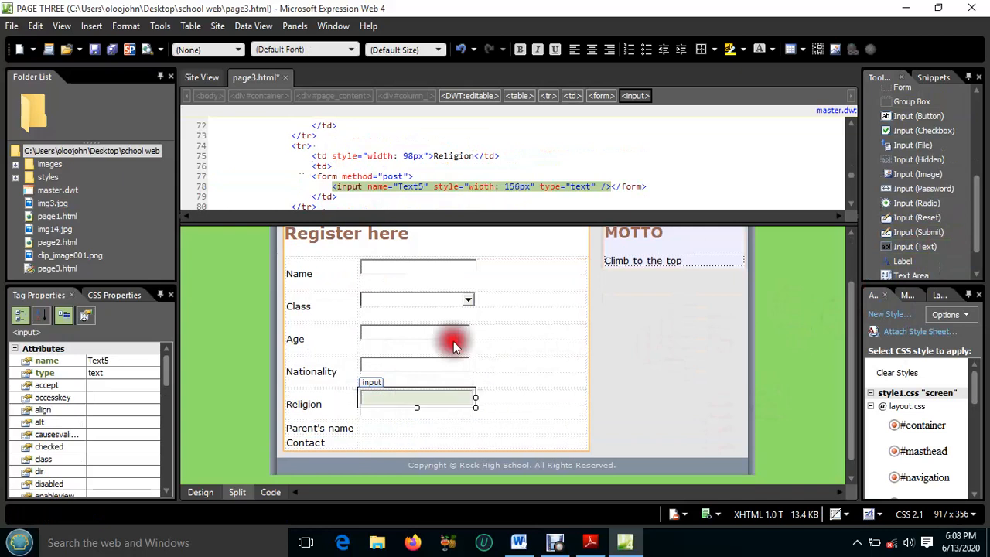
# Add text inputs beside Parent's name and Contact, sized to about 155 px and 161 px wide
pyautogui.scroll(-1, 423, 385)
pyautogui.click(376, 410)
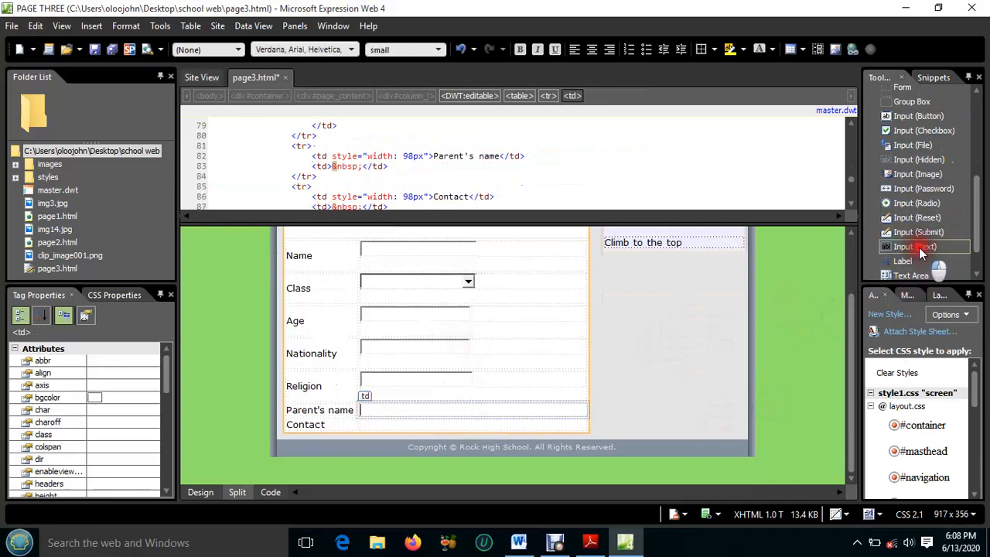
pyautogui.moveTo(914, 246); pyautogui.dragTo(474, 411)
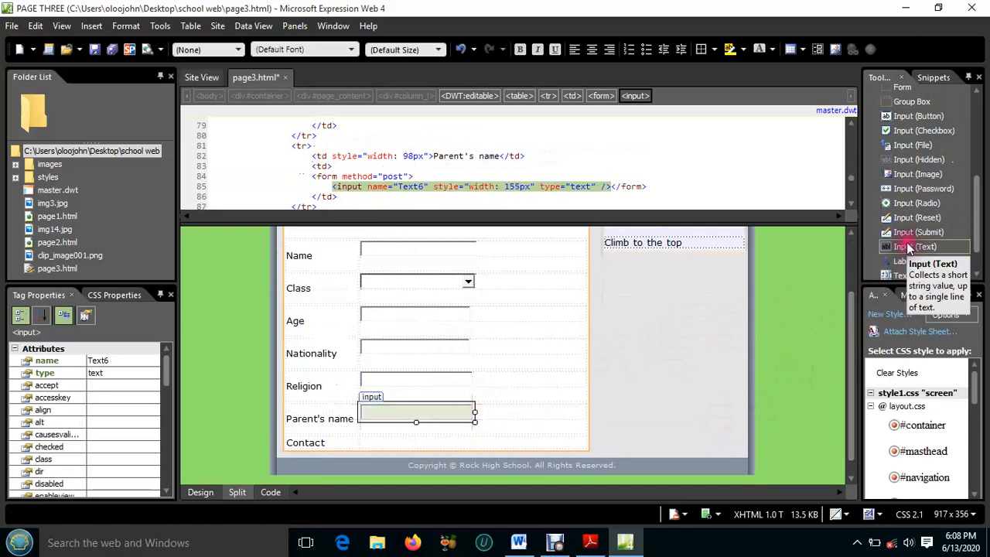
pyautogui.moveTo(909, 257); pyautogui.dragTo(410, 442)
pyautogui.moveTo(457, 446); pyautogui.dragTo(478, 446)
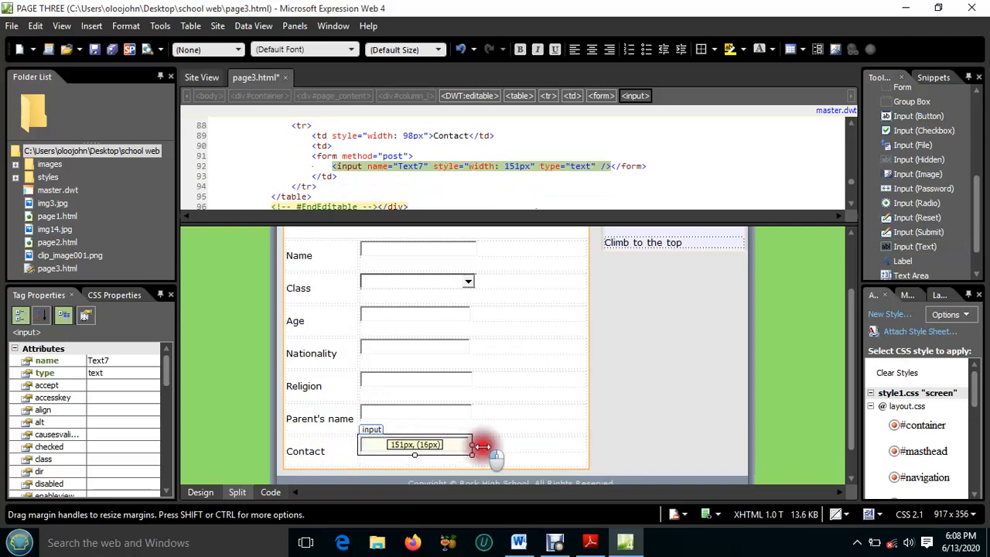
pyautogui.scroll(-1, 456, 341)
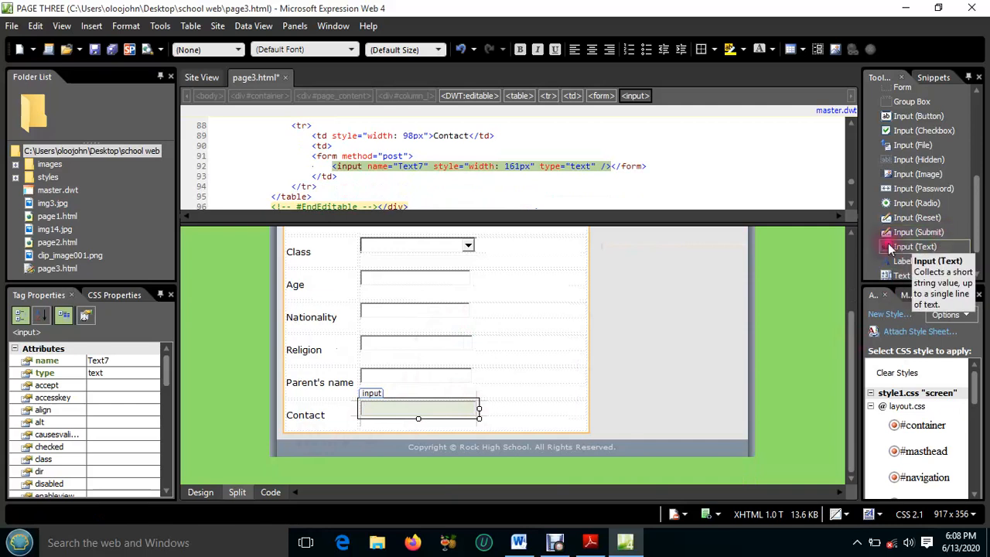
# Look through the available form controls and review the registration form from Name down to Contact
pyautogui.scroll(2, 913, 188)
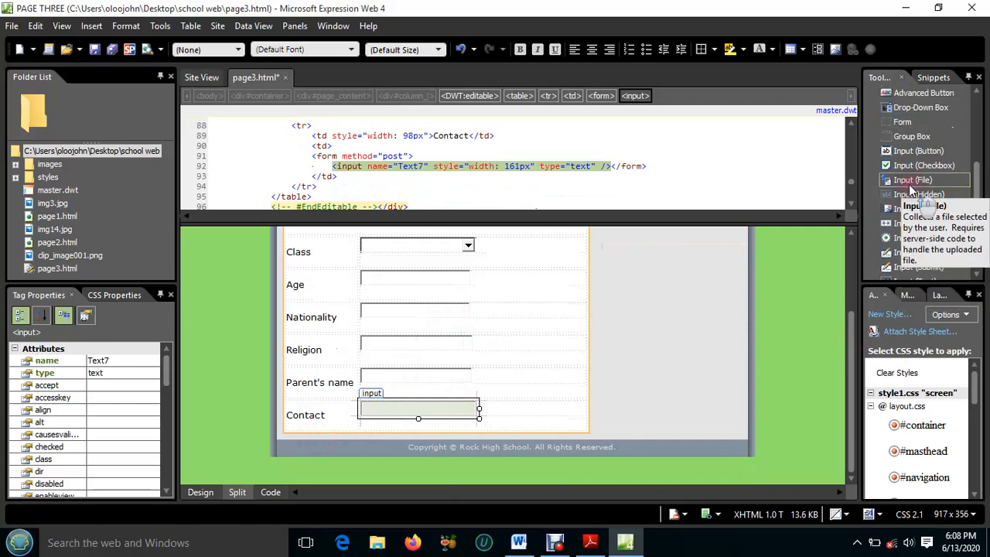
pyautogui.scroll(-2, 908, 184)
pyautogui.scroll(2, 908, 184)
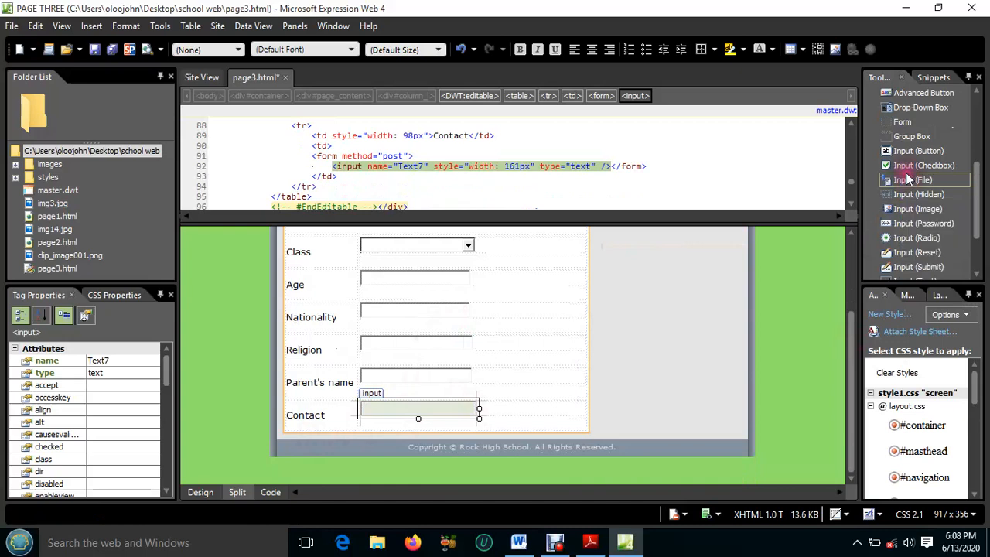
pyautogui.scroll(2, 911, 188)
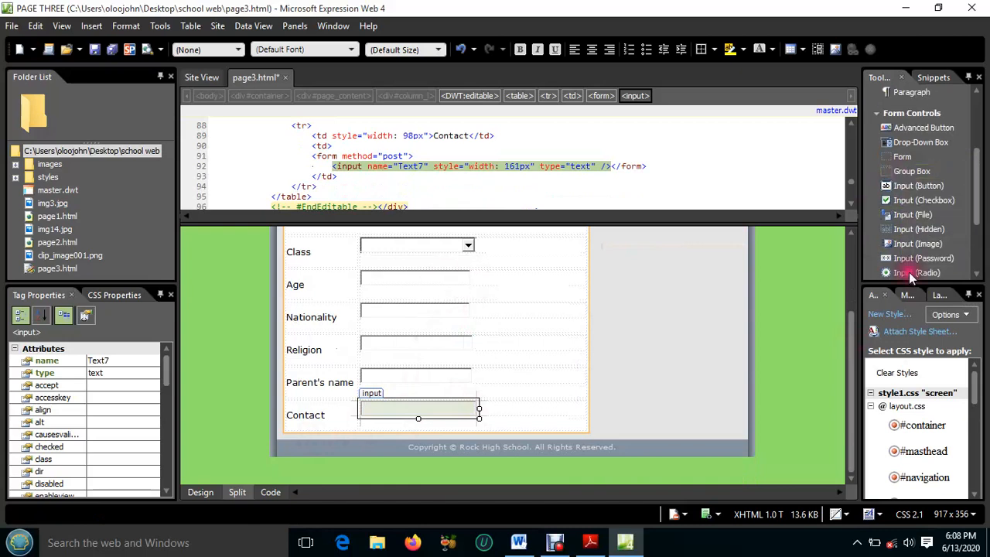
pyautogui.scroll(1, 924, 181)
pyautogui.scroll(-1, 925, 181)
pyautogui.scroll(-4, 926, 180)
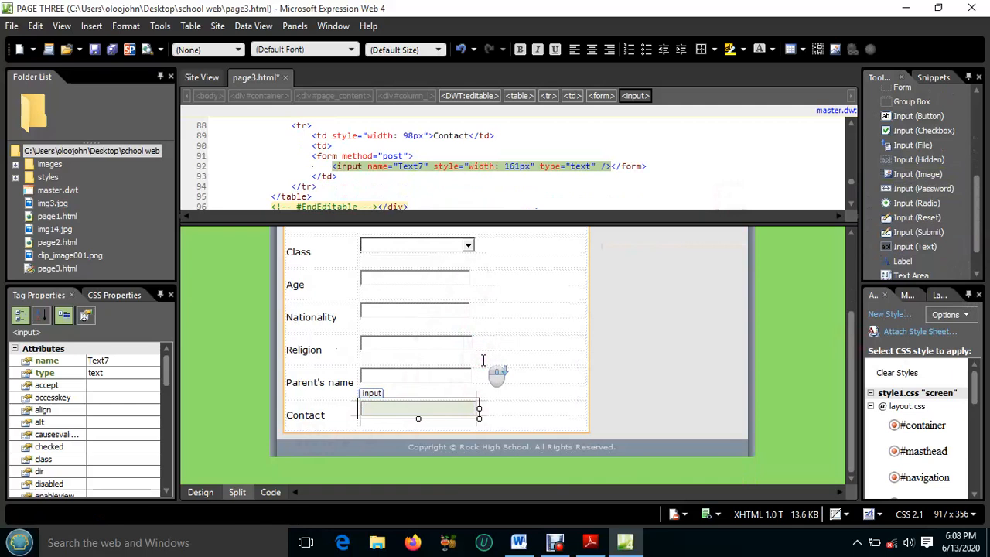
pyautogui.scroll(4, 483, 359)
pyautogui.scroll(-1, 483, 359)
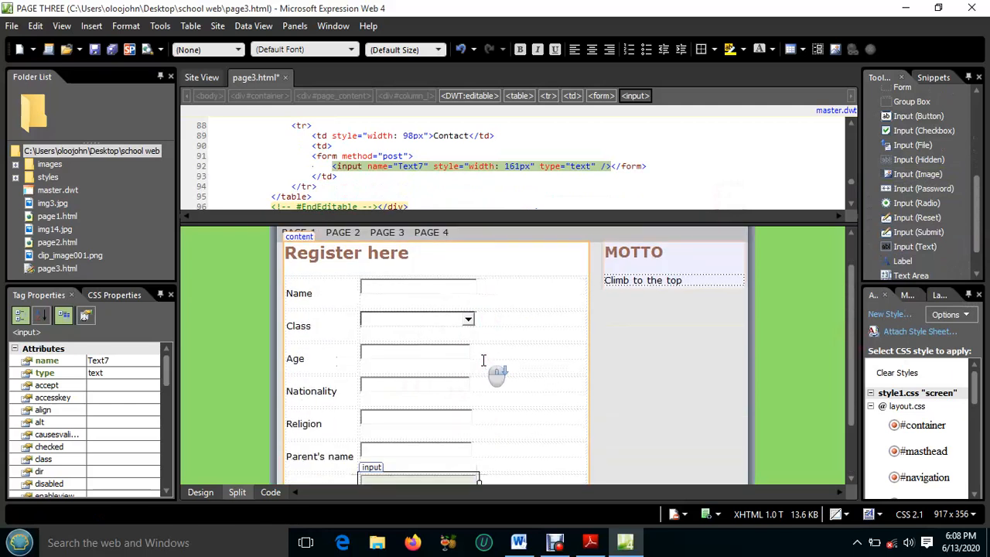
# Save and close page3.html, and check the Page IV requirement in Adobe Reader
pyautogui.click(115, 48)
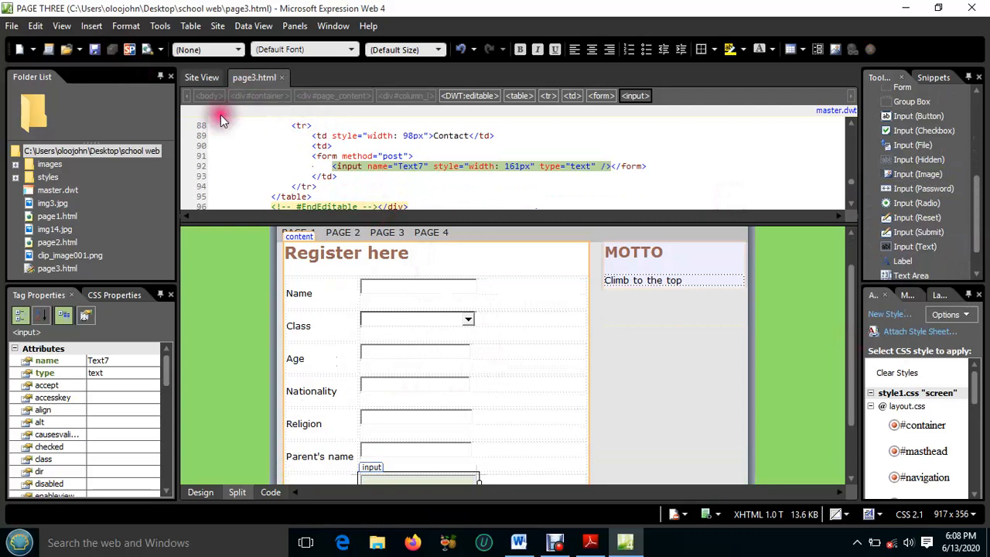
pyautogui.click(284, 78)
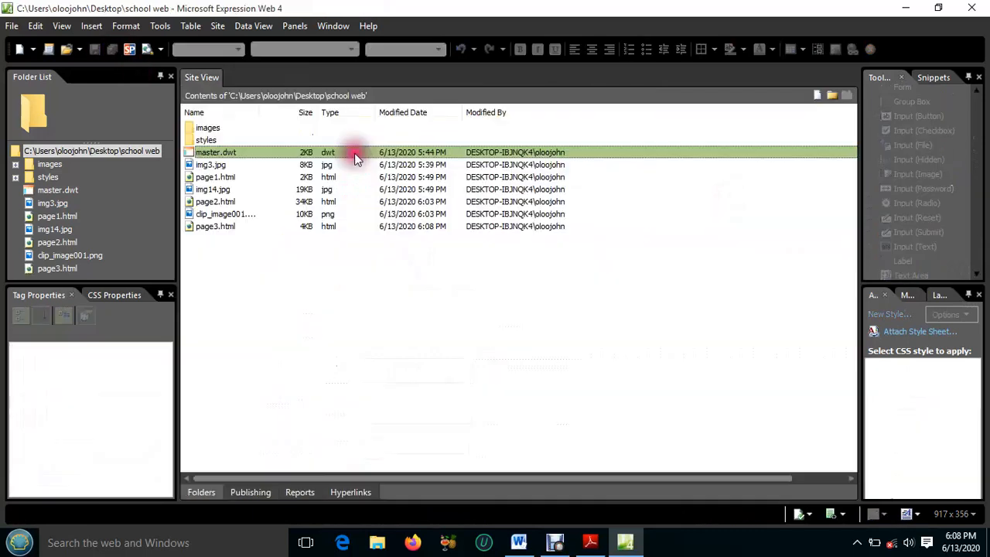
pyautogui.click(590, 541)
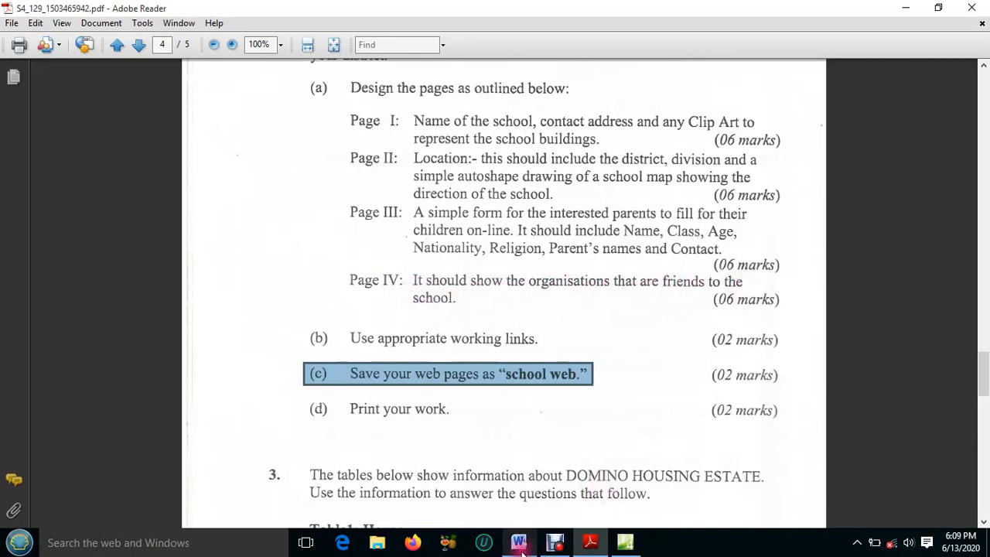
# Return to Expression Web and create a new page from the master.dwt dynamic web template
pyautogui.click(625, 542)
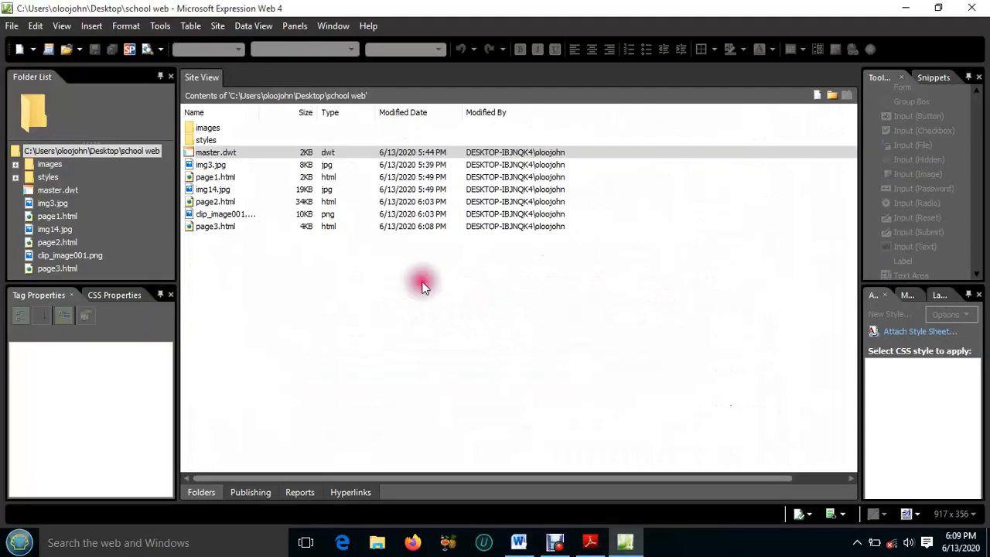
pyautogui.rightClick(224, 153)
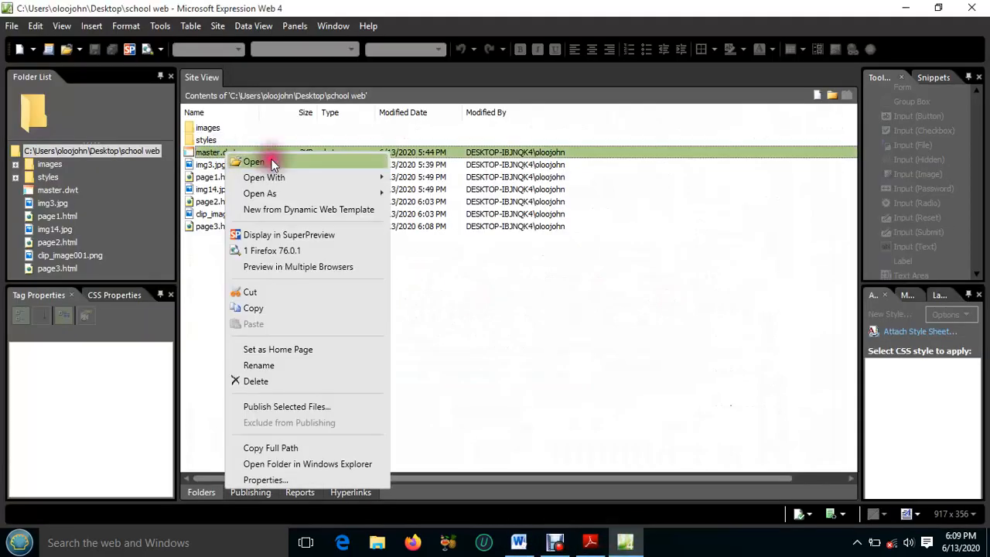
pyautogui.click(298, 207)
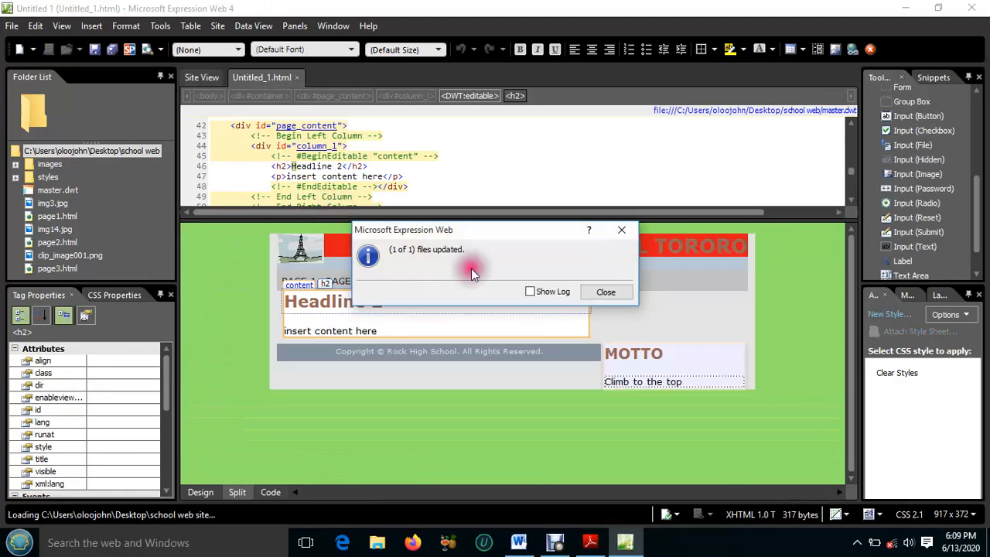
pyautogui.click(606, 292)
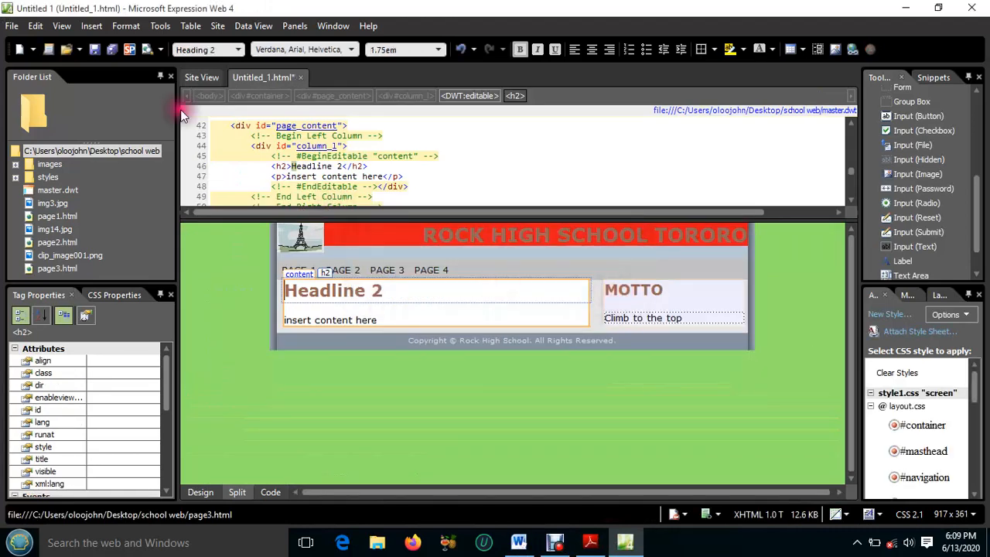
# Save the new page in the school web folder as page4.html with the page title PAGE FOUR
pyautogui.click(112, 50)
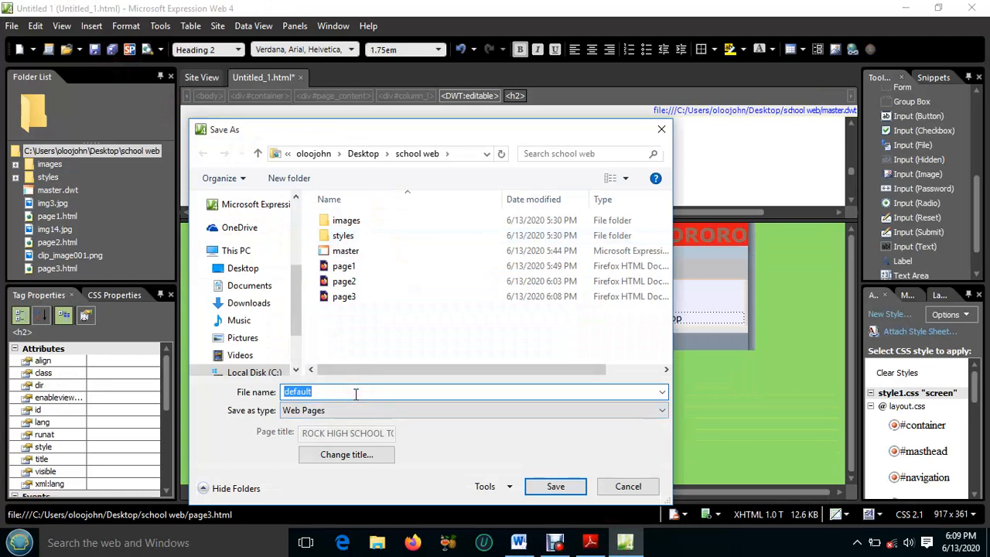
pyautogui.write('pa')
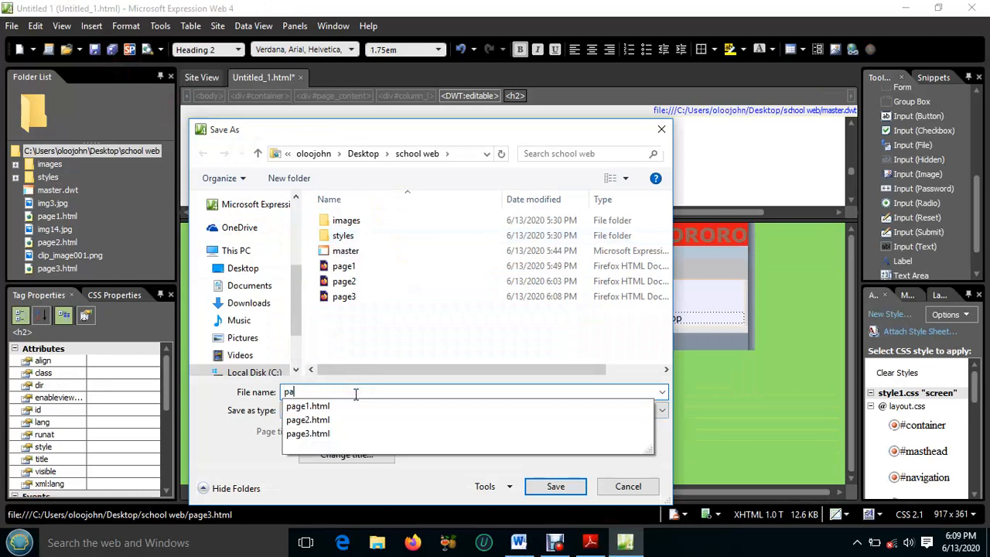
pyautogui.write('ge4.html')
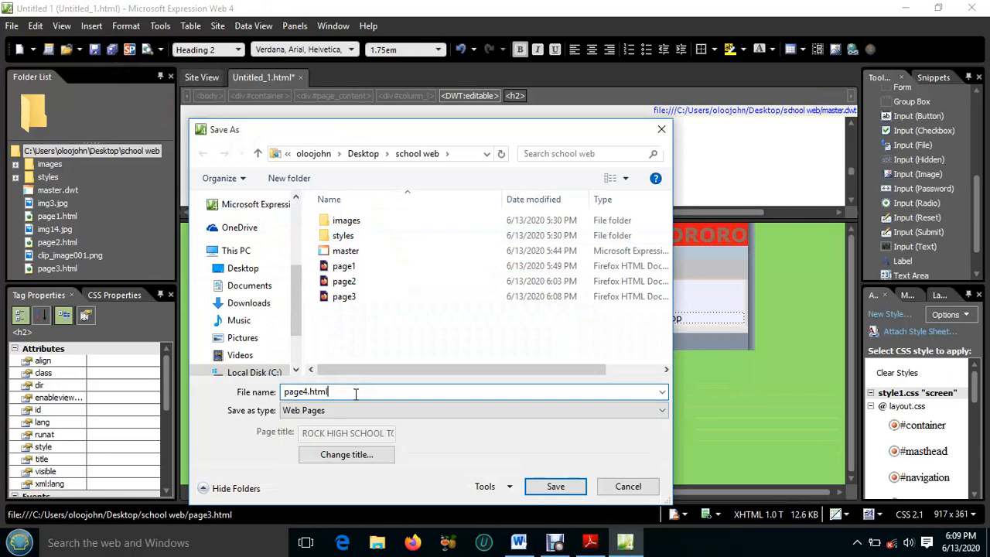
pyautogui.click(355, 455)
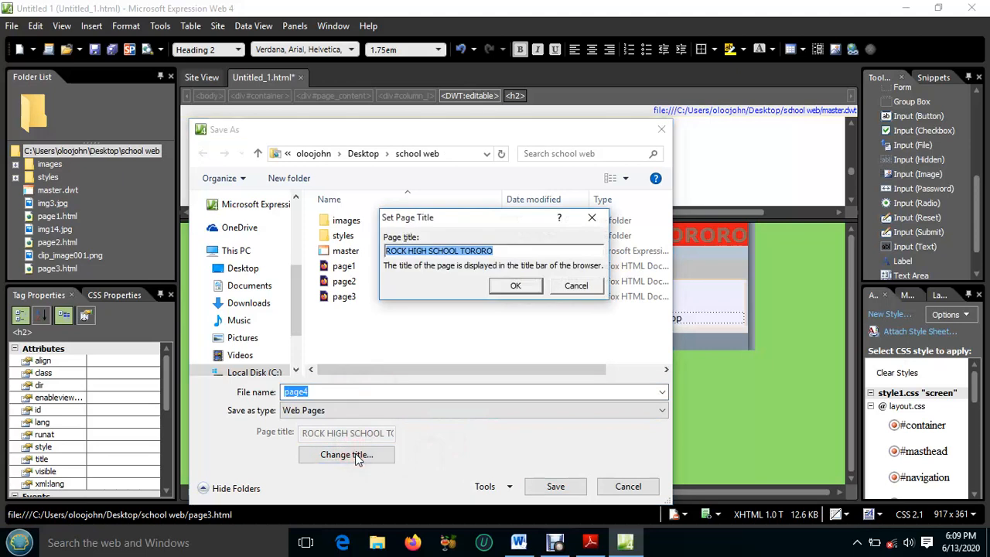
pyautogui.write('PAGE FOUR')
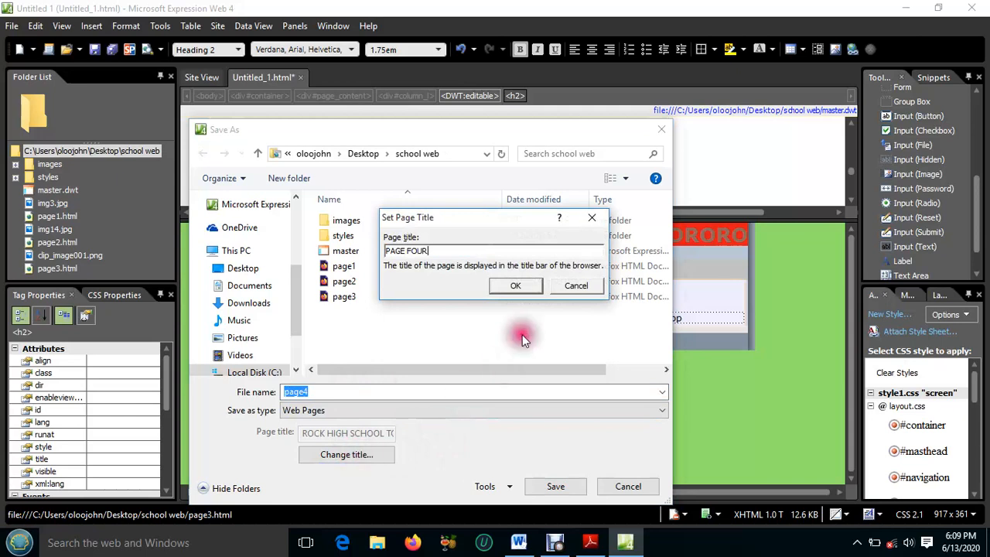
pyautogui.click(514, 285)
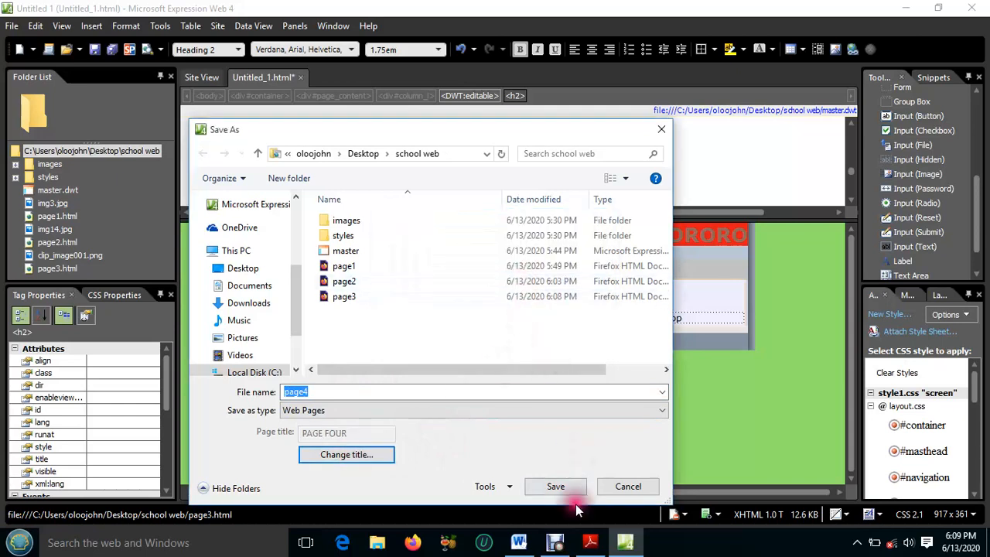
pyautogui.click(560, 486)
pyautogui.click(562, 485)
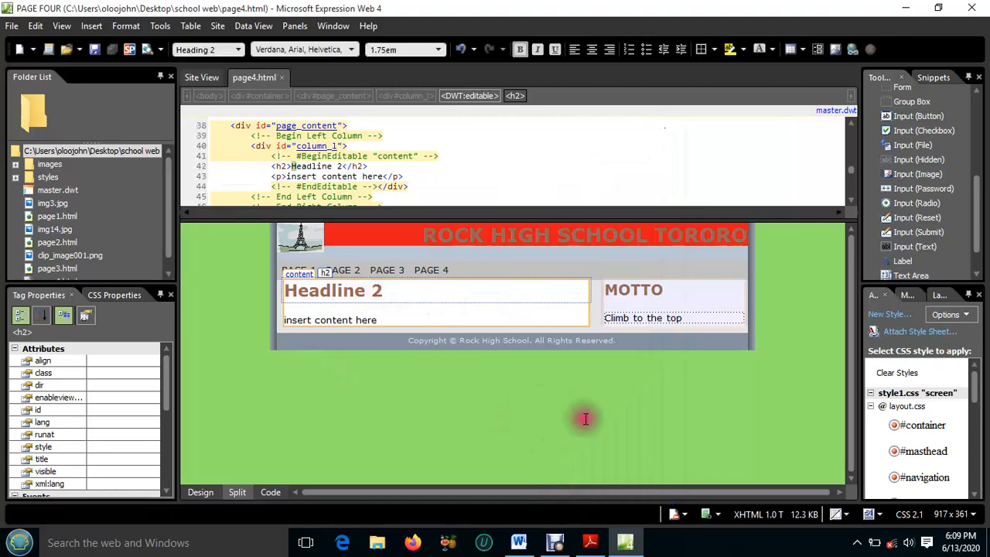
# Replace the Headline 2 heading on page4.html with "Organisations that are our friends"
pyautogui.moveTo(381, 289); pyautogui.dragTo(299, 293)
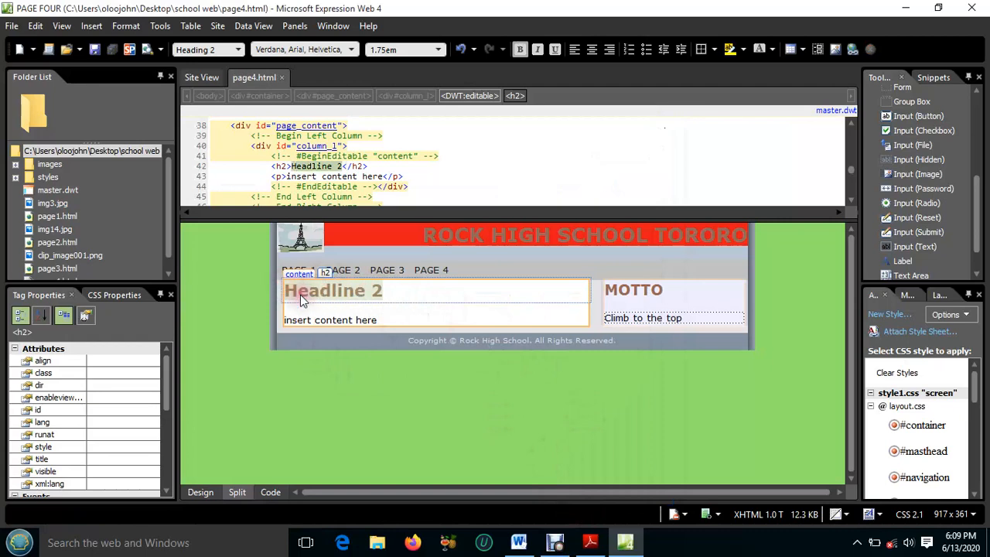
pyautogui.write('O')
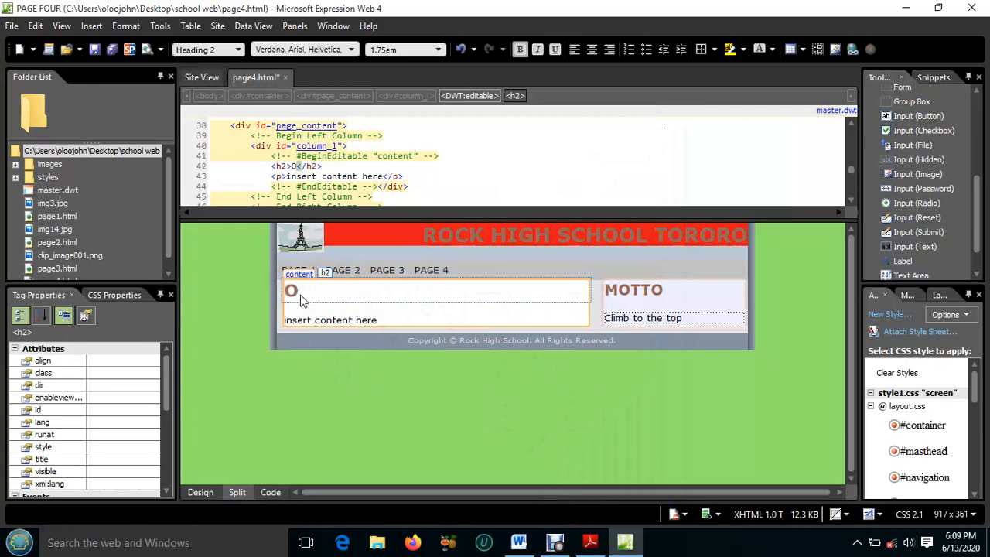
pyautogui.write('rgani')
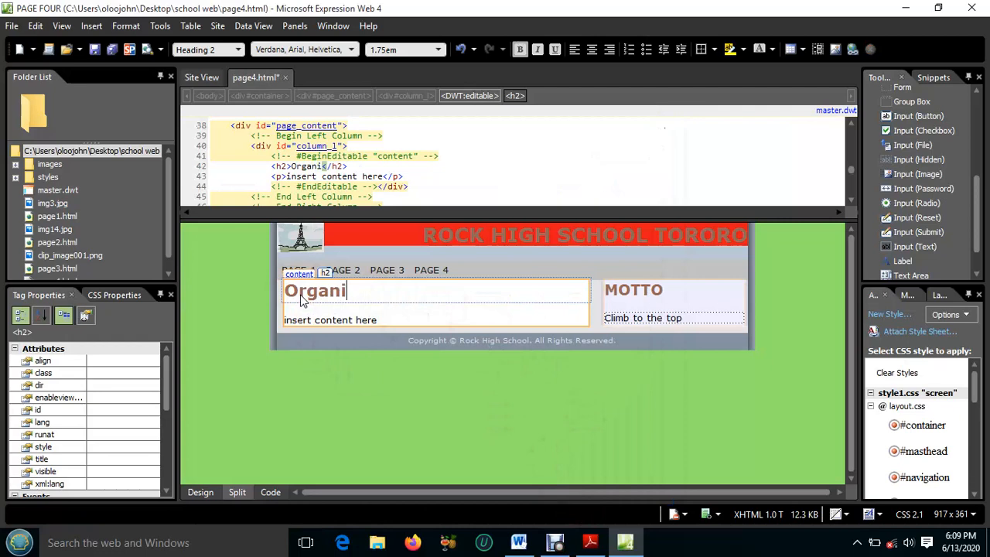
pyautogui.write('sati')
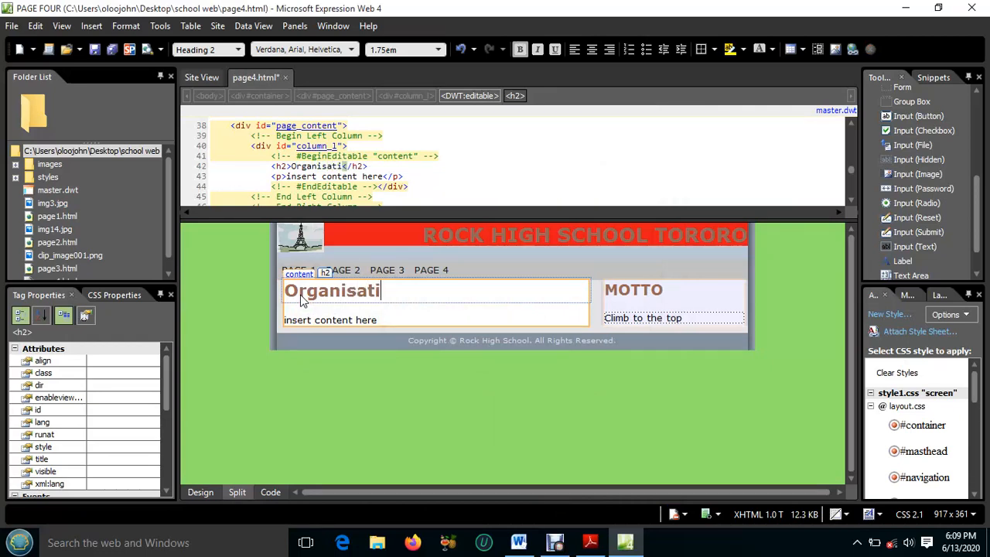
pyautogui.write('ons ')
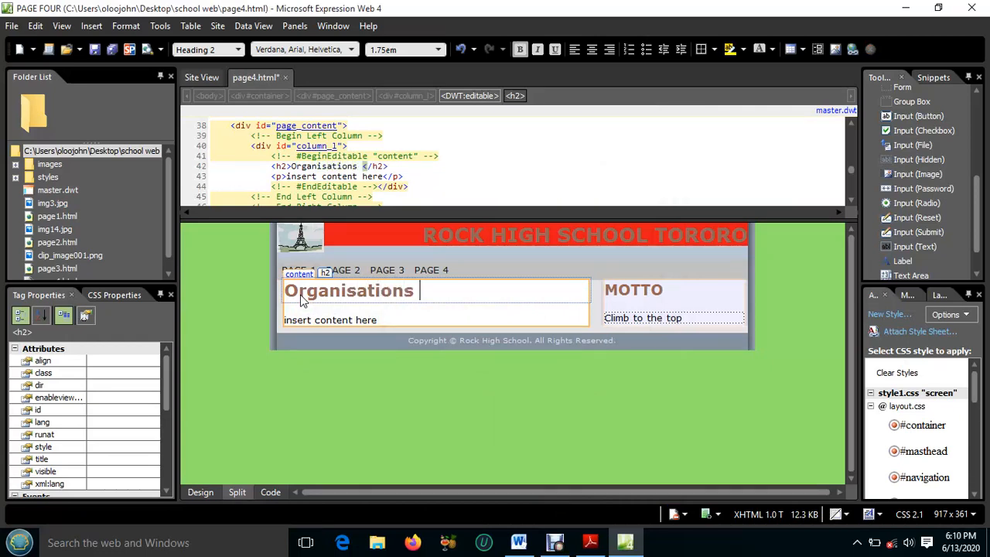
pyautogui.write('that a')
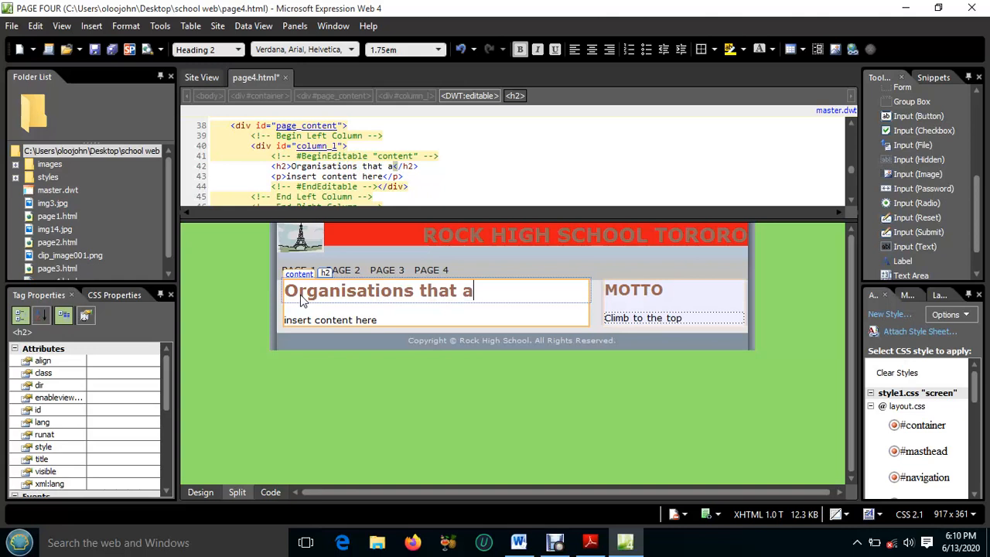
pyautogui.write('re ou')
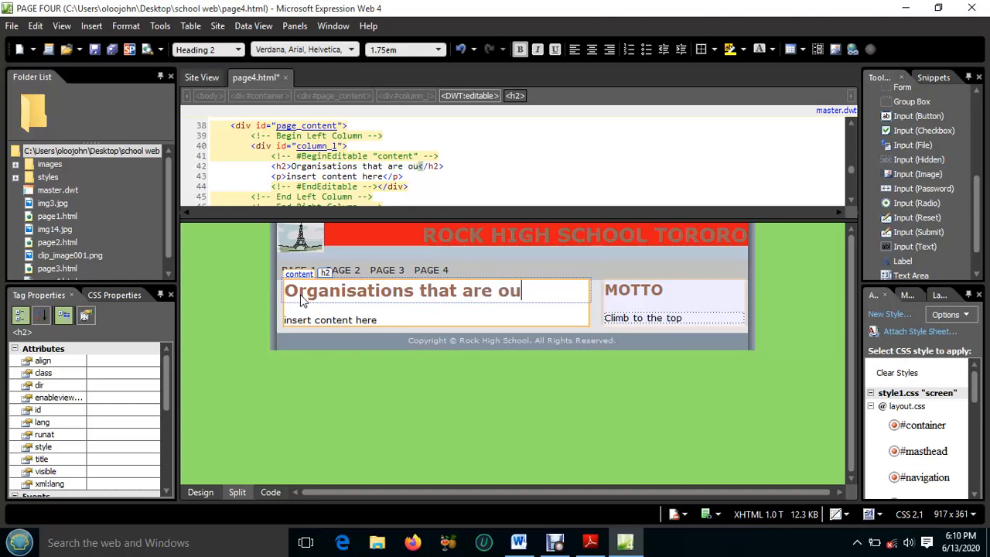
pyautogui.write('r fri')
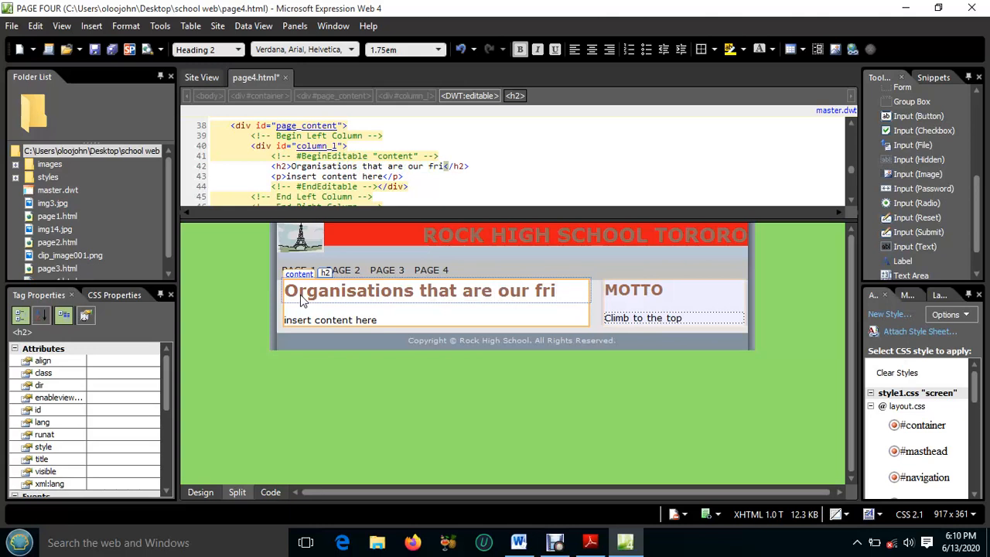
pyautogui.write('end')
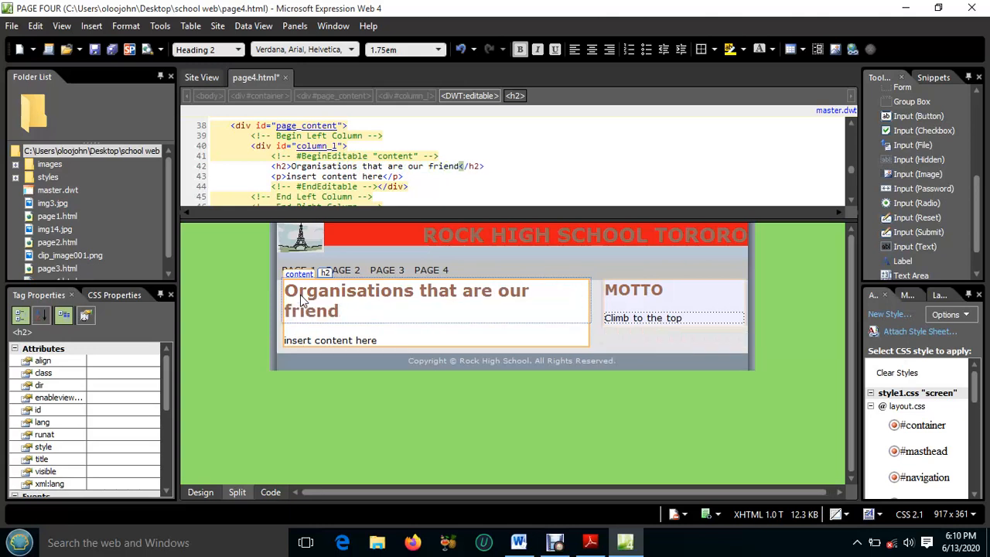
pyautogui.write('s')
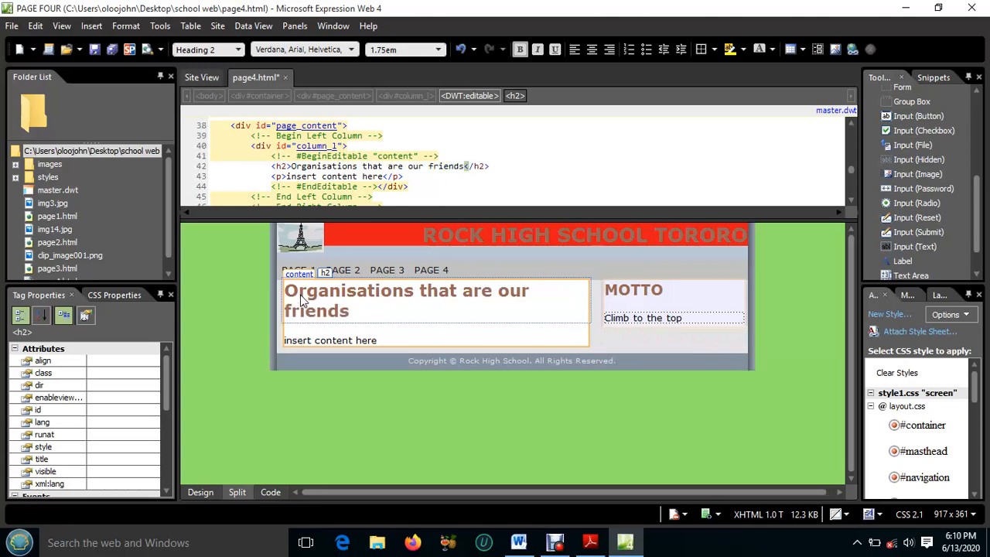
# Delete the "insert content here" placeholder below the heading and start a numbered list in its place
pyautogui.click(396, 337)
pyautogui.moveTo(395, 338); pyautogui.dragTo(286, 340)
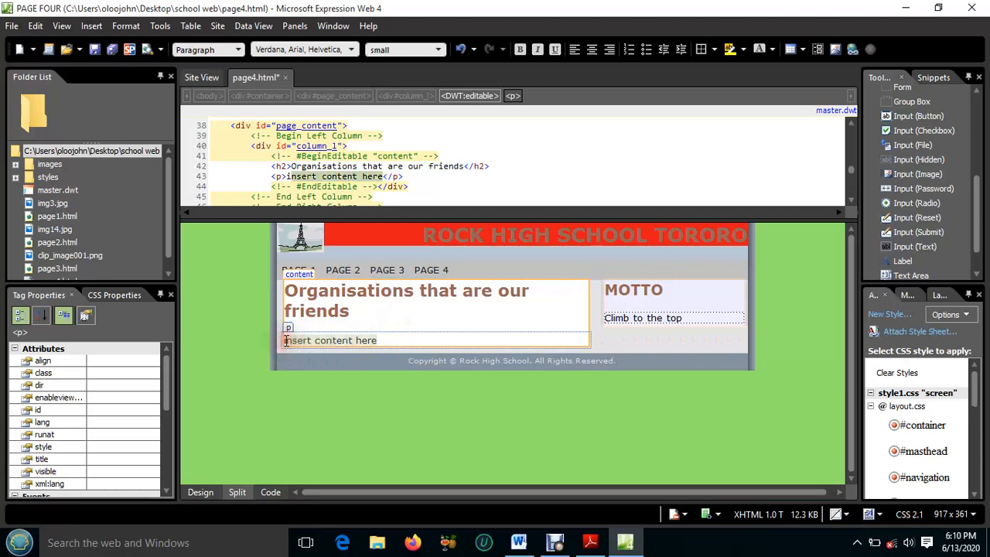
pyautogui.press('Delete')
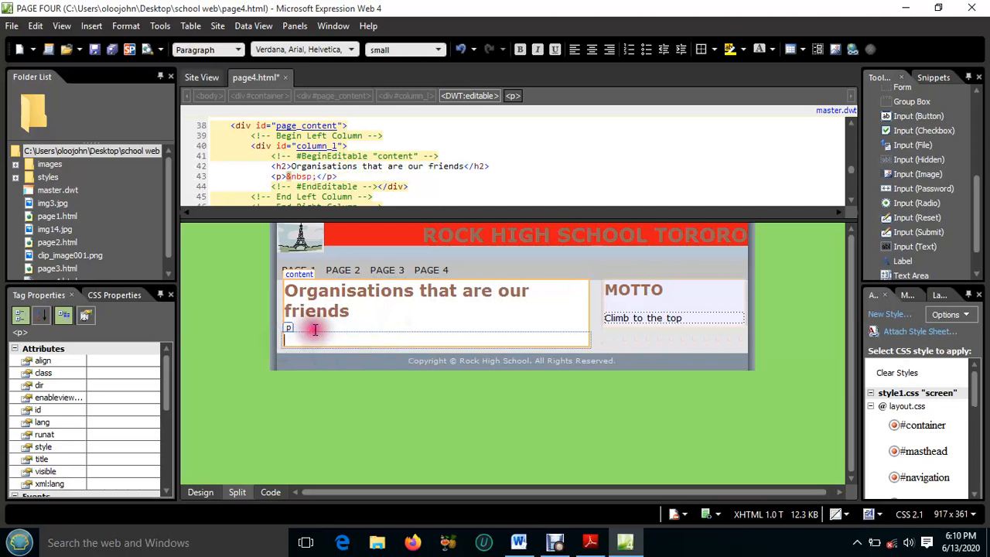
pyautogui.click(628, 48)
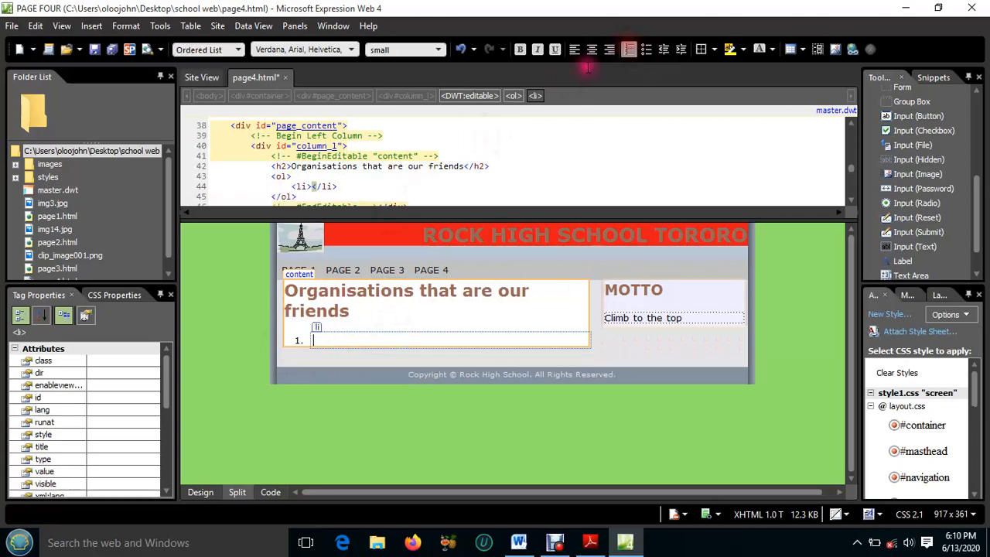
pyautogui.click(368, 338)
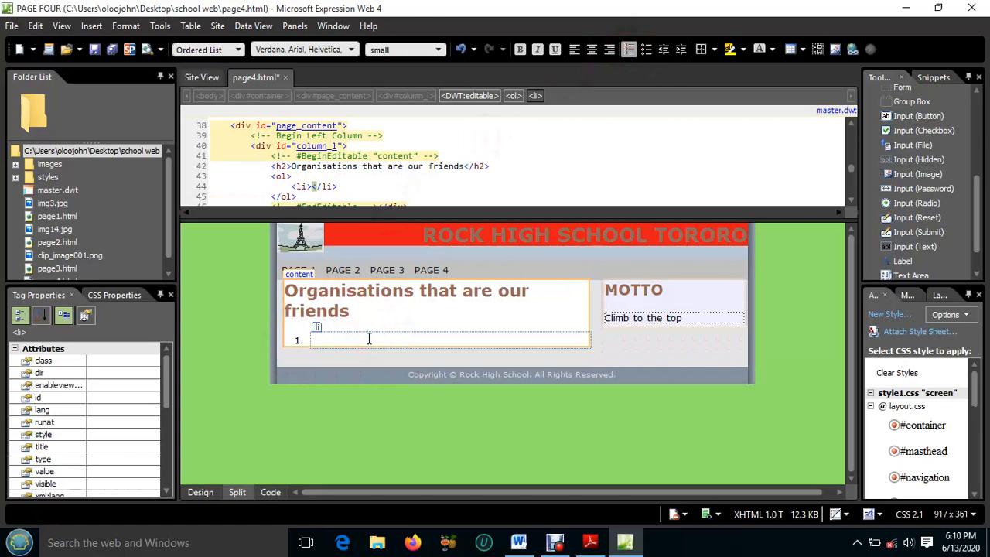
# Enter TASO Tororo, Plan Tororo, MFUMI and etc as the four items of the numbered list
pyautogui.write('TASO ')
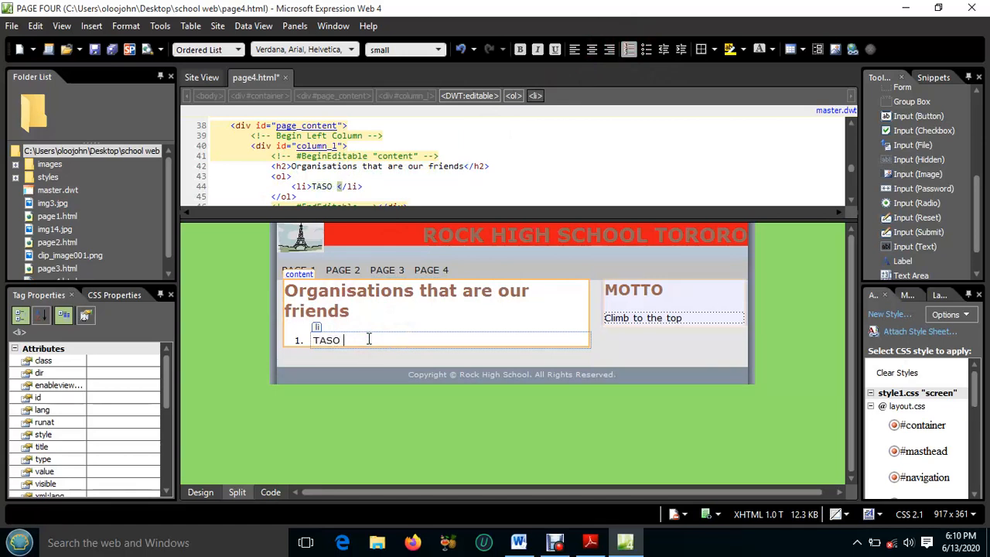
pyautogui.write('Tororo')
pyautogui.press('Return')
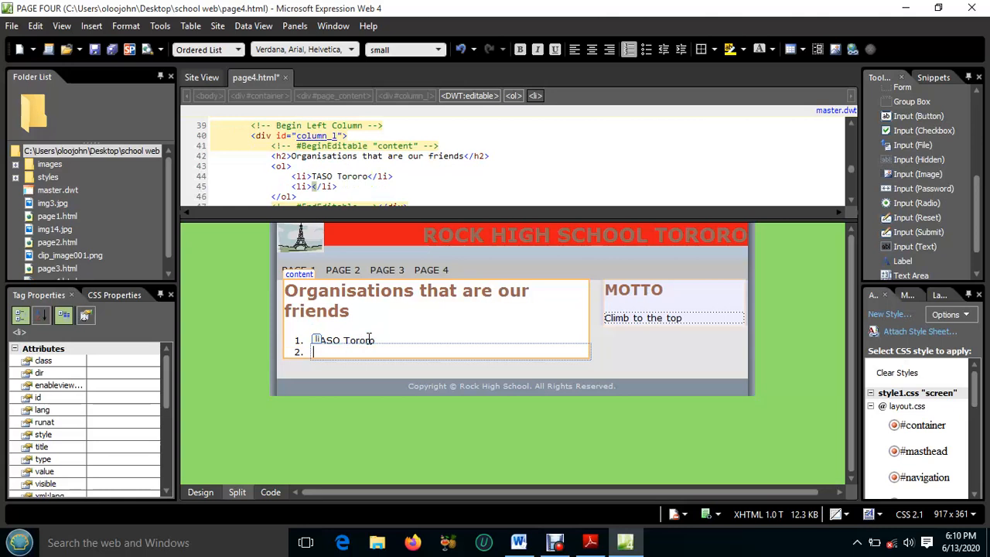
pyautogui.write('Plan To')
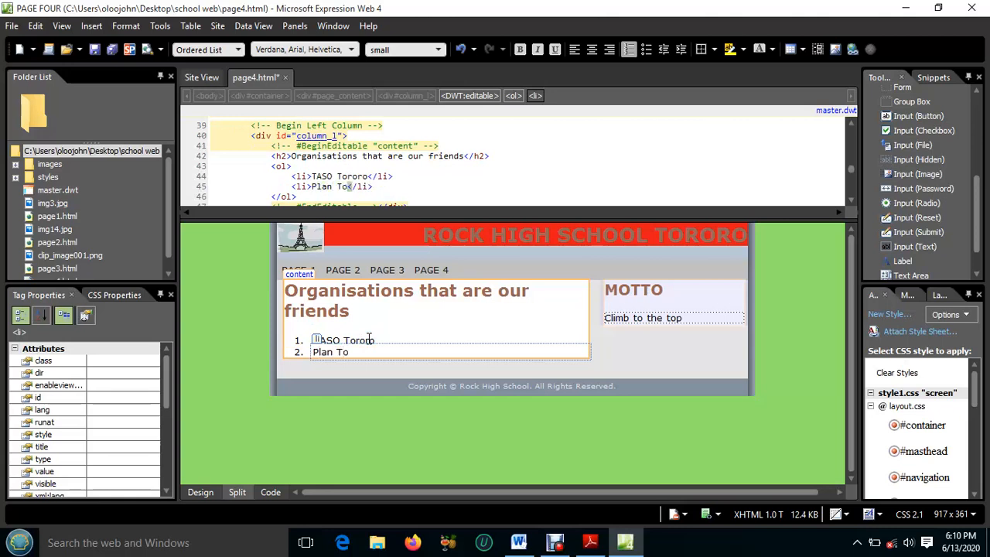
pyautogui.write('roro')
pyautogui.press('Return')
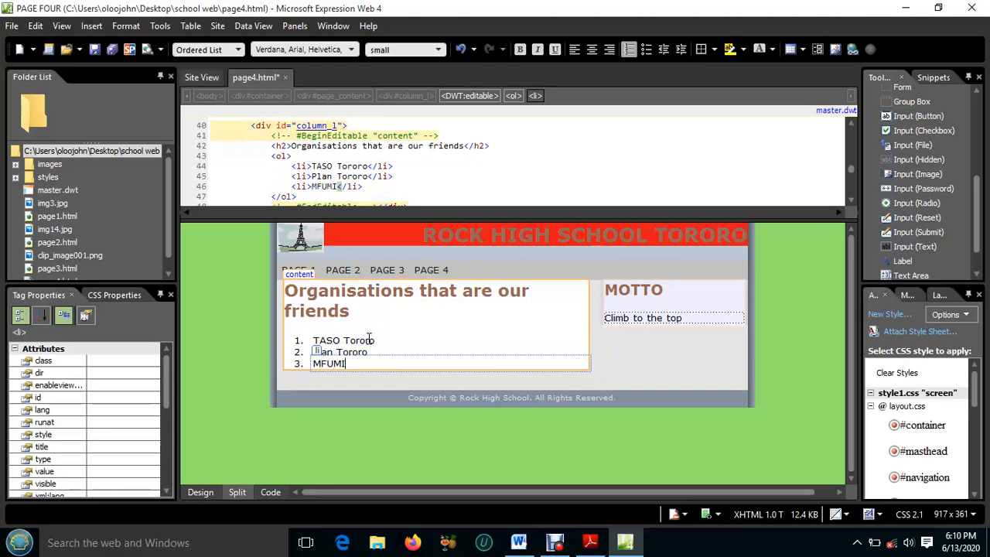
pyautogui.press('Return')
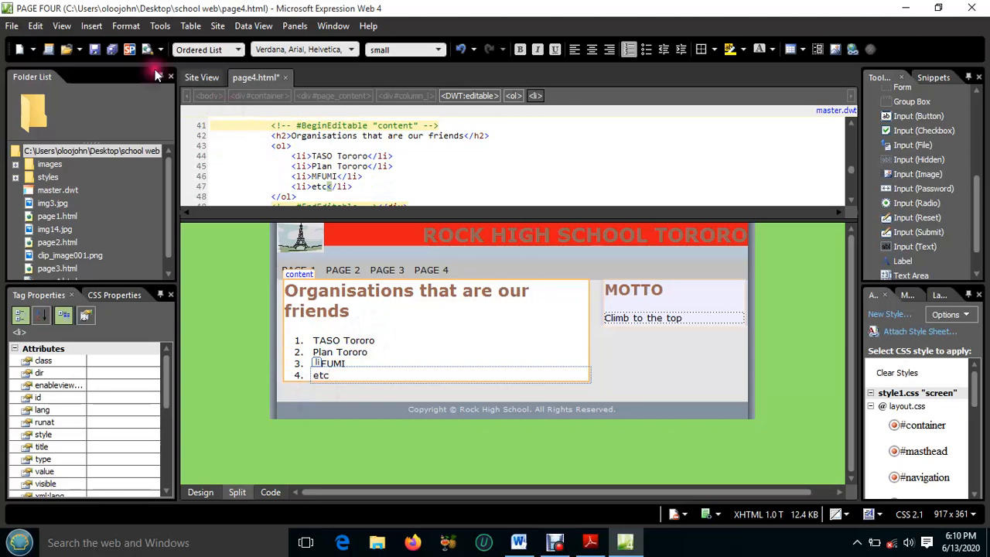
# Save and close page4.html, and check the remaining requirements (b) to (d) of question 2 in Adobe Reader
pyautogui.click(114, 48)
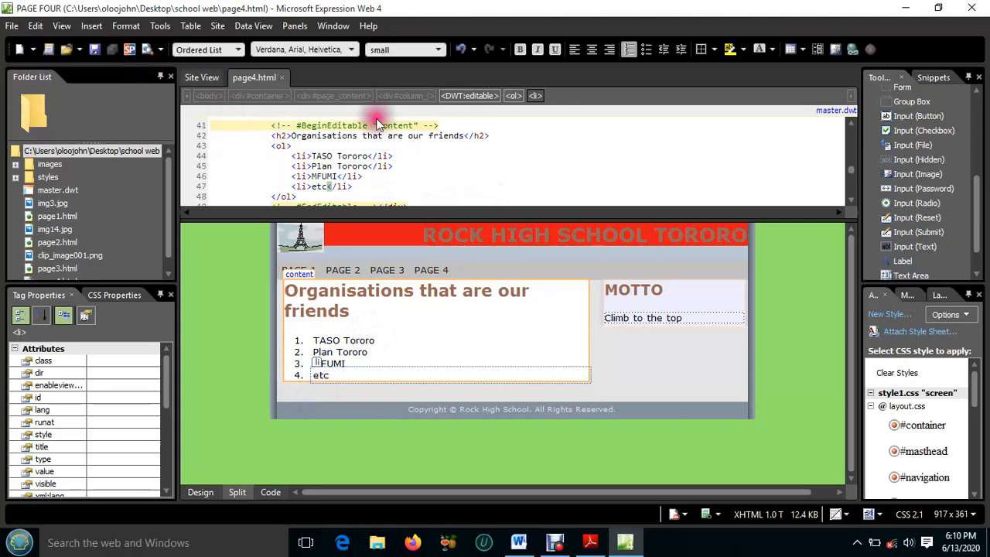
pyautogui.click(283, 77)
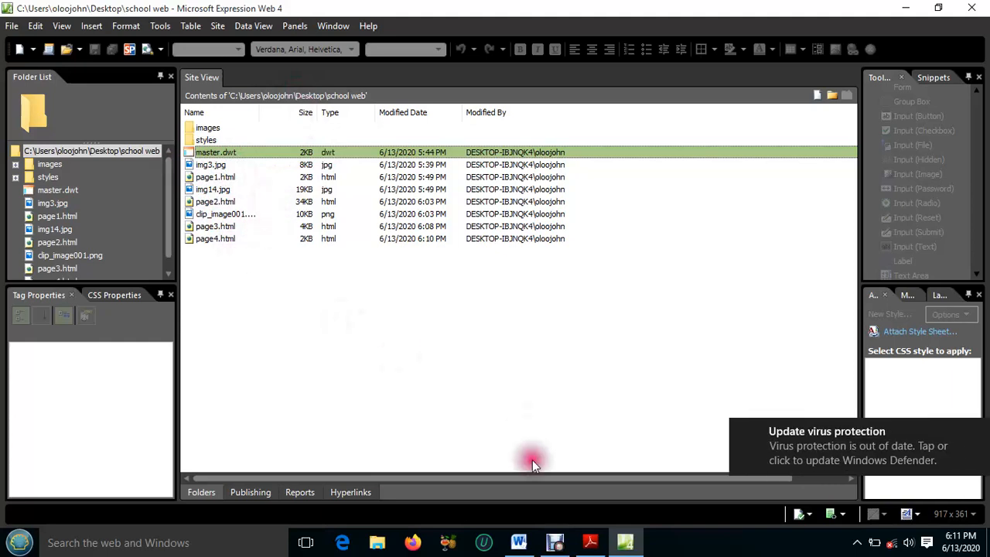
pyautogui.click(600, 547)
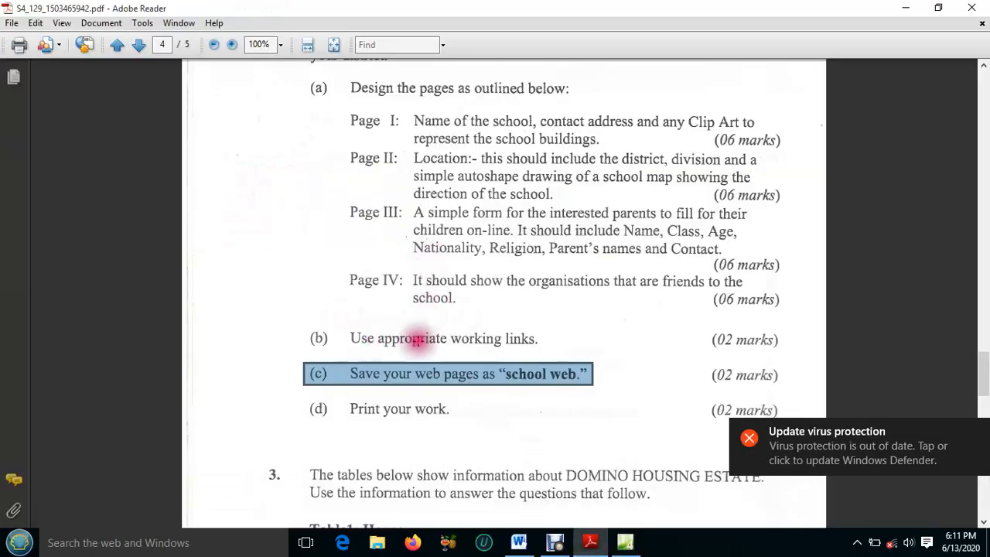
pyautogui.scroll(-1, 527, 337)
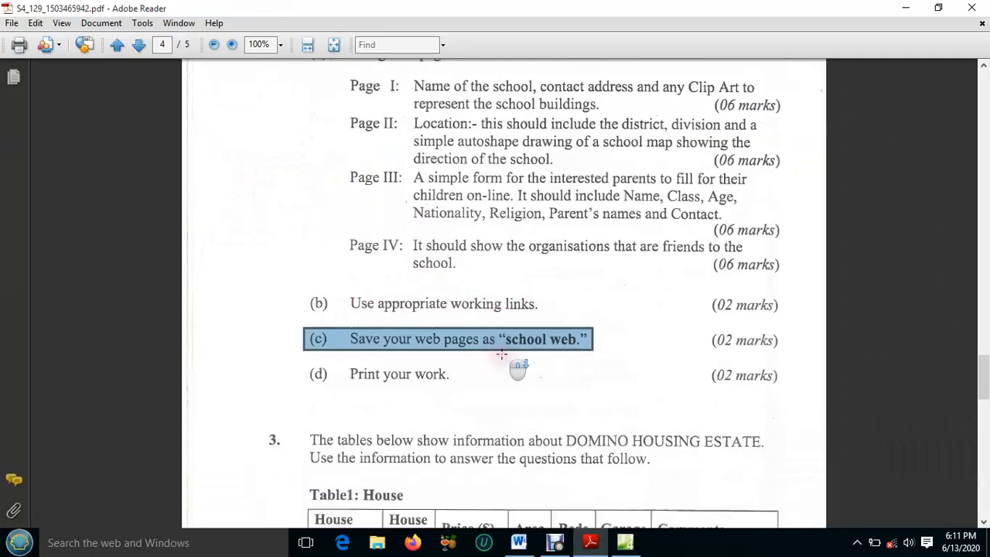
pyautogui.click(413, 340)
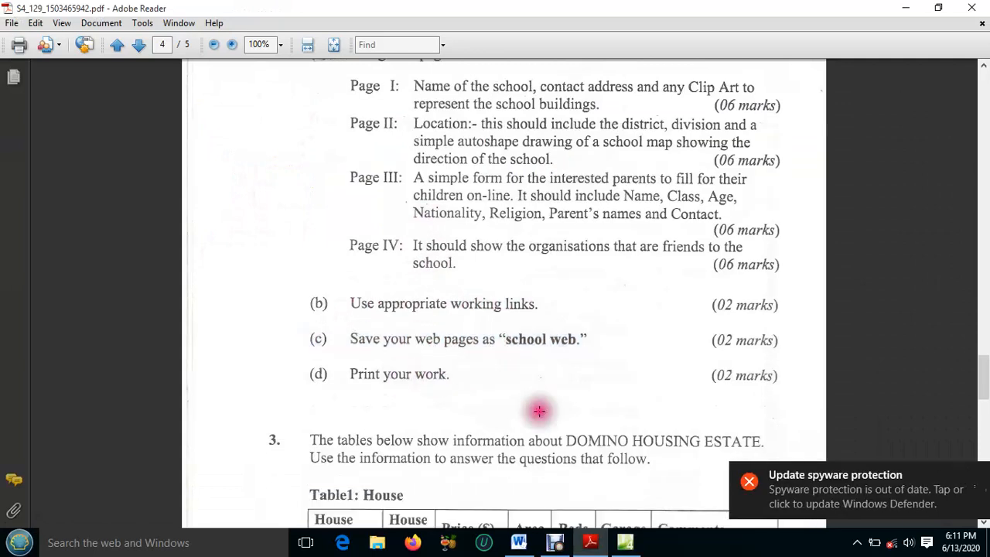
# Return to Expression Web and open the master.dwt template for editing, dismissing the notice about attached pages
pyautogui.click(616, 545)
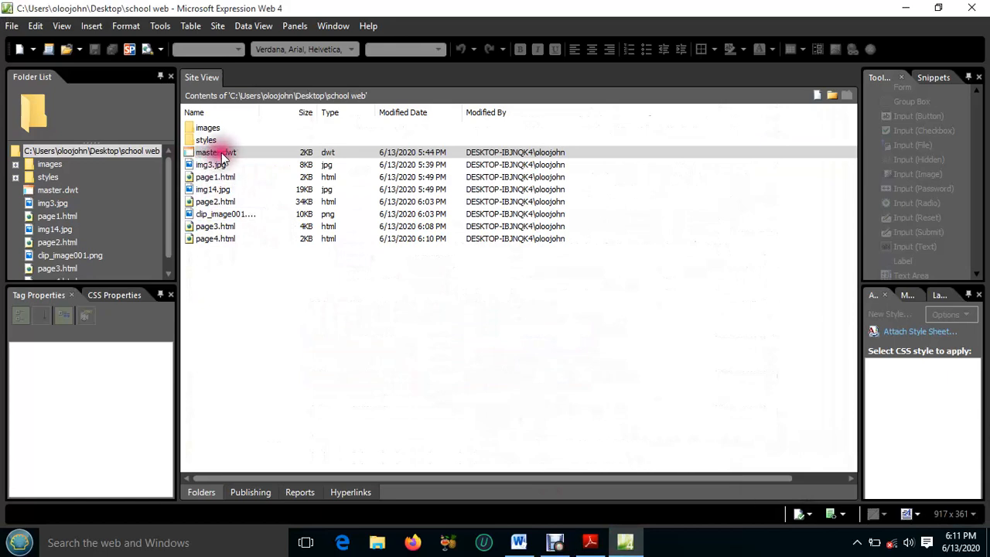
pyautogui.doubleClick(217, 153)
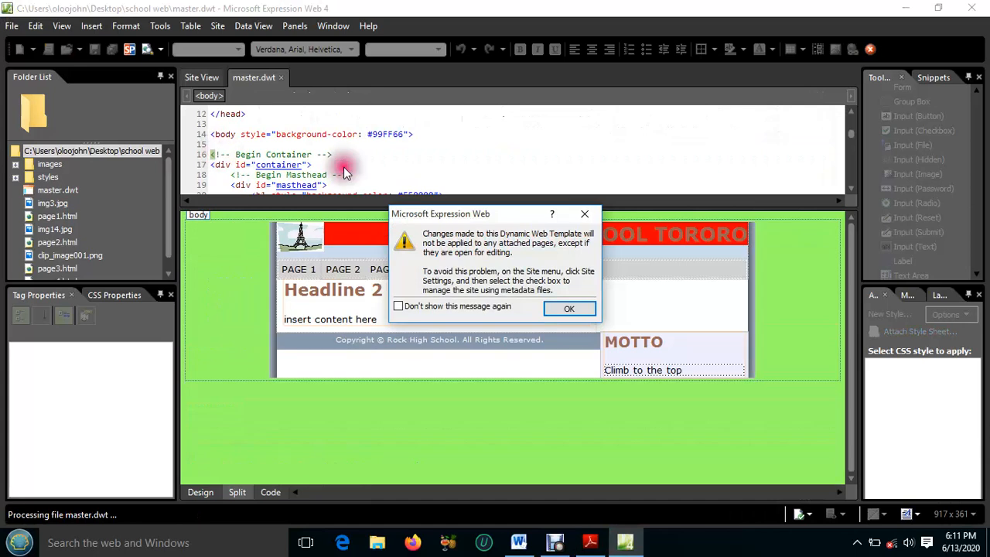
pyautogui.click(584, 217)
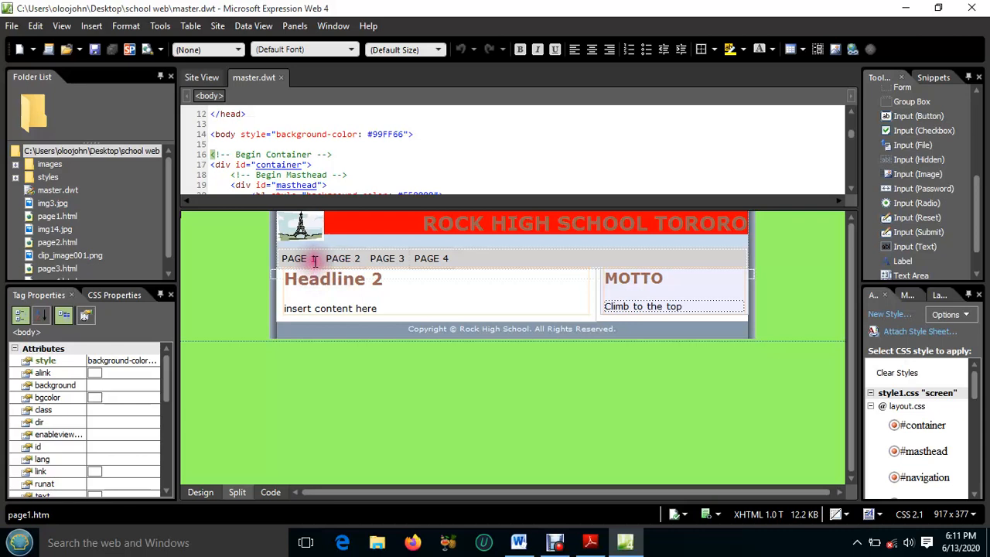
# Check the address of the PAGE 1 navigation link in its hyperlink properties and accept it
pyautogui.moveTo(314, 256); pyautogui.dragTo(279, 257)
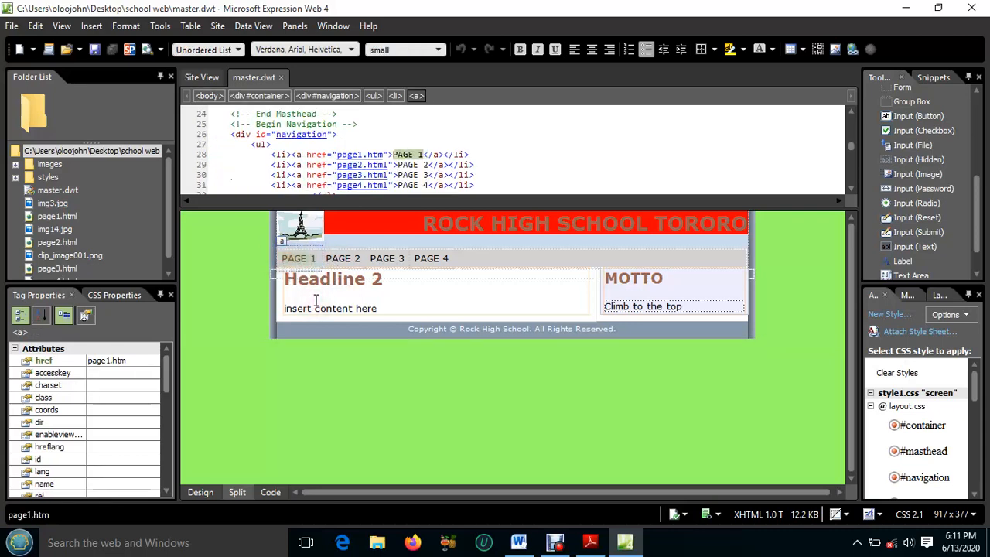
pyautogui.click(299, 264)
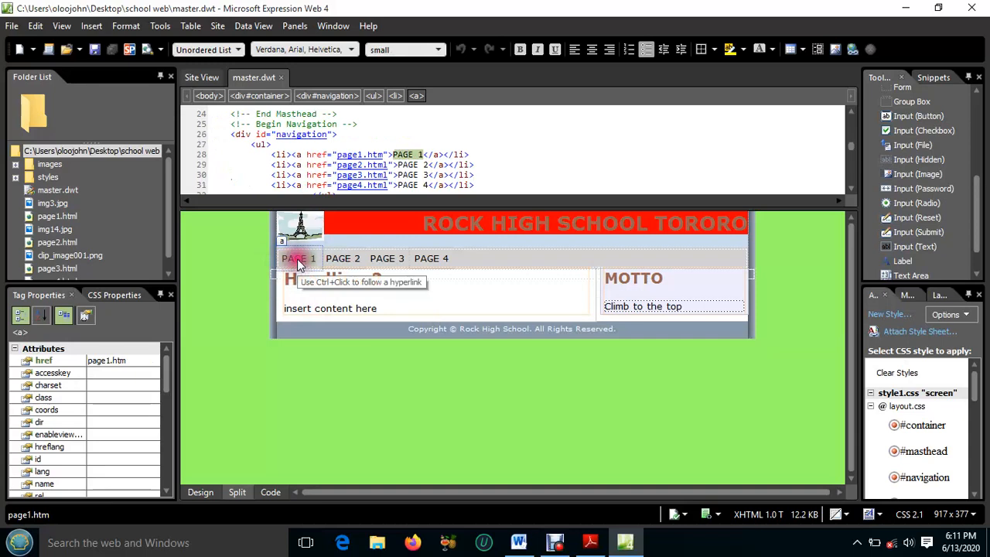
pyautogui.click(301, 264)
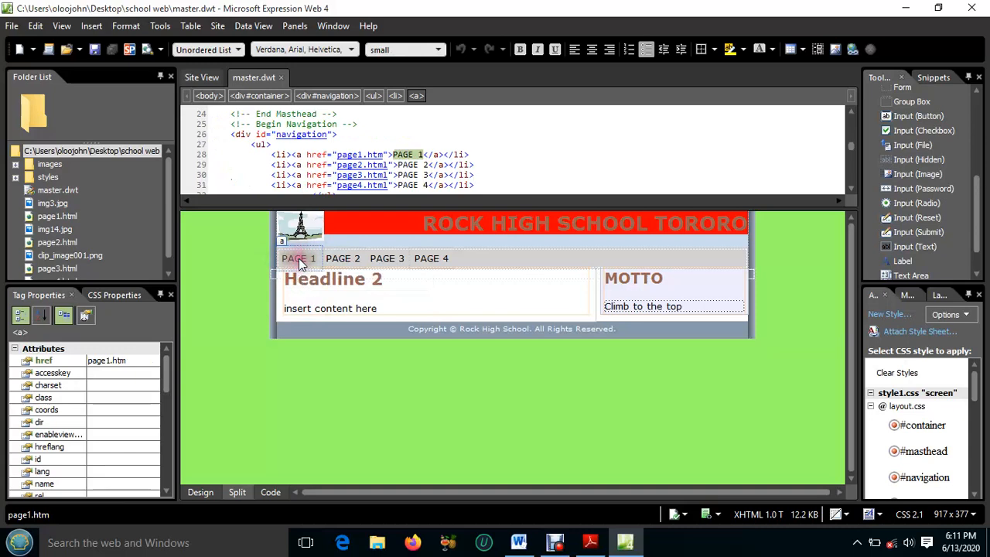
pyautogui.rightClick(301, 265)
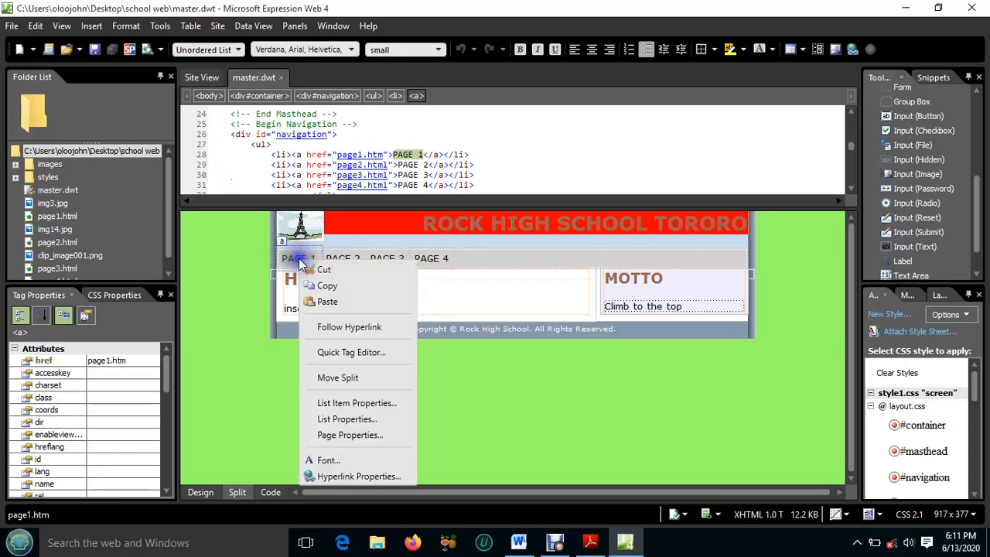
pyautogui.click(359, 476)
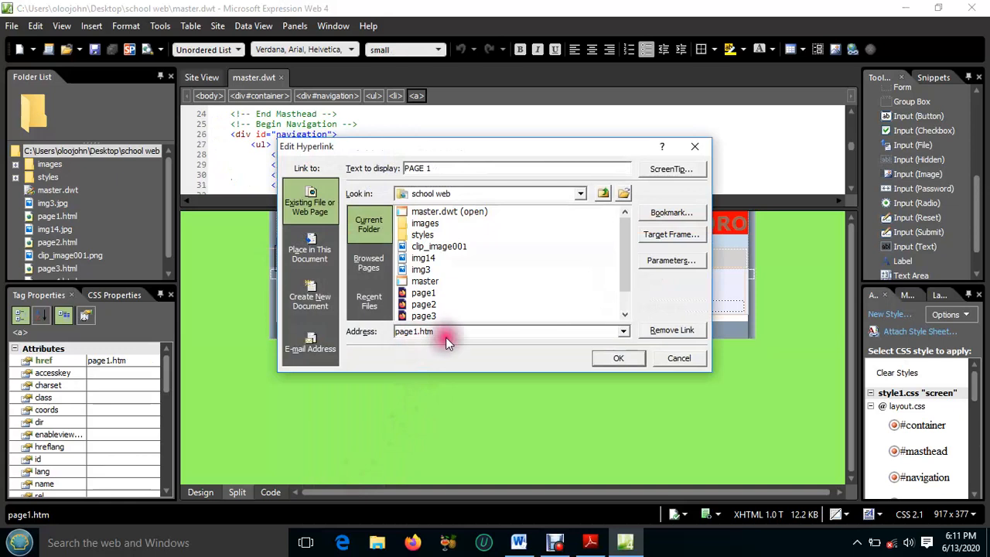
pyautogui.click(618, 358)
# Check the targets of the PAGE 2, PAGE 3 and PAGE 4 navigation links and save the master.dwt template
pyautogui.click(347, 258)
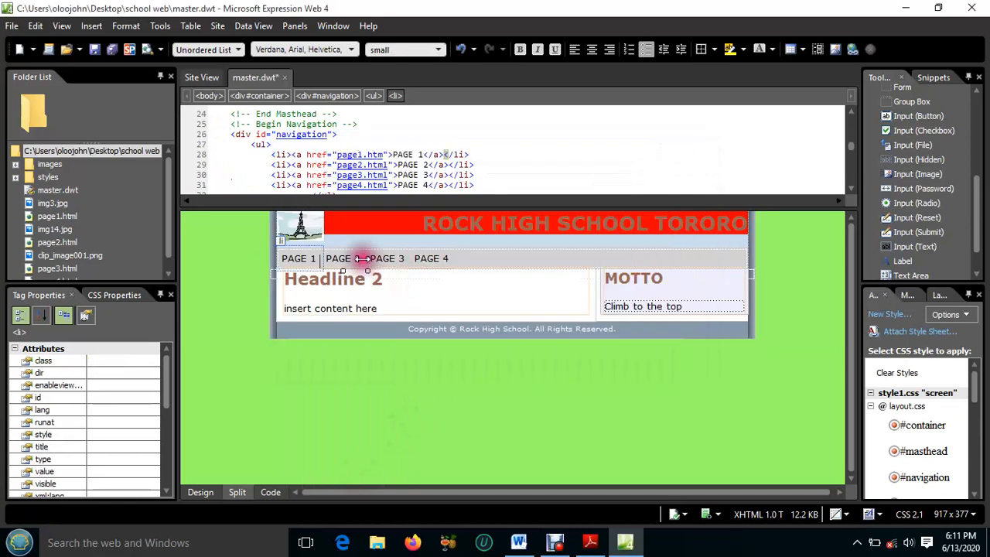
pyautogui.click(423, 258)
pyautogui.click(386, 258)
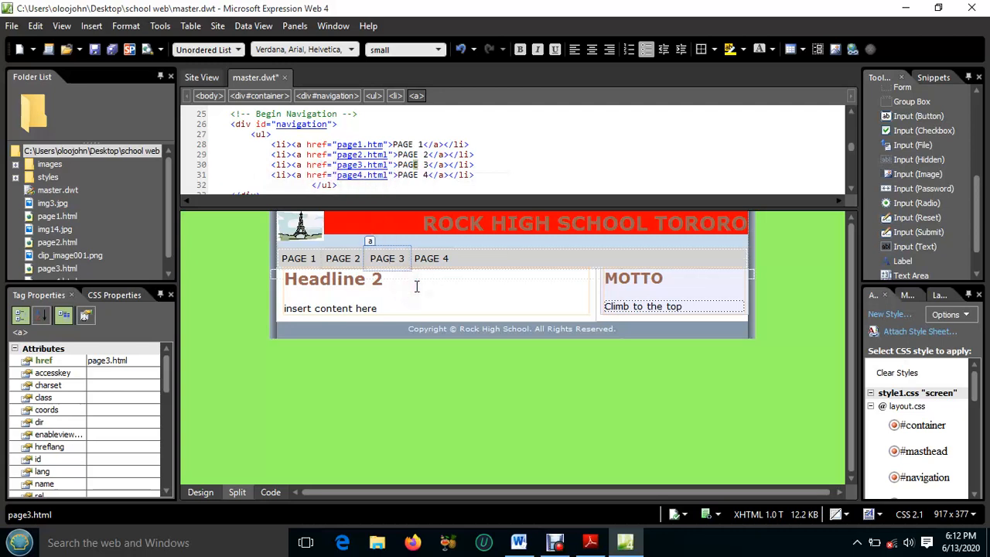
pyautogui.click(111, 50)
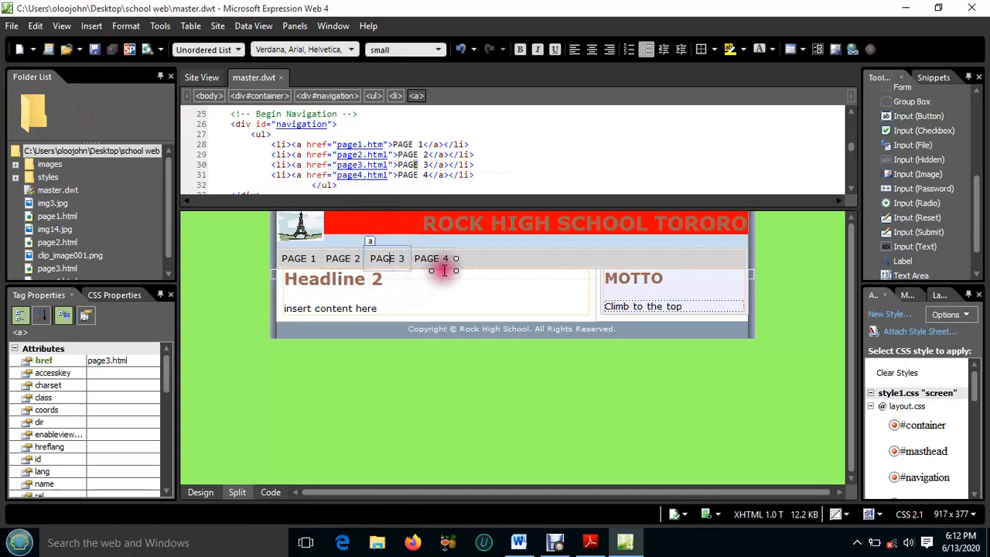
# Check the address of the PAGE 4 navigation link in its hyperlink properties, then save and close the master.dwt template
pyautogui.moveTo(449, 259); pyautogui.dragTo(415, 260)
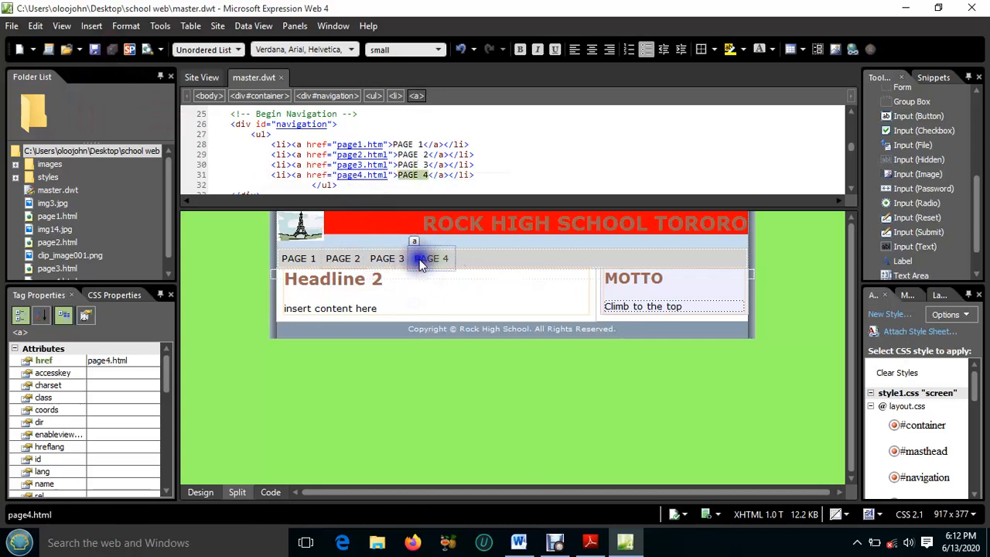
pyautogui.rightClick(419, 260)
pyautogui.click(495, 475)
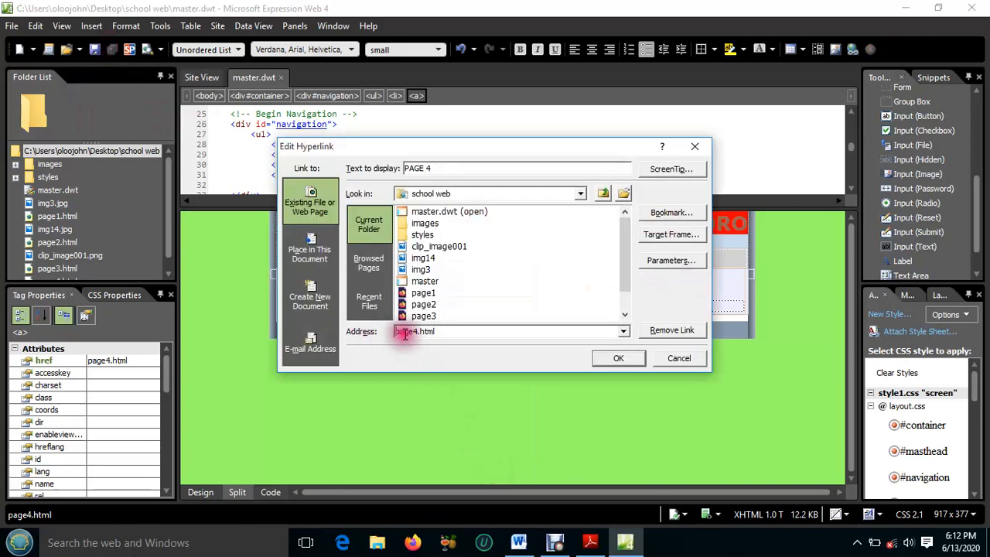
pyautogui.click(619, 357)
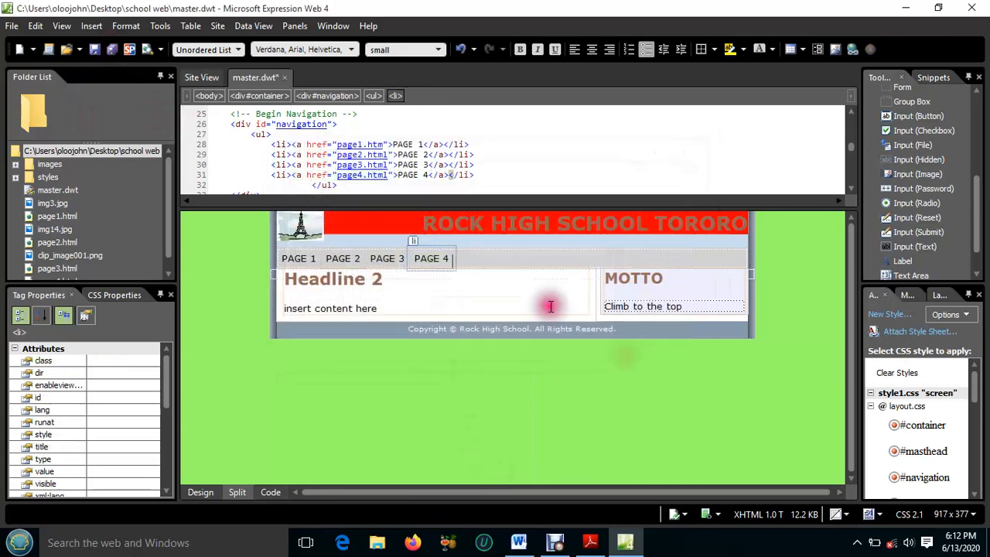
pyautogui.click(481, 260)
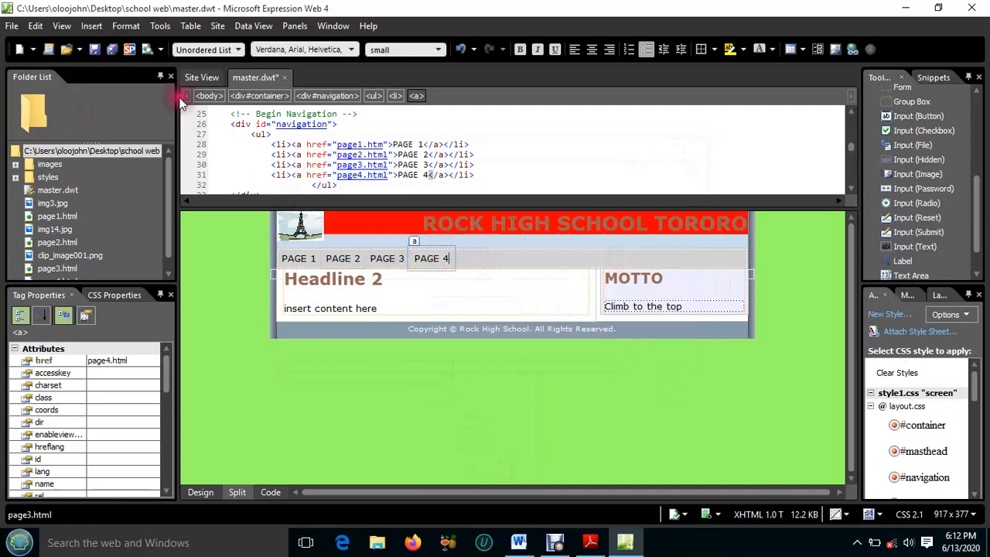
pyautogui.click(113, 48)
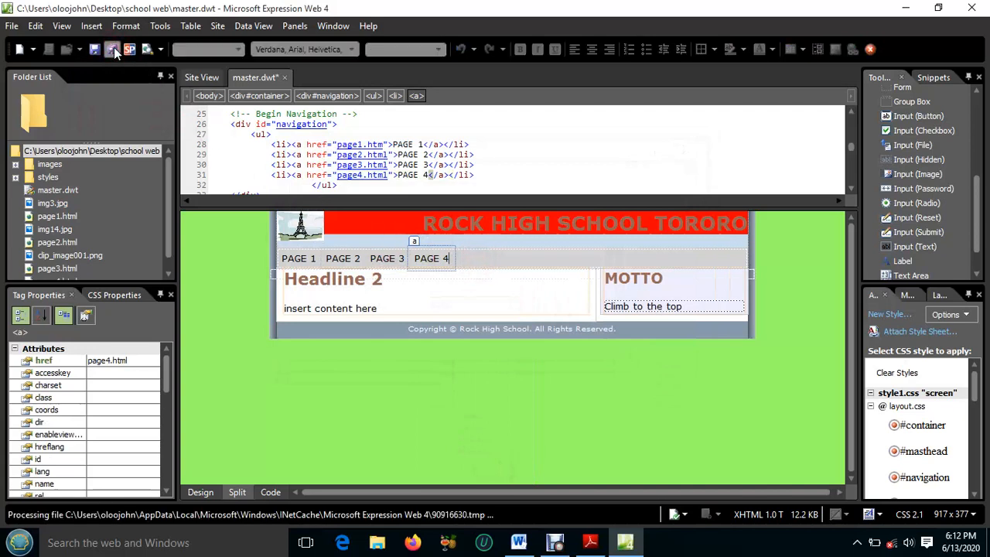
pyautogui.click(283, 78)
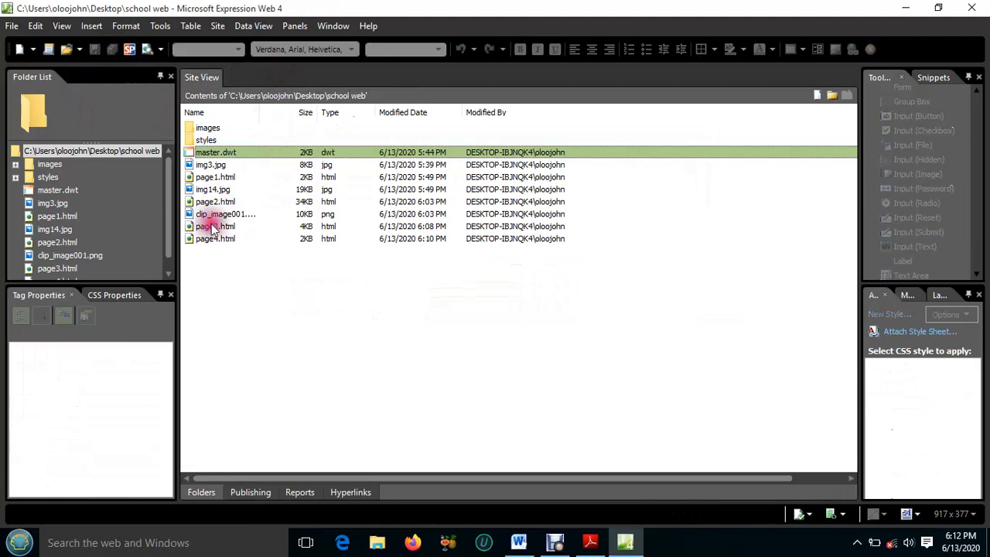
# Recheck the remaining question 2 requirements in Adobe Reader, and preview page1.html from Expression Web in Firefox 76.0.1
pyautogui.click(590, 541)
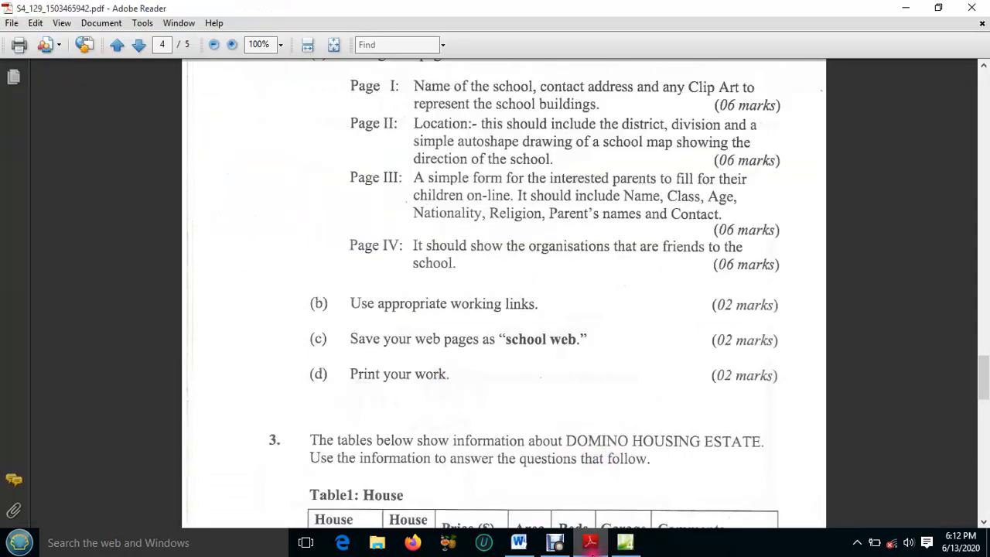
pyautogui.click(591, 545)
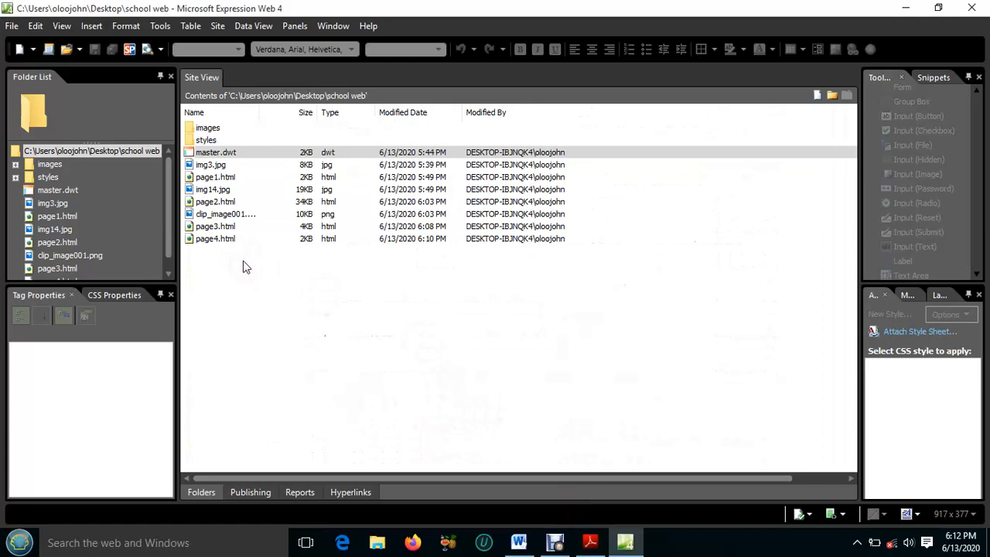
pyautogui.click(215, 178)
pyautogui.doubleClick(210, 179)
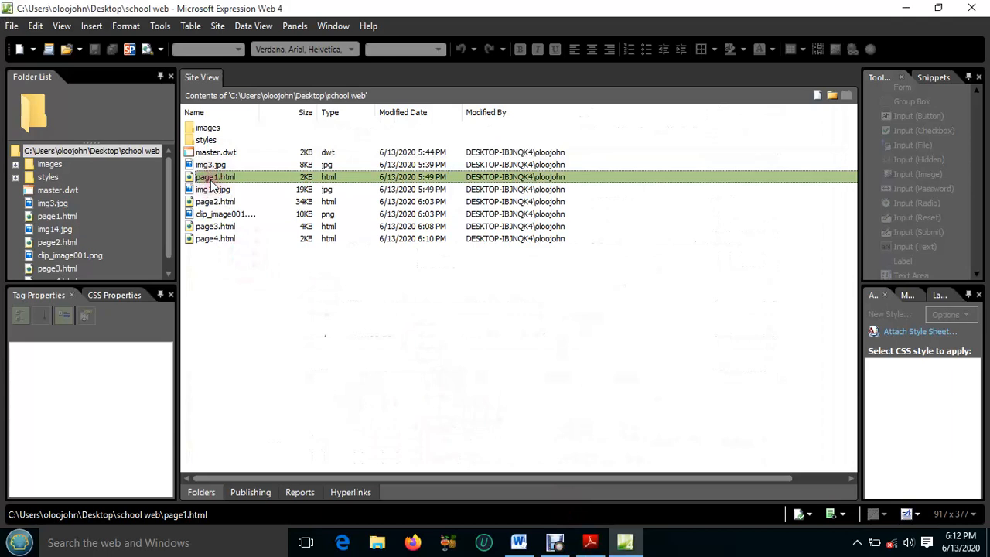
pyautogui.click(204, 187)
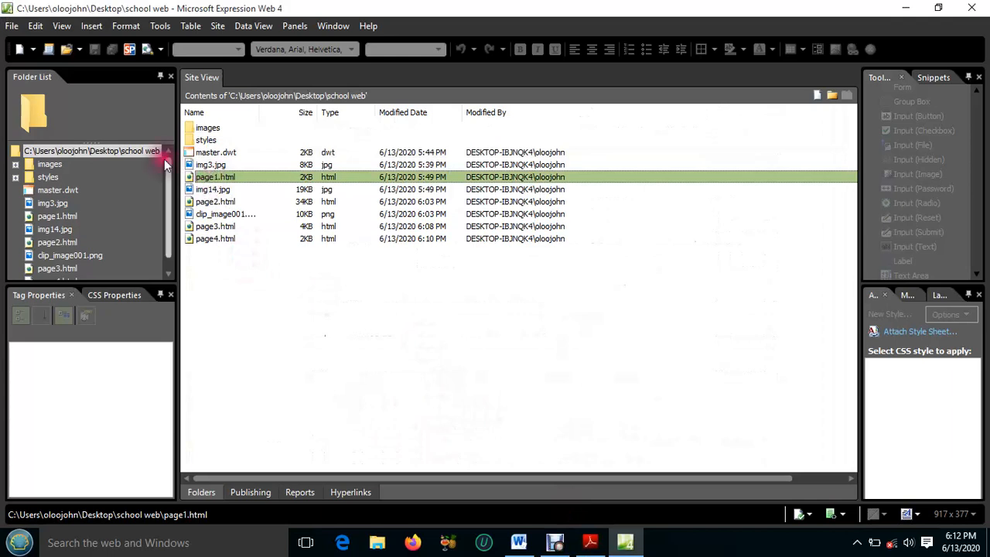
pyautogui.click(12, 26)
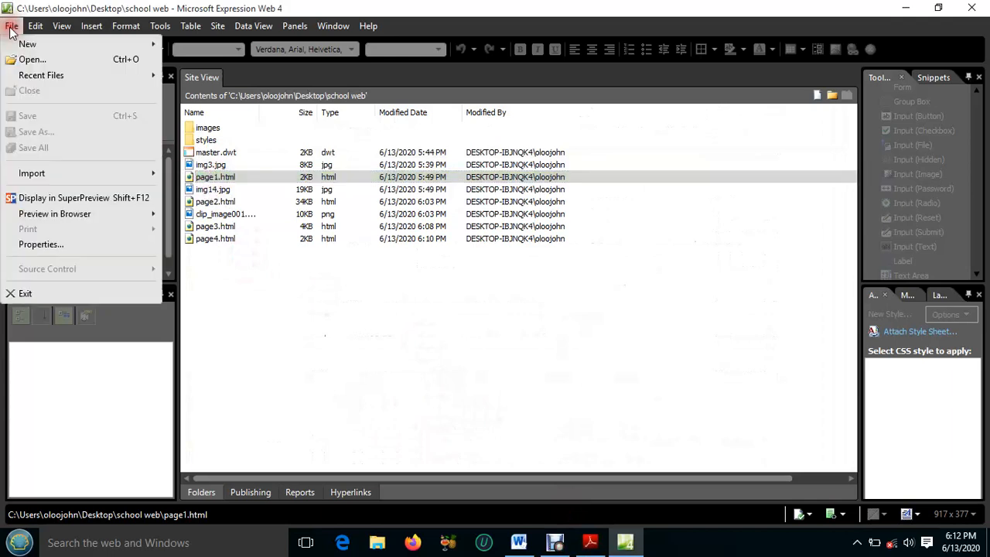
pyautogui.click(86, 214)
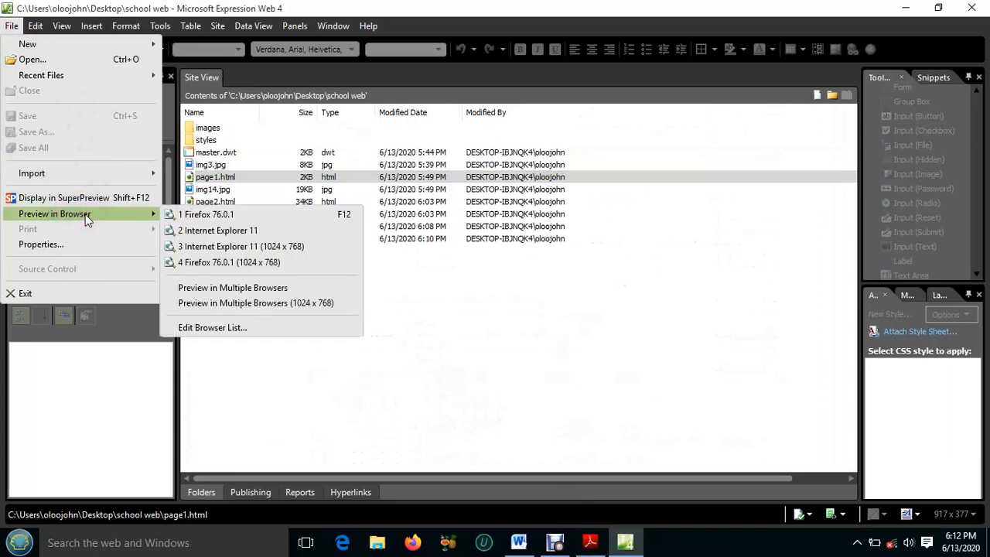
pyautogui.click(196, 217)
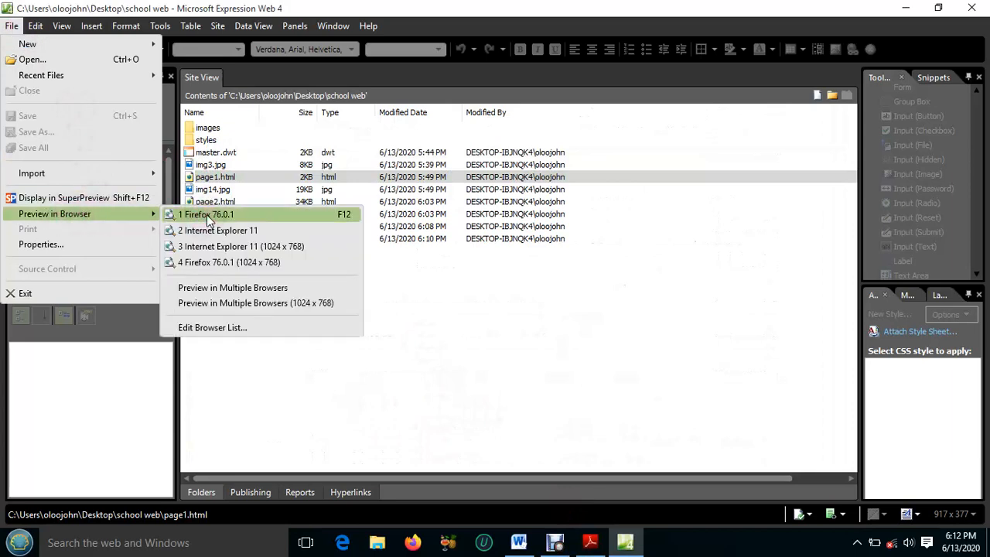
pyautogui.click(205, 215)
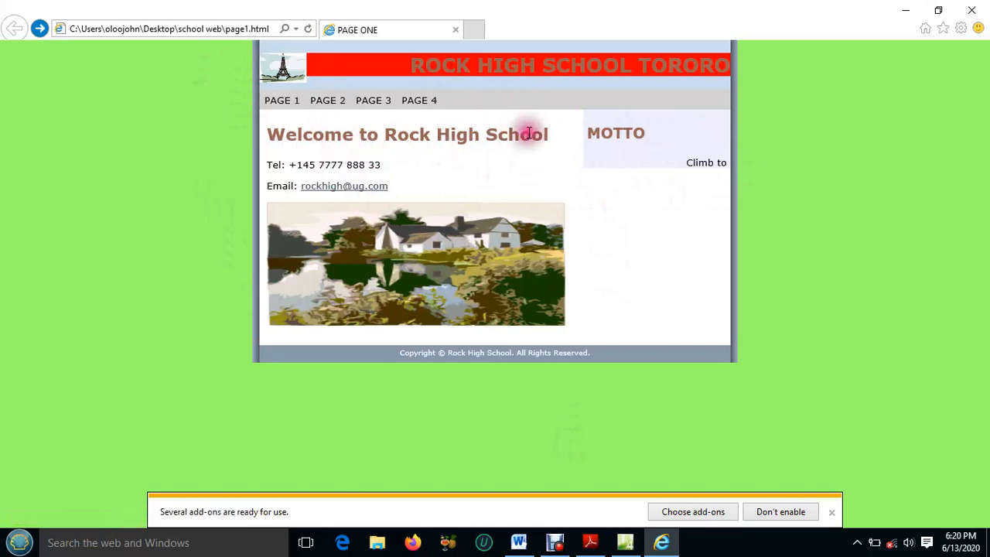
# Test the site's navigation links in the browser by visiting PAGE 2 and PAGE 3 and returning to PAGE 2
pyautogui.click(323, 101)
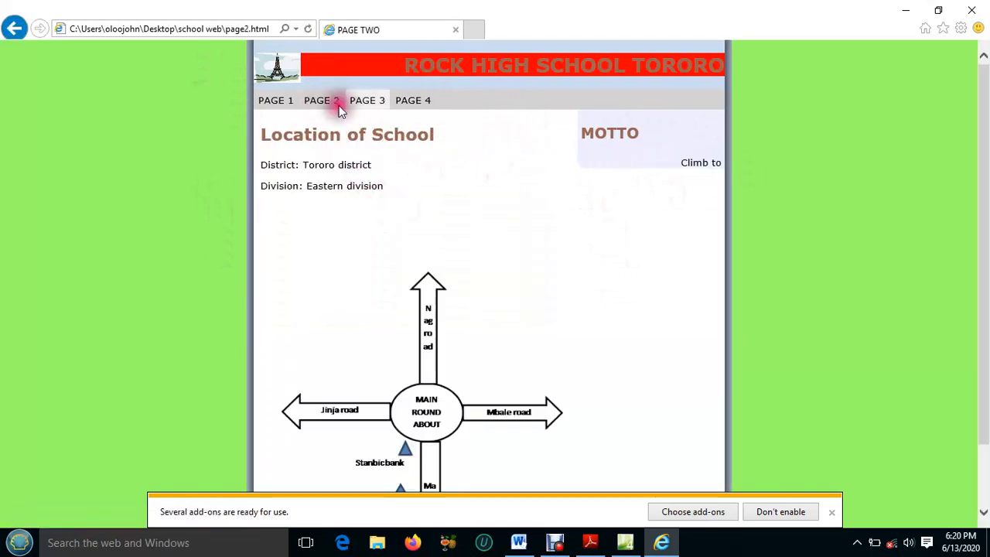
pyautogui.scroll(-2, 437, 298)
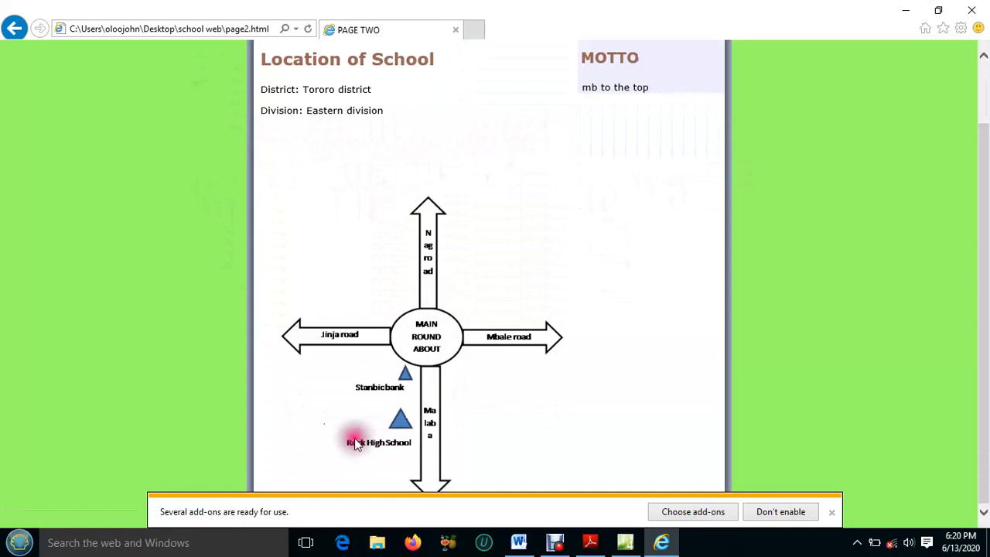
pyautogui.scroll(2, 406, 325)
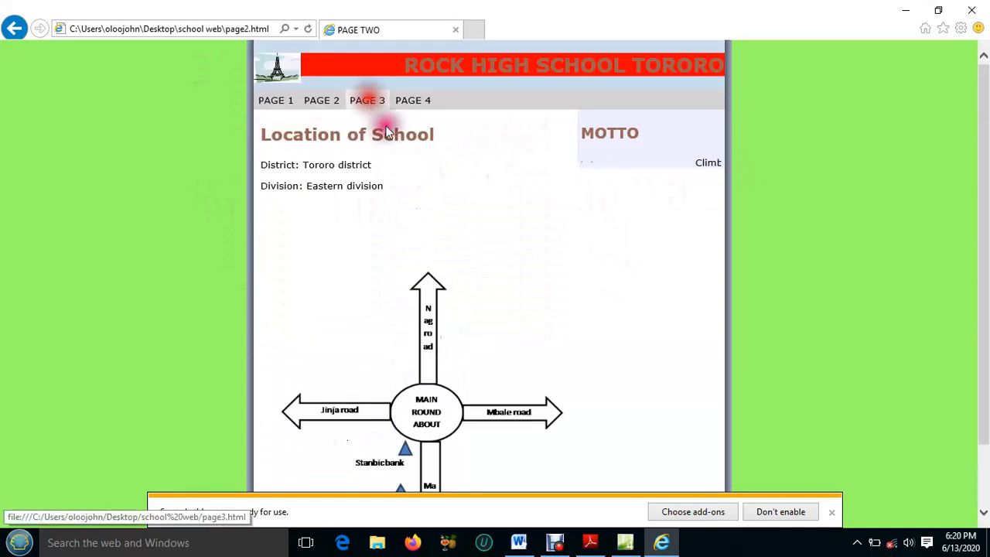
pyautogui.click(367, 100)
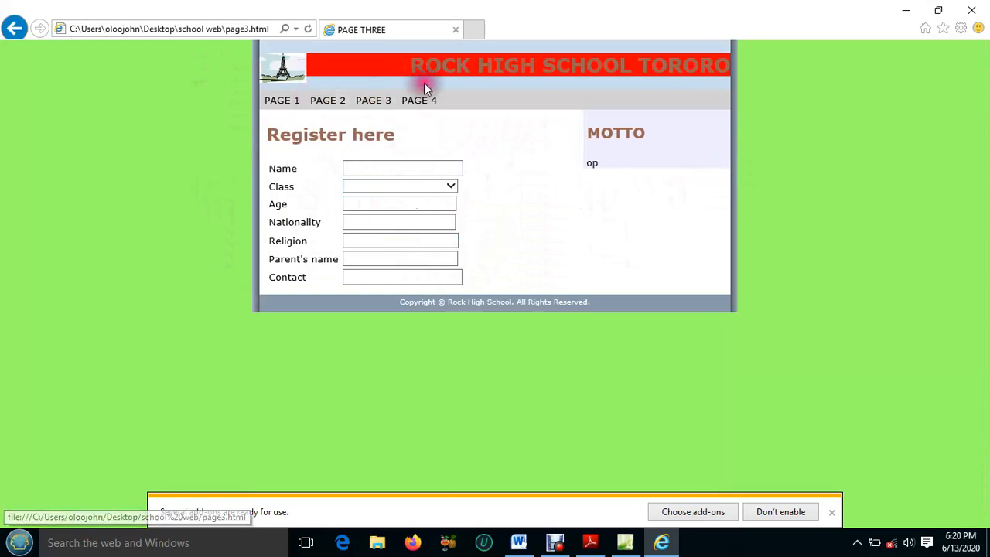
pyautogui.click(335, 102)
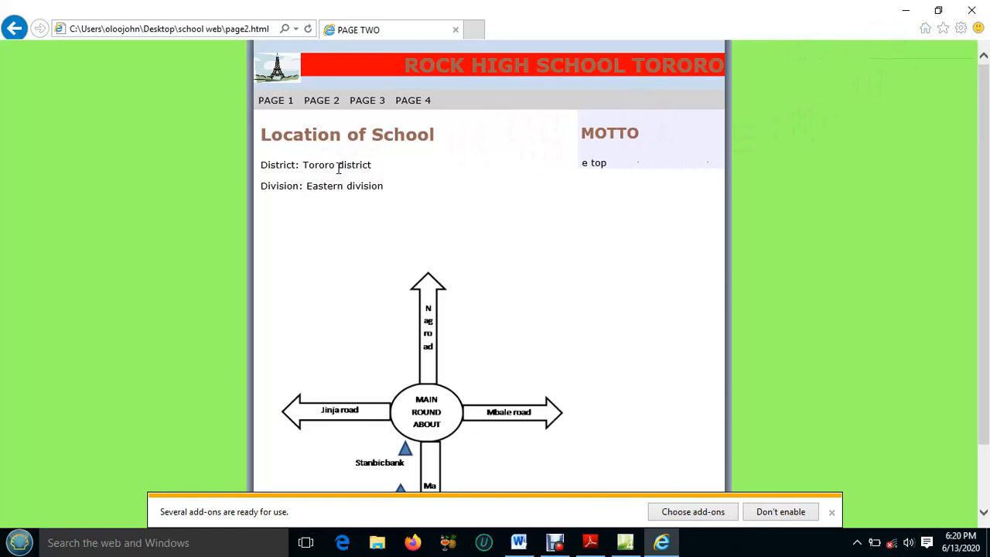
# Examine the general and frame options for printing page two with Microsoft Print to PDF, and close the Print dialog without printing
pyautogui.hotkey('alt', 'Tab')
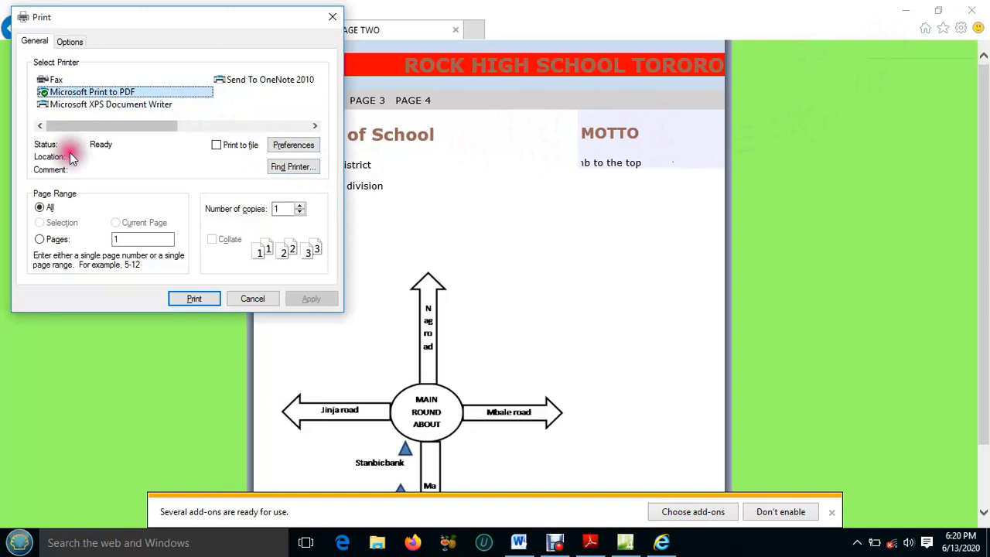
pyautogui.click(68, 42)
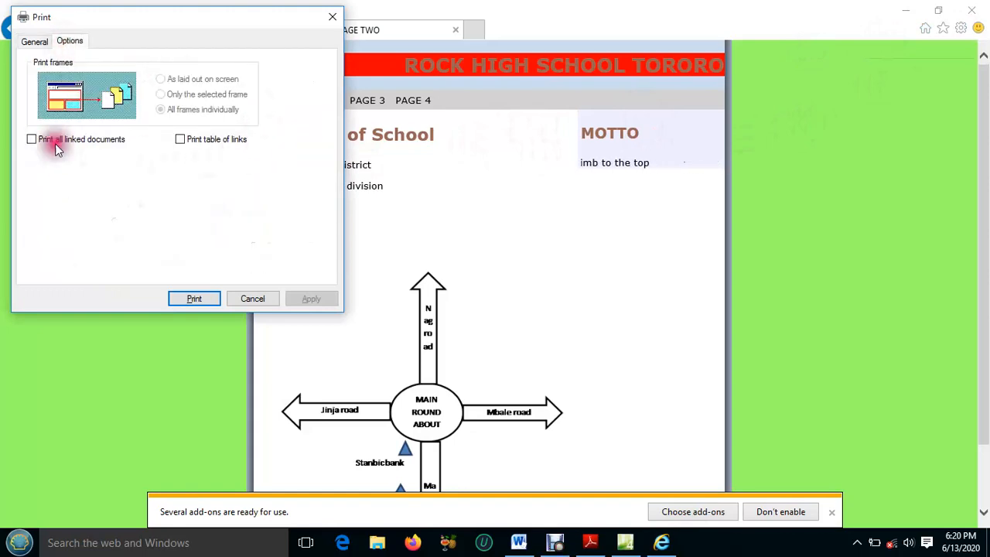
pyautogui.click(35, 41)
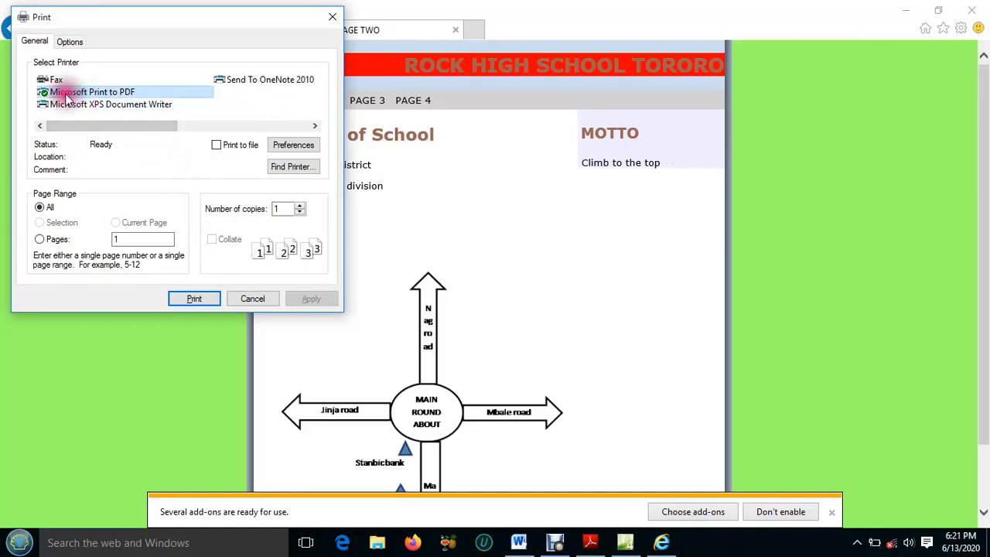
pyautogui.click(197, 298)
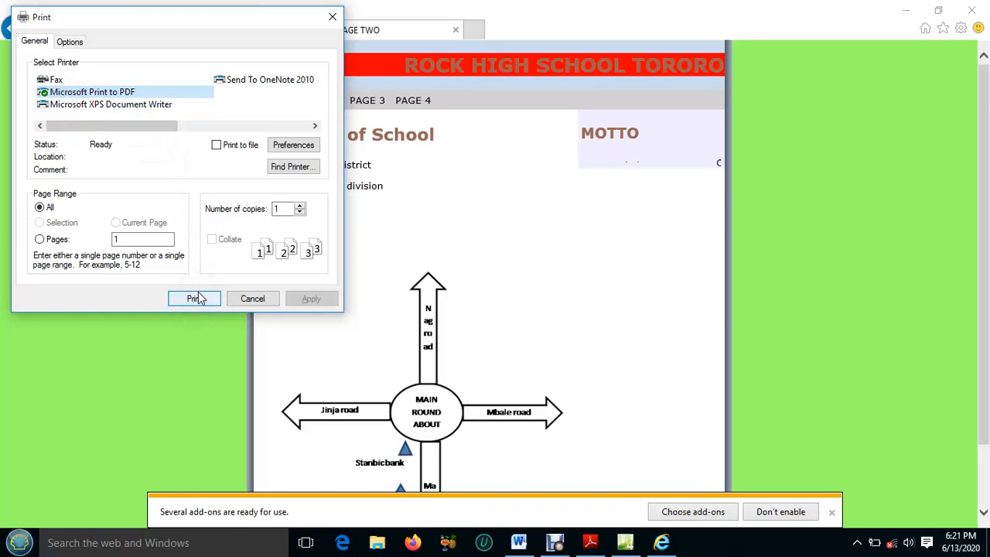
pyautogui.click(197, 298)
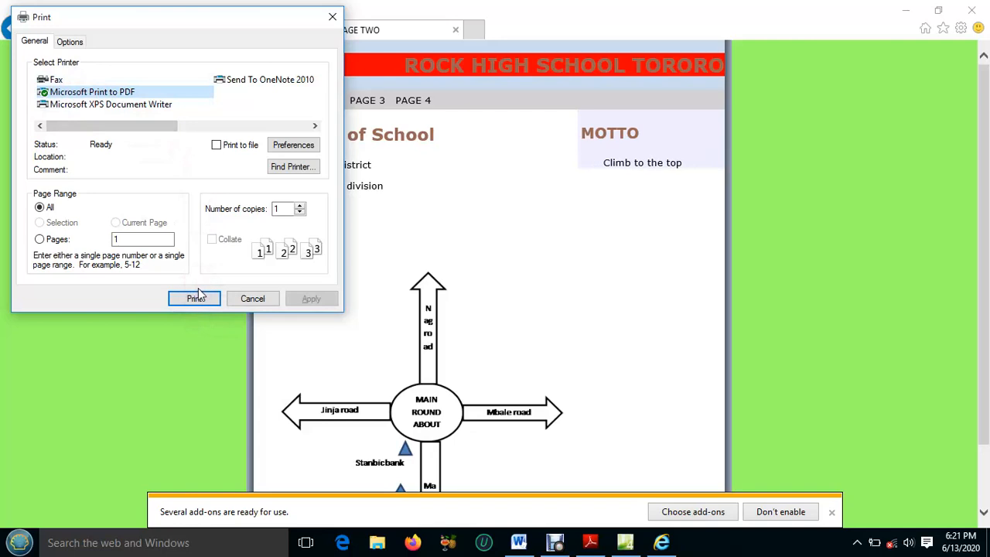
pyautogui.click(305, 297)
pyautogui.click(354, 190)
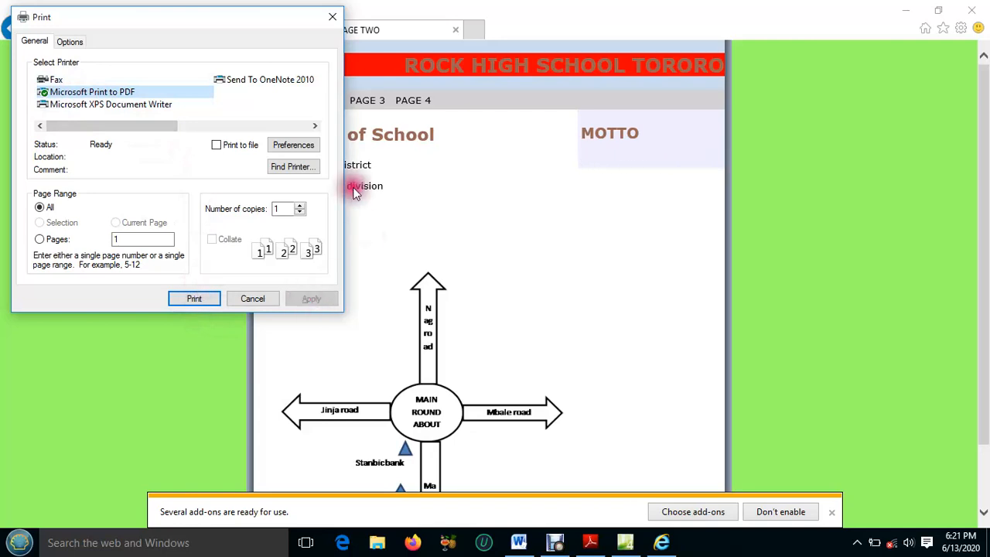
pyautogui.click(115, 126)
pyautogui.moveTo(114, 120)
pyautogui.mouseDown()
pyautogui.moveTo(265, 121)
pyautogui.moveTo(114, 125)
pyautogui.mouseUp()
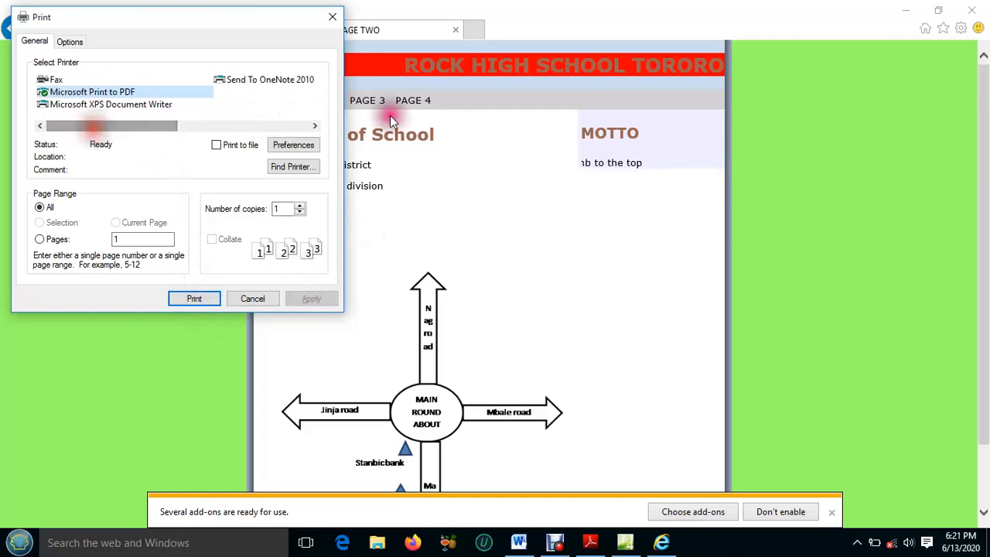
pyautogui.click(331, 16)
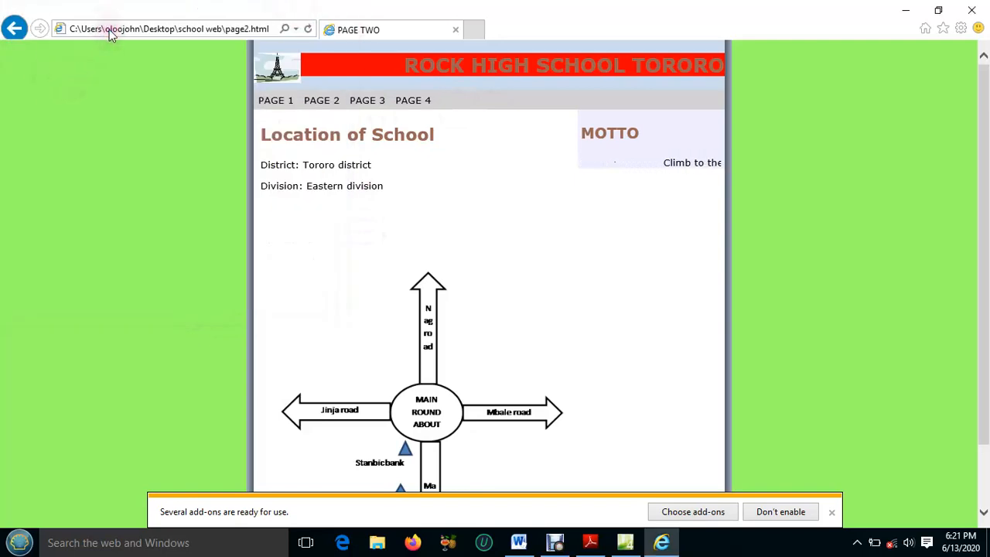